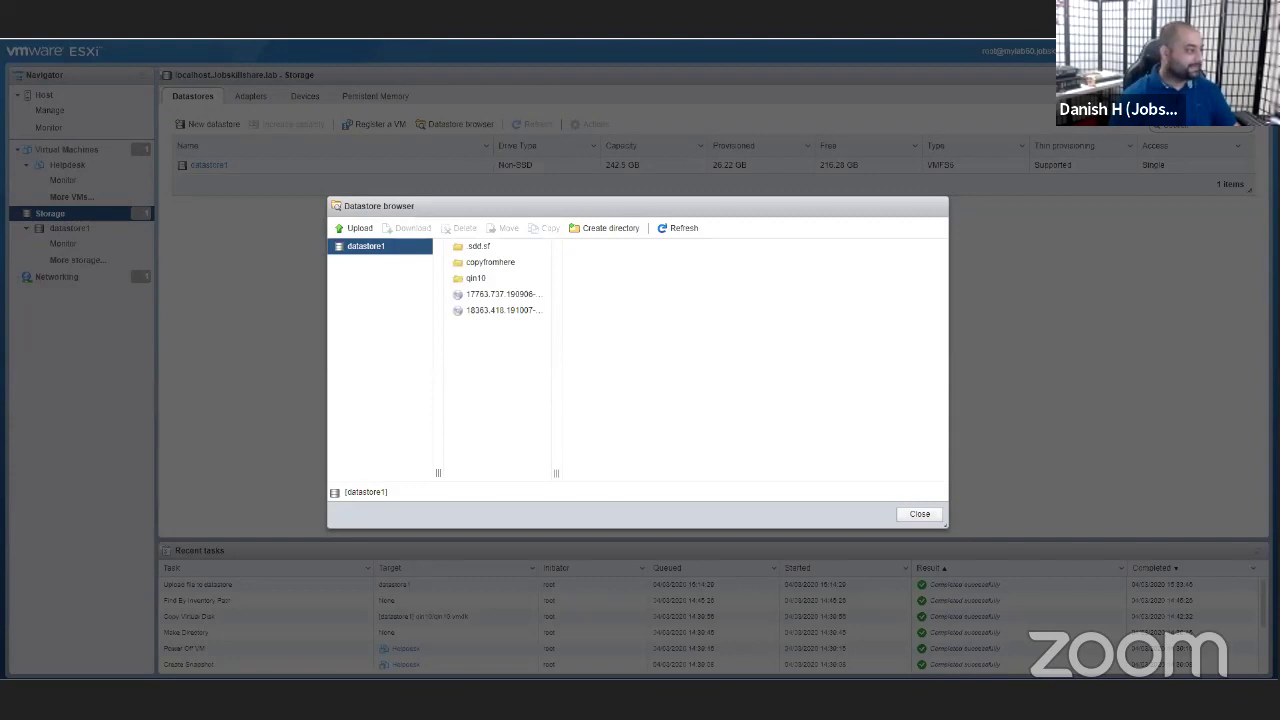
Step: Nudge the datastore browser aside and close it to return to the datastore1 list
drag(809, 212, 746, 206)
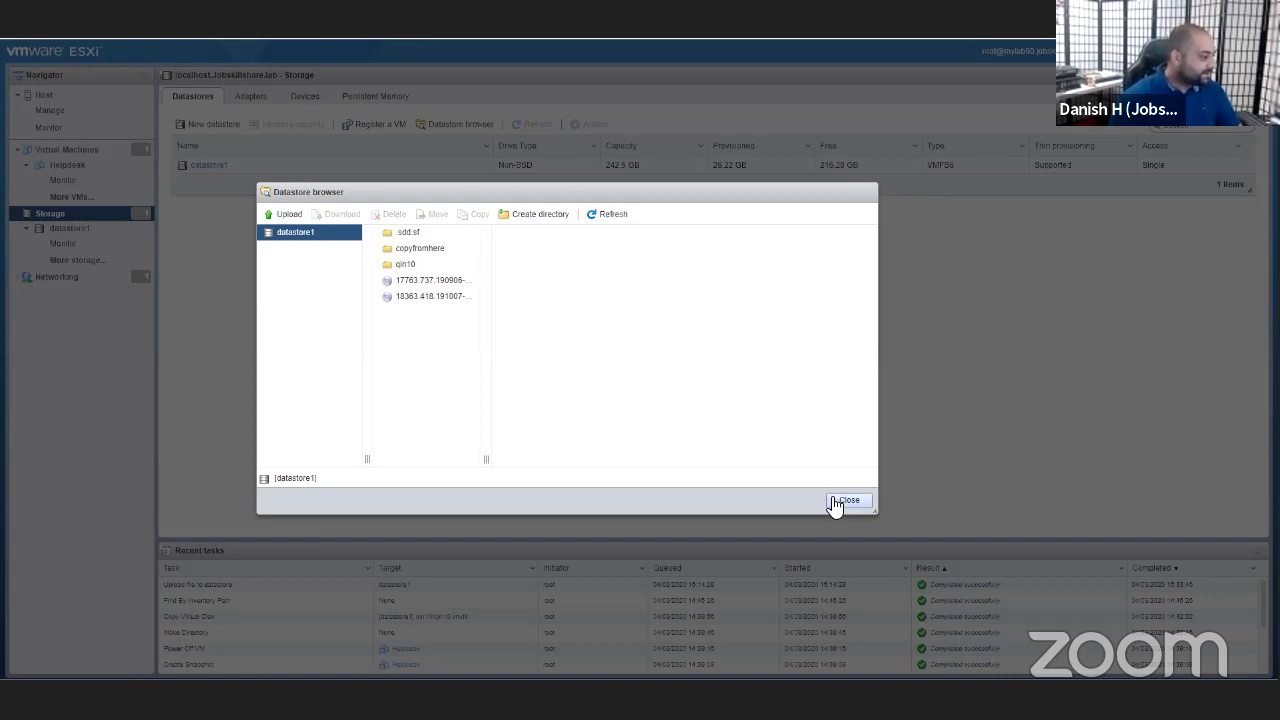
click(835, 503)
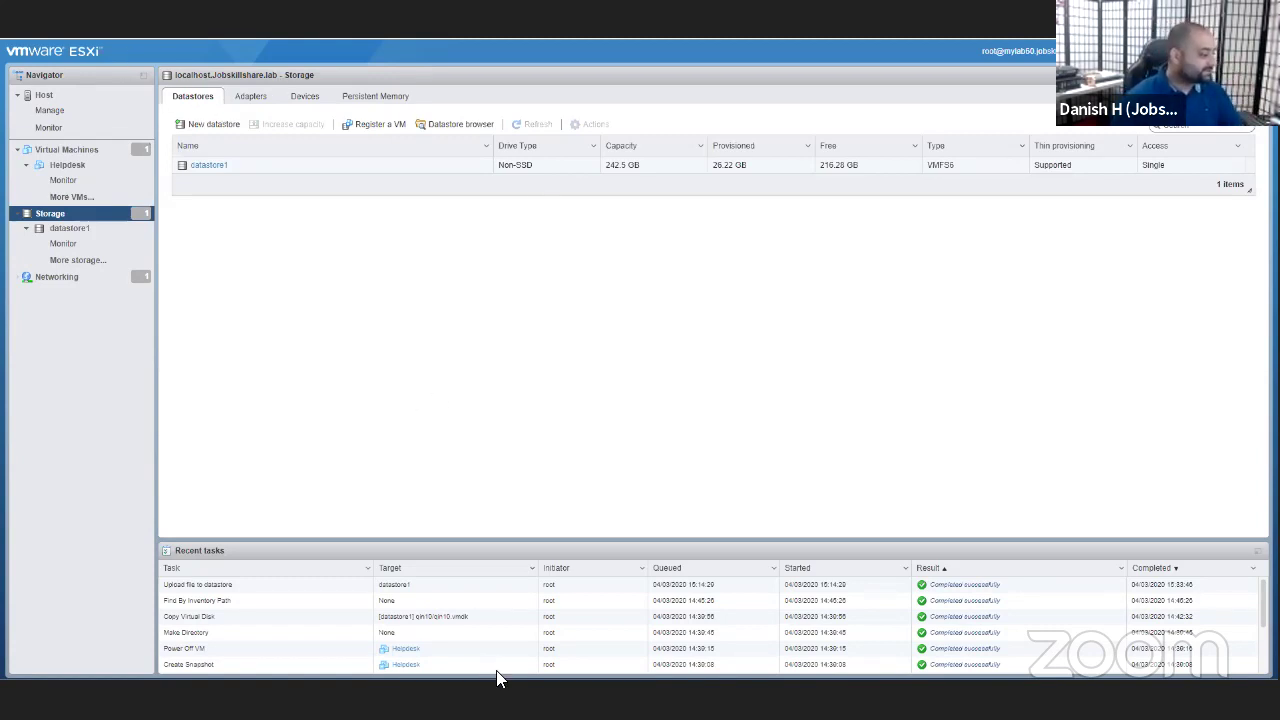
Step: Launch Microsoft Paint from Windows Search
click(113, 685)
text(paint)
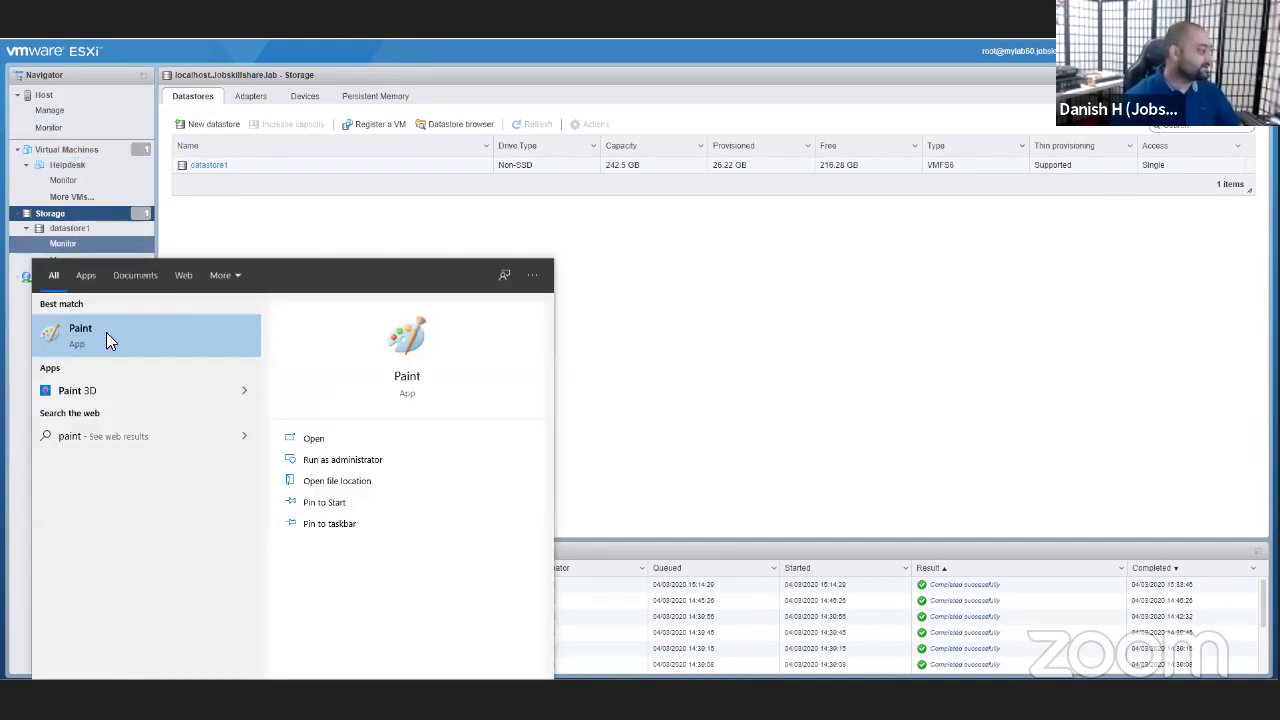
click(108, 332)
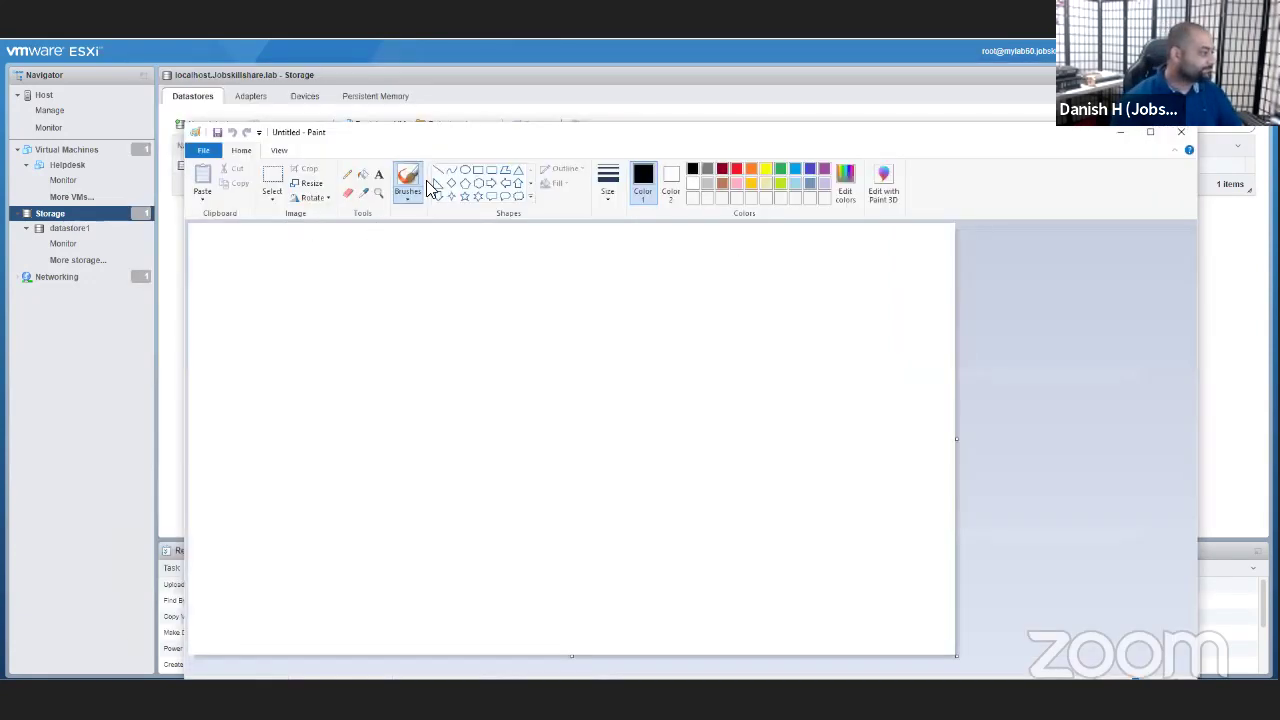
Step: Draw three outlined rectangles of increasing width side by side across the canvas
click(480, 177)
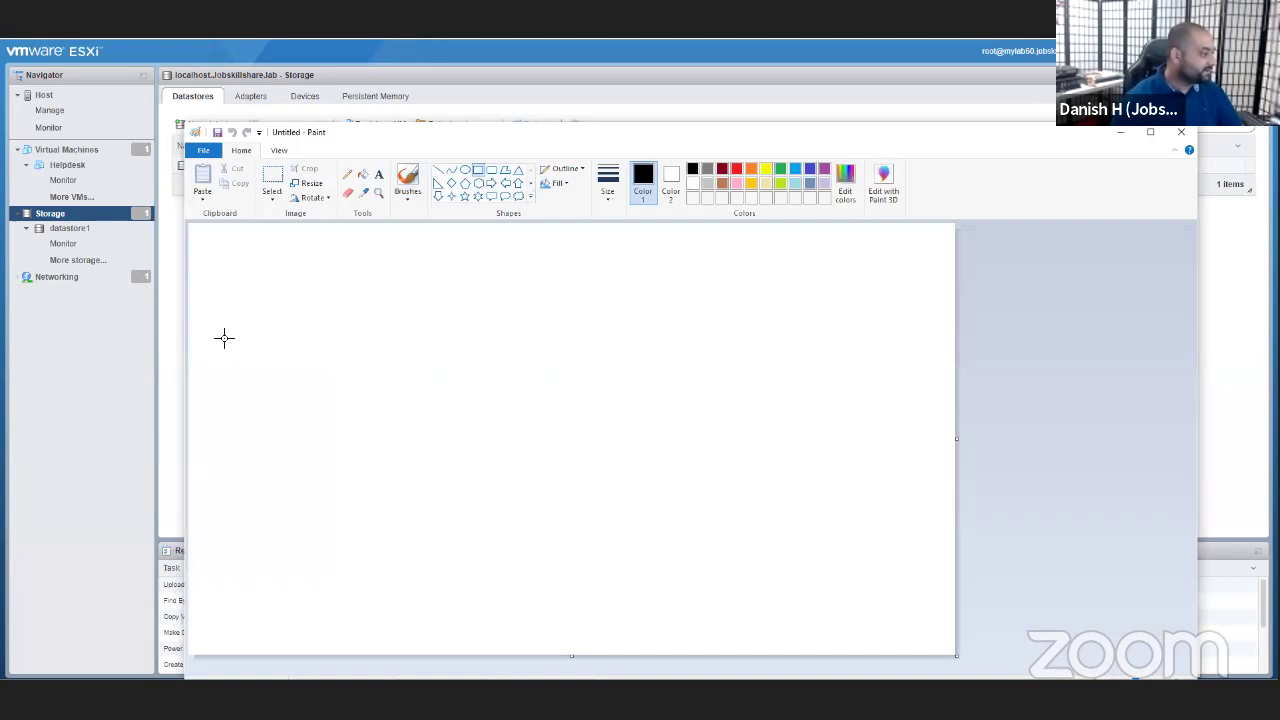
mouse_move(227, 318)
mouse_down()
mouse_move(351, 363)
mouse_move(346, 377)
mouse_up()
mouse_move(402, 317)
mouse_down()
mouse_move(563, 383)
mouse_move(612, 386)
mouse_up()
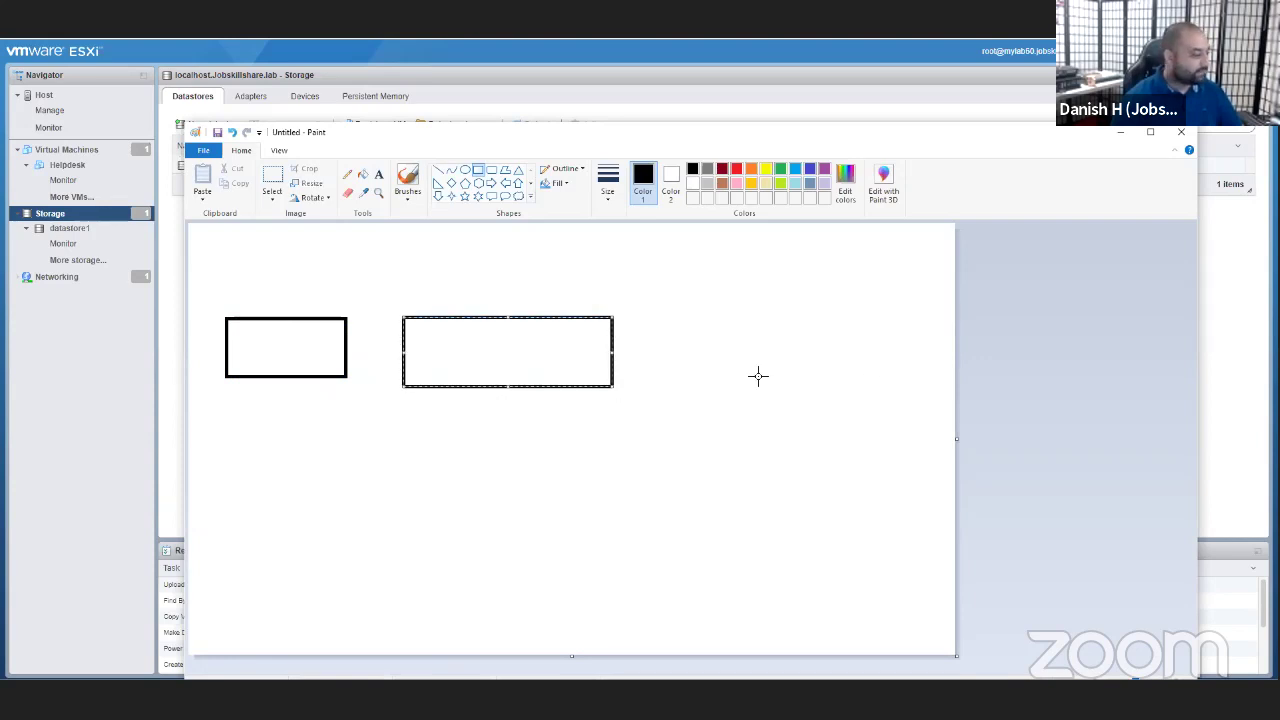
click(678, 321)
drag(675, 316, 904, 387)
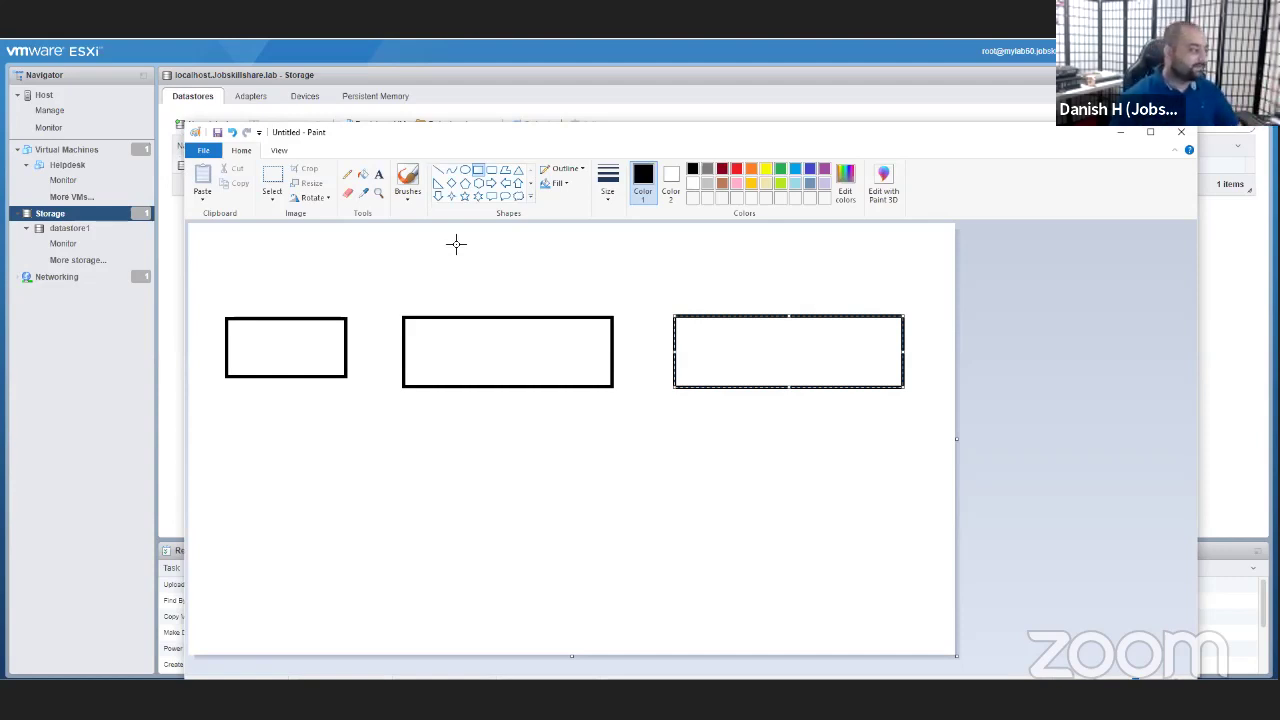
click(379, 174)
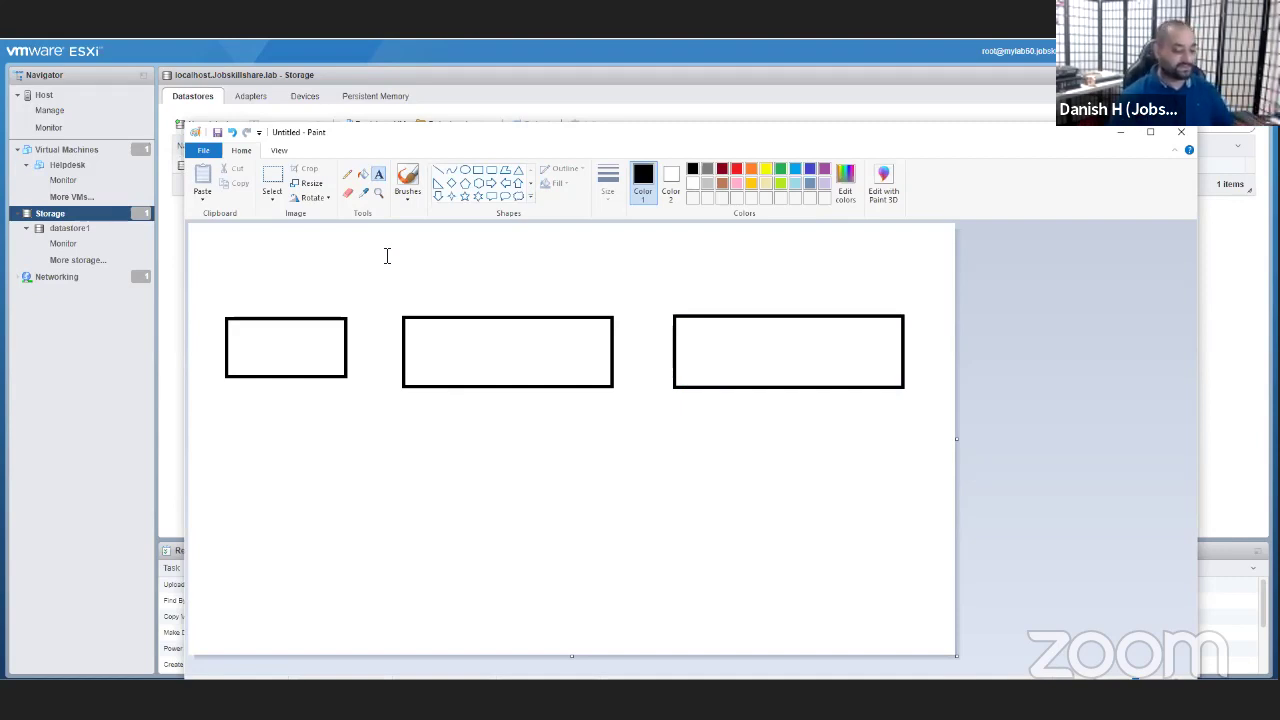
Step: With the Pencil, handwrite '3 ESXi' and '3U' labels above the boxes, and 2 and 3 inside them
click(347, 174)
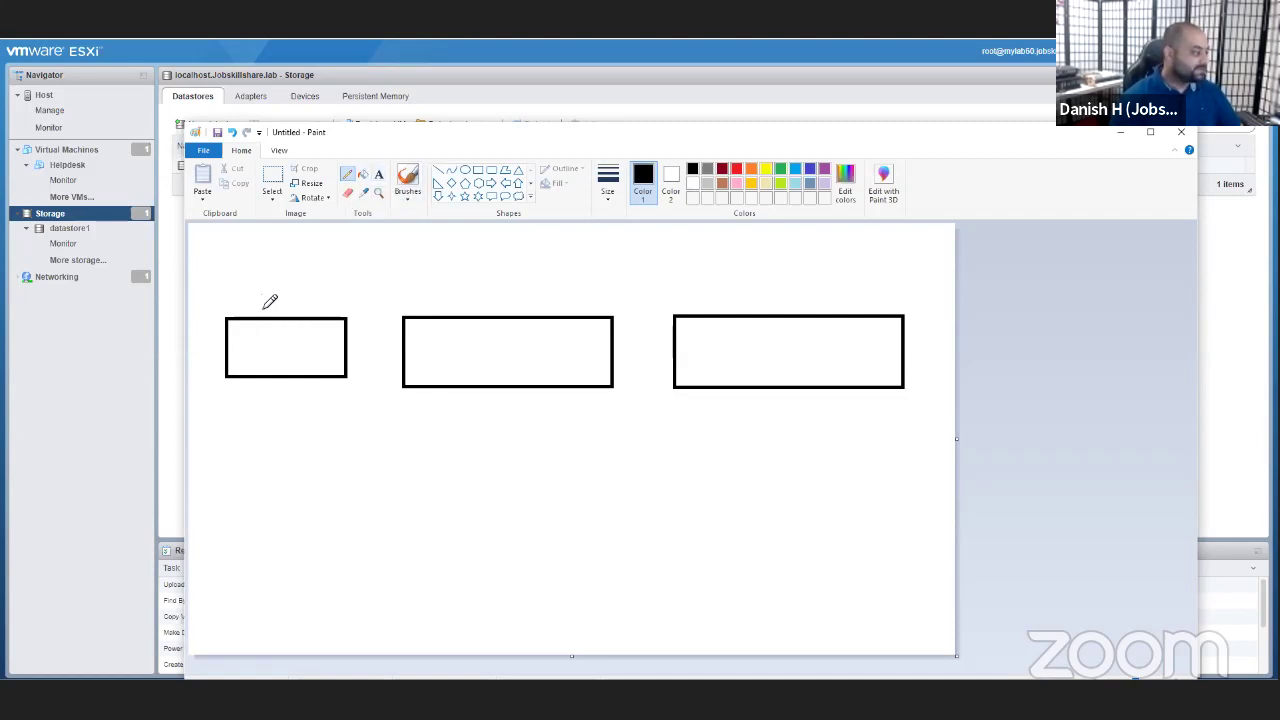
mouse_move(261, 291)
mouse_down()
mouse_move(281, 302)
mouse_move(327, 284)
mouse_up()
mouse_move(312, 349)
mouse_down()
mouse_move(278, 358)
mouse_move(321, 355)
mouse_up()
drag(490, 342, 580, 352)
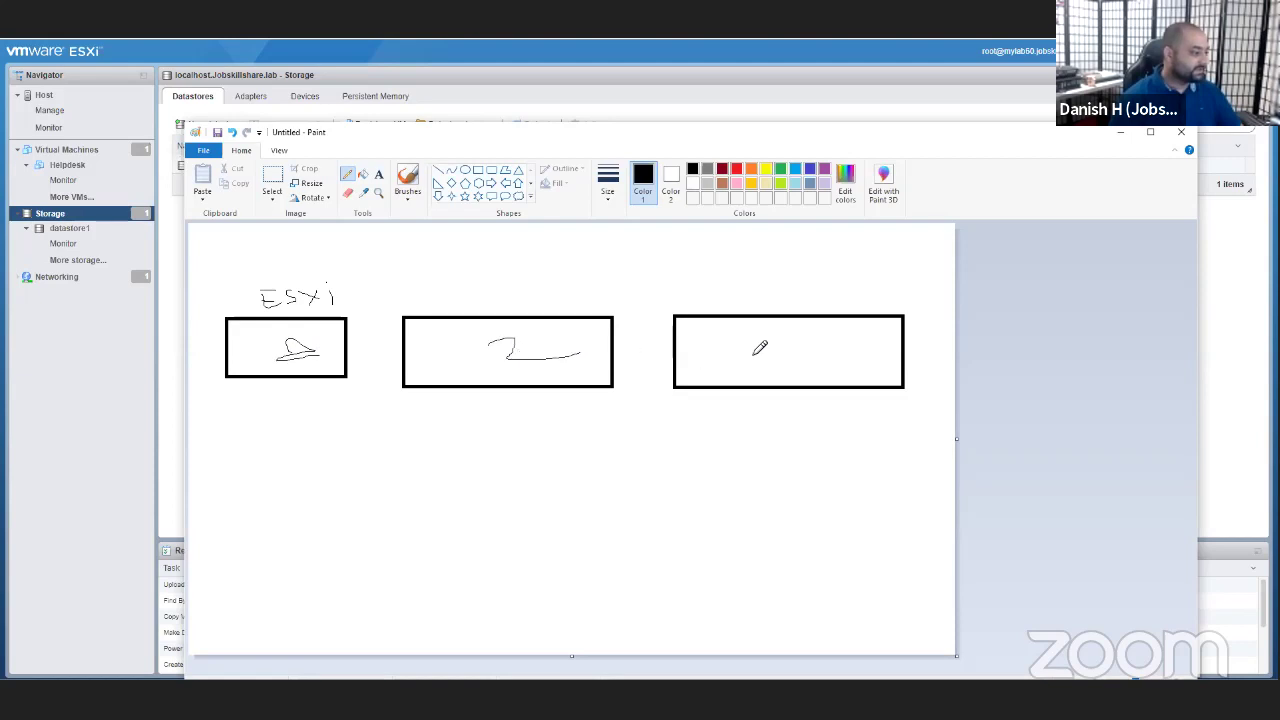
mouse_move(741, 345)
mouse_down()
mouse_move(757, 351)
mouse_move(734, 366)
mouse_up()
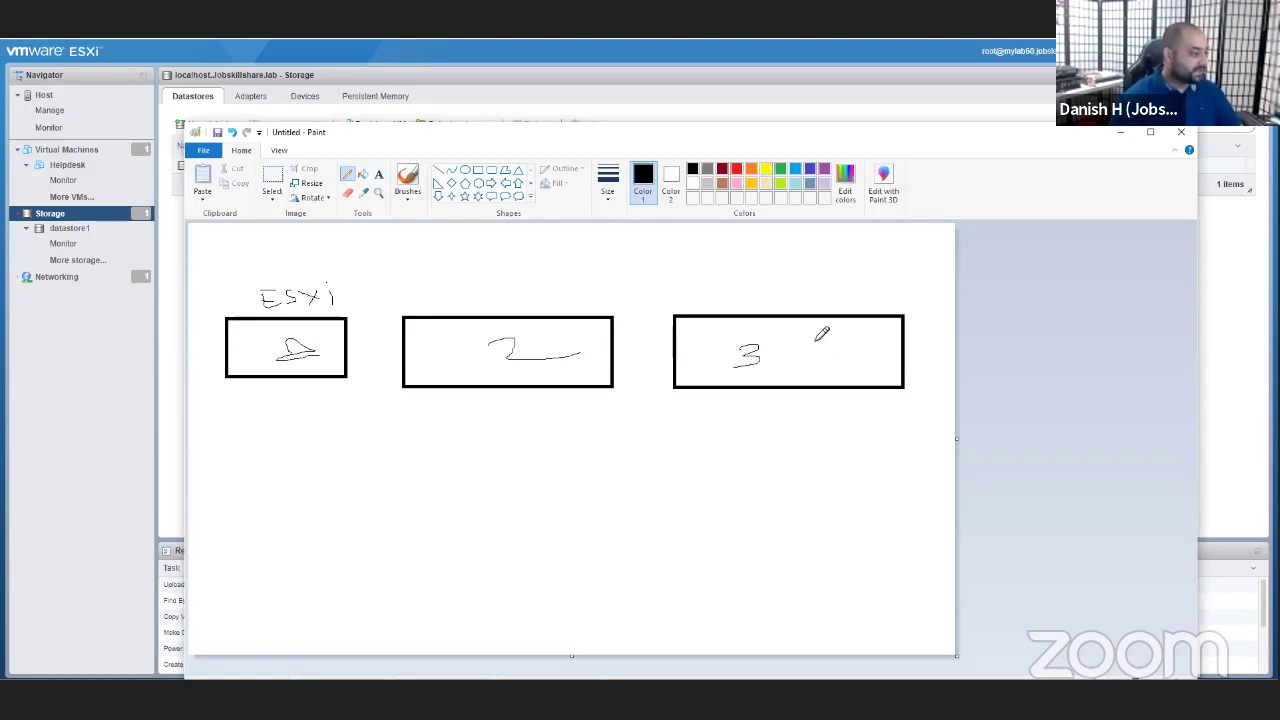
mouse_move(763, 290)
mouse_down()
mouse_move(768, 307)
mouse_move(816, 299)
mouse_up()
mouse_move(484, 293)
mouse_down()
mouse_move(540, 291)
mouse_move(528, 304)
mouse_up()
drag(560, 290, 540, 291)
drag(206, 289, 234, 296)
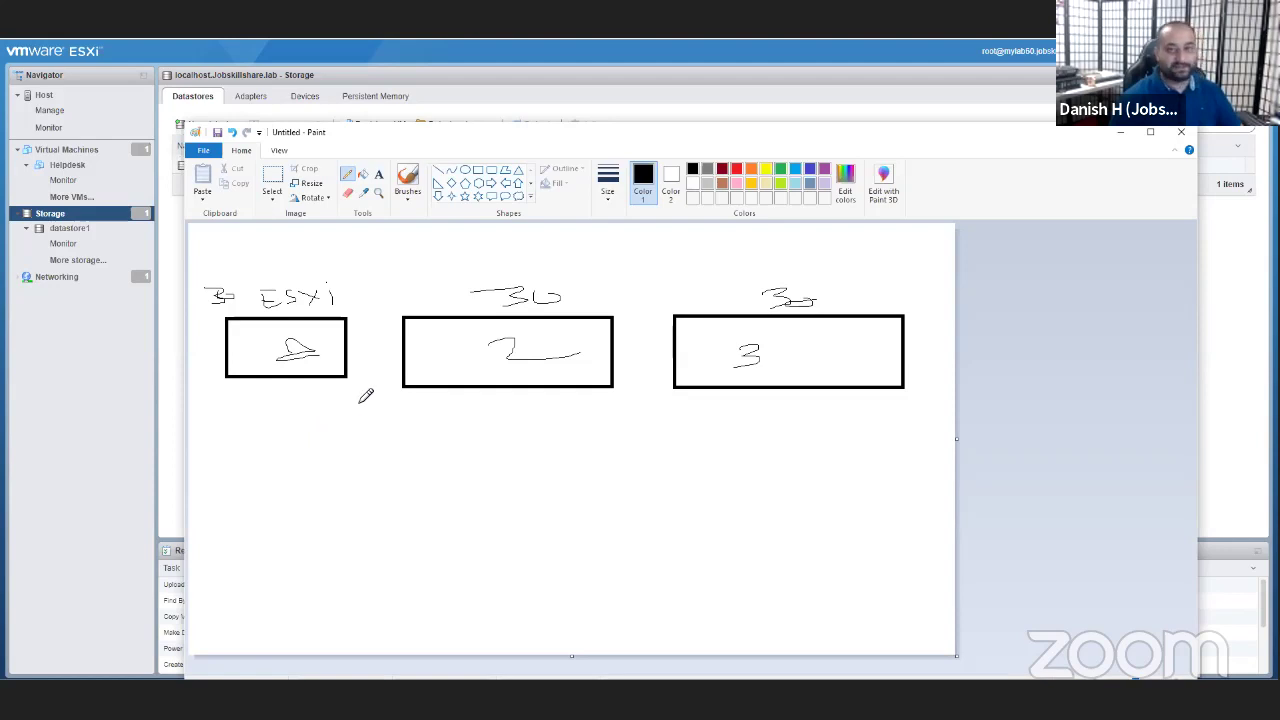
mouse_move(272, 396)
mouse_down()
mouse_move(314, 388)
mouse_move(258, 414)
mouse_move(312, 406)
mouse_up()
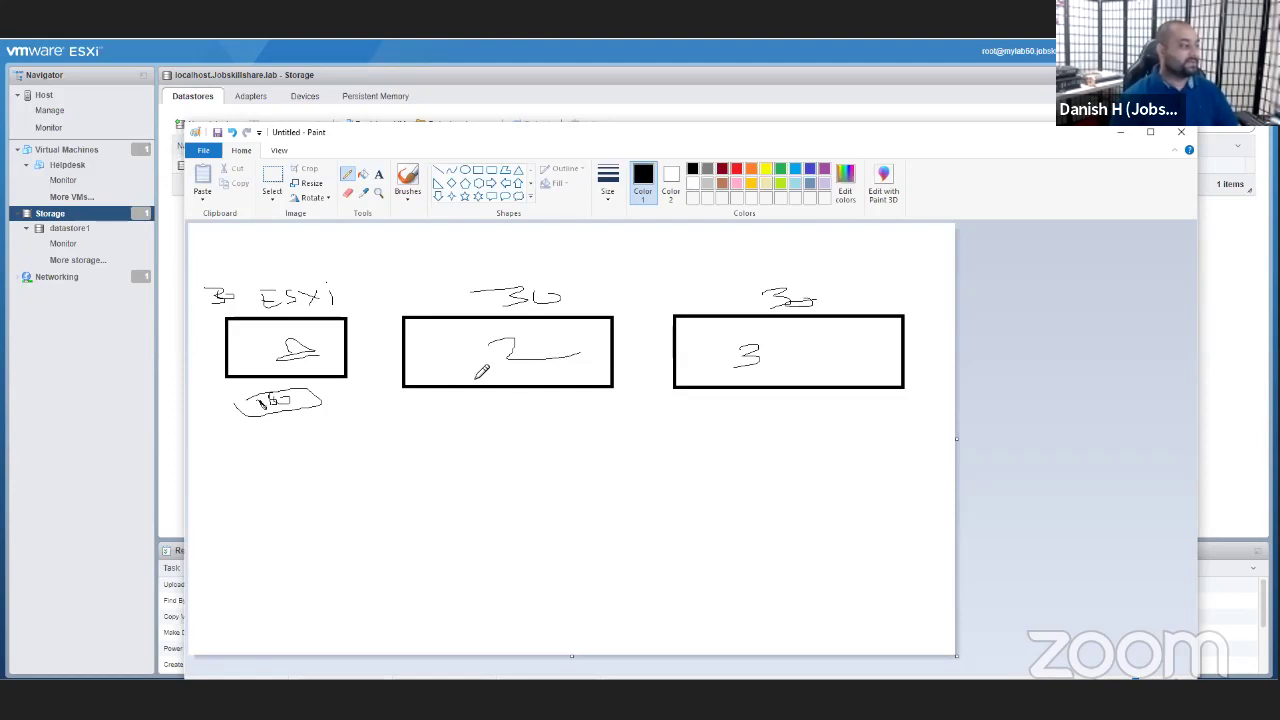
Step: Draw a box around the ESXi label and handwrite 'VMs' above it
mouse_move(251, 280)
mouse_down()
mouse_move(262, 312)
mouse_move(366, 279)
mouse_move(368, 303)
mouse_move(293, 315)
mouse_up()
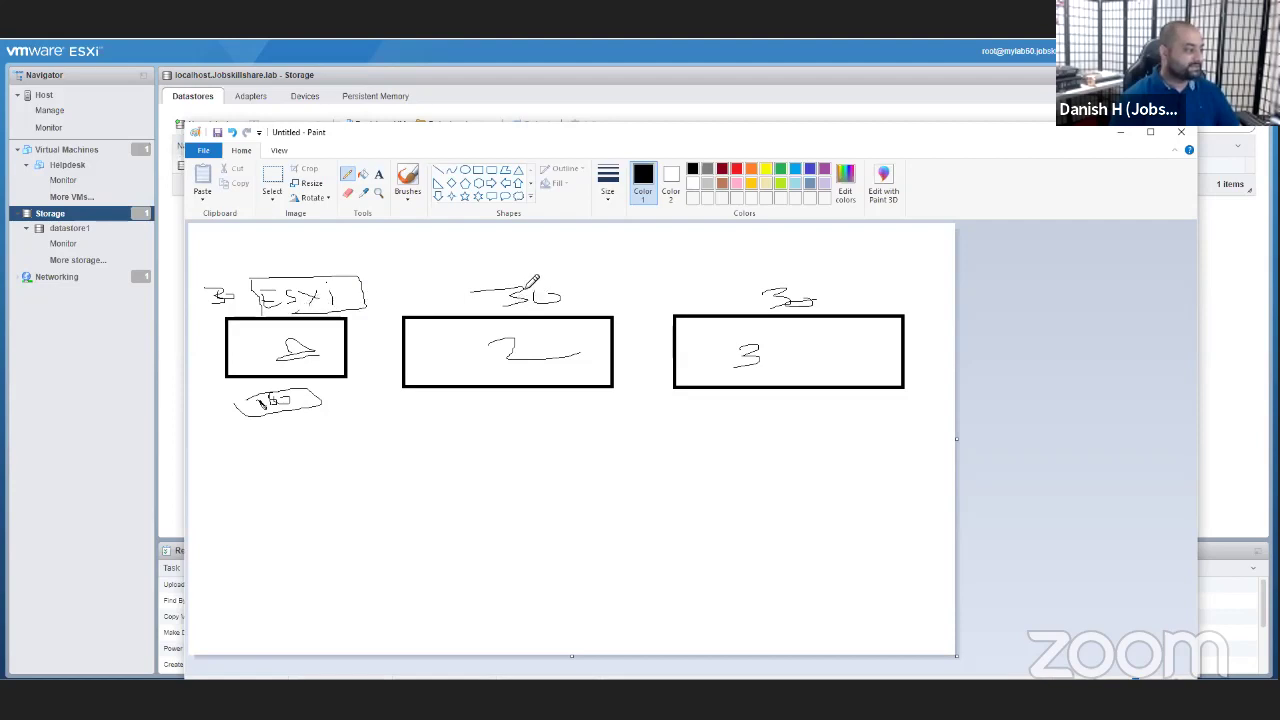
drag(266, 242, 350, 255)
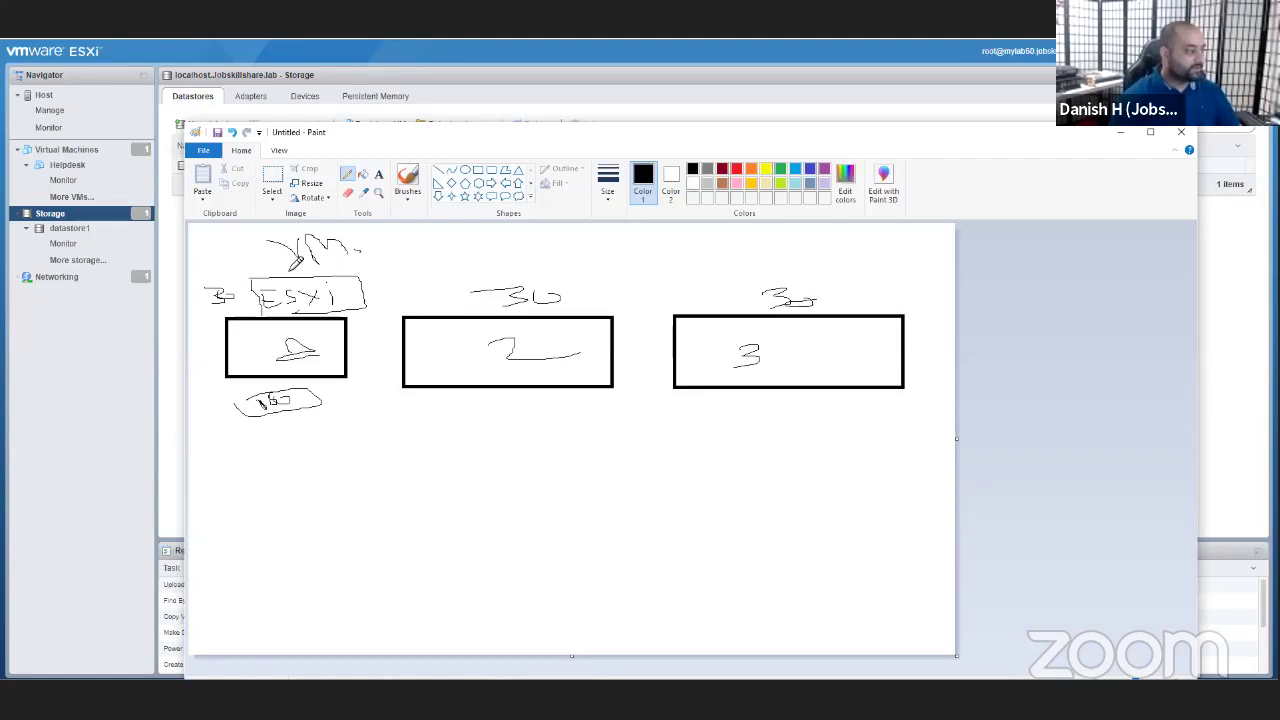
mouse_move(296, 262)
mouse_down()
mouse_move(380, 250)
mouse_move(326, 260)
mouse_up()
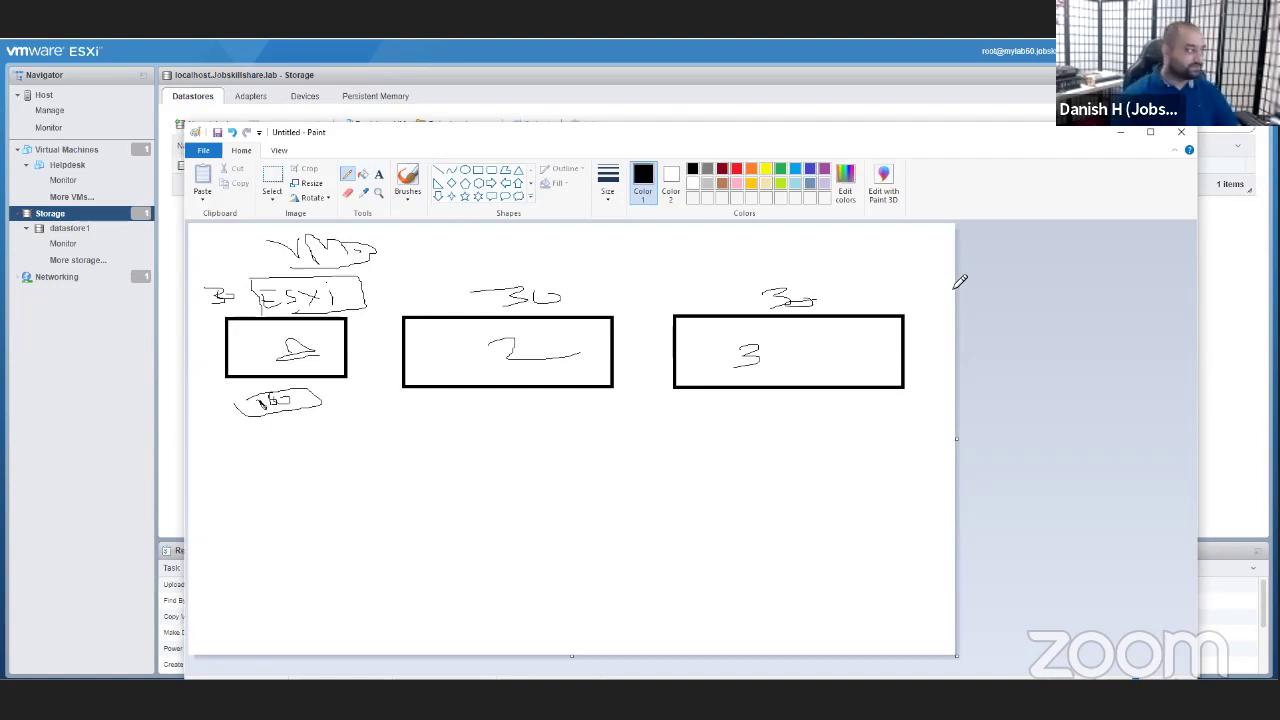
click(630, 70)
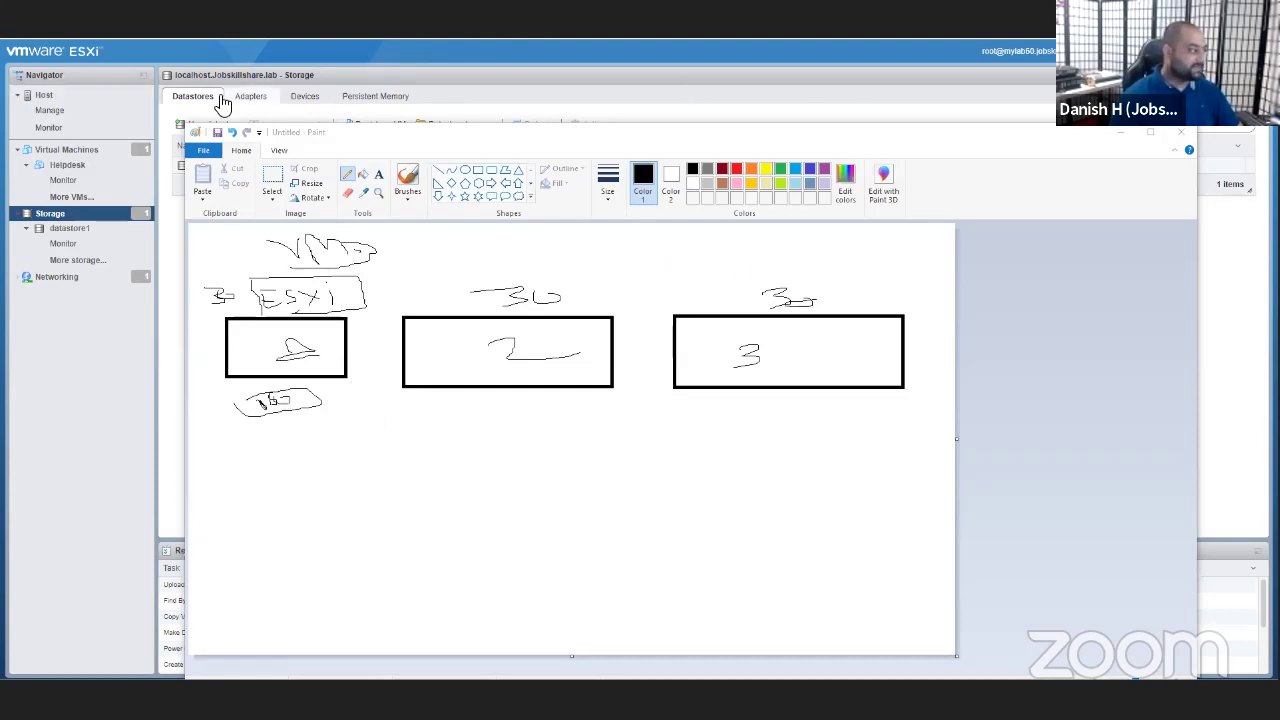
Step: Move Paint aside and check the host summary's 8 CPUs and 30 GB memory, then restore Paint
click(333, 144)
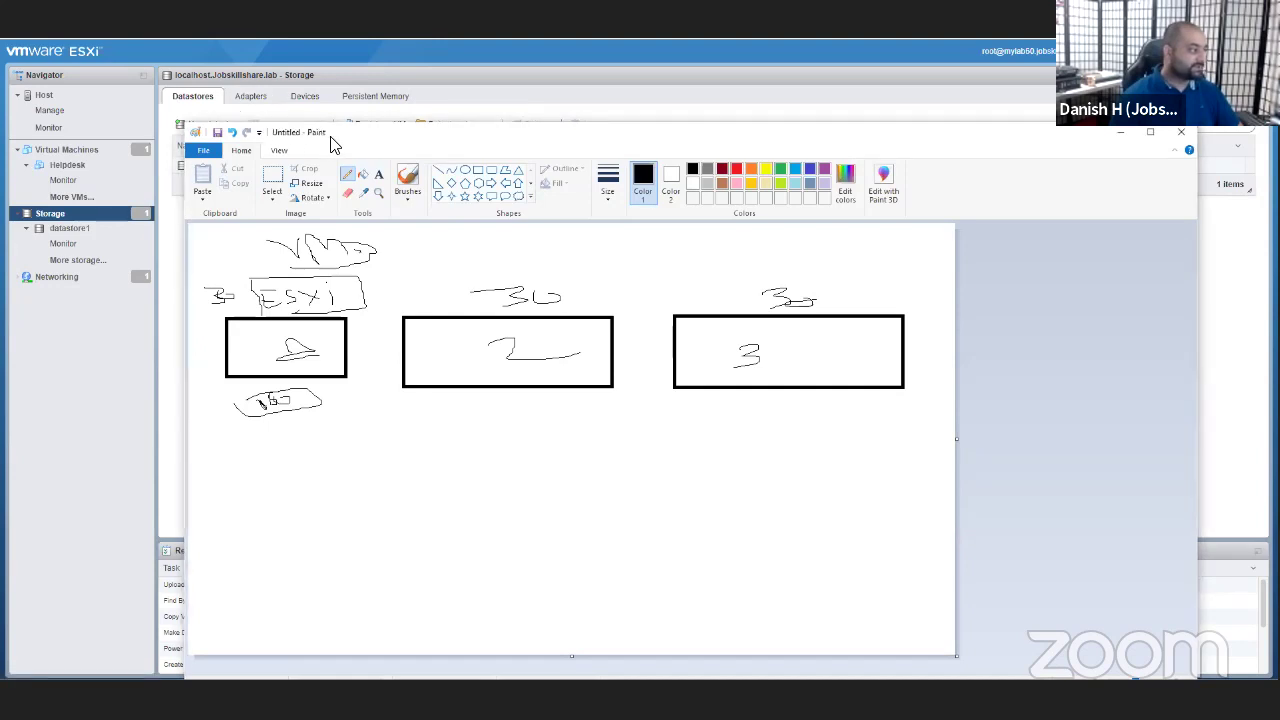
drag(333, 144, 870, 636)
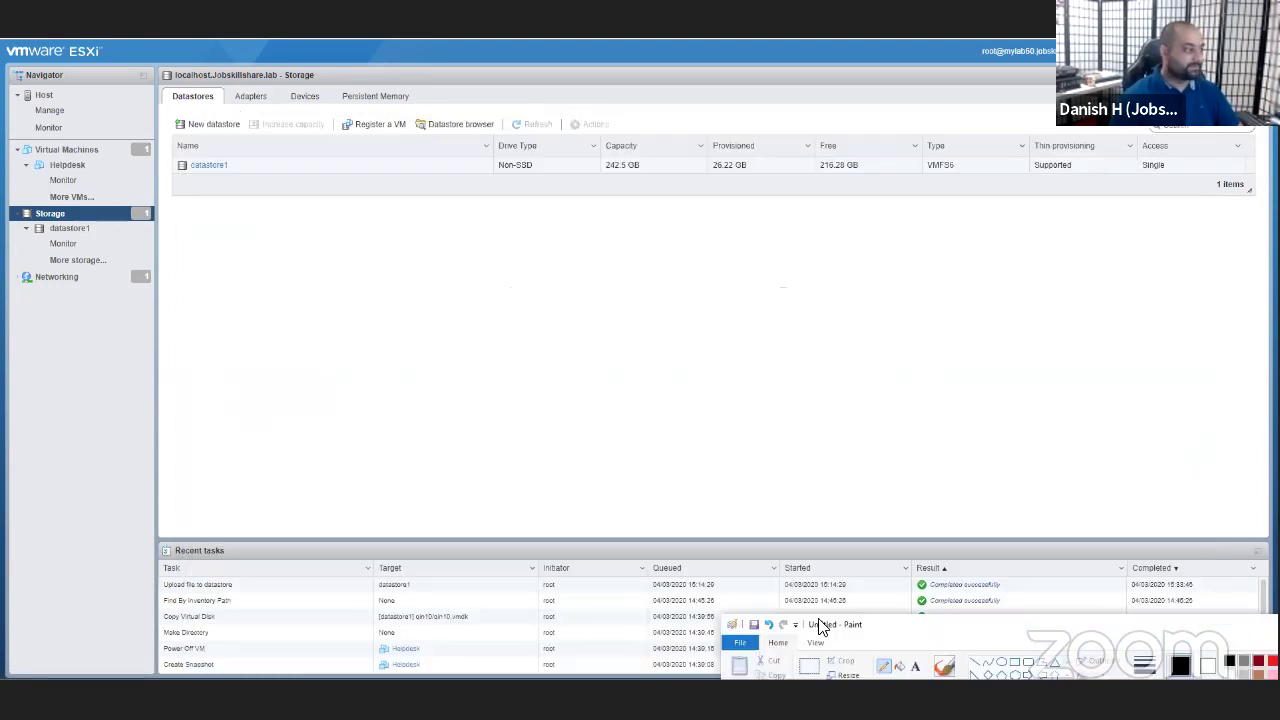
click(47, 98)
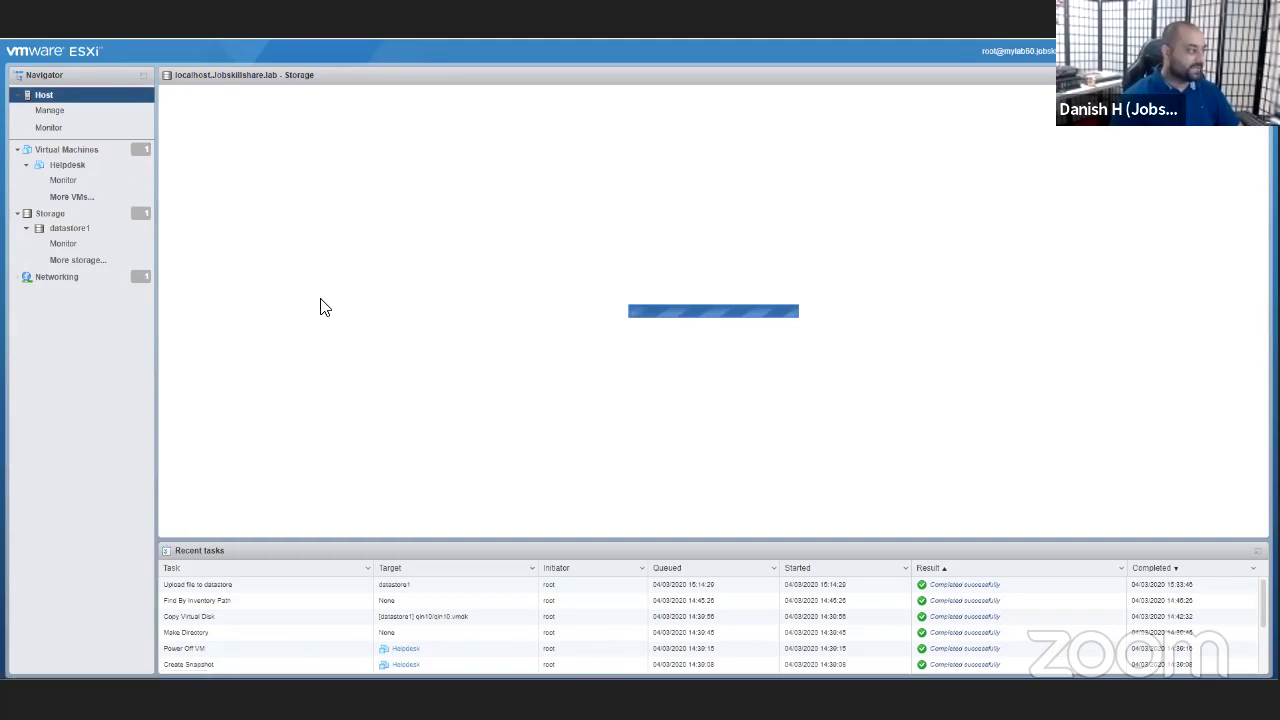
scroll(335, 310, down, 3)
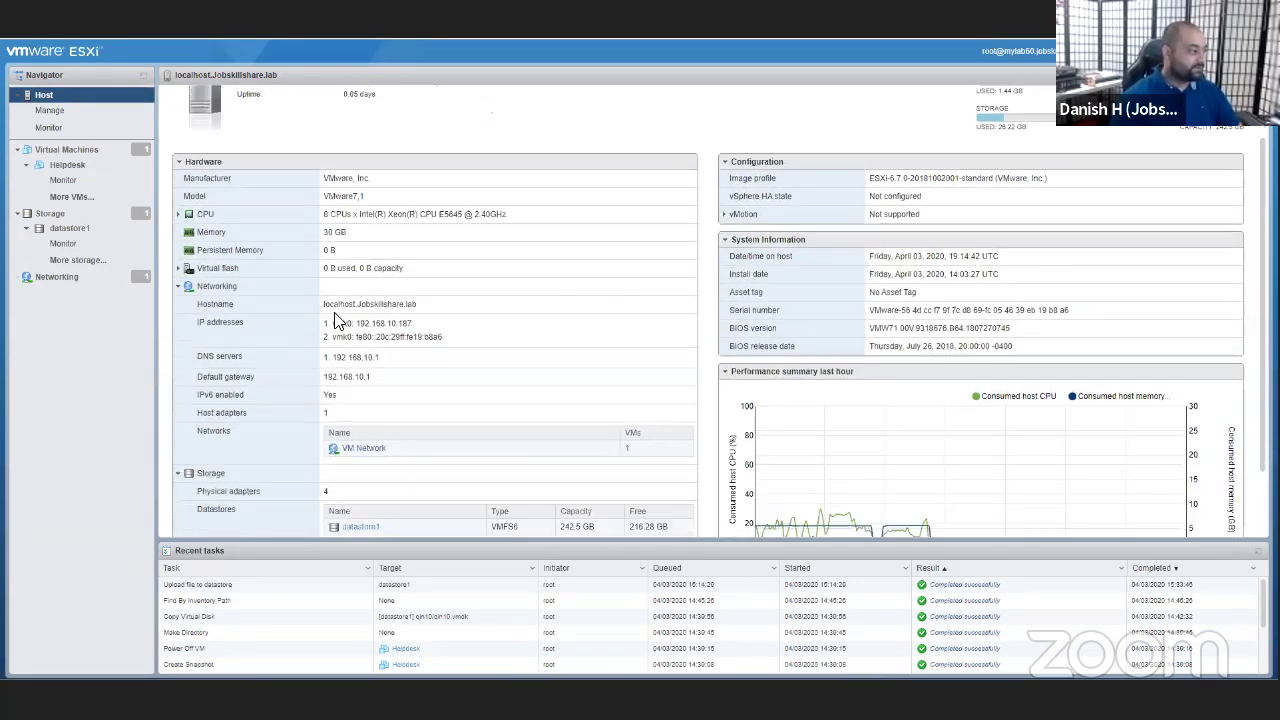
drag(359, 148, 322, 148)
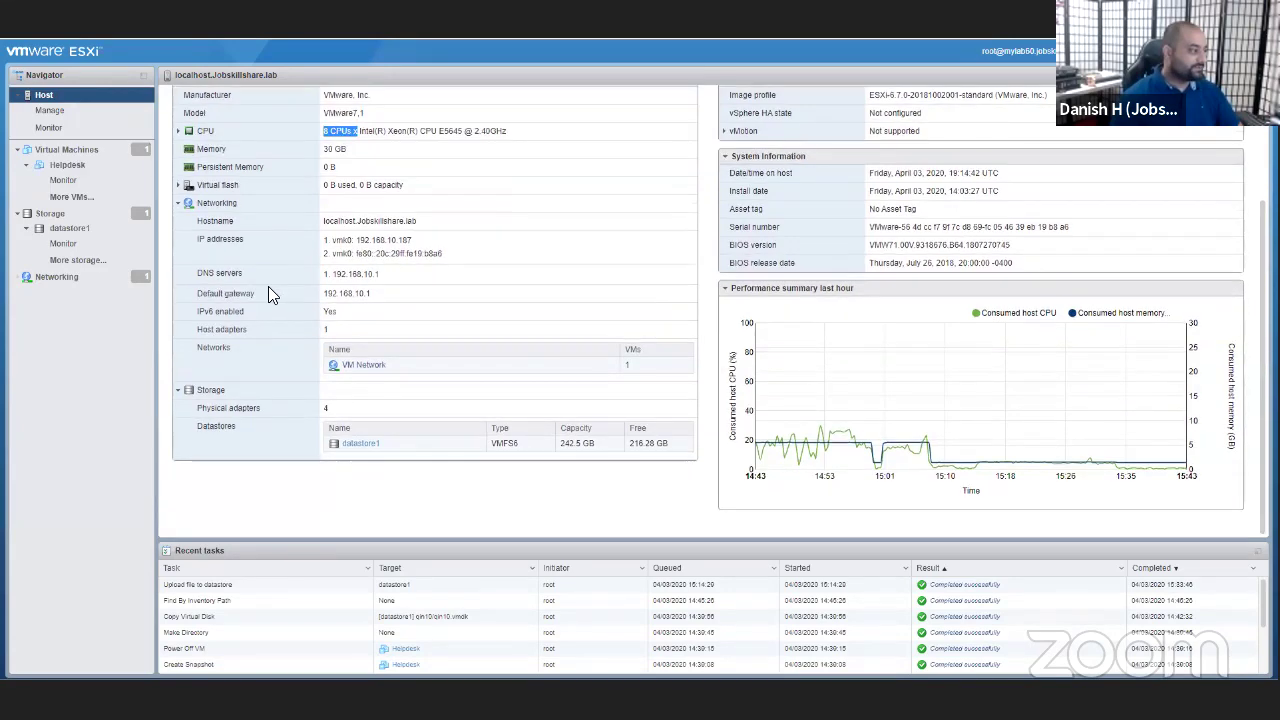
scroll(290, 300, up, 3)
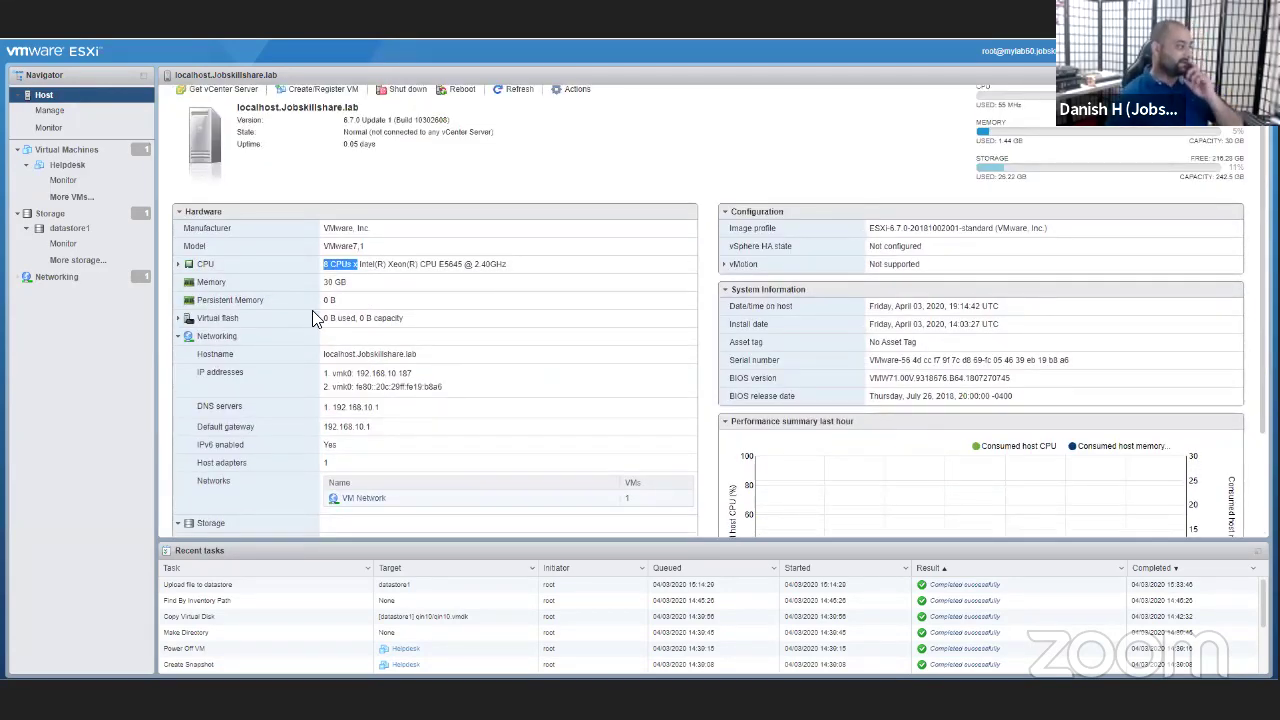
scroll(251, 194, up, 1)
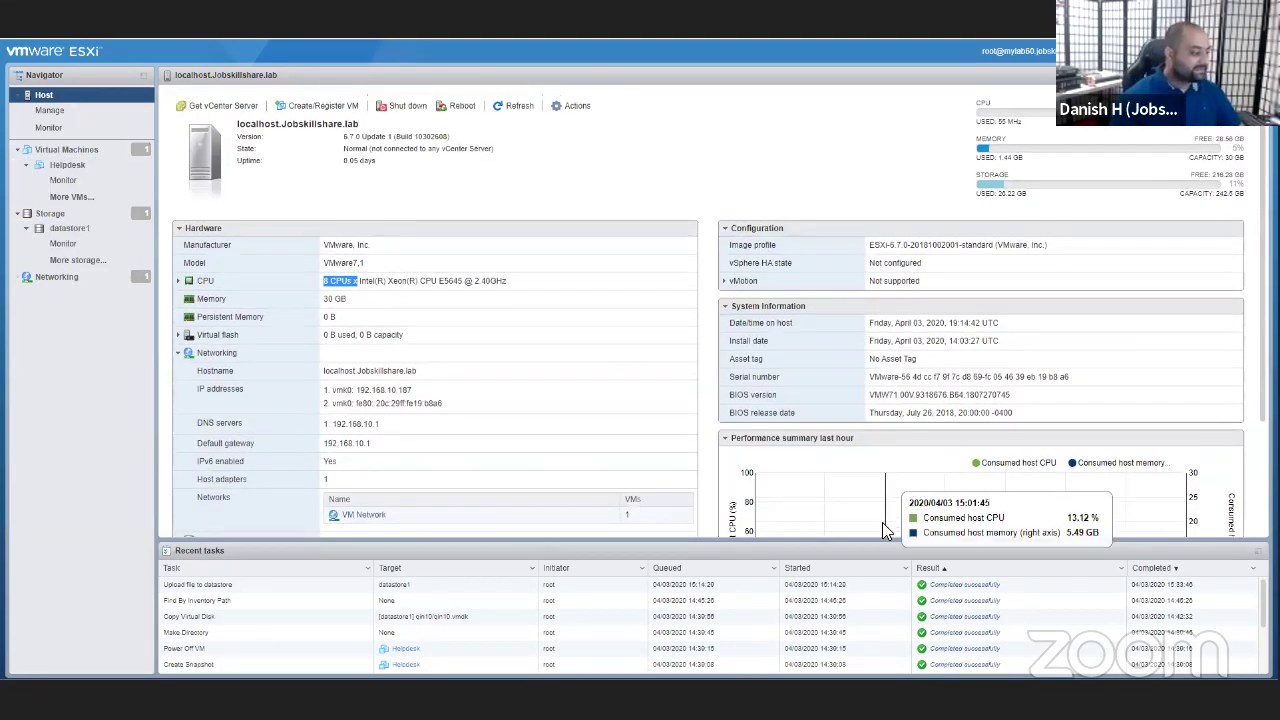
click(704, 681)
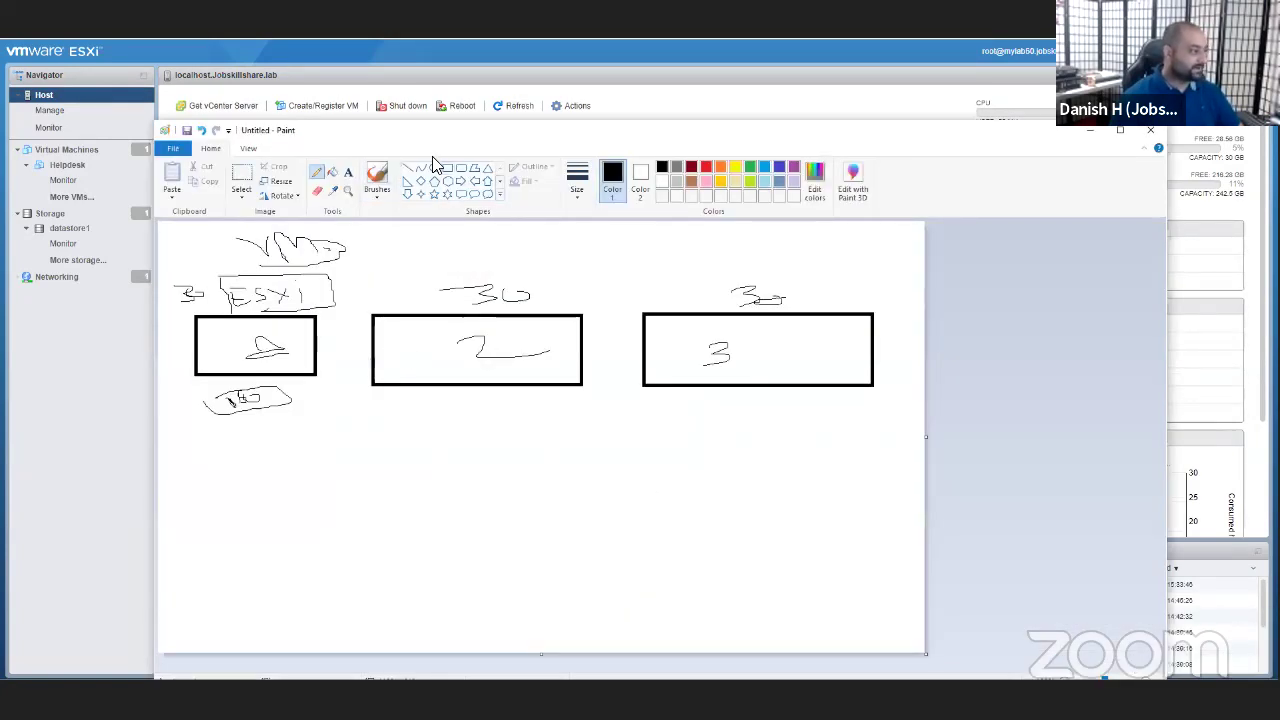
Step: Draw a wide bottom rectangle, a large frame around the three hosts, and a connecting line
click(447, 168)
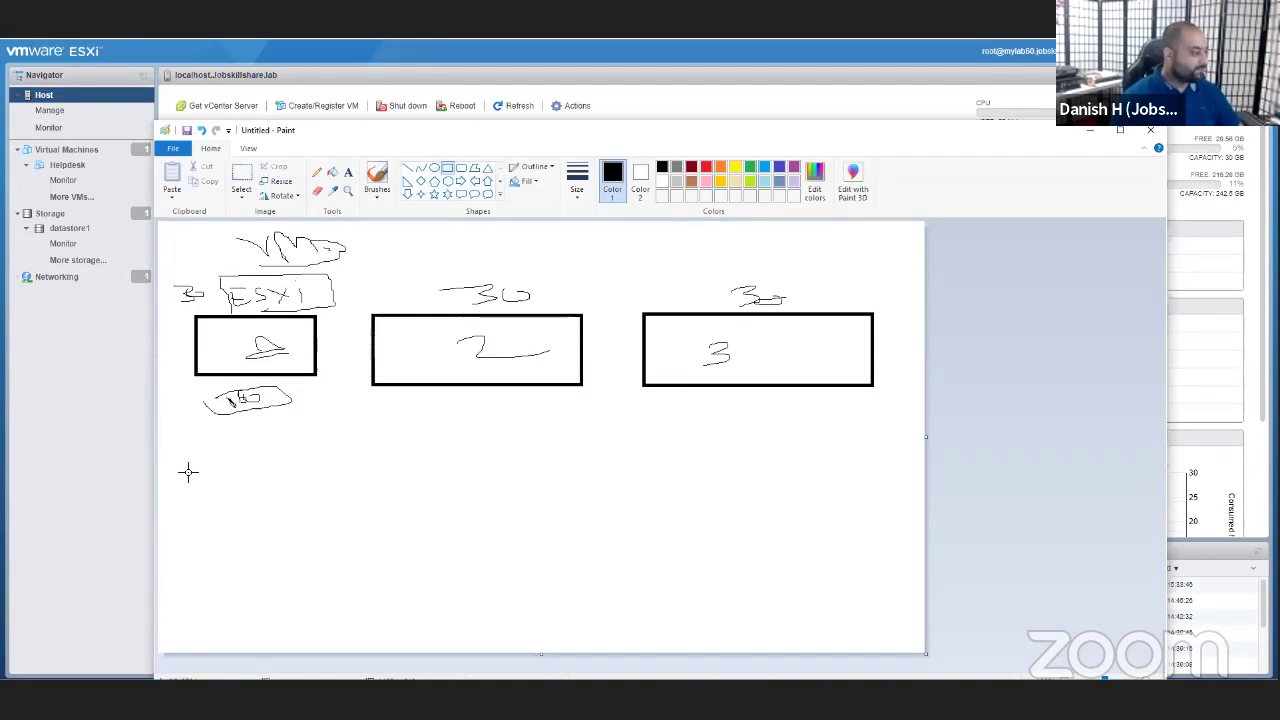
mouse_move(185, 469)
mouse_down()
mouse_move(683, 557)
mouse_move(971, 591)
mouse_move(900, 592)
mouse_up()
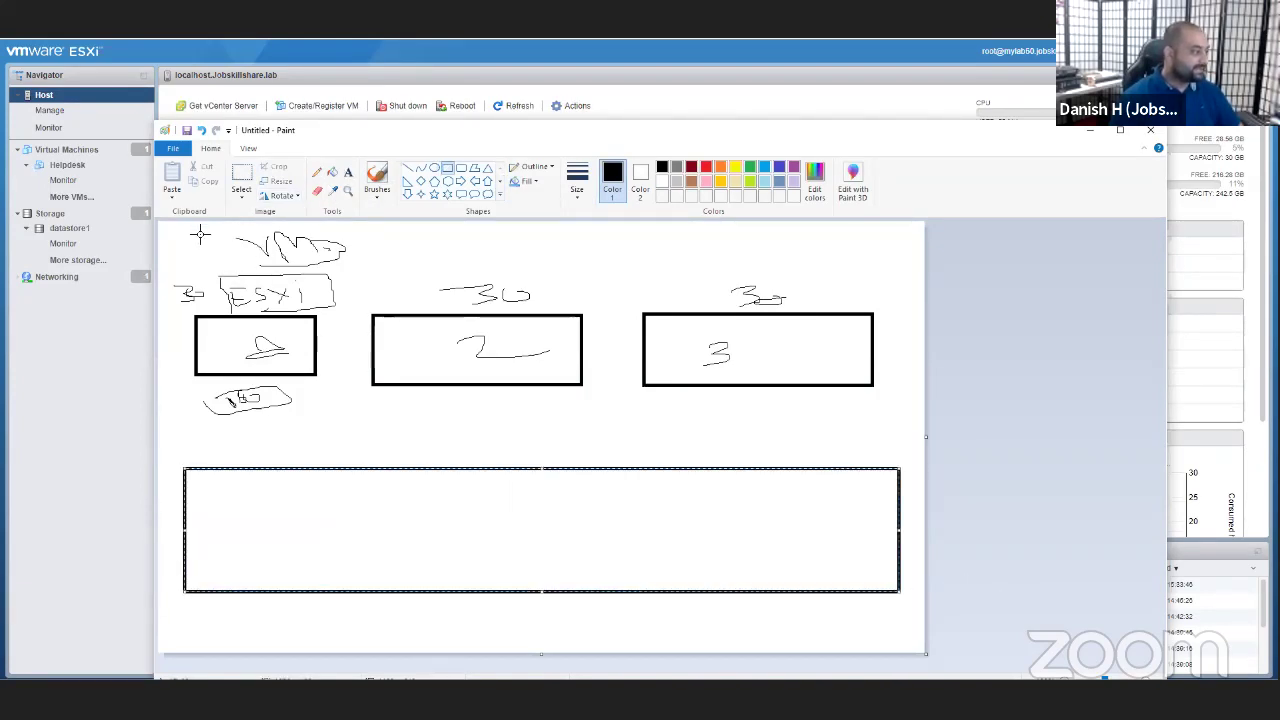
mouse_move(159, 229)
mouse_down()
mouse_move(420, 331)
mouse_move(931, 411)
mouse_move(918, 412)
mouse_up()
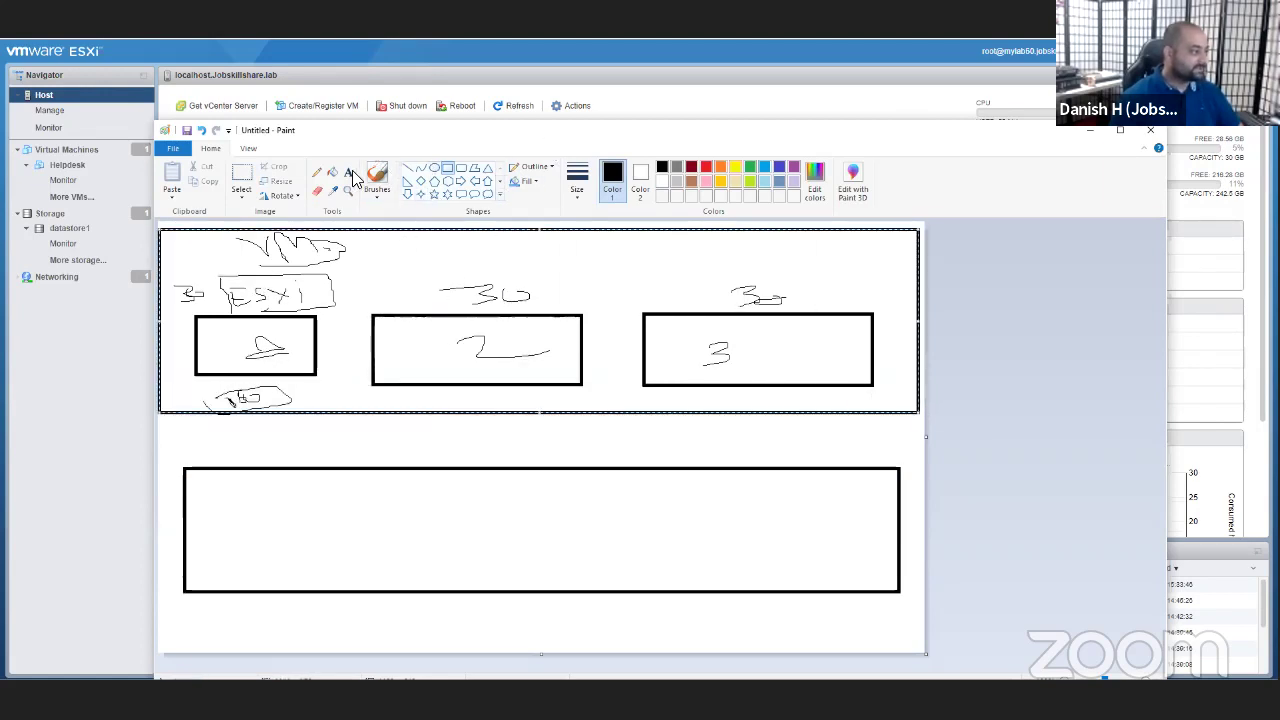
click(316, 172)
mouse_move(516, 425)
mouse_down()
mouse_move(514, 461)
mouse_move(534, 446)
mouse_move(514, 434)
mouse_move(494, 449)
mouse_move(512, 466)
mouse_move(534, 446)
mouse_move(512, 438)
mouse_up()
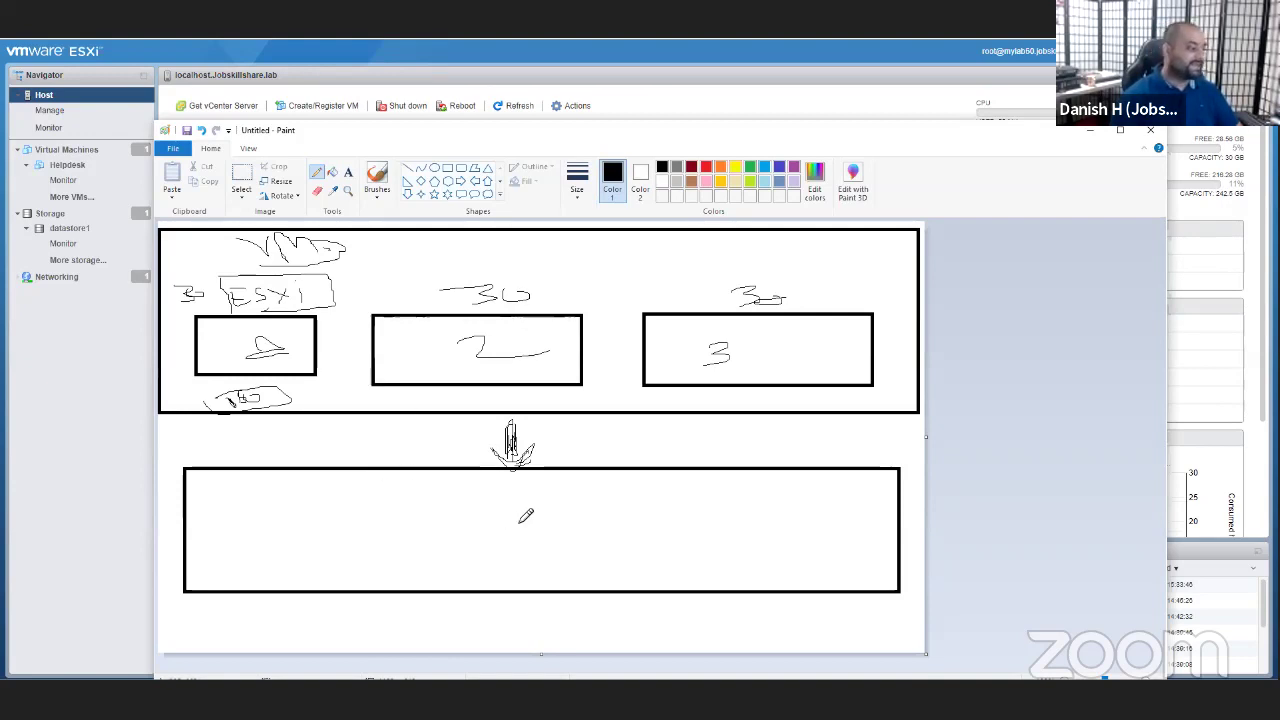
Step: Pencil curved arrows linking the host boxes to the lower vCenter rectangle, then drag Paint aside
mouse_move(477, 621)
mouse_down()
mouse_move(500, 634)
mouse_move(526, 618)
mouse_move(582, 636)
mouse_move(704, 640)
mouse_move(652, 630)
mouse_move(777, 609)
mouse_move(745, 424)
mouse_up()
drag(712, 437, 775, 440)
mouse_move(580, 578)
mouse_down()
mouse_move(512, 470)
mouse_move(520, 448)
mouse_up()
mouse_move(437, 578)
mouse_down()
mouse_move(320, 478)
mouse_move(288, 460)
mouse_move(276, 480)
mouse_up()
drag(288, 424, 348, 462)
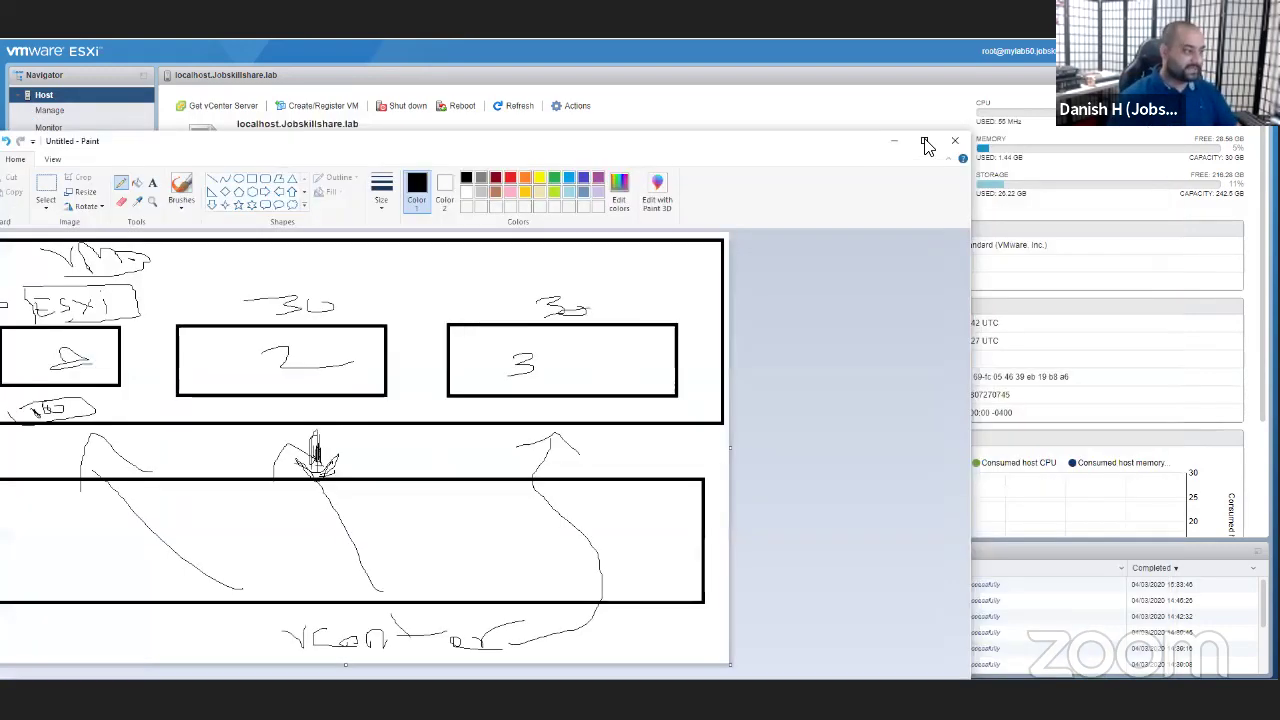
drag(932, 140, 895, 150)
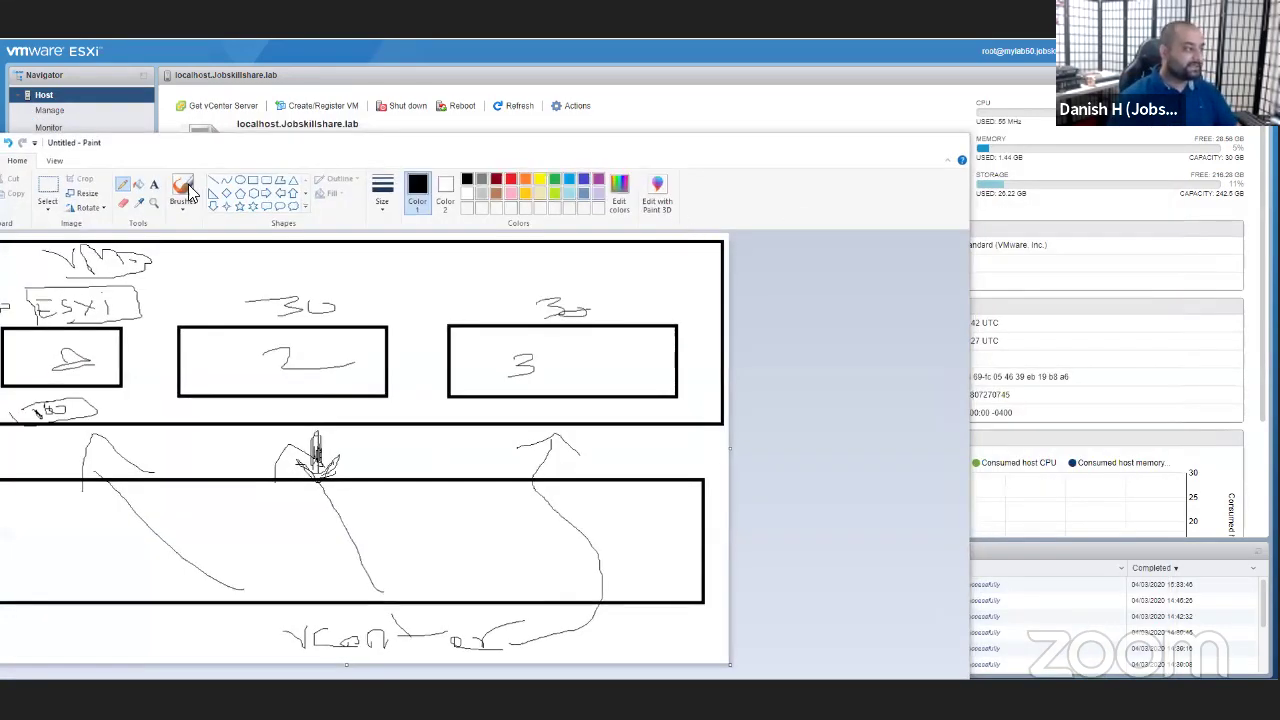
Step: Minimize Paint and show the Virtual Machines list containing the Helpdesk VM
click(893, 142)
click(126, 163)
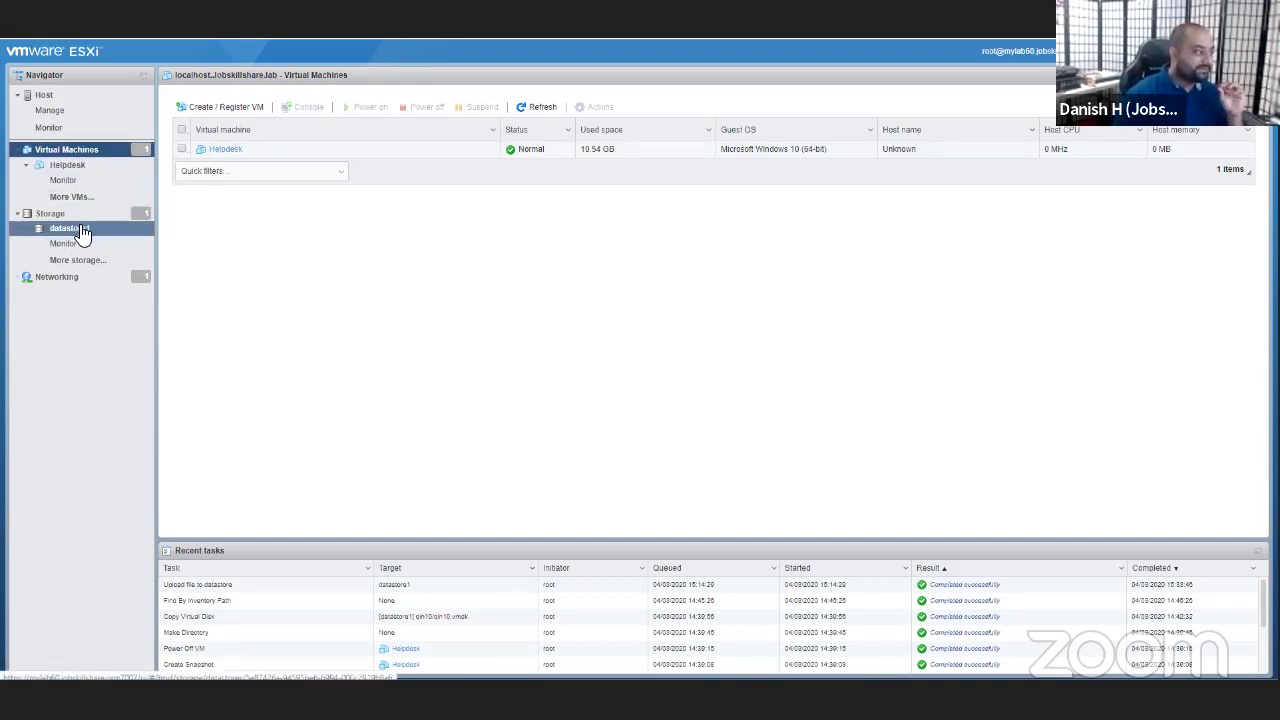
Step: Check the host summary's 30 GB memory figure, then go to Storage listing datastore1
click(80, 96)
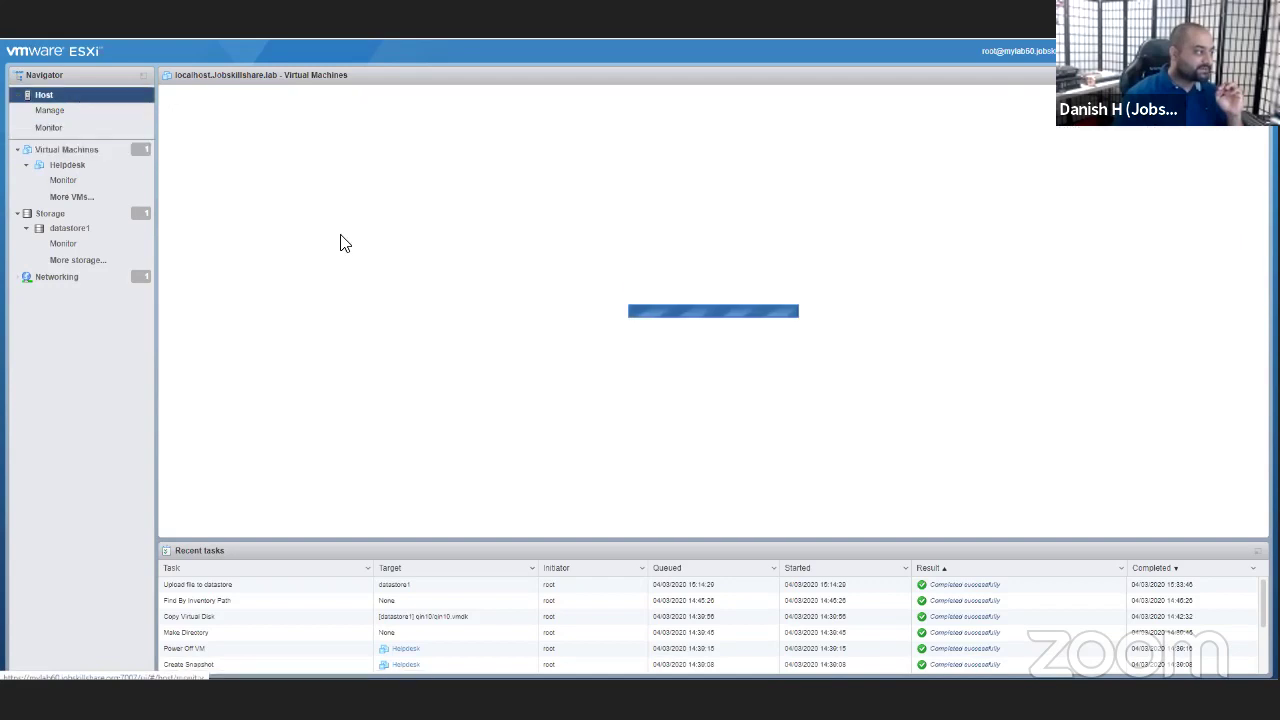
double_click(333, 299)
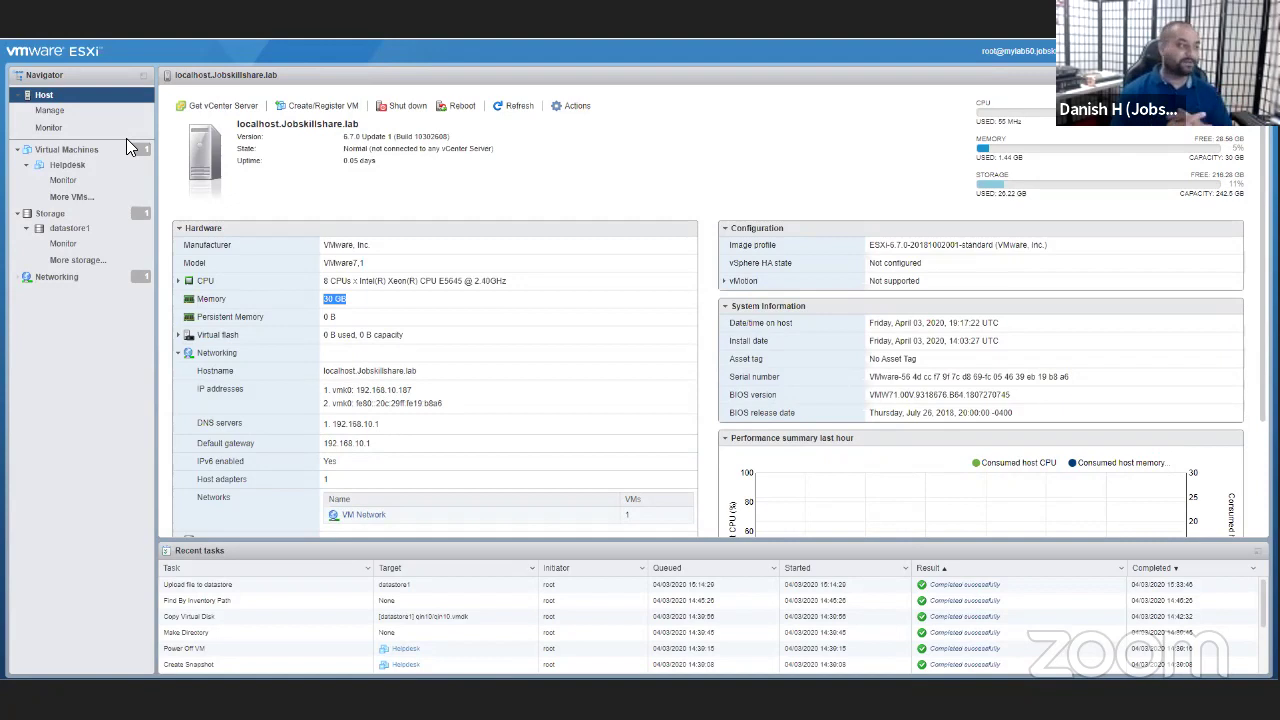
click(115, 220)
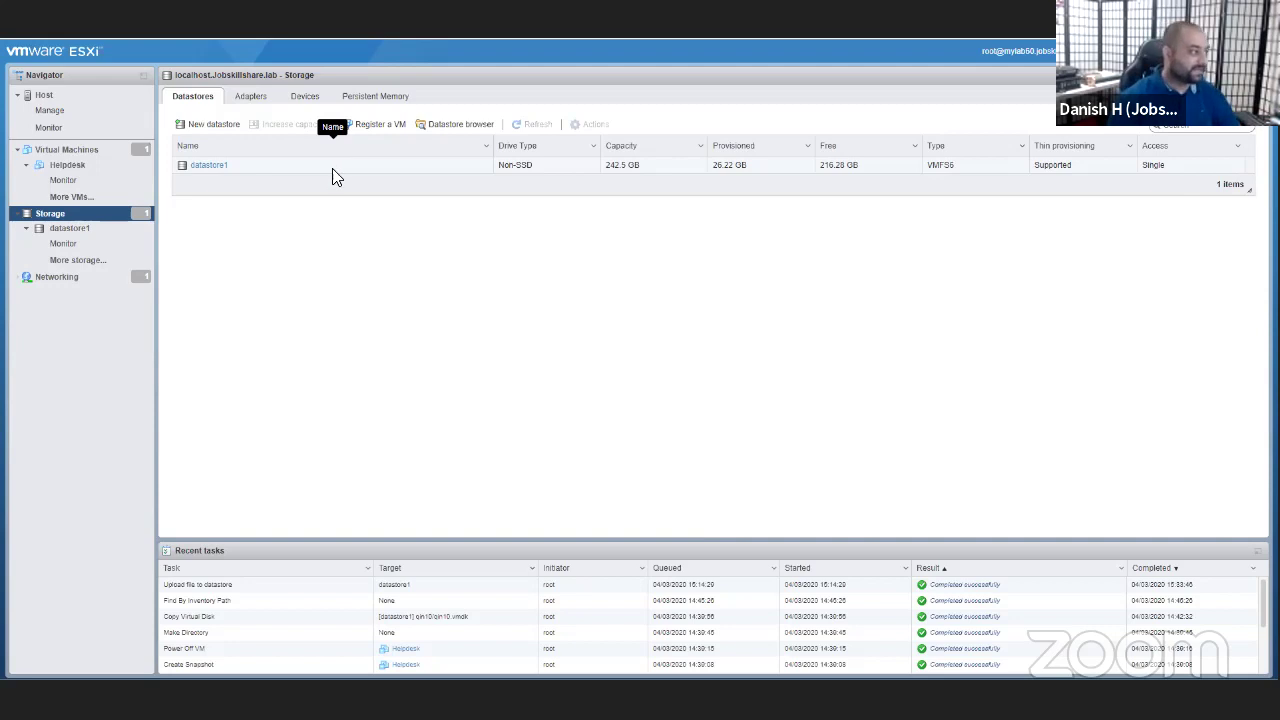
Step: Browse datastore1 to inspect the Windows Server and Windows 10 ISO files, then close the browser
click(209, 172)
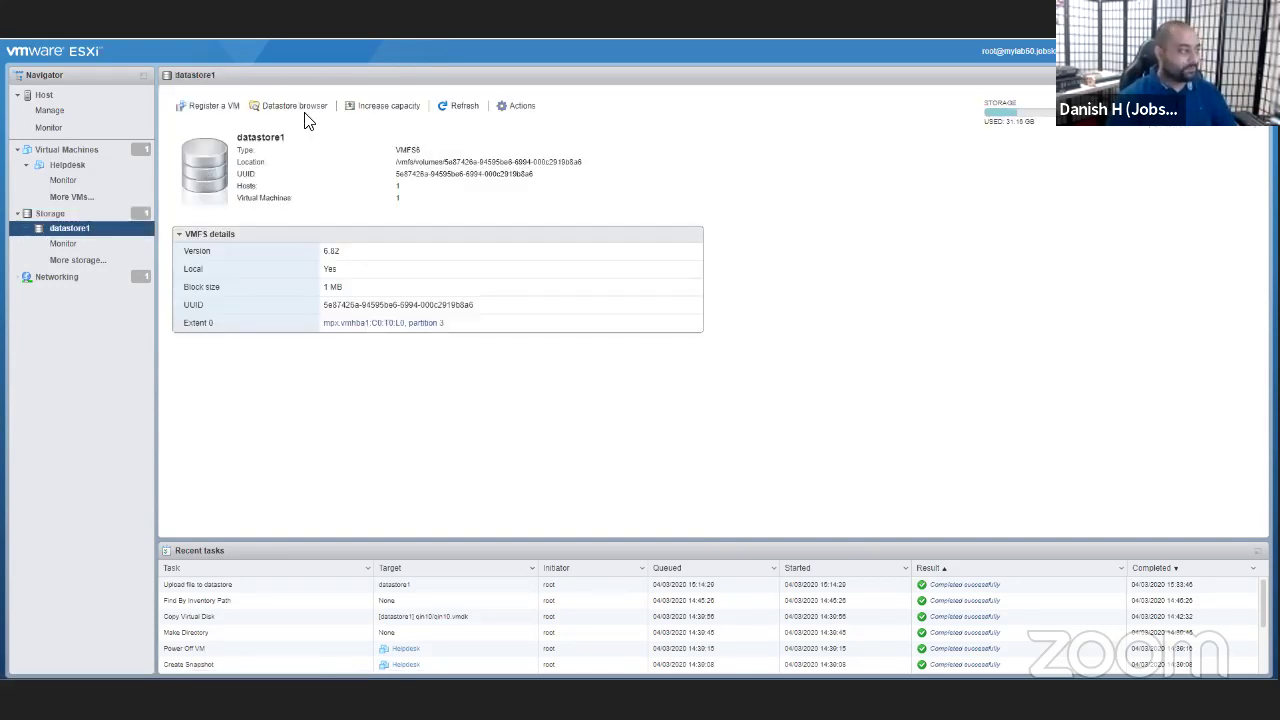
click(303, 106)
click(525, 295)
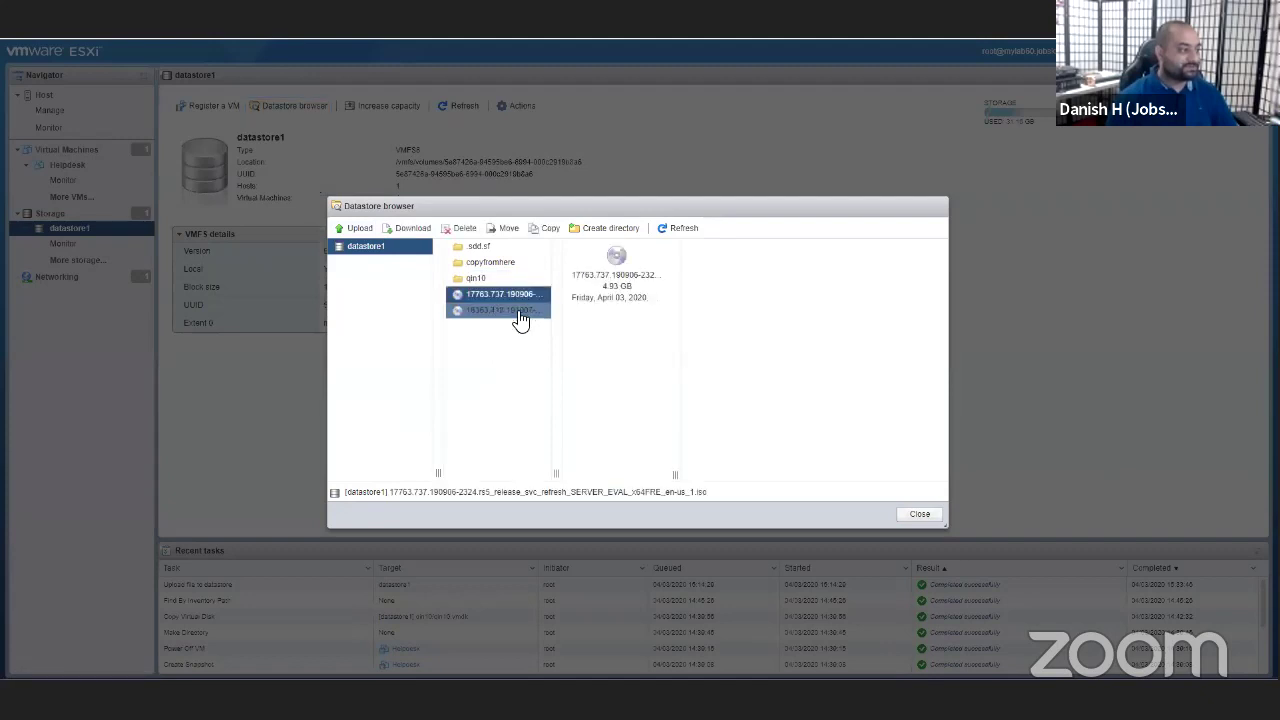
click(520, 311)
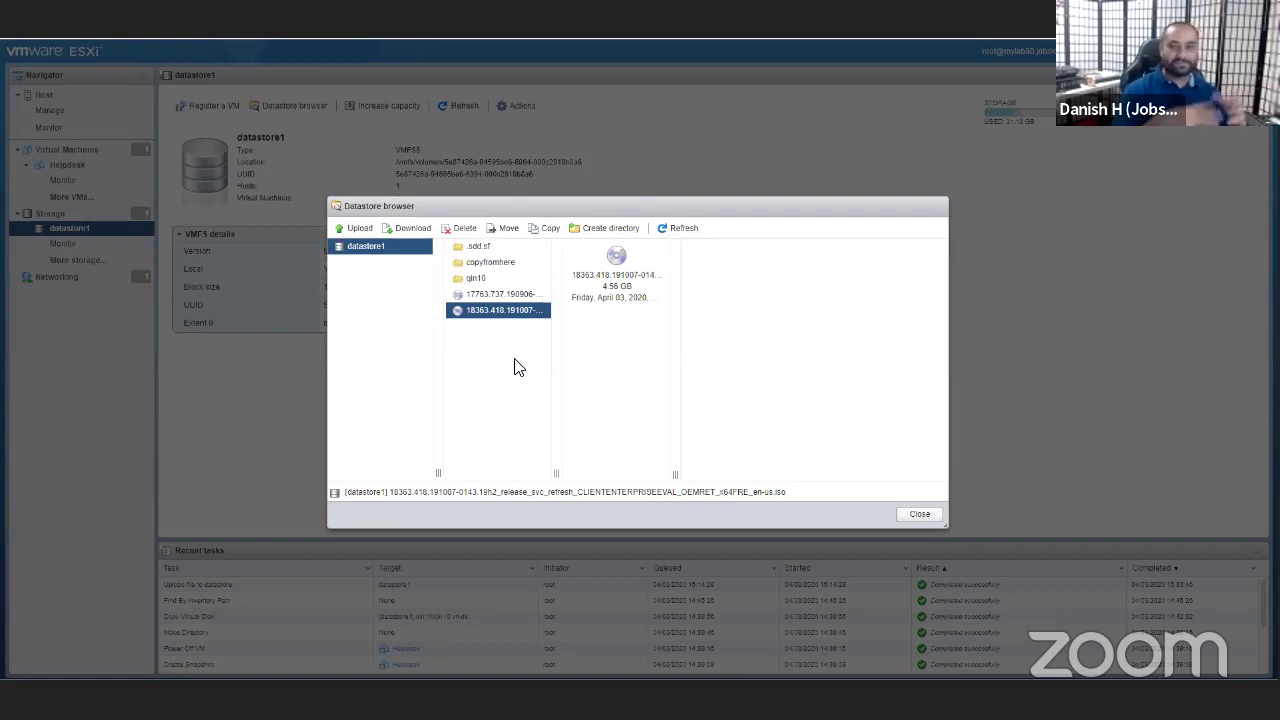
click(922, 515)
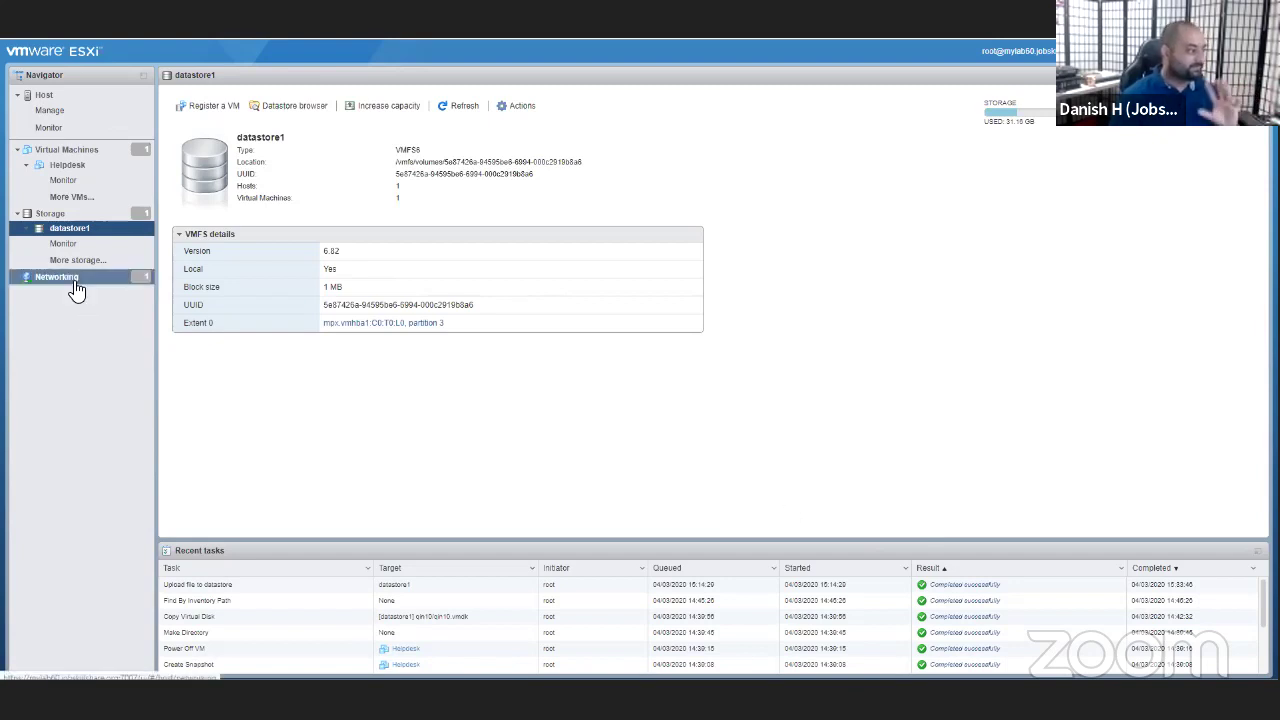
Step: Open the Virtual Machines list to start heading to the second host's datastore1
click(119, 157)
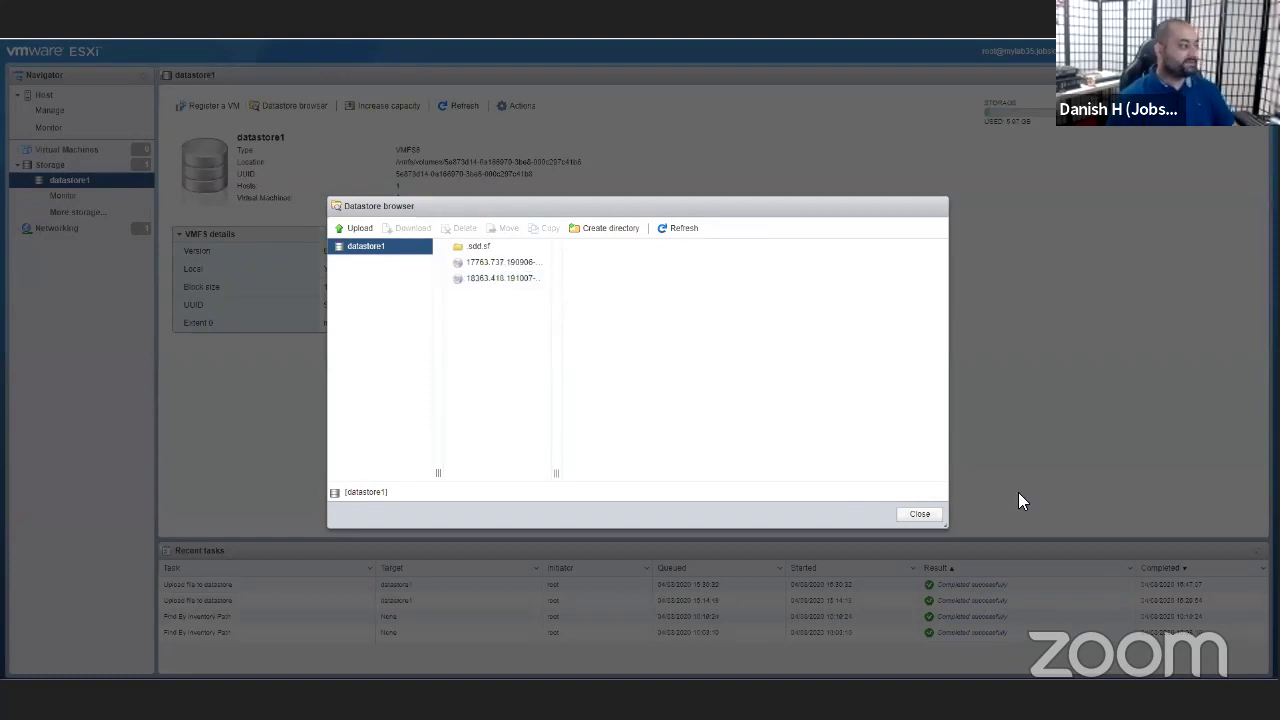
Step: Upload the 18363 Windows 10 ISO to datastore1
click(917, 514)
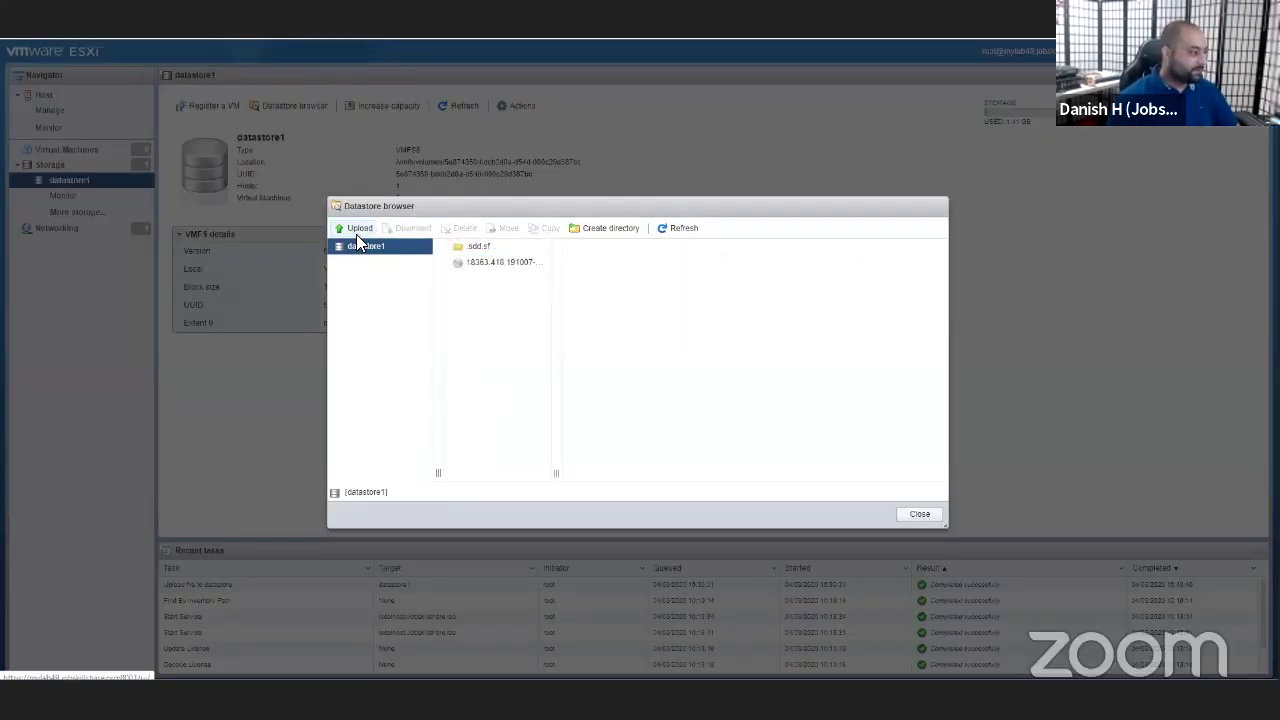
click(357, 231)
double_click(581, 372)
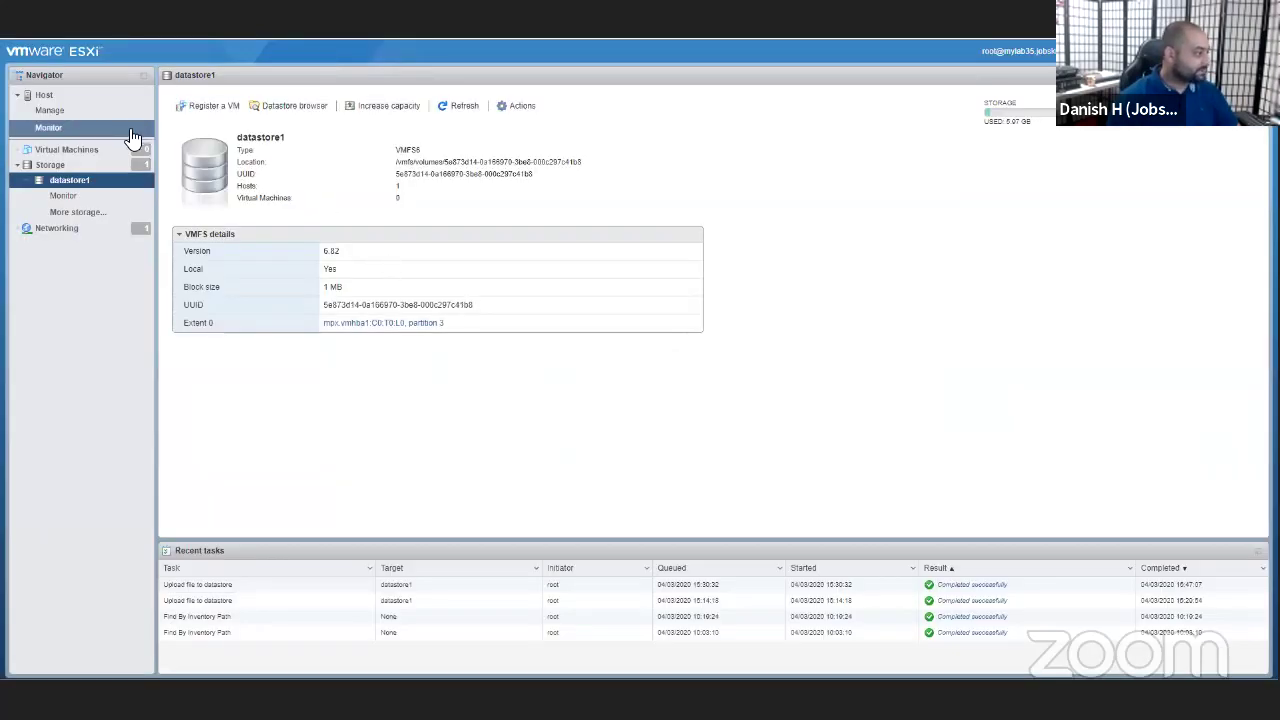
Step: Go to the empty Virtual Machines list of localhost.Jobskillshare.lab and launch Create / Register VM
click(299, 107)
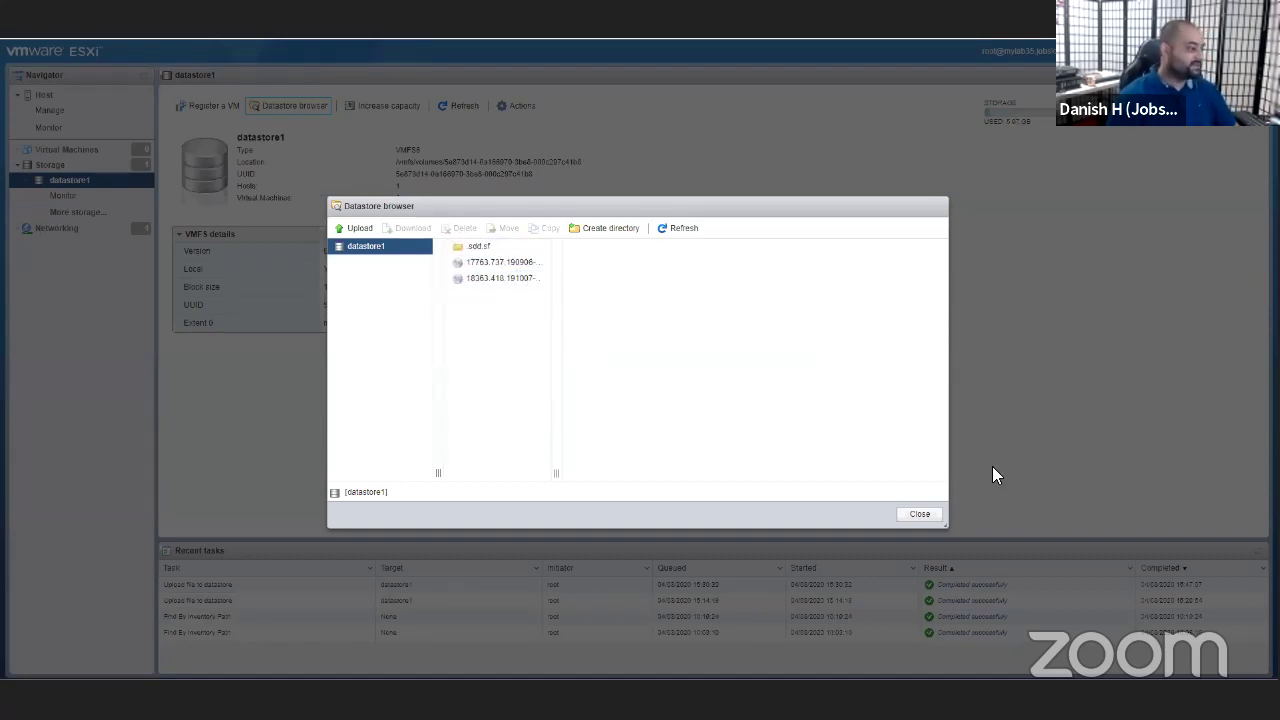
click(919, 514)
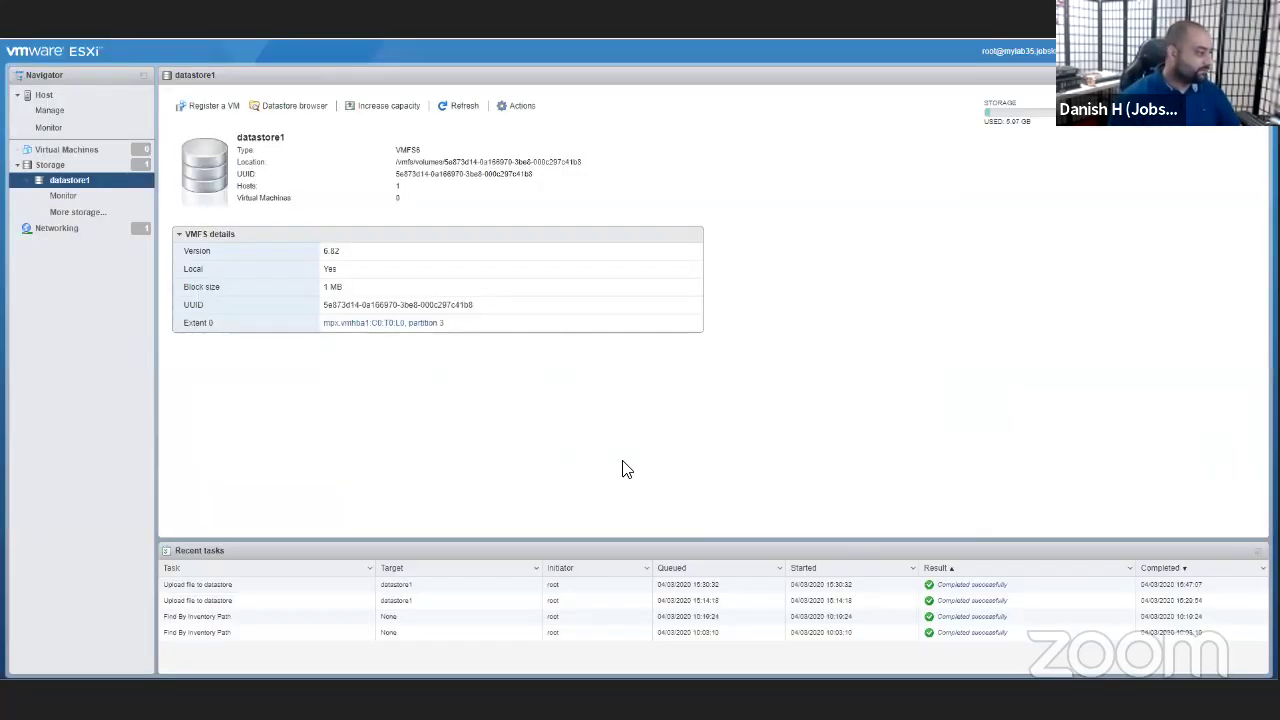
click(70, 97)
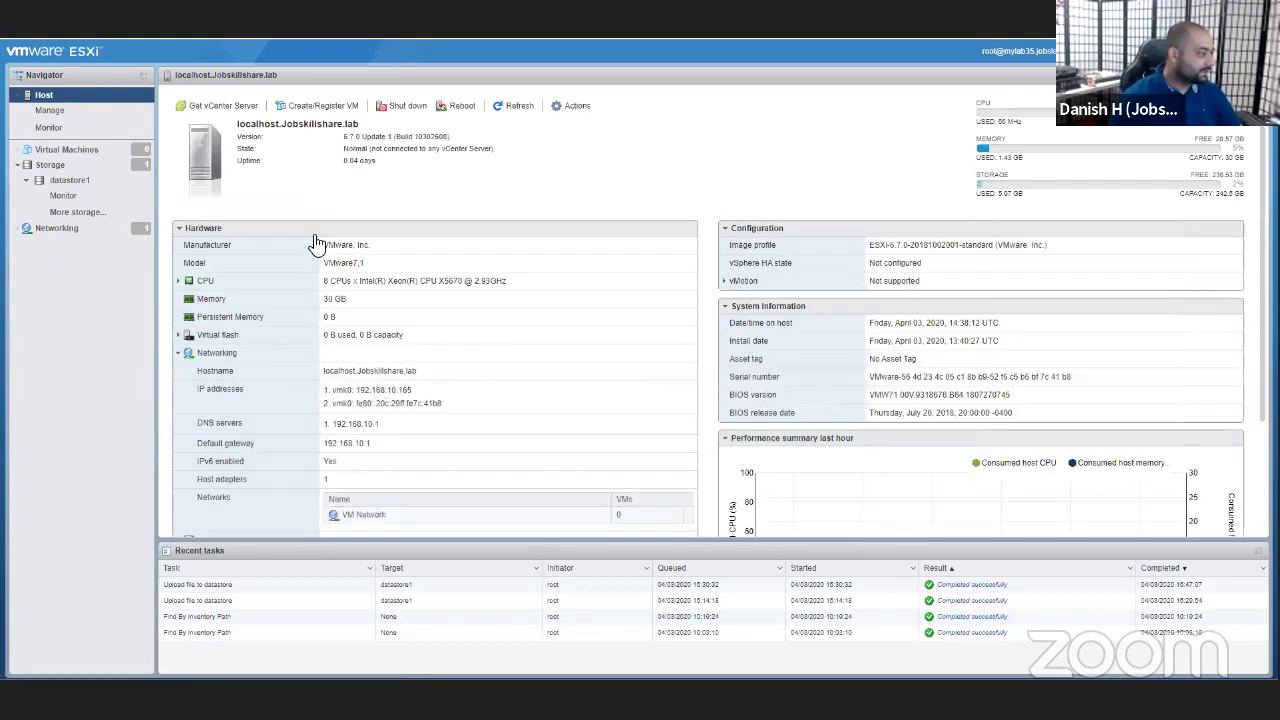
scroll(176, 197, down, 3)
click(69, 180)
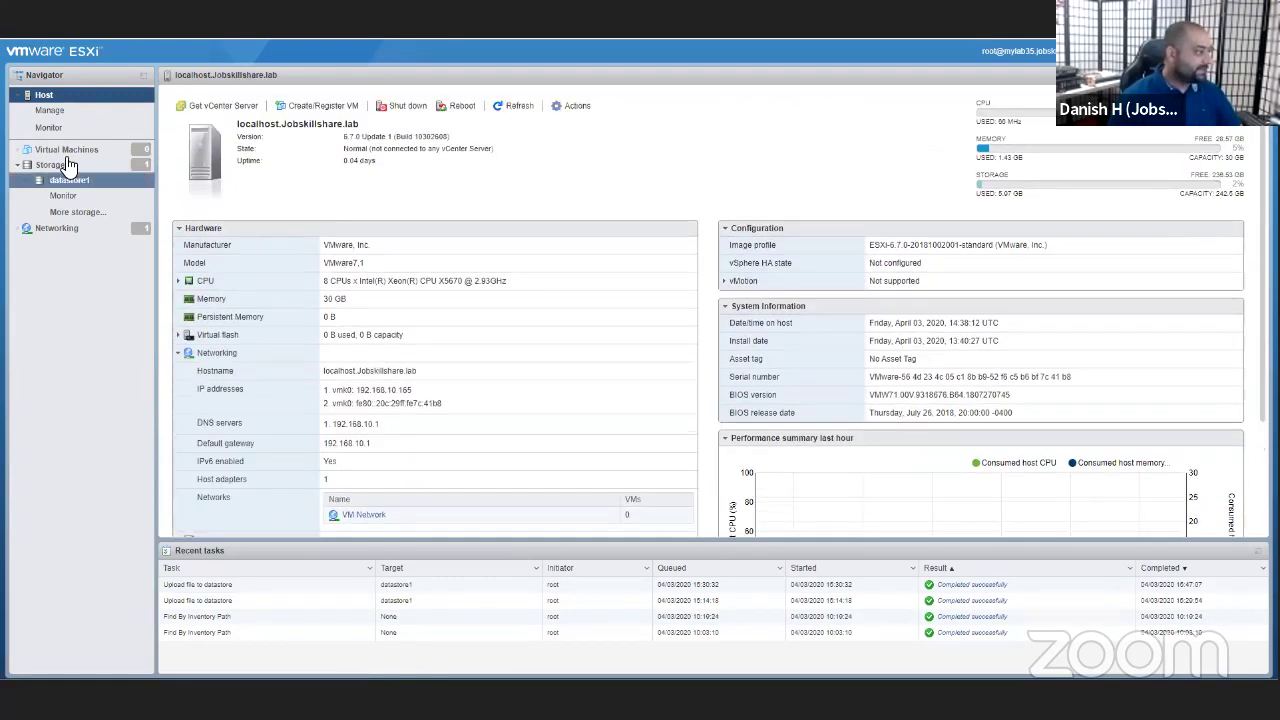
click(66, 151)
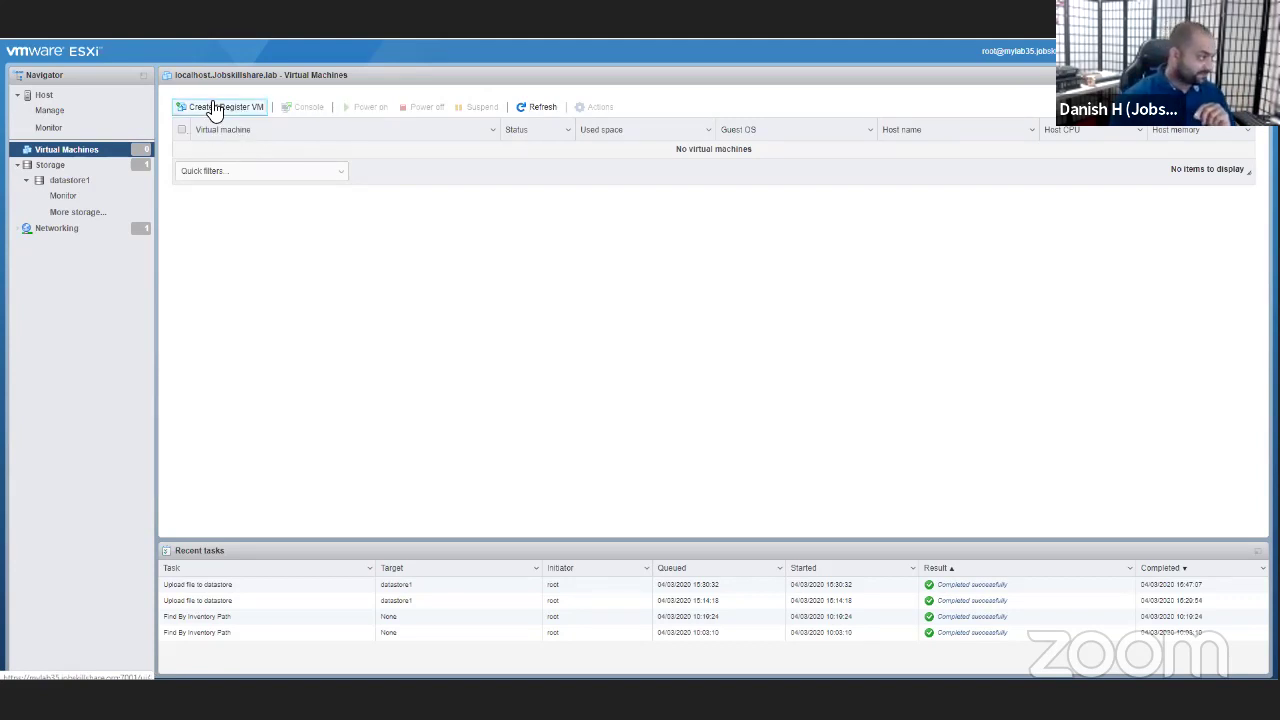
click(214, 108)
Step: Name the new VM 'helpdesk' with a Windows, Microsoft Windows 10 (64-bit) guest OS
click(813, 548)
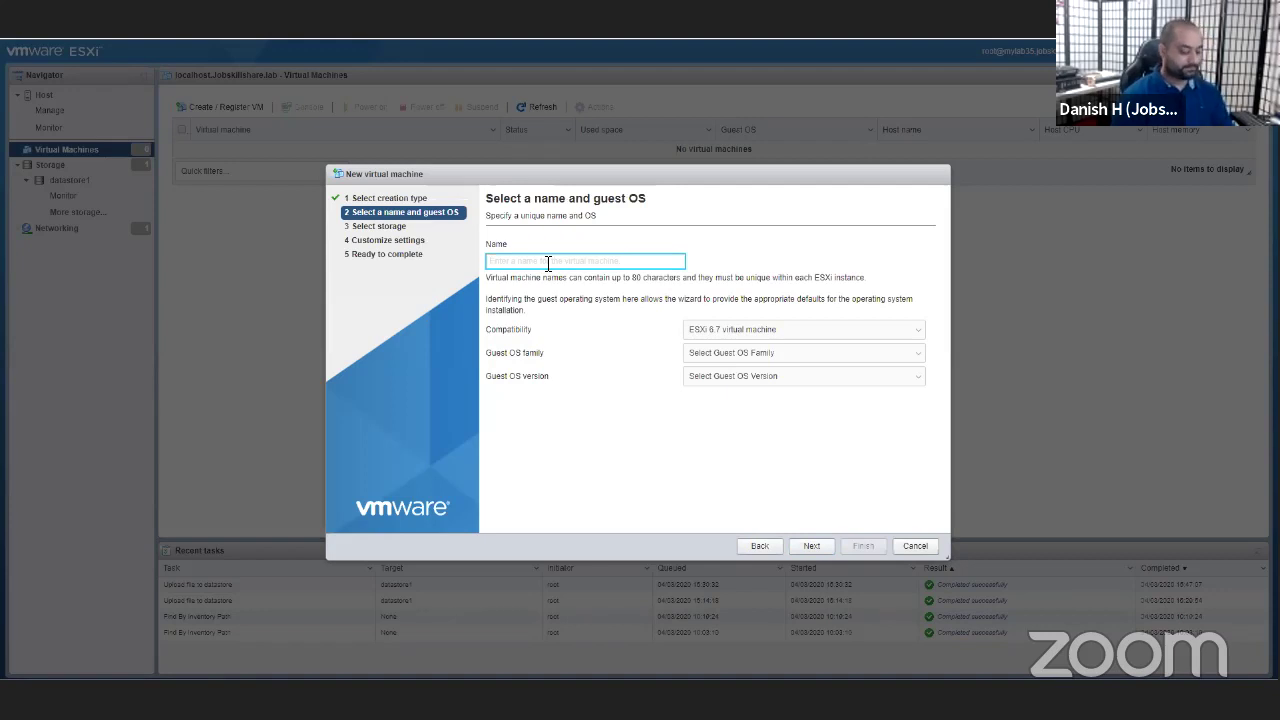
text(helpdesk)
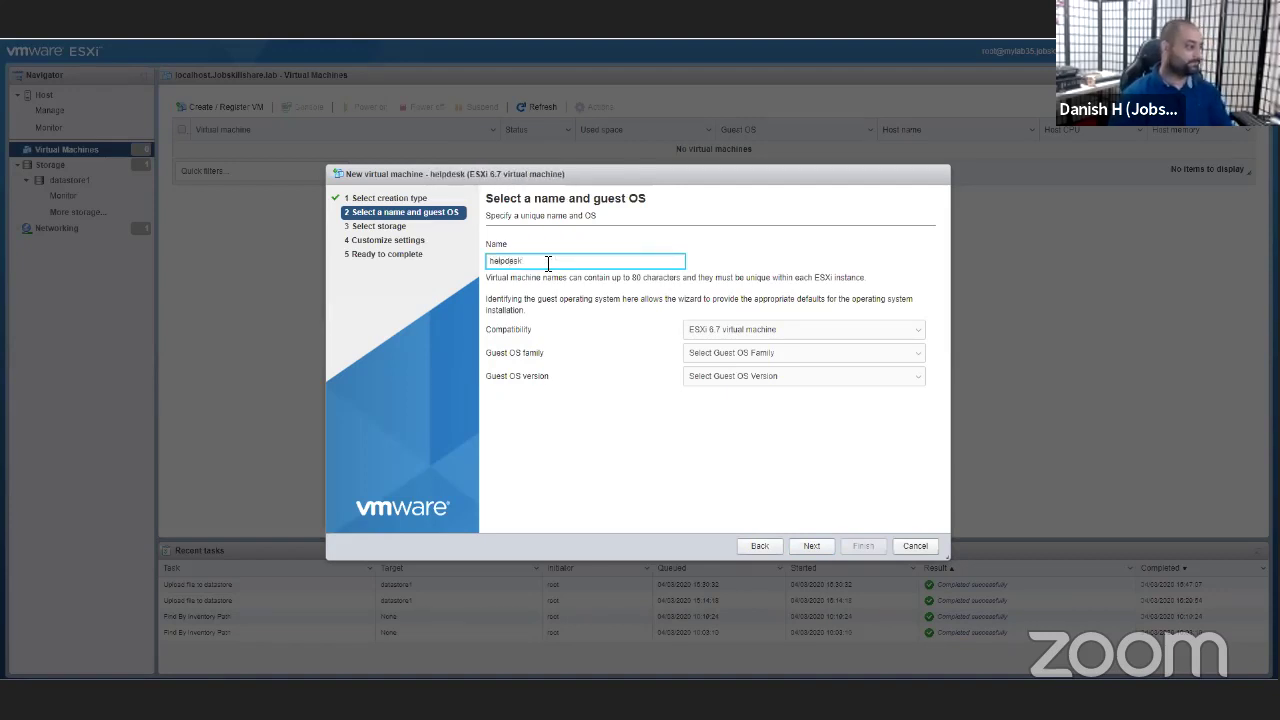
click(780, 354)
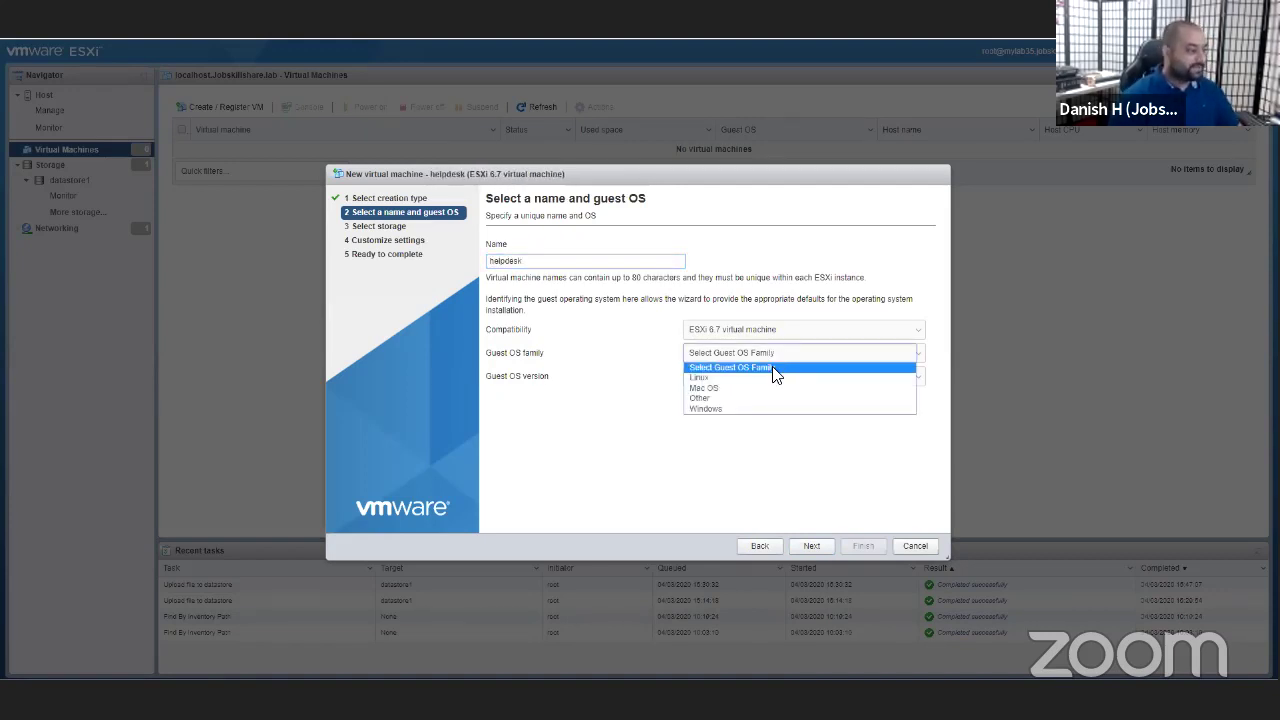
click(745, 410)
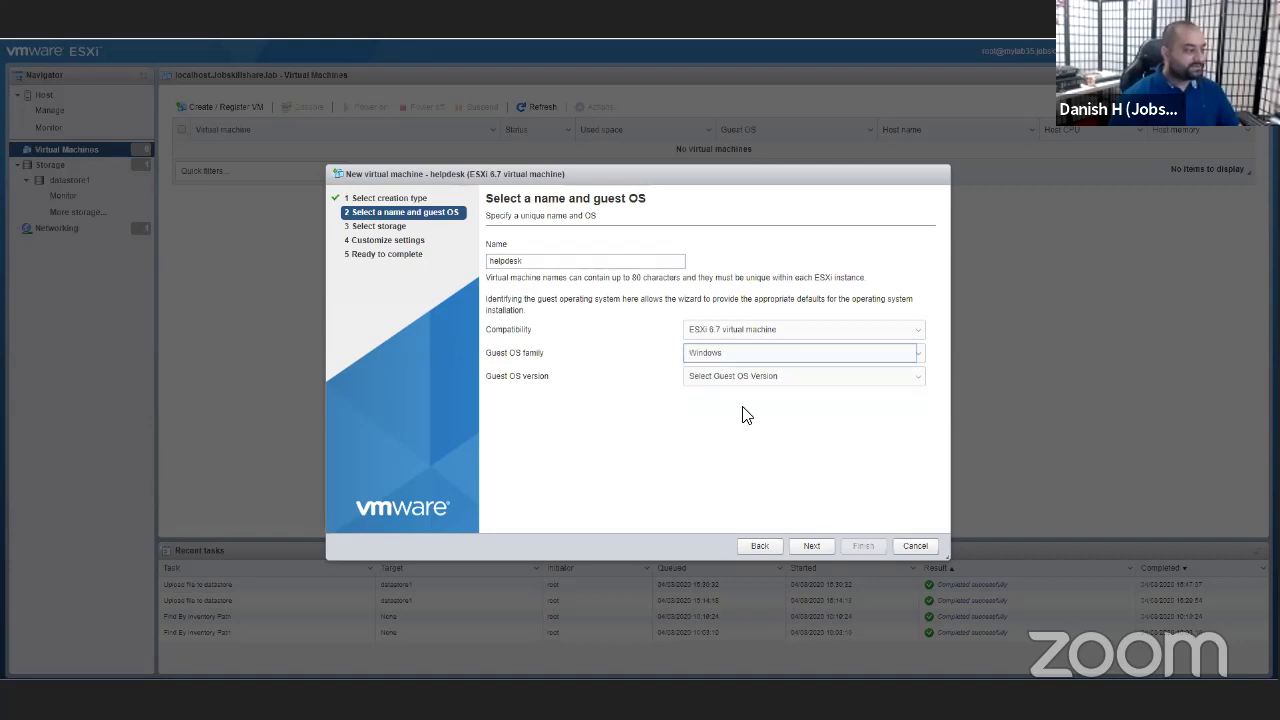
click(758, 378)
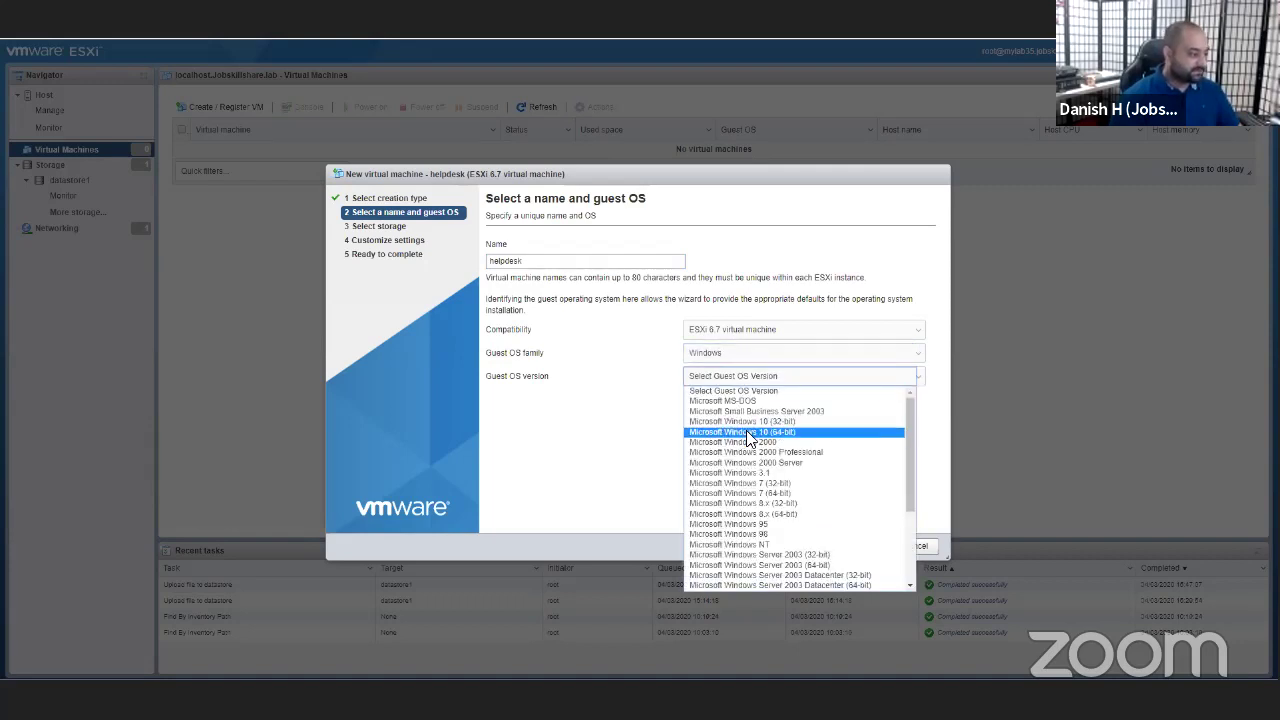
click(746, 431)
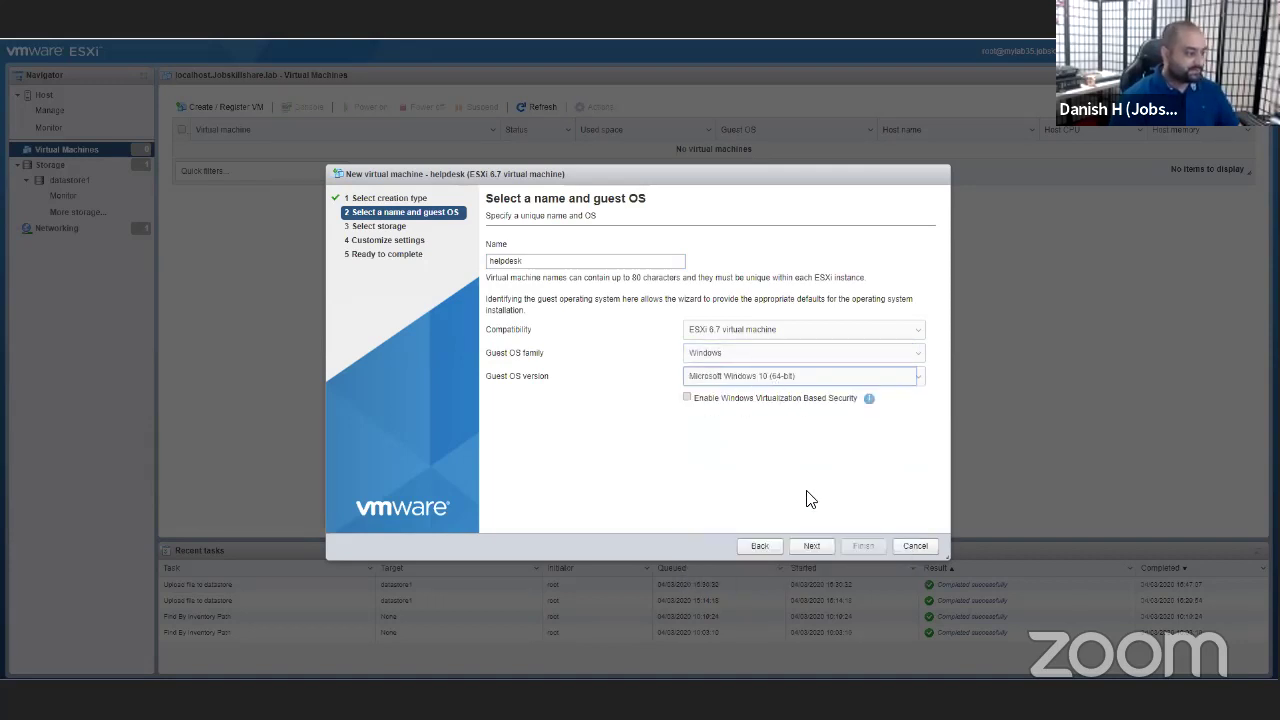
click(812, 549)
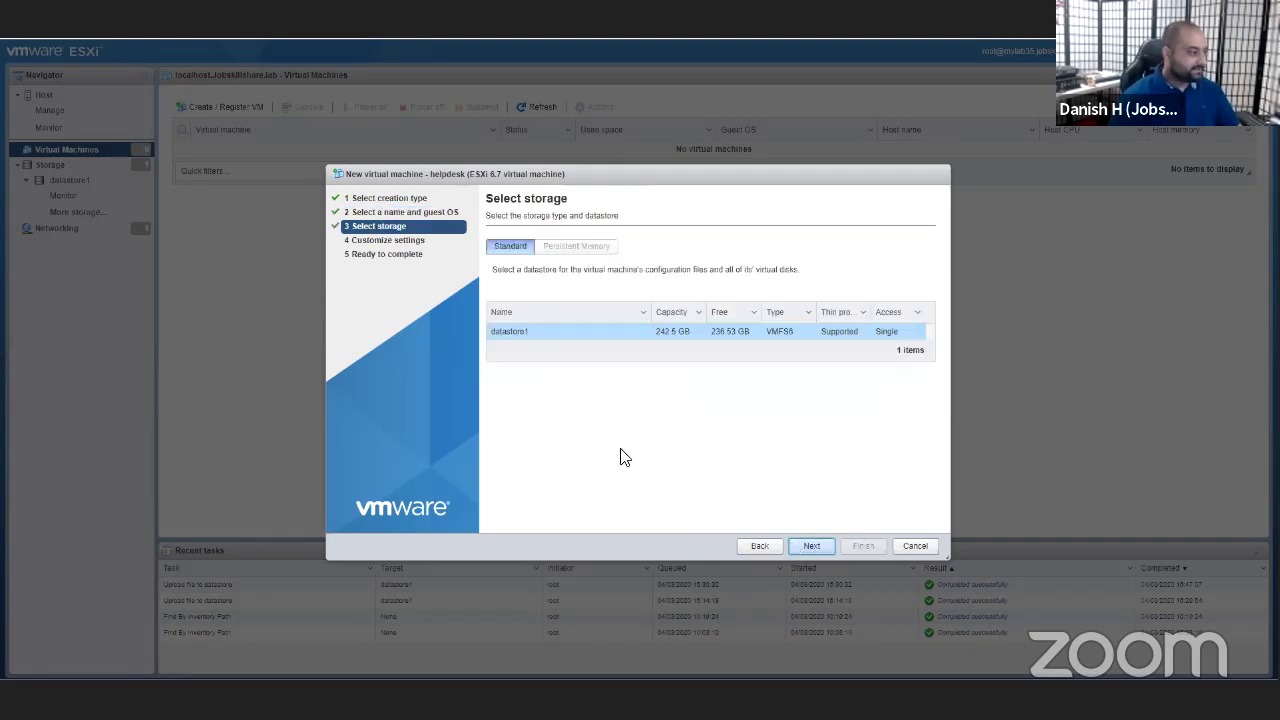
Step: Keep datastore1, then inspect Hard disk 1 and CD/DVD Drive 1, leaving it on Host device
click(831, 553)
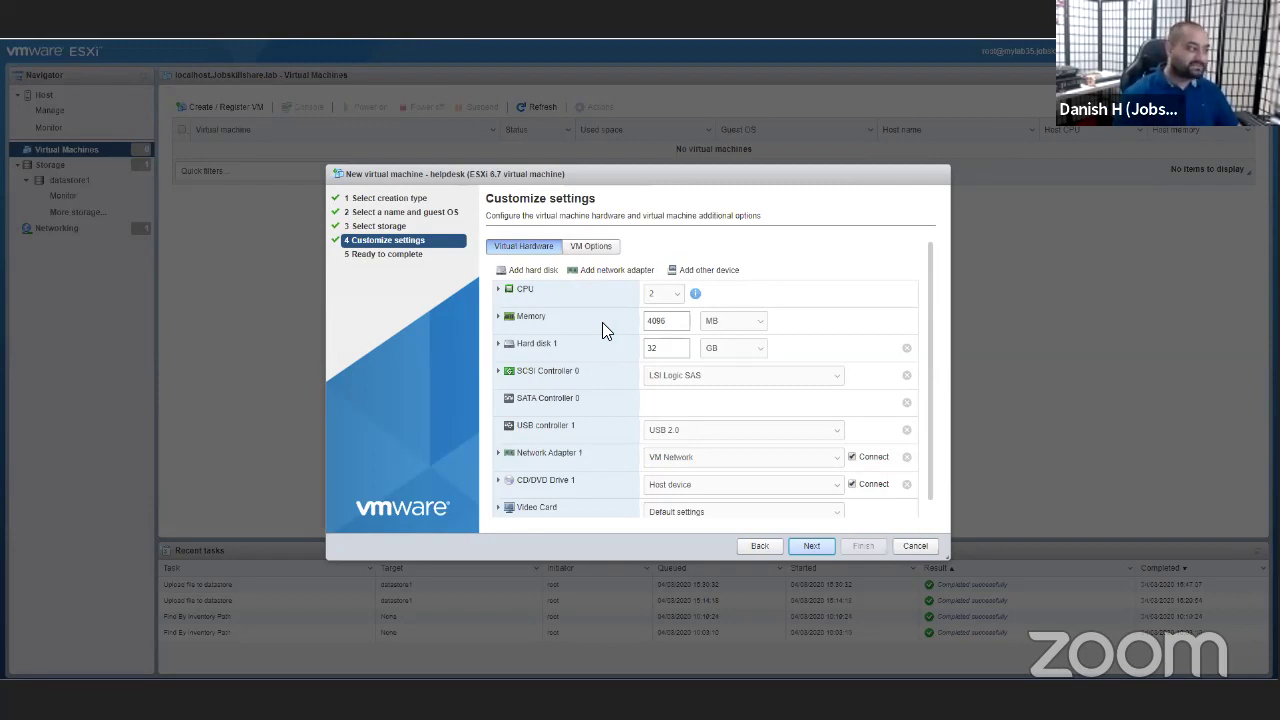
click(497, 344)
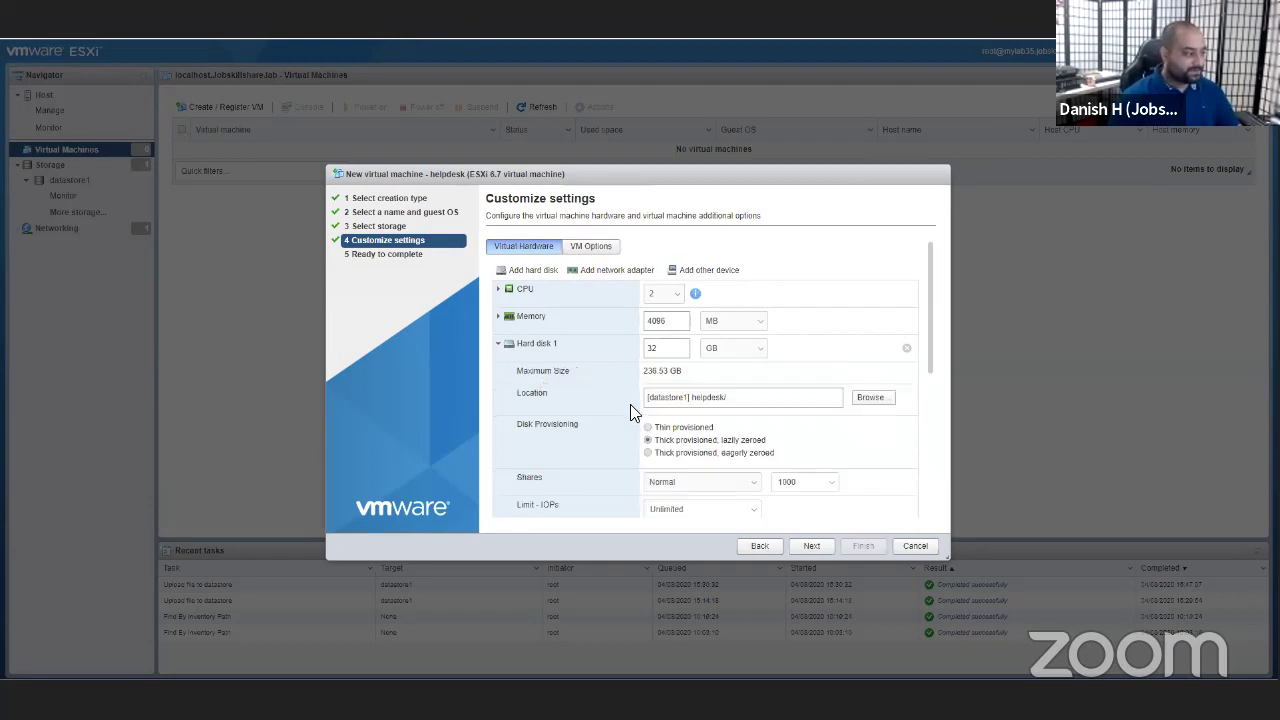
scroll(700, 408, down, 6)
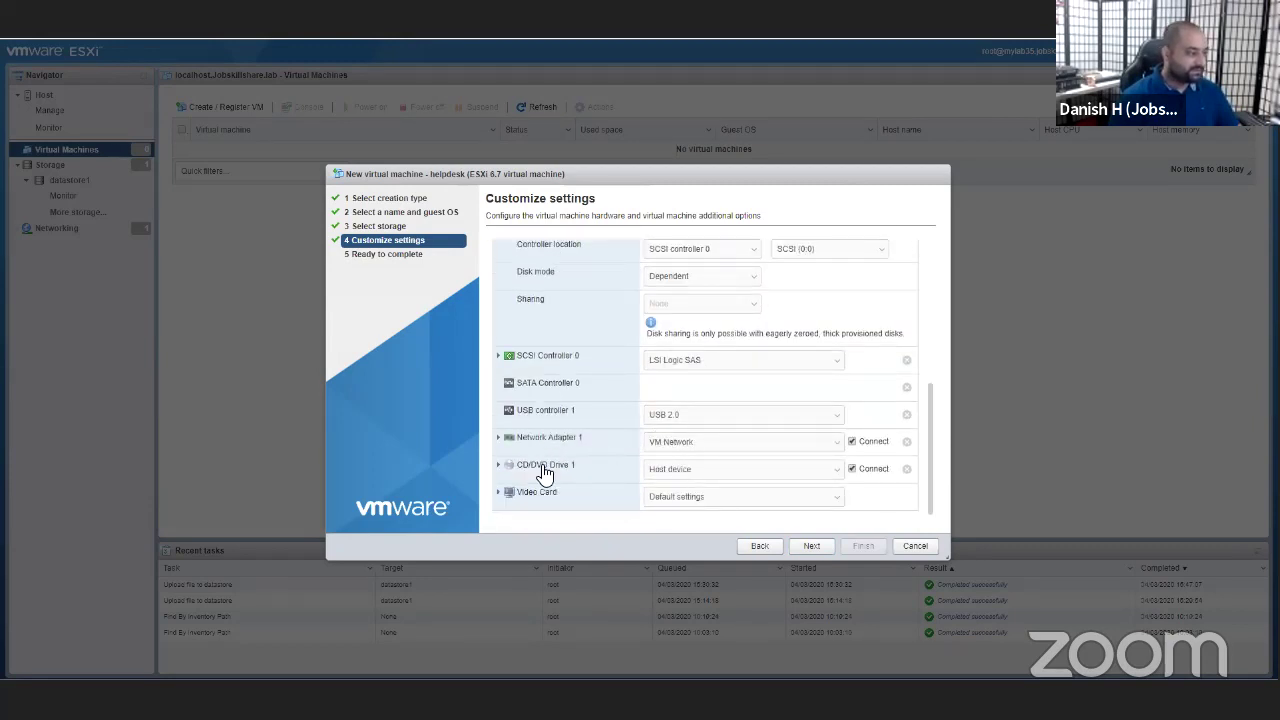
click(500, 466)
click(706, 472)
click(708, 484)
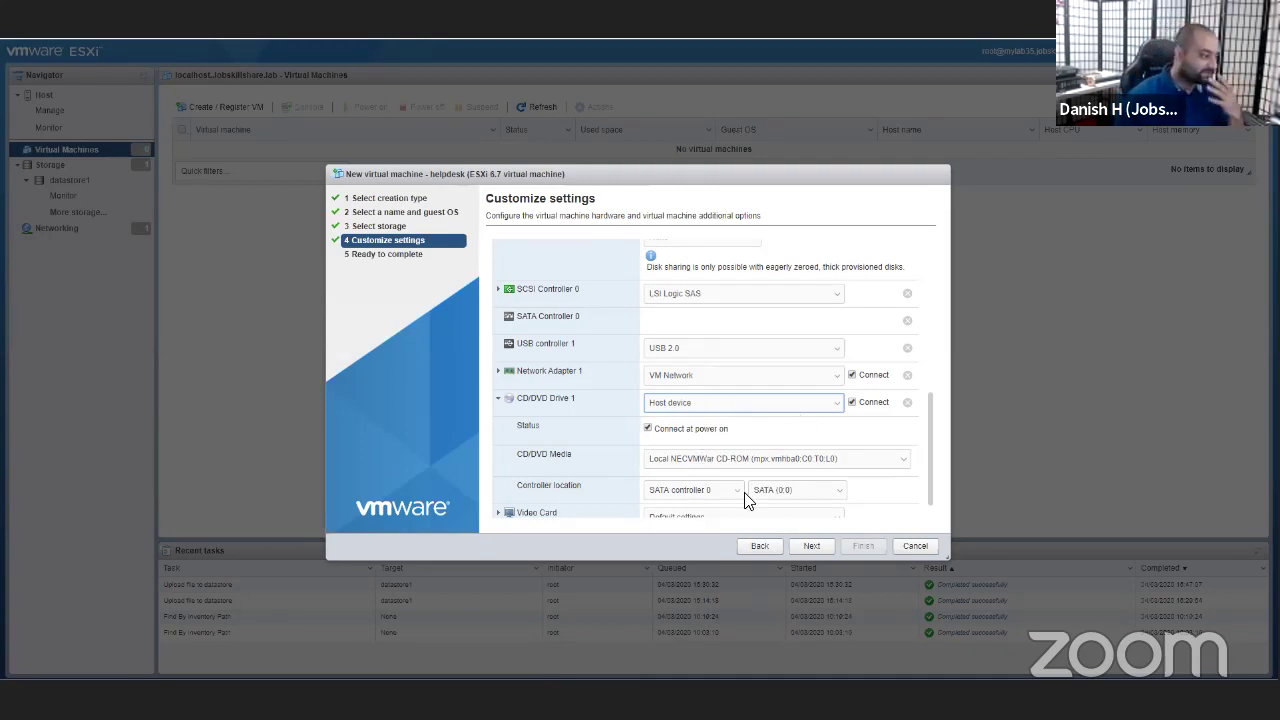
Step: Set CD/DVD Drive 1 to the 18363 Windows 10 ISO on datastore1 and finish the helpdesk VM
scroll(746, 500, down, 1)
click(710, 382)
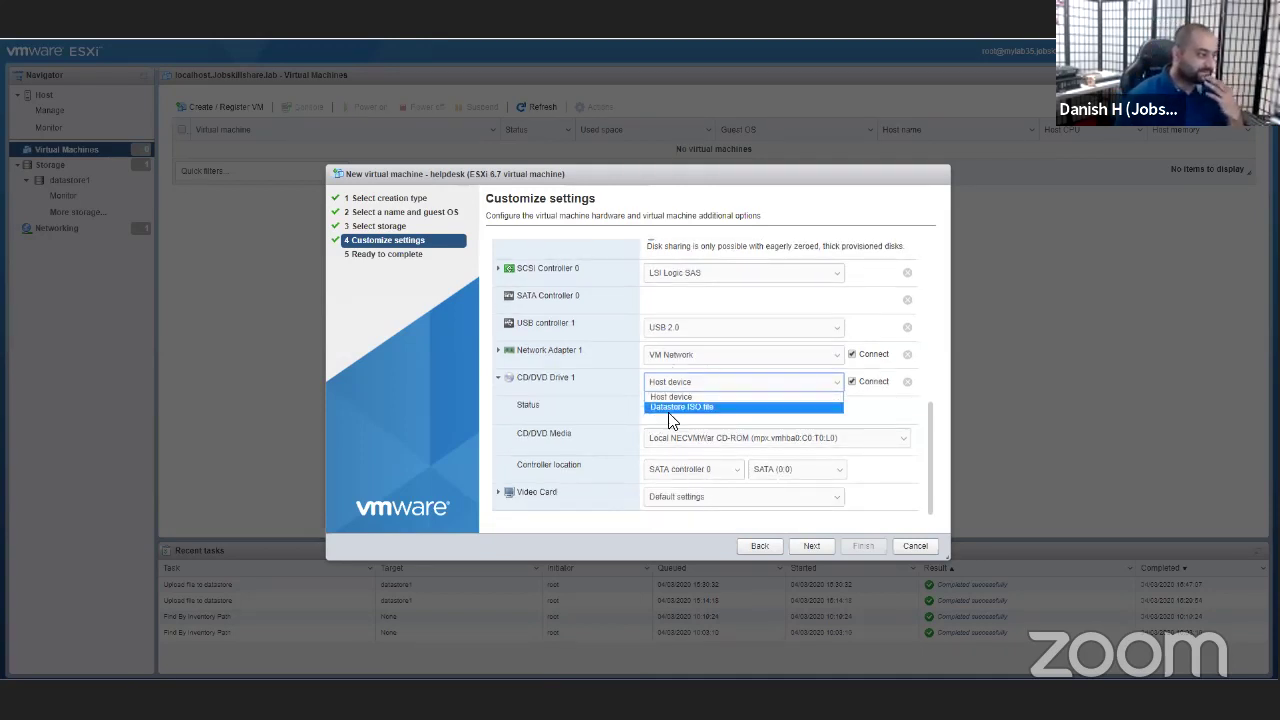
click(680, 407)
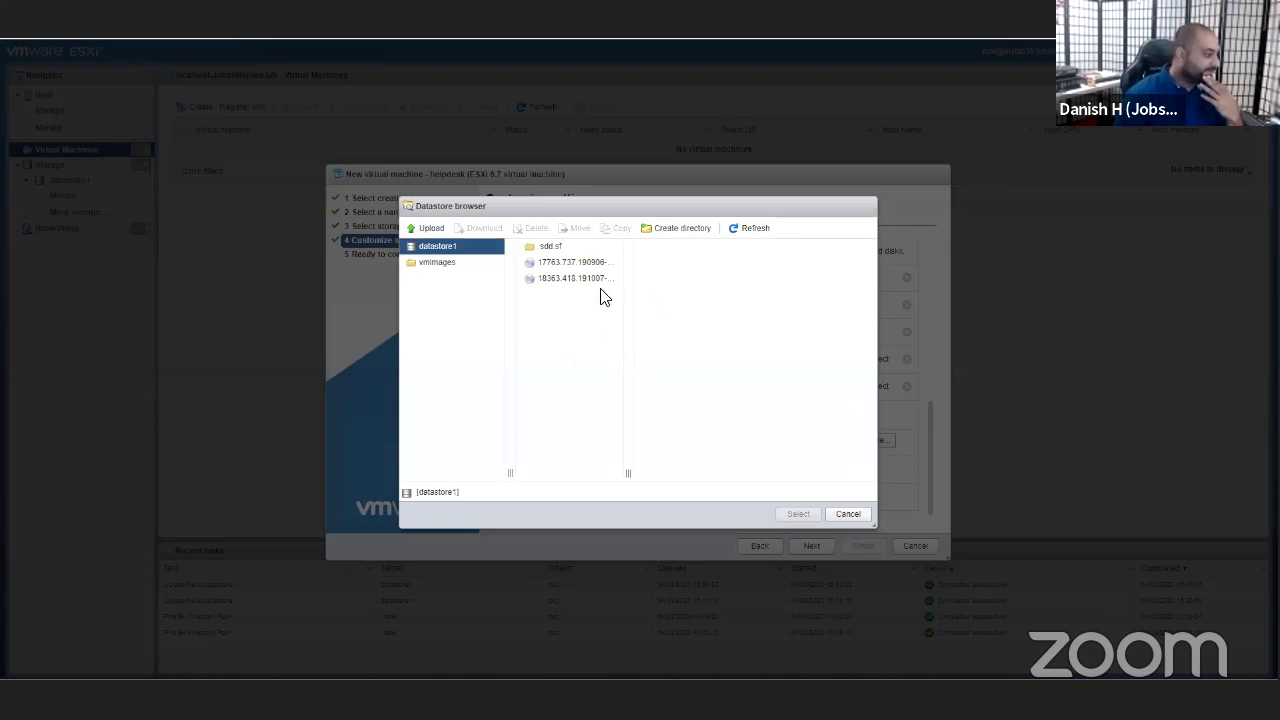
click(545, 282)
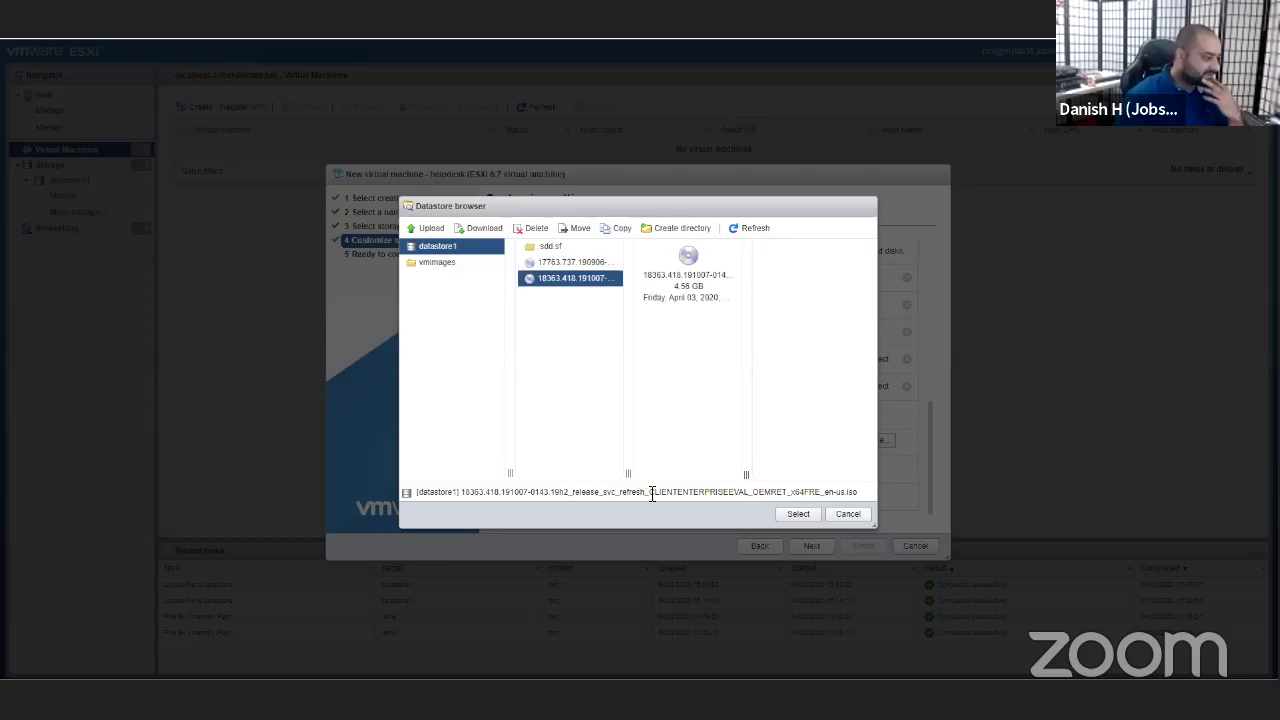
drag(646, 492, 717, 492)
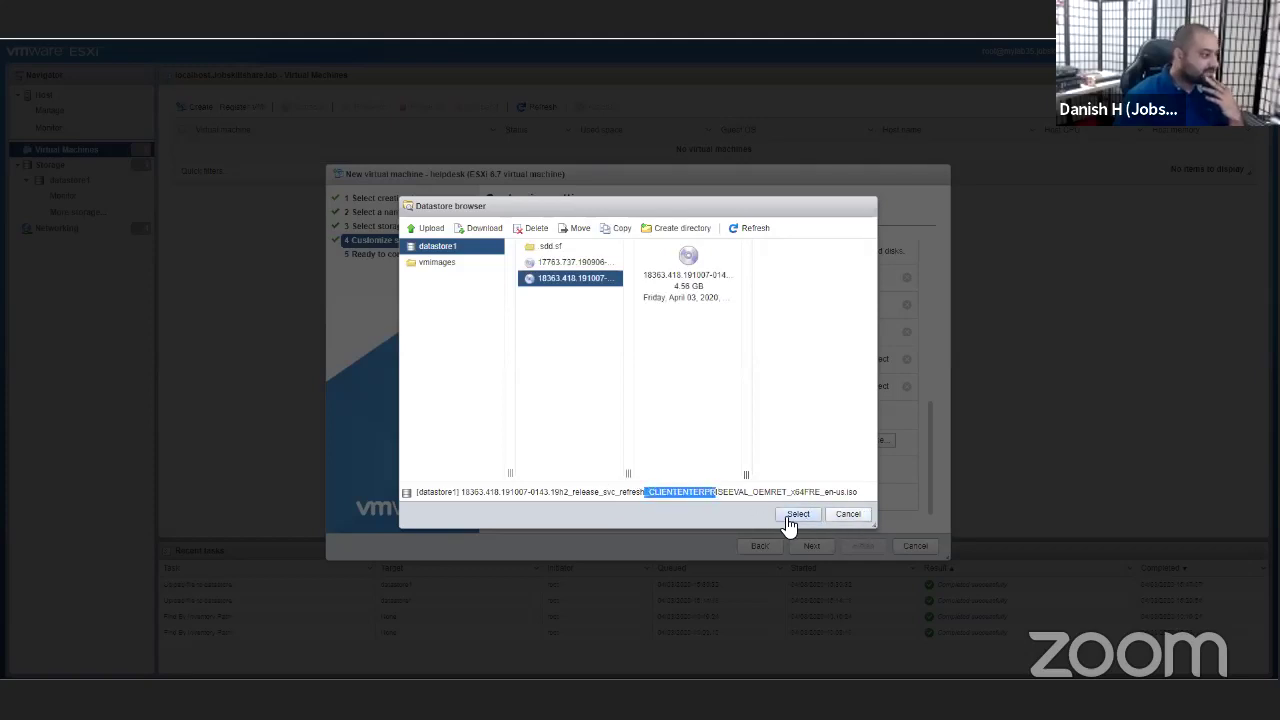
click(788, 514)
click(806, 546)
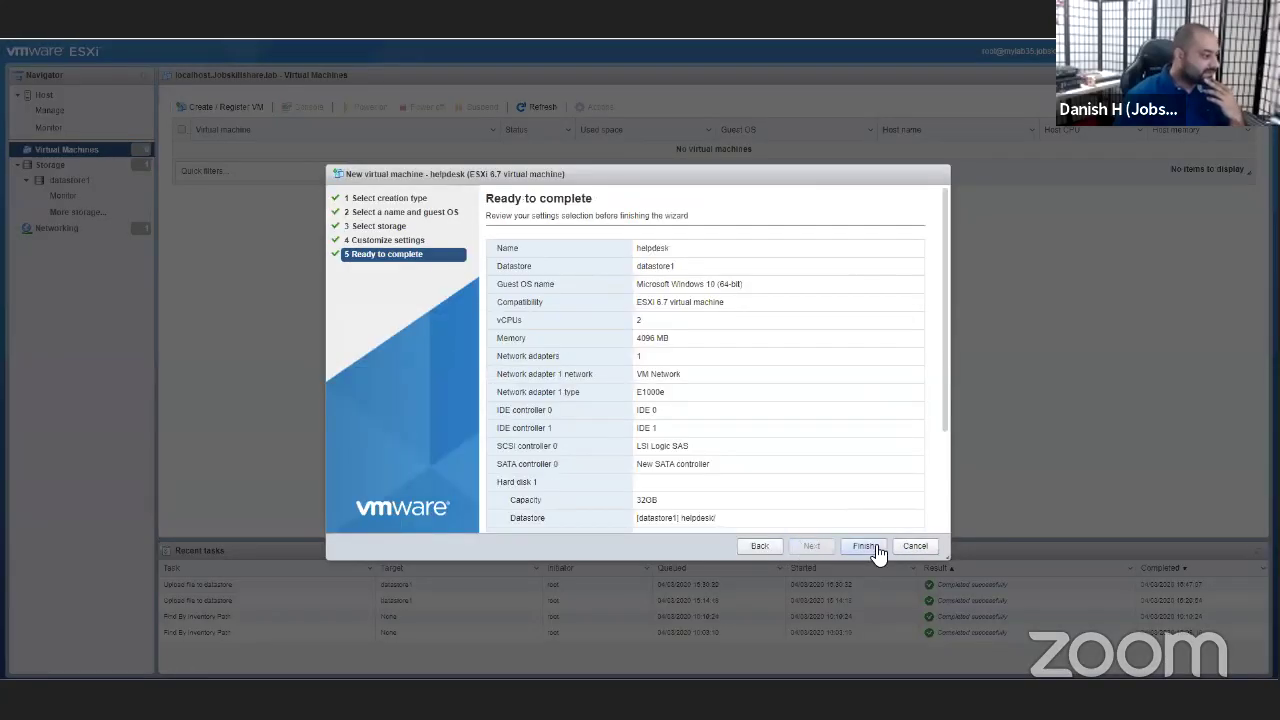
click(872, 546)
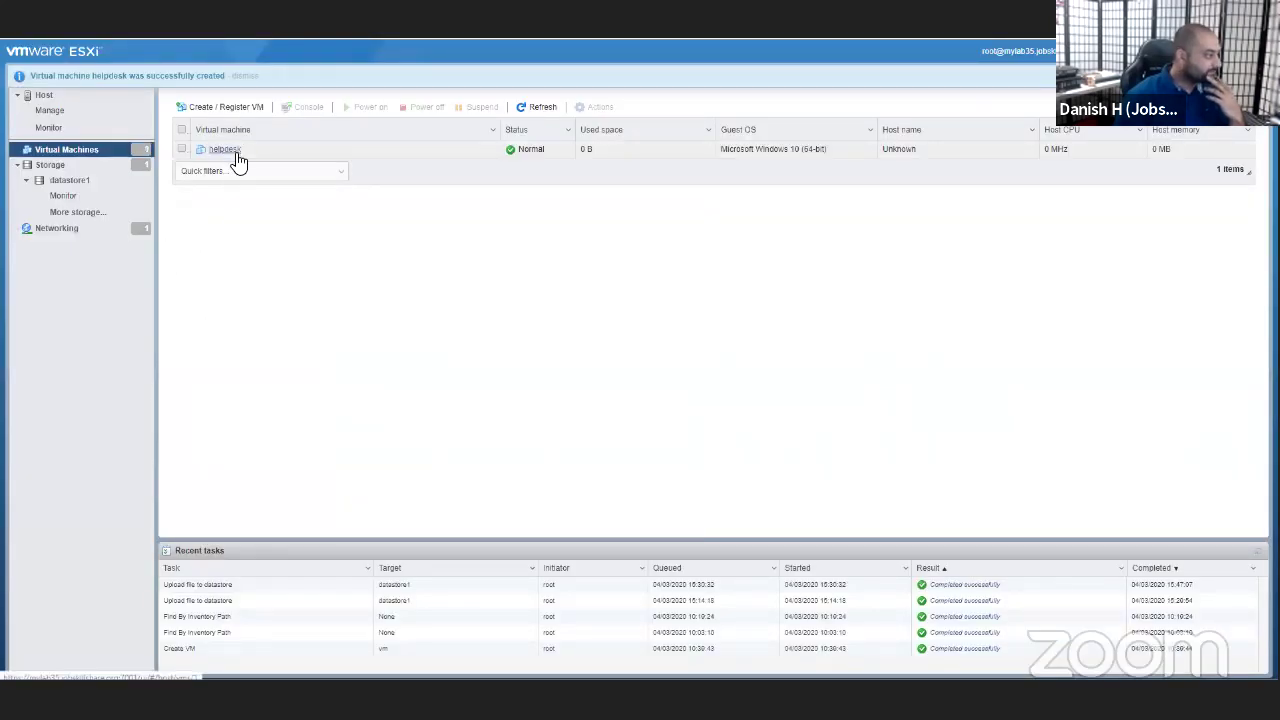
Step: Power on the helpdesk VM and open its browser console
click(215, 150)
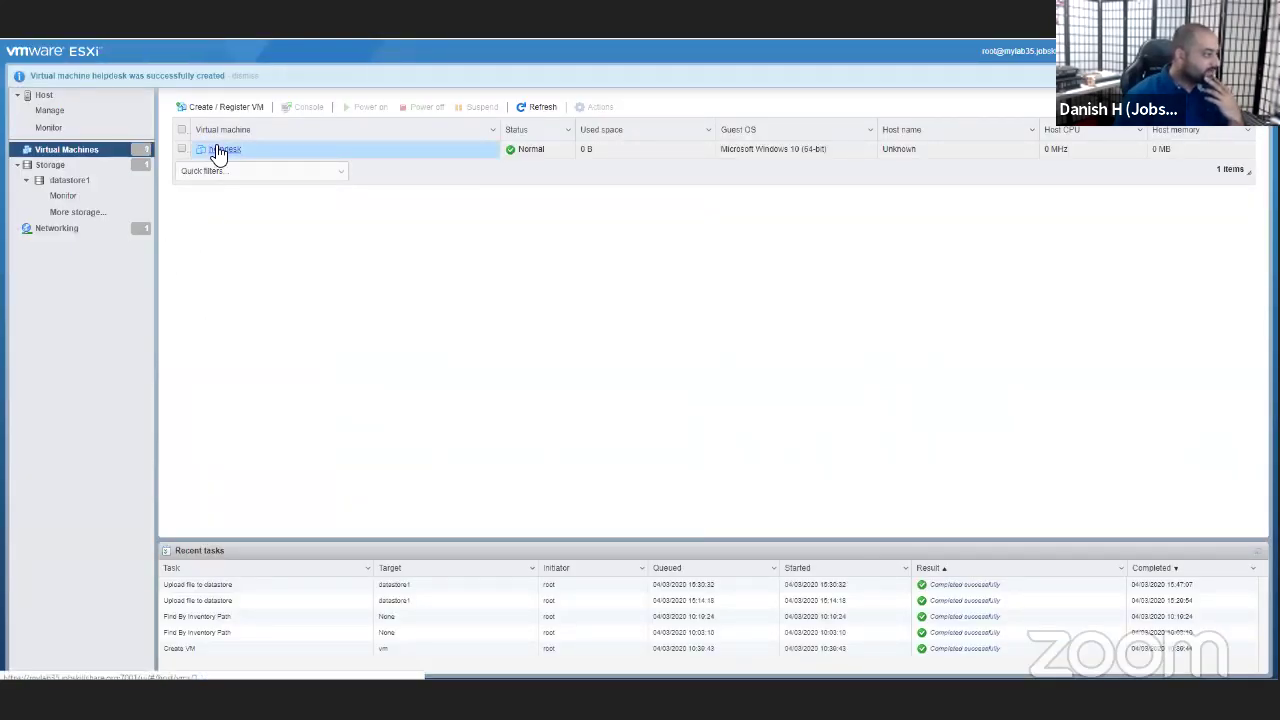
click(290, 103)
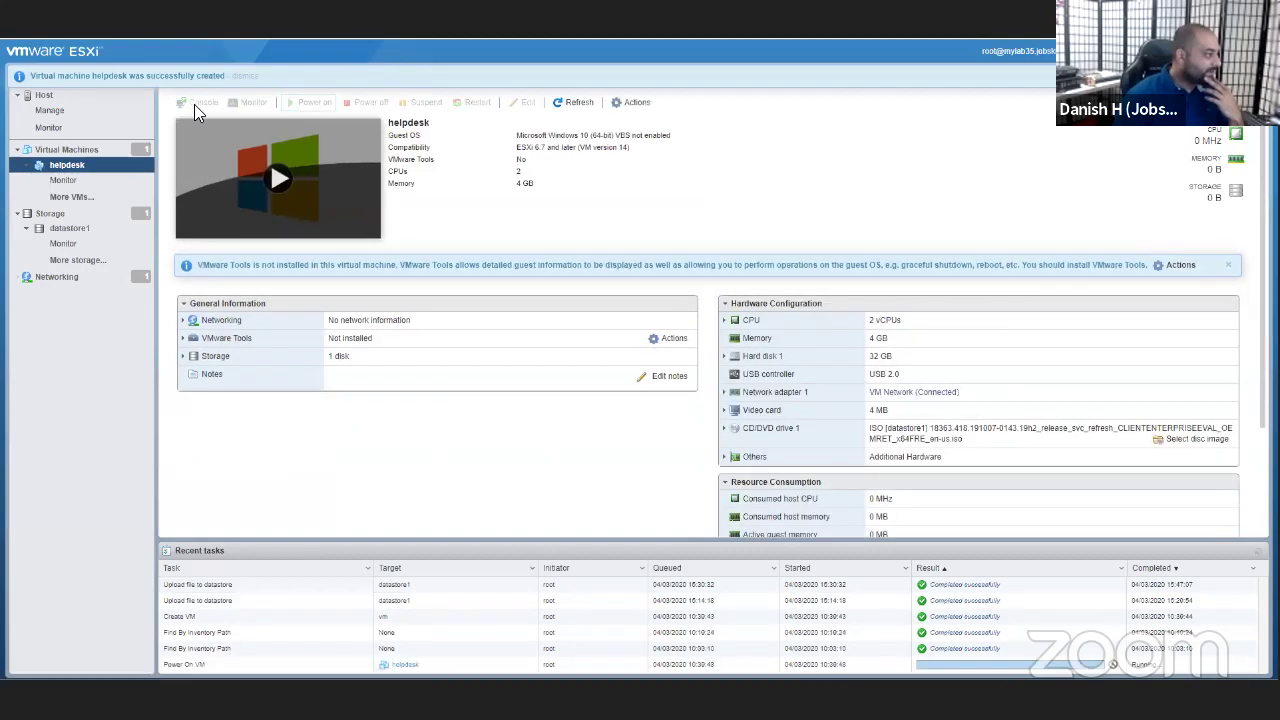
click(205, 104)
click(215, 127)
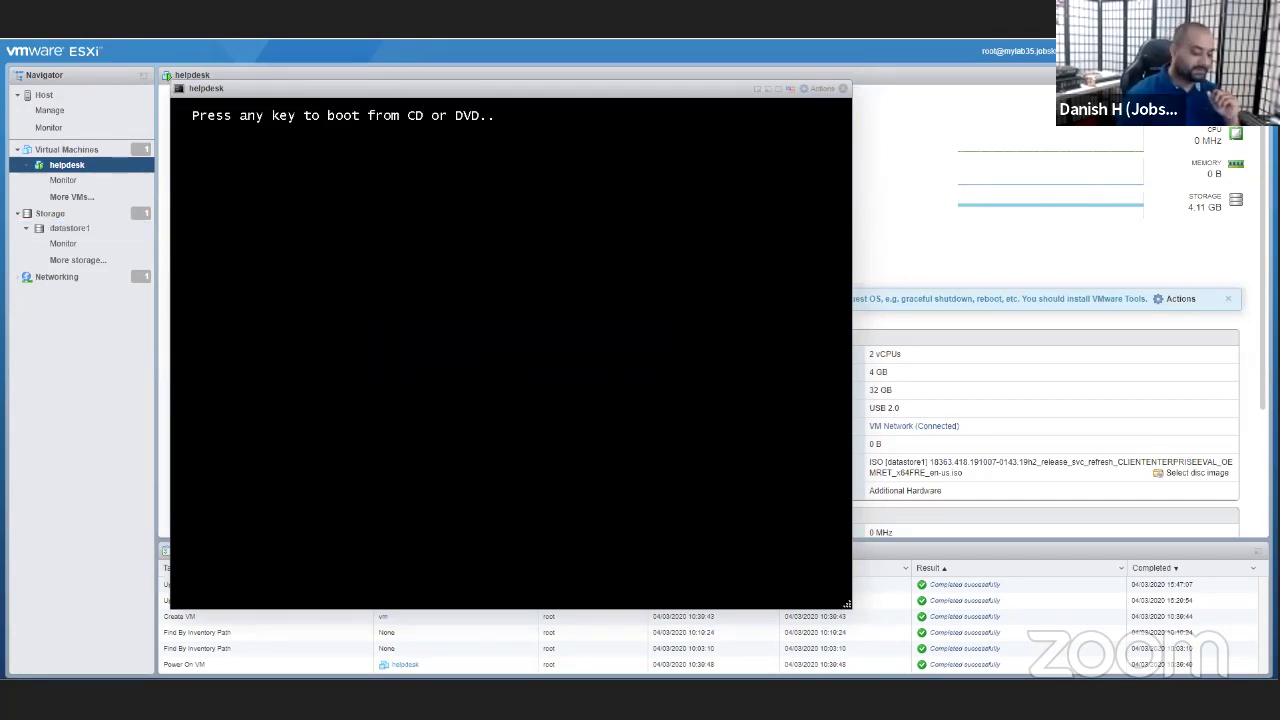
Step: Boot from the DVD, keep default language, Install now, accept the licence, and choose Custom (advanced)
key(Return)
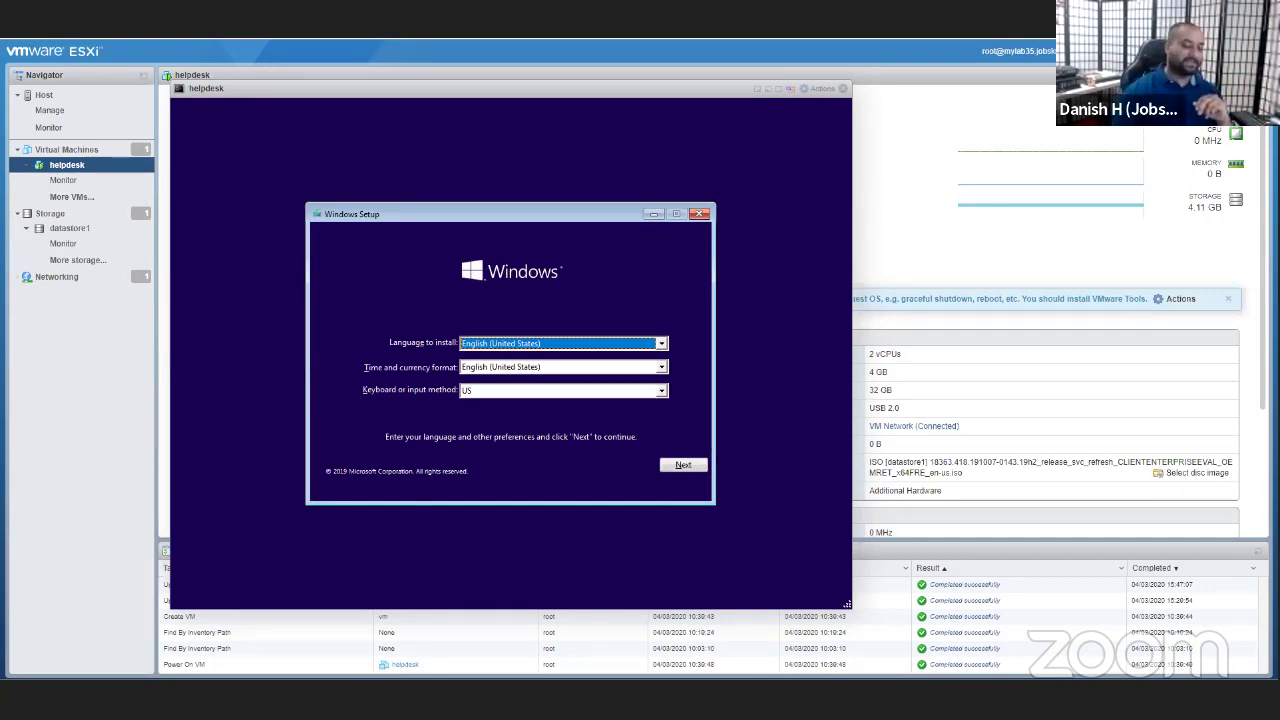
click(683, 465)
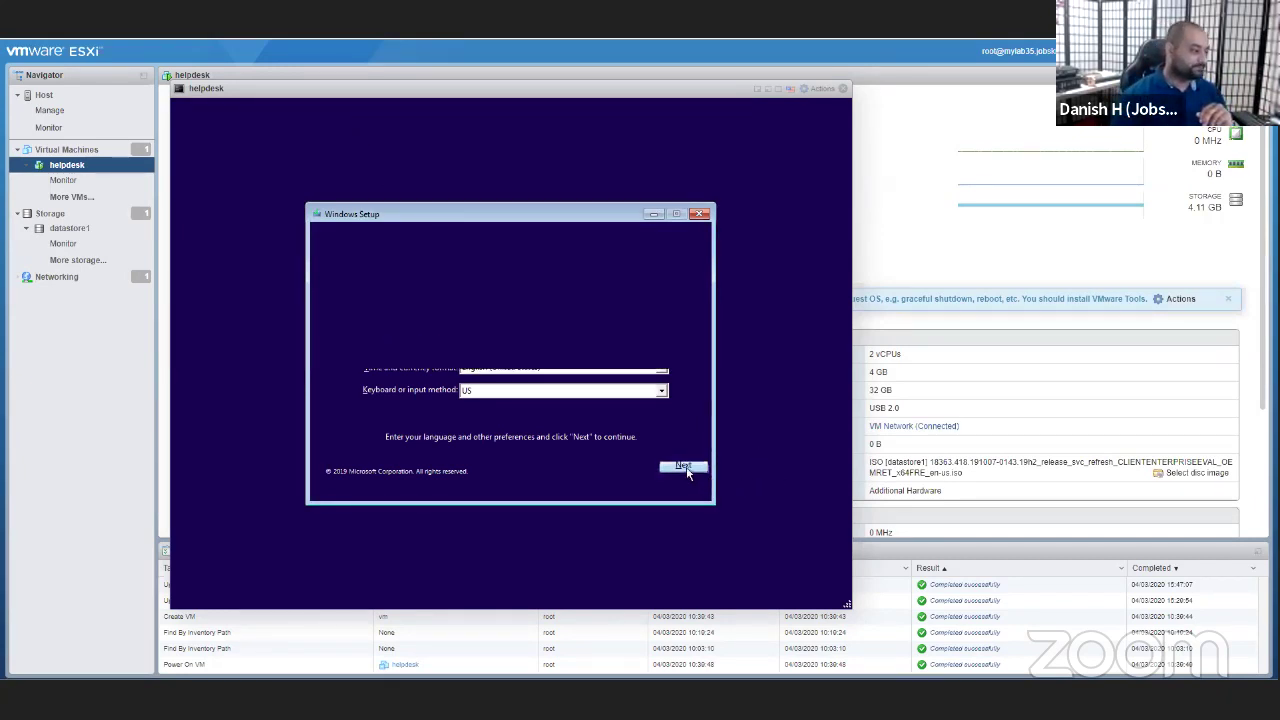
click(483, 357)
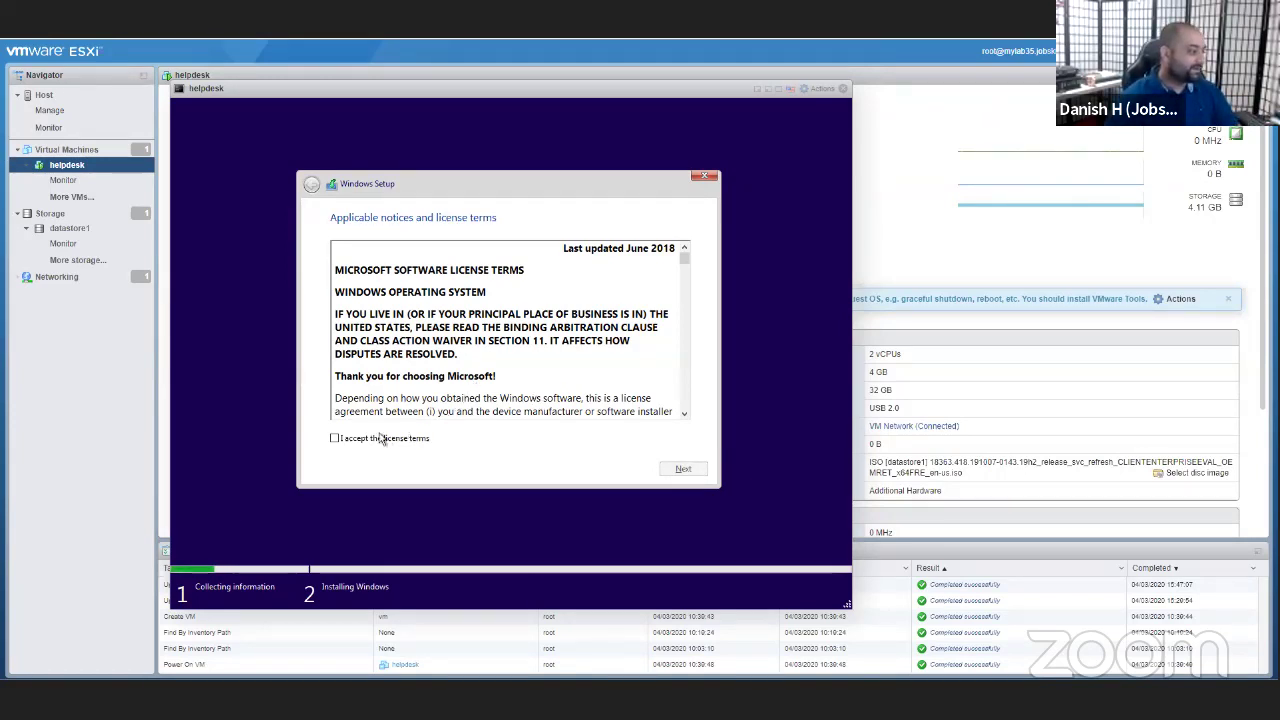
click(334, 438)
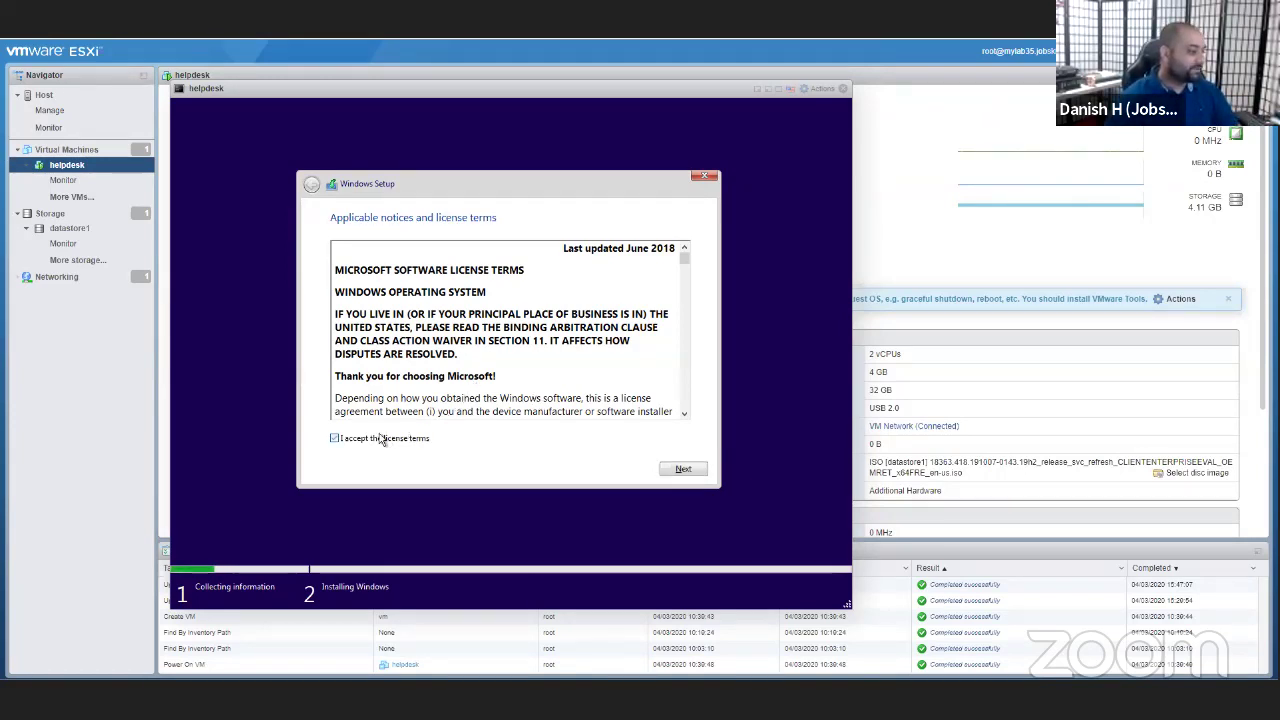
click(683, 468)
click(475, 358)
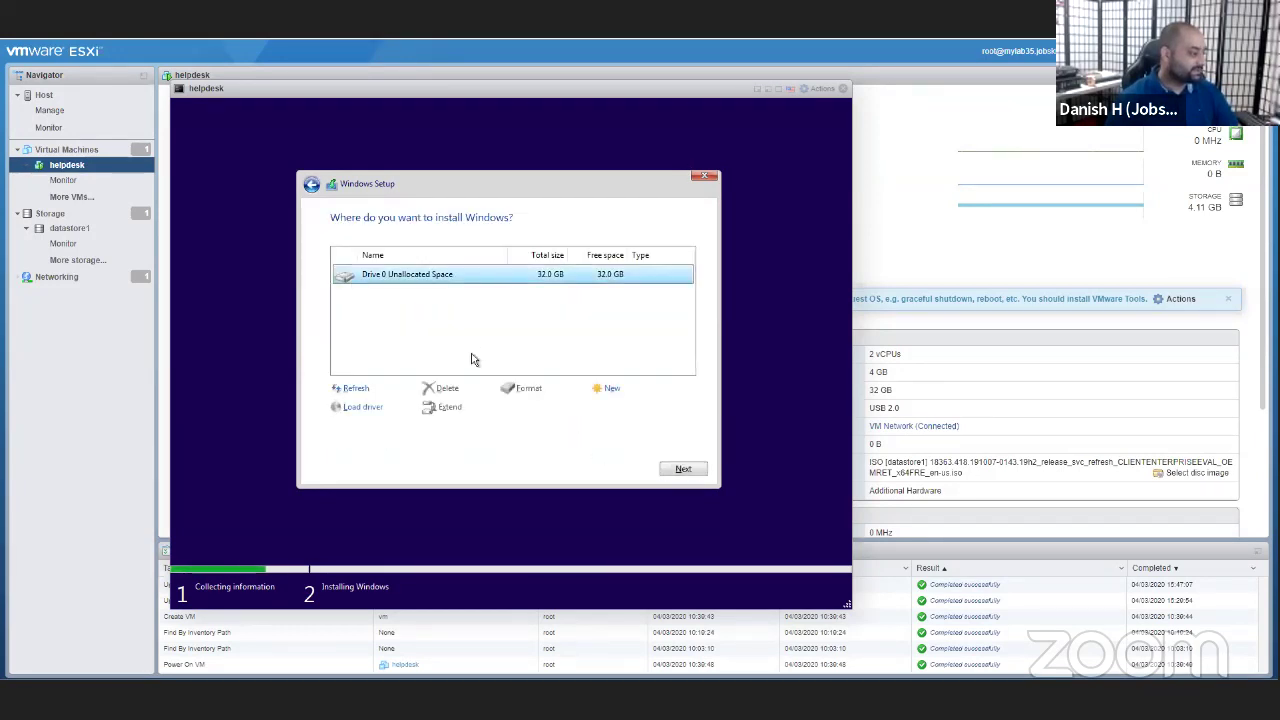
Step: Install Windows on Drive 0's 32 GB unallocated space and move the console window aside
click(684, 470)
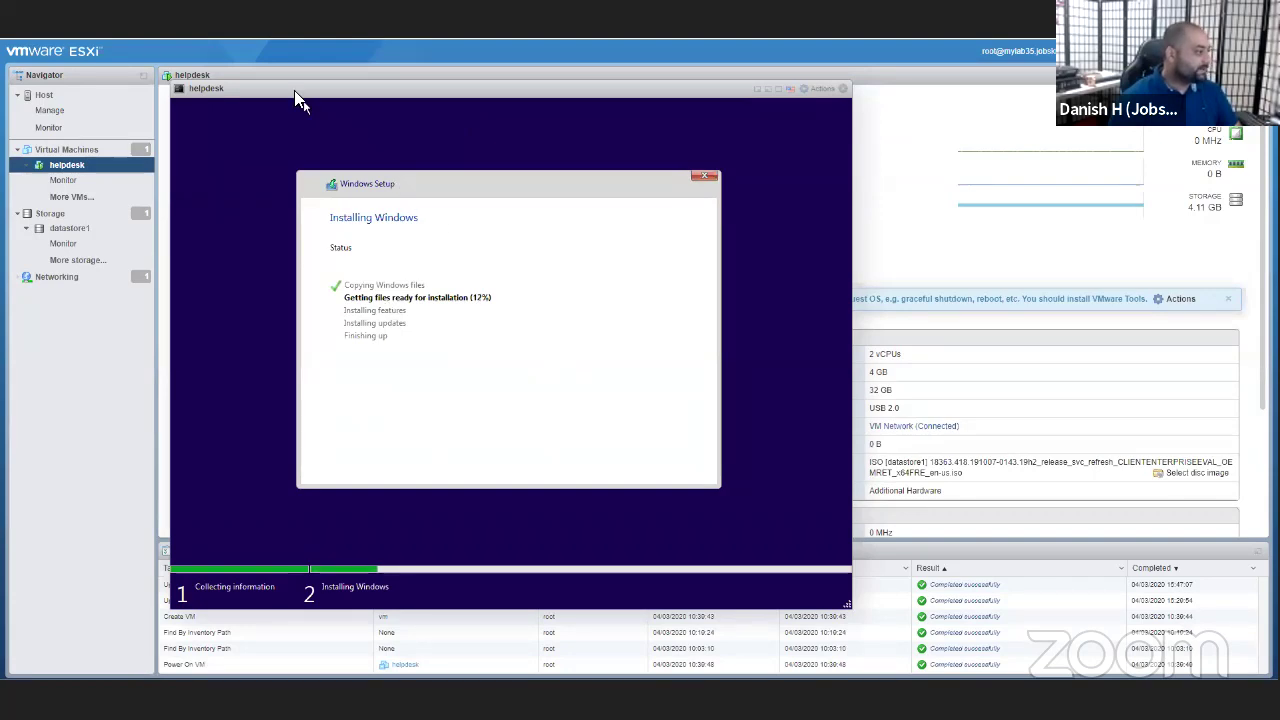
drag(300, 92, 573, 139)
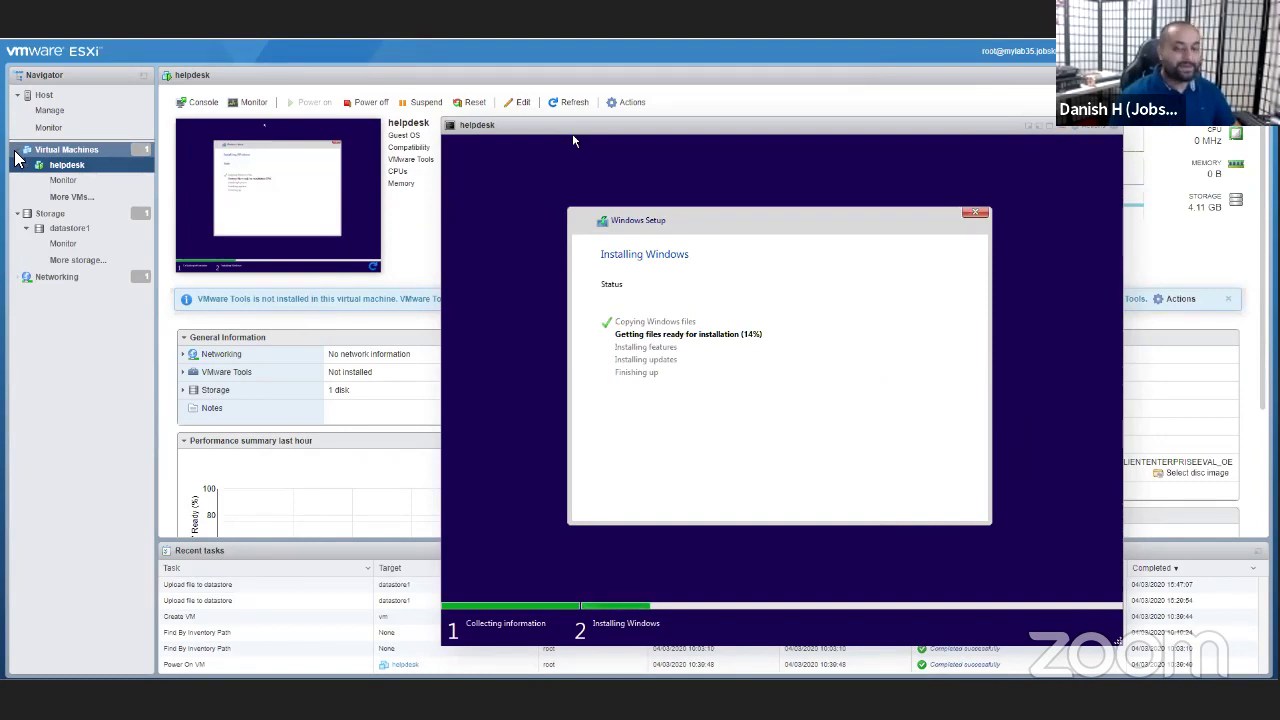
Step: Begin creating a brand-new VM from the Virtual Machines list, shifting the console and wizard aside
click(104, 153)
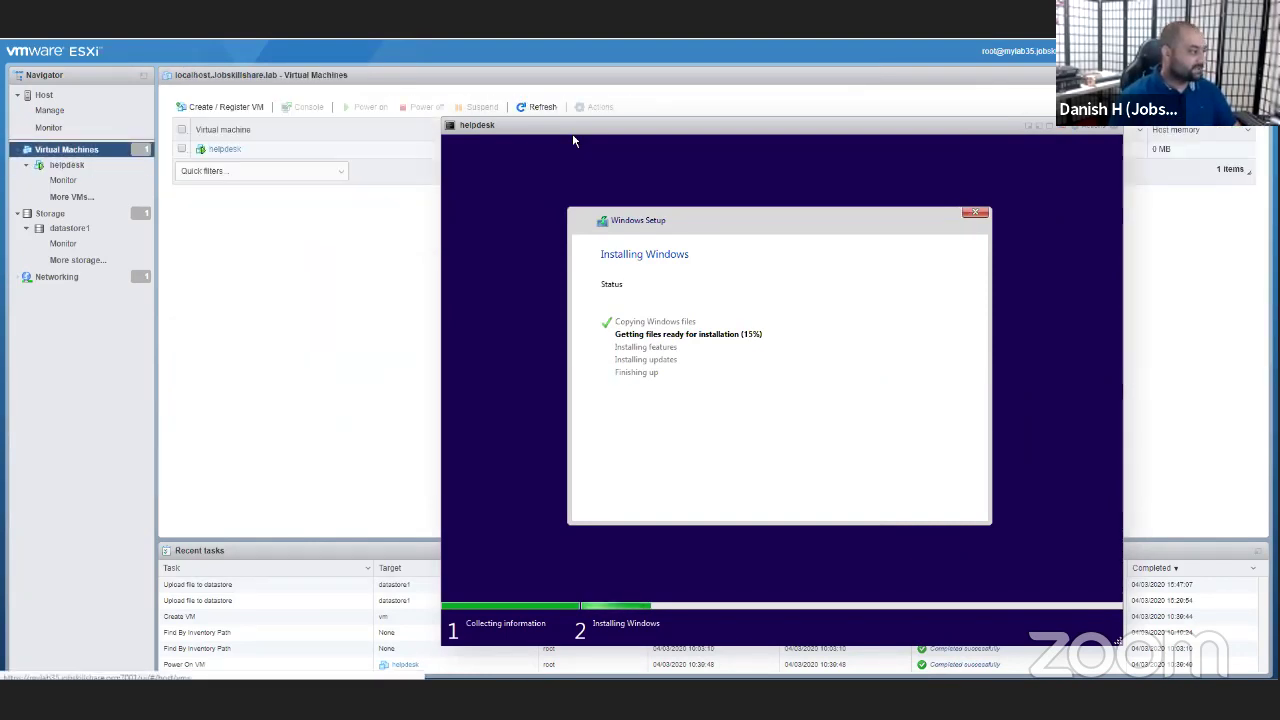
drag(591, 140, 765, 135)
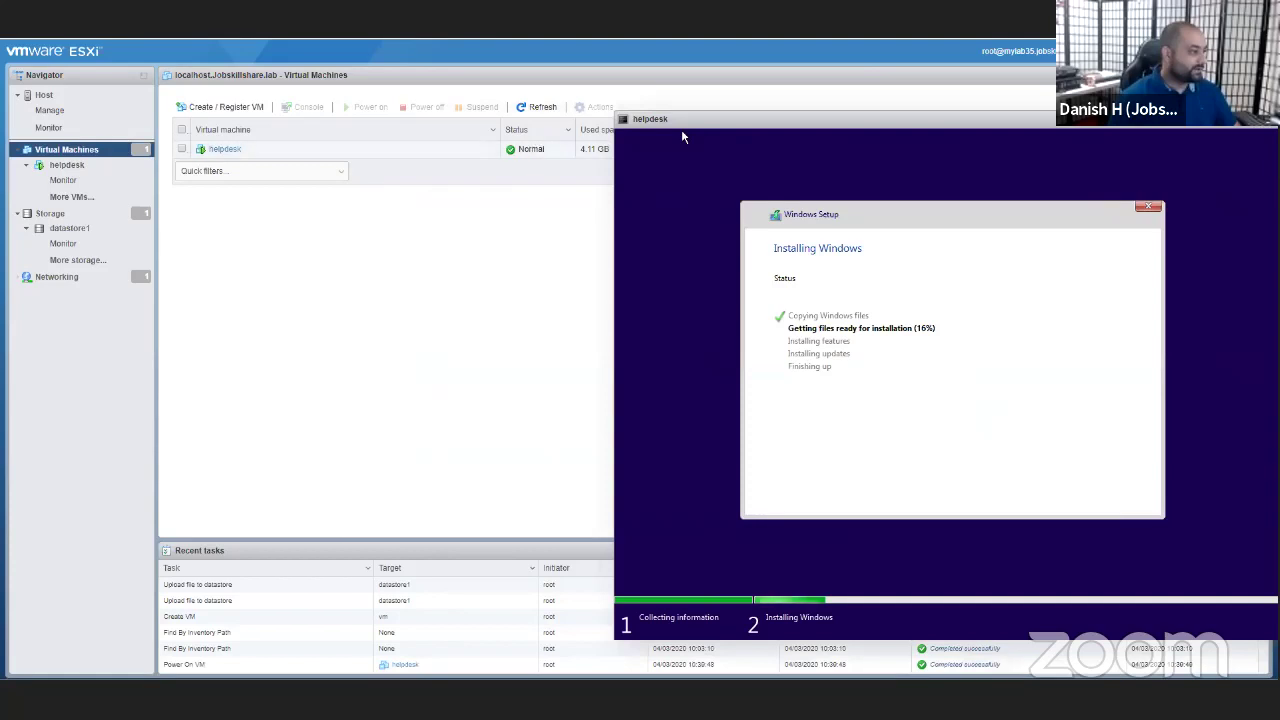
click(197, 115)
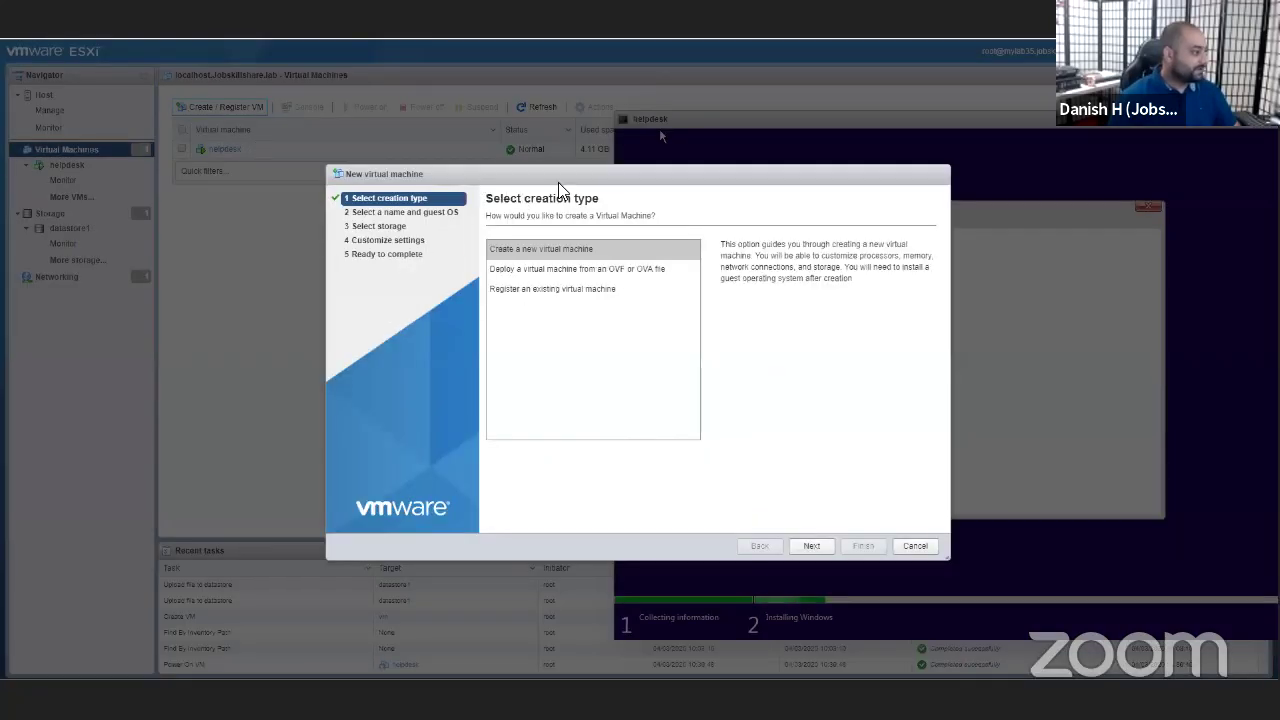
drag(586, 178, 370, 116)
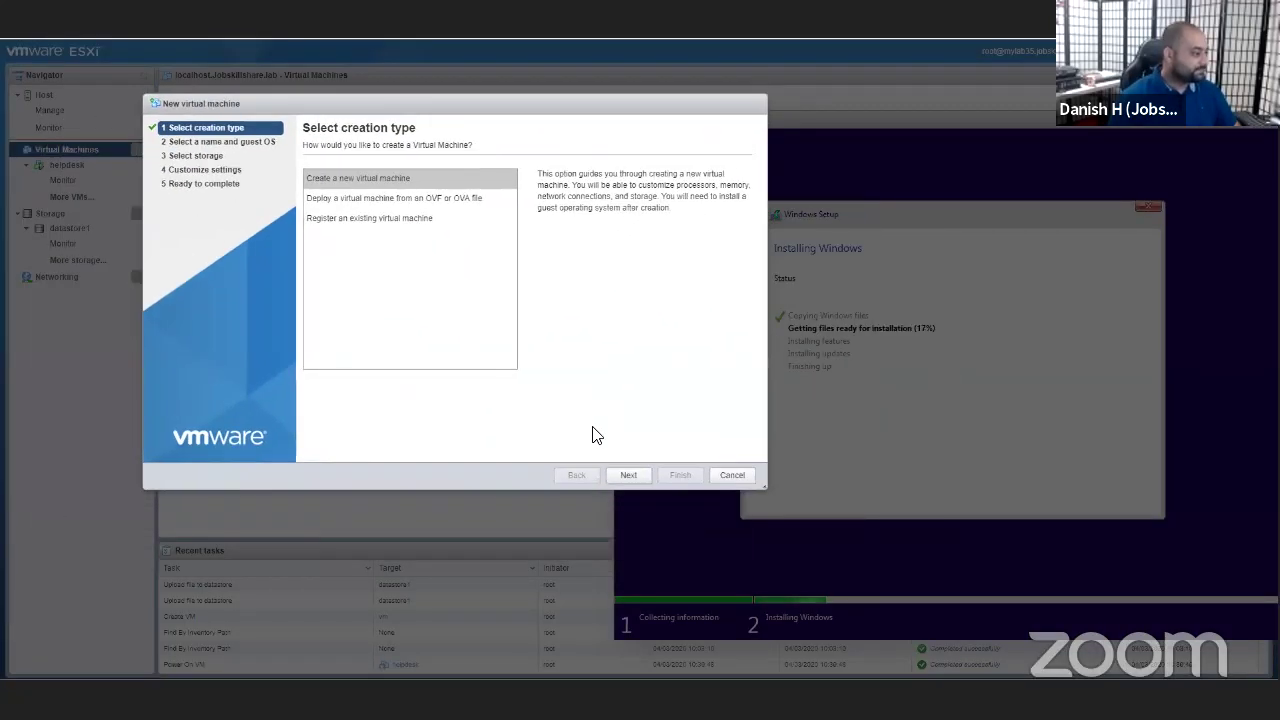
click(630, 476)
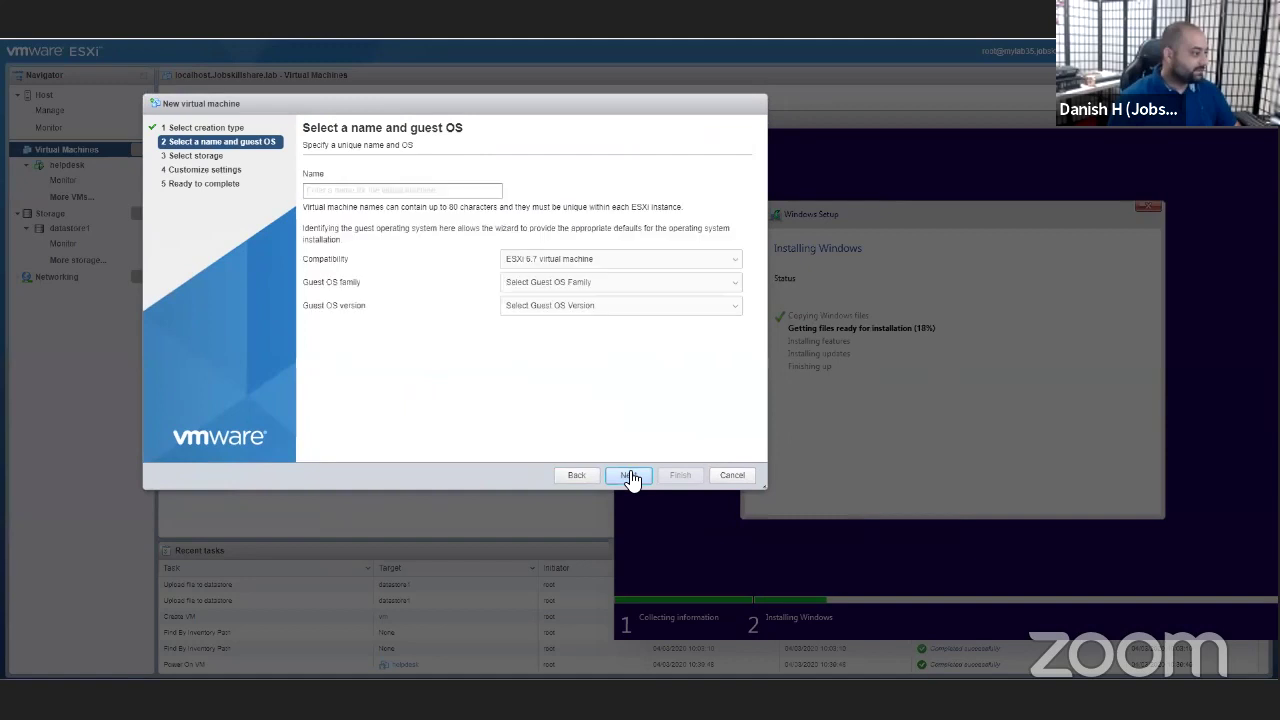
Step: Name the VM 'DC' with a Windows, Windows Server 2016 (64-bit) guest OS
click(349, 191)
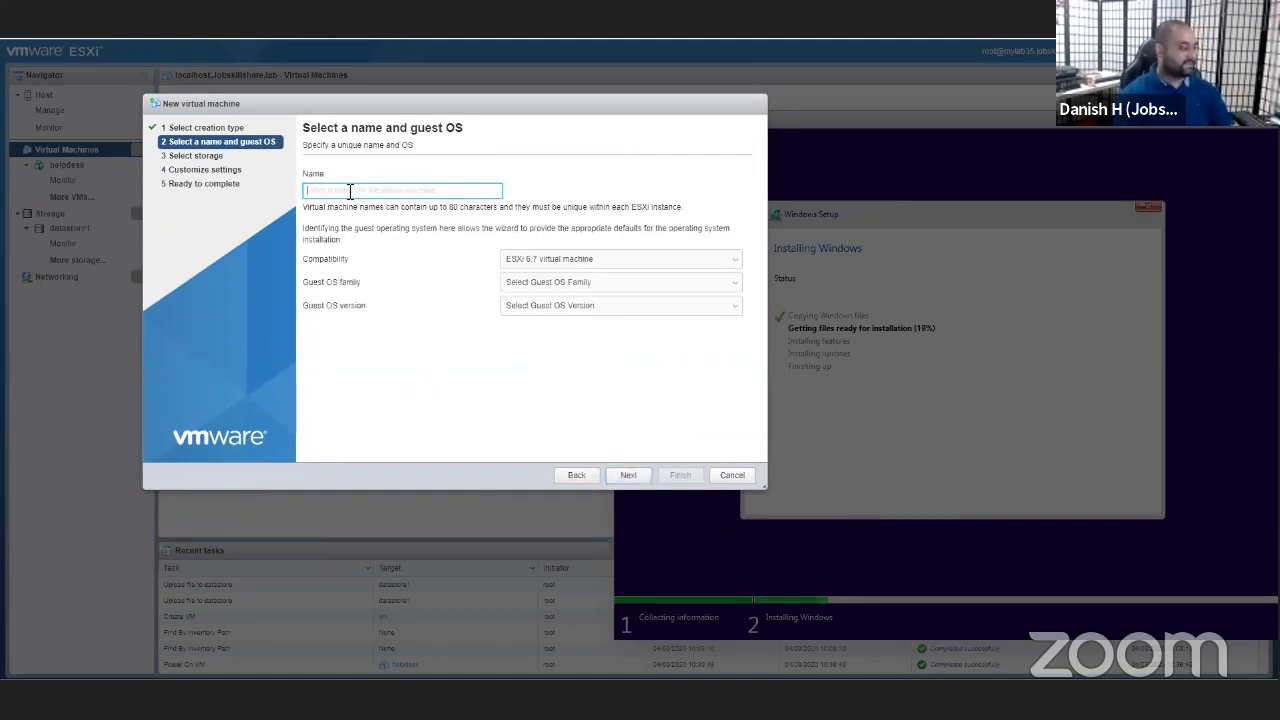
text(DC)
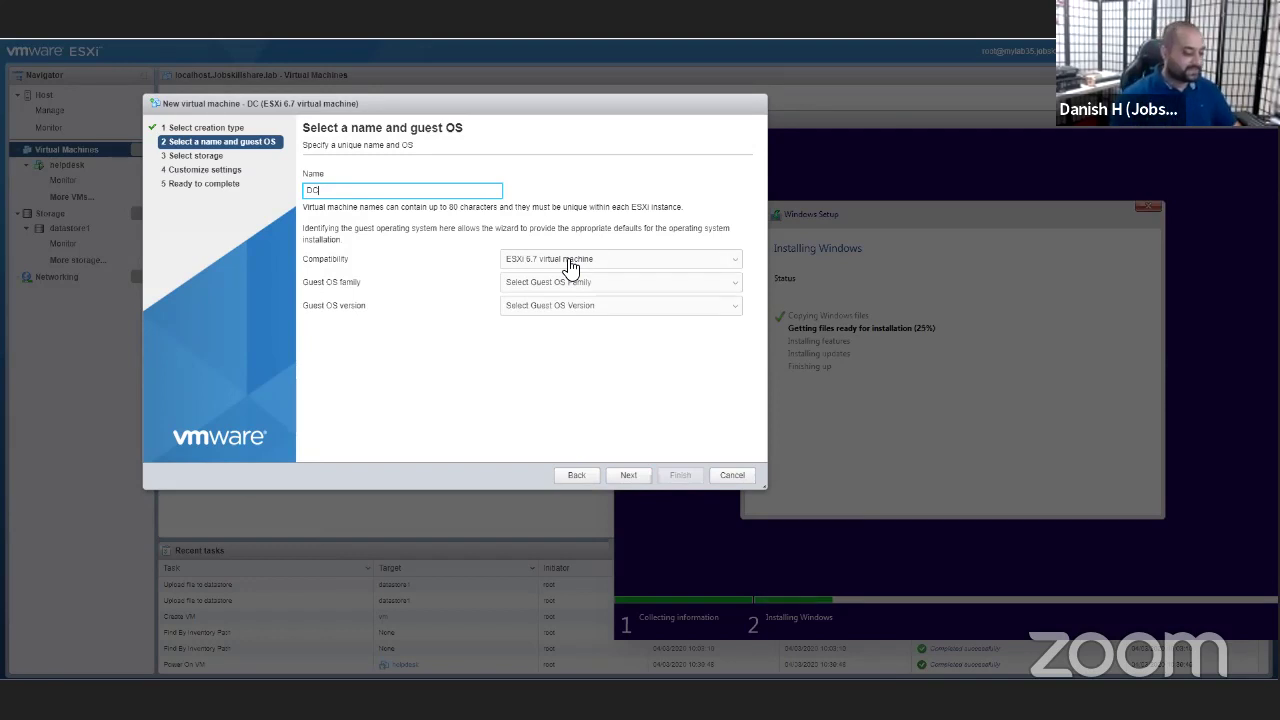
click(573, 285)
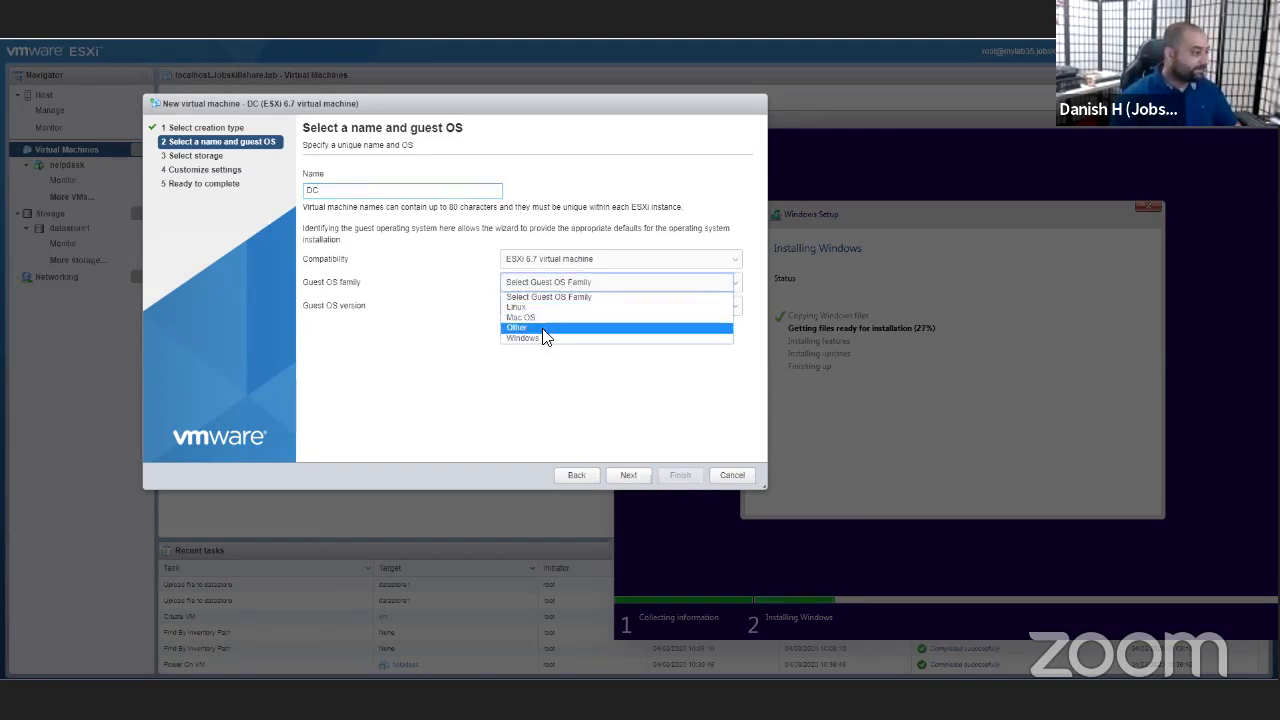
click(542, 338)
click(532, 308)
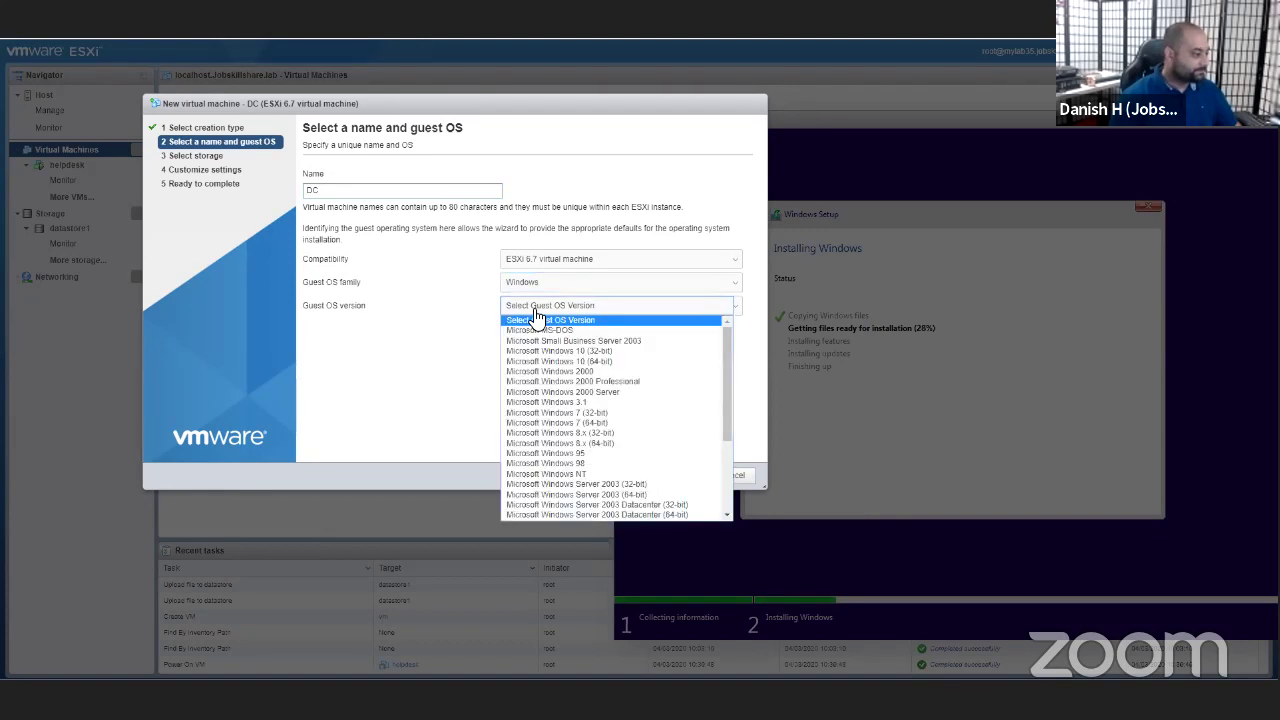
scroll(586, 370, down, 5)
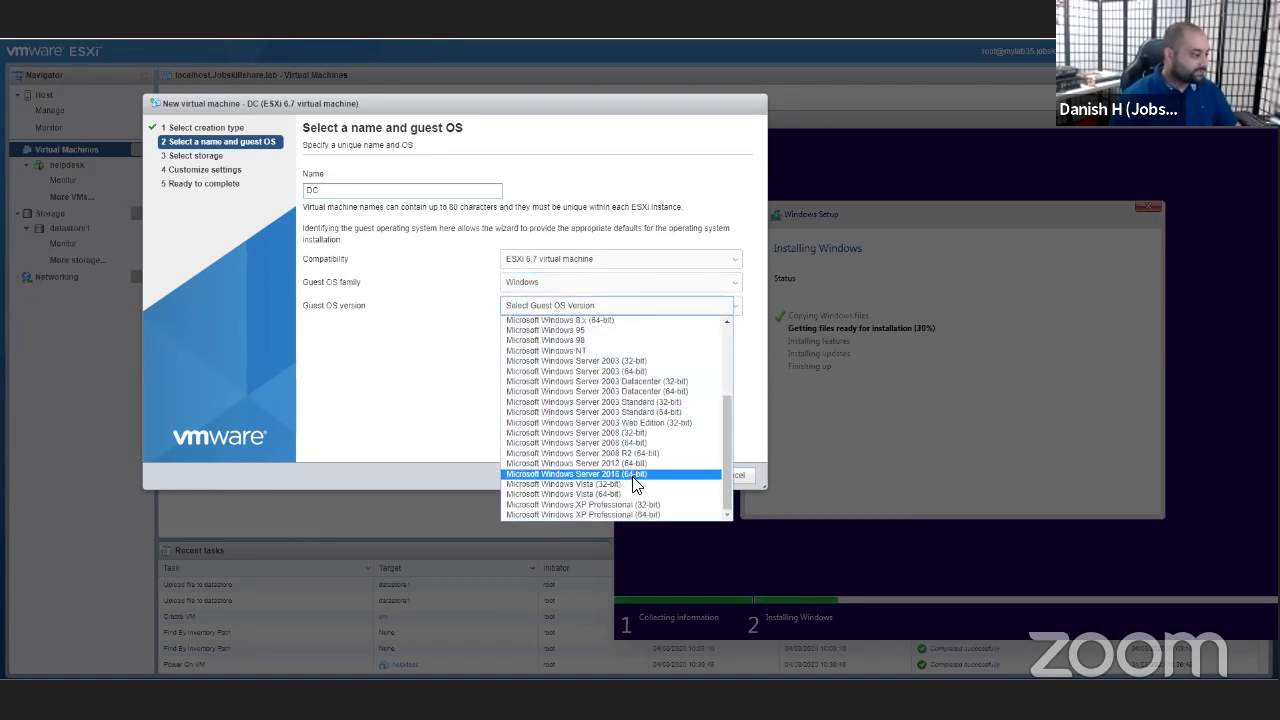
click(635, 474)
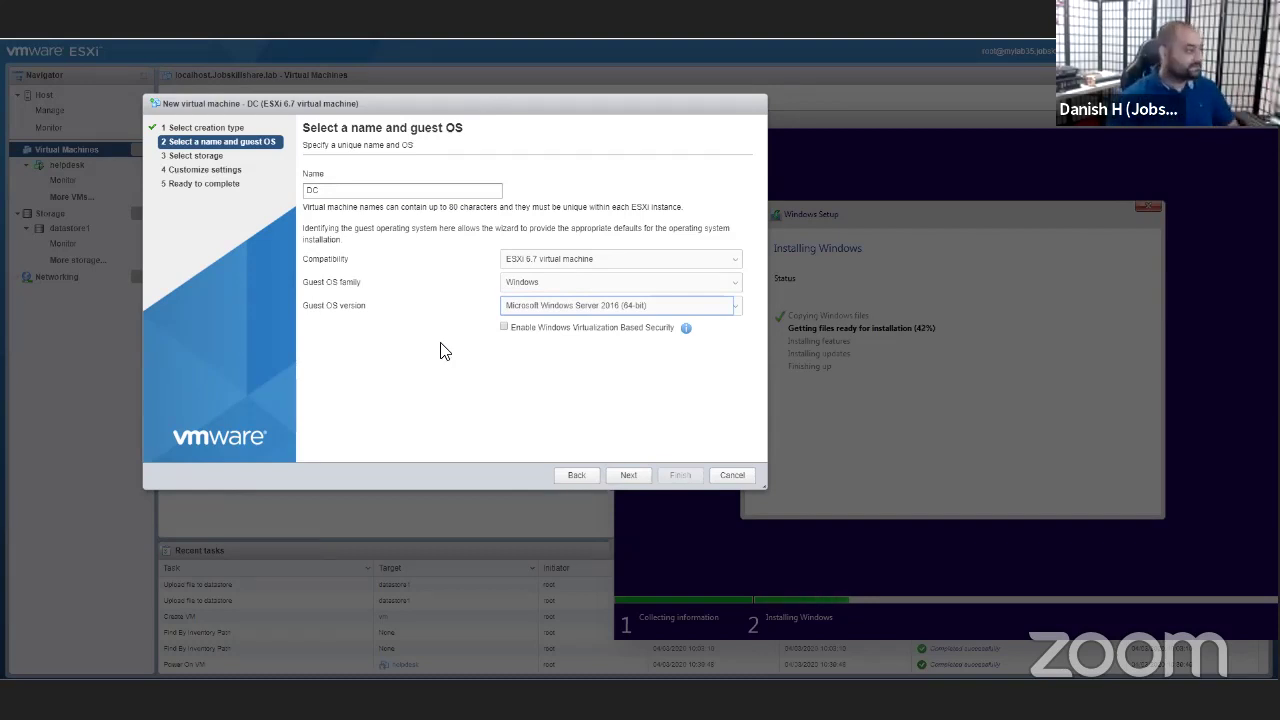
click(619, 484)
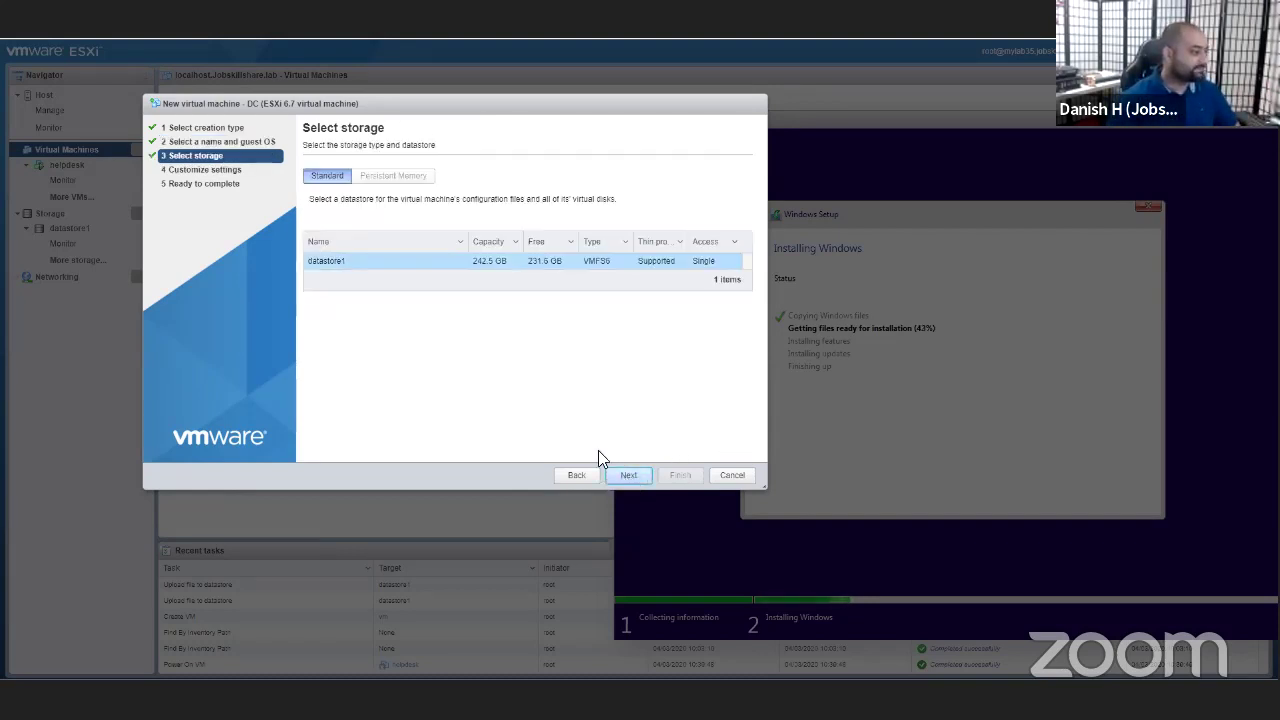
Step: Keep datastore1 for DC and review its Hard disk 1 settings
click(632, 482)
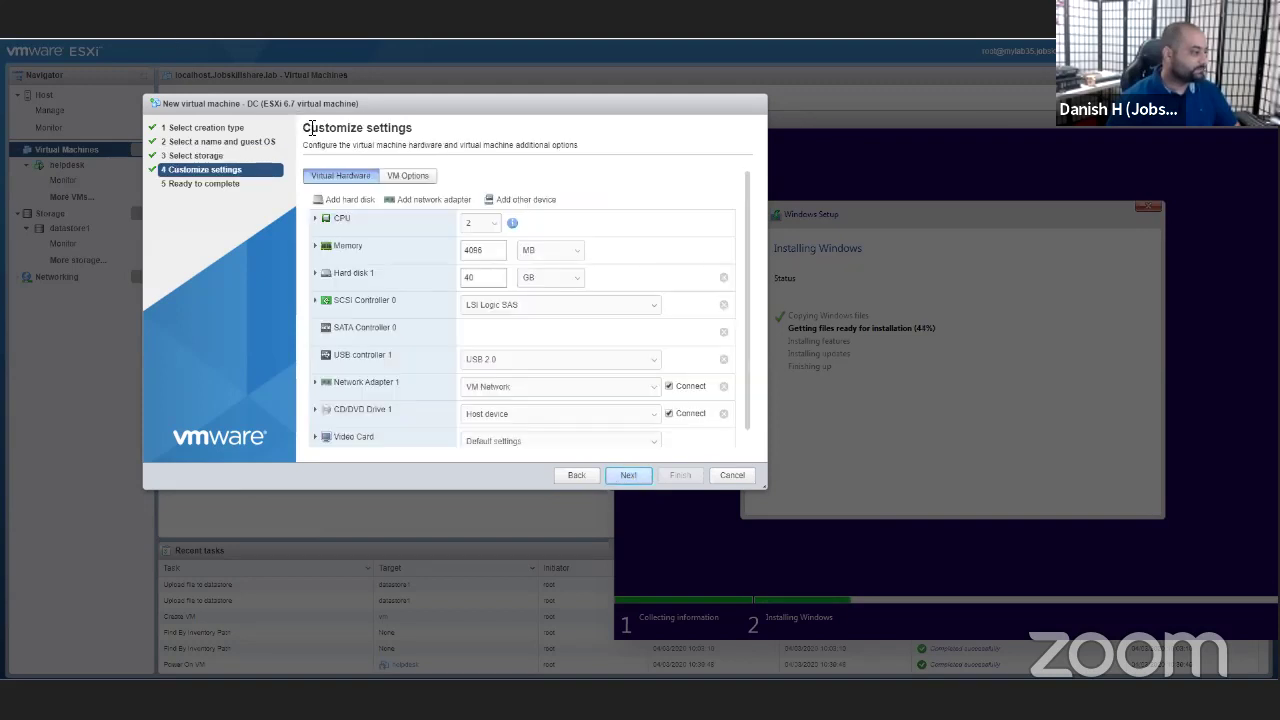
click(340, 274)
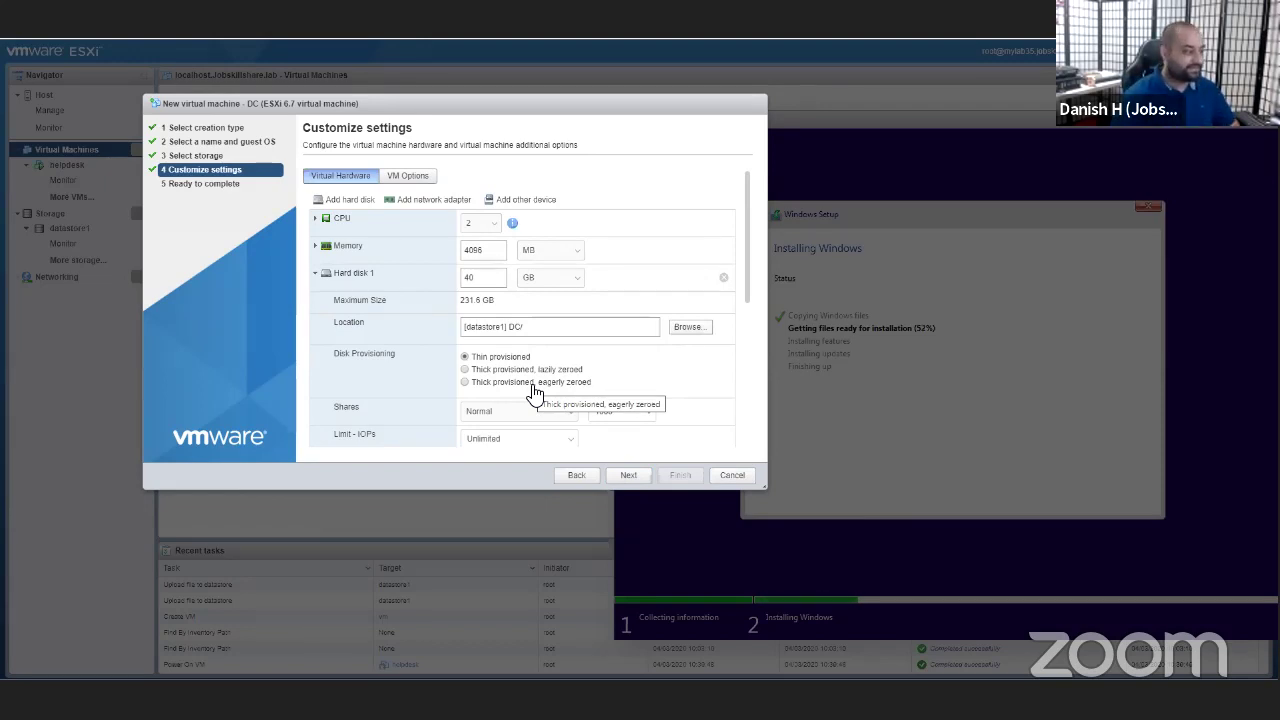
scroll(442, 370, down, 3)
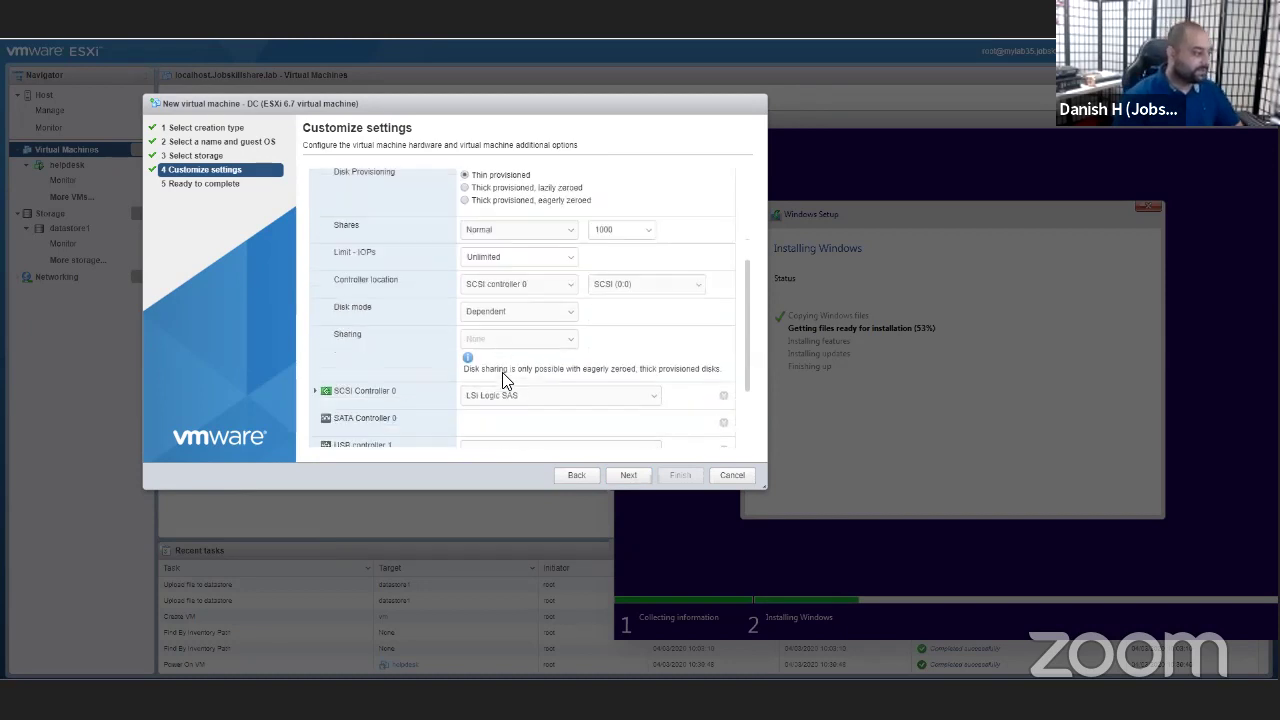
scroll(504, 380, down, 3)
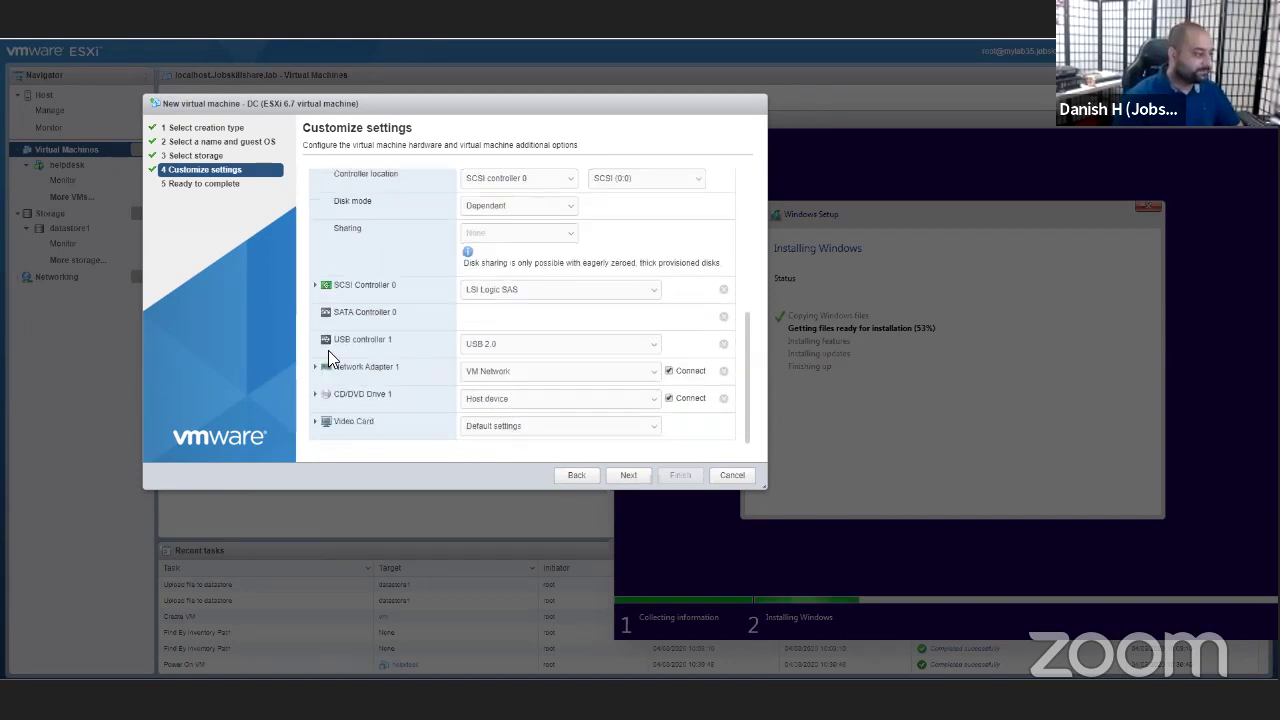
Step: Set CD/DVD Drive 1 to the 17763 Server evaluation ISO on datastore1 and finish creating DC
click(480, 400)
click(497, 424)
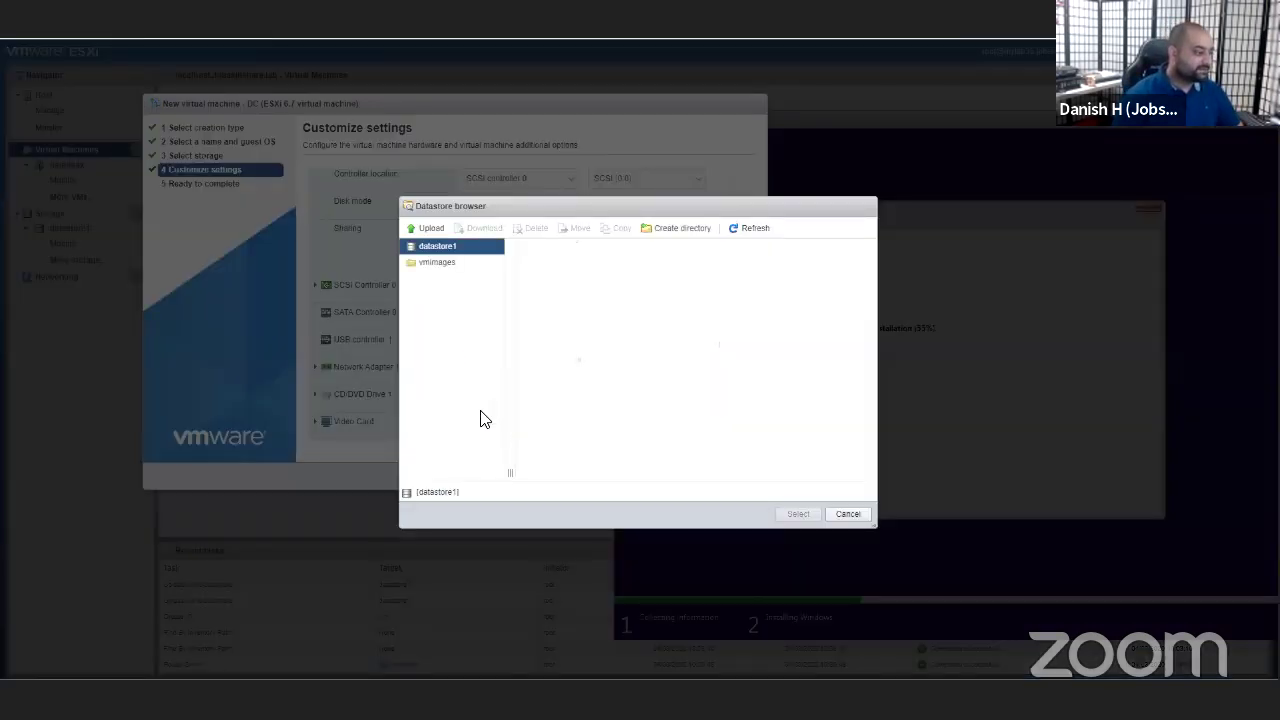
click(570, 278)
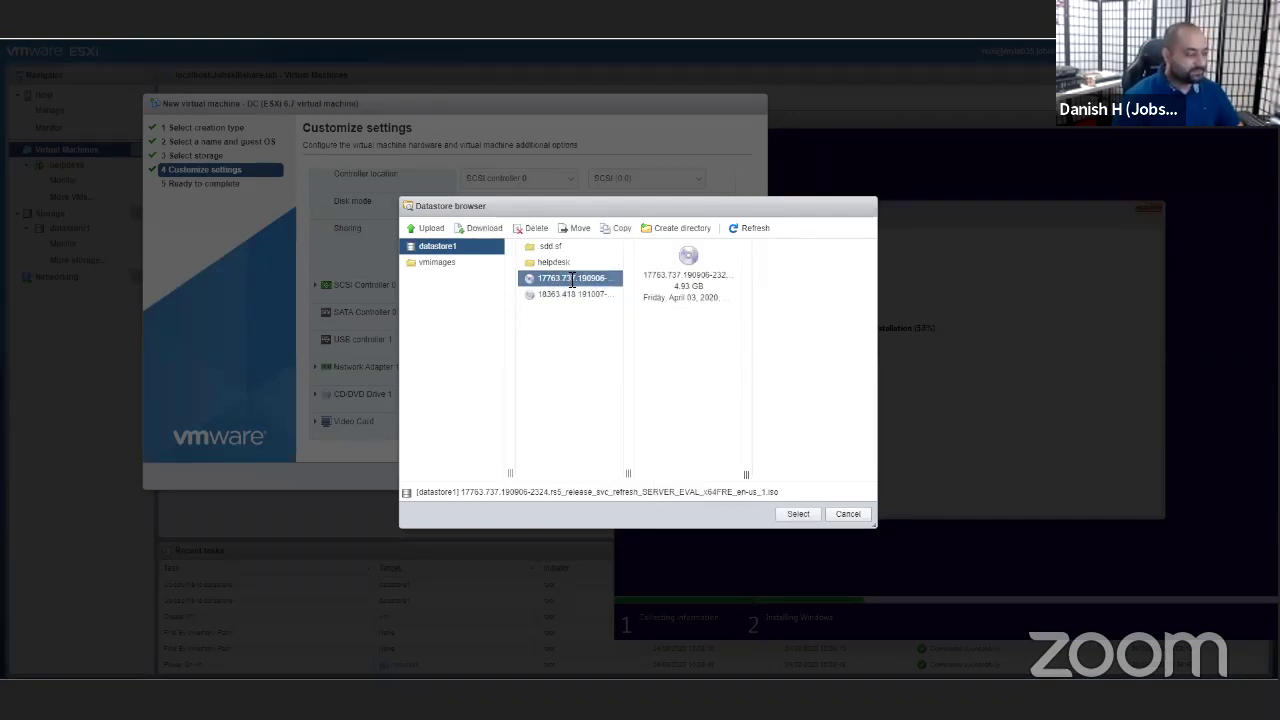
drag(646, 496, 700, 492)
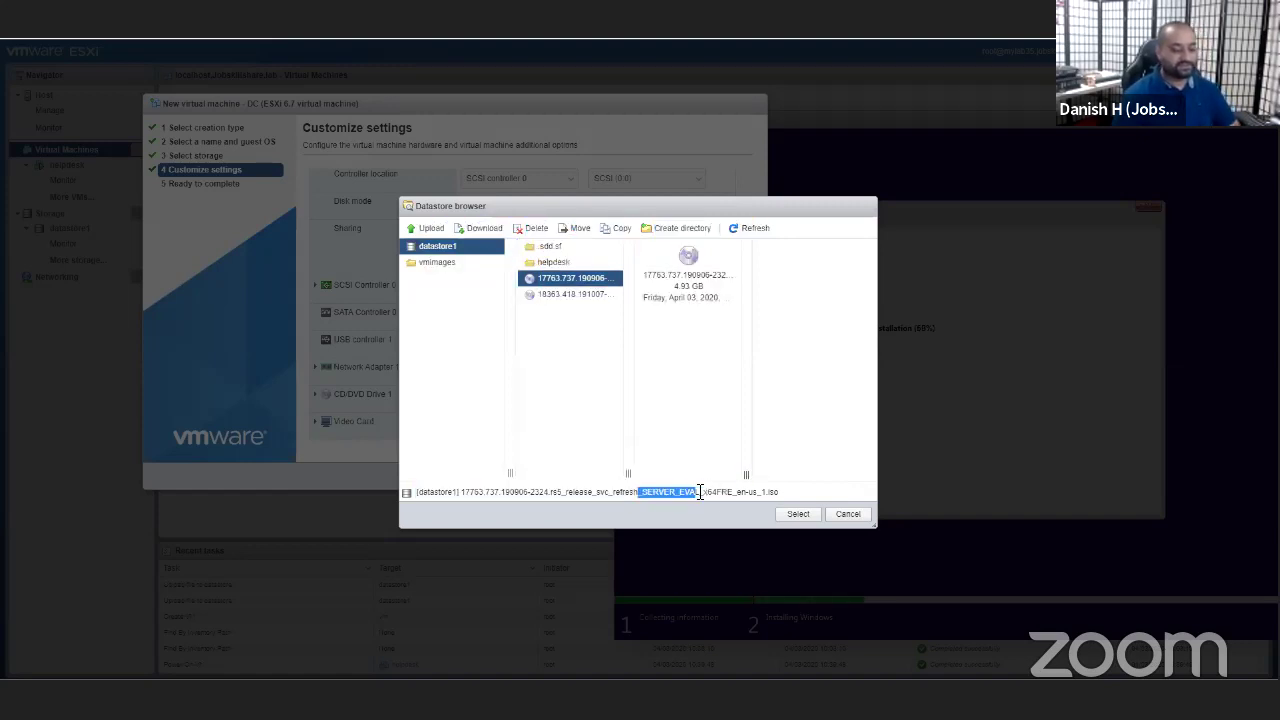
click(796, 515)
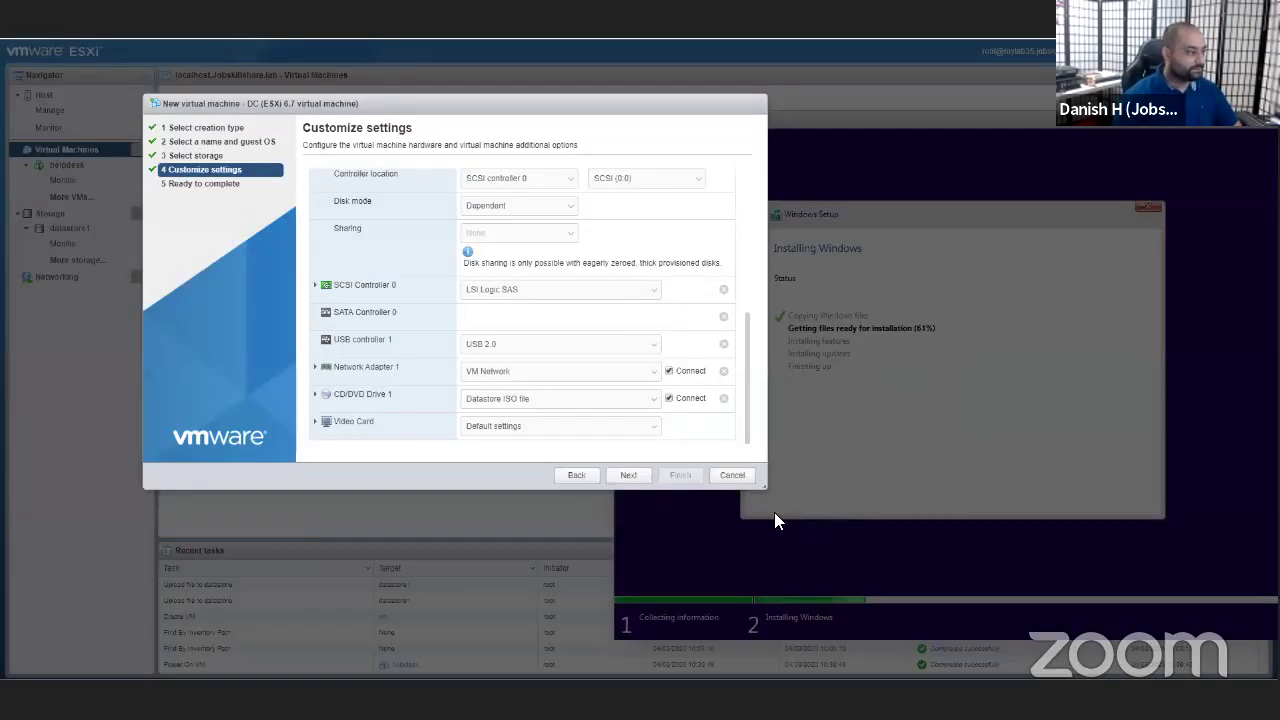
click(629, 476)
click(683, 477)
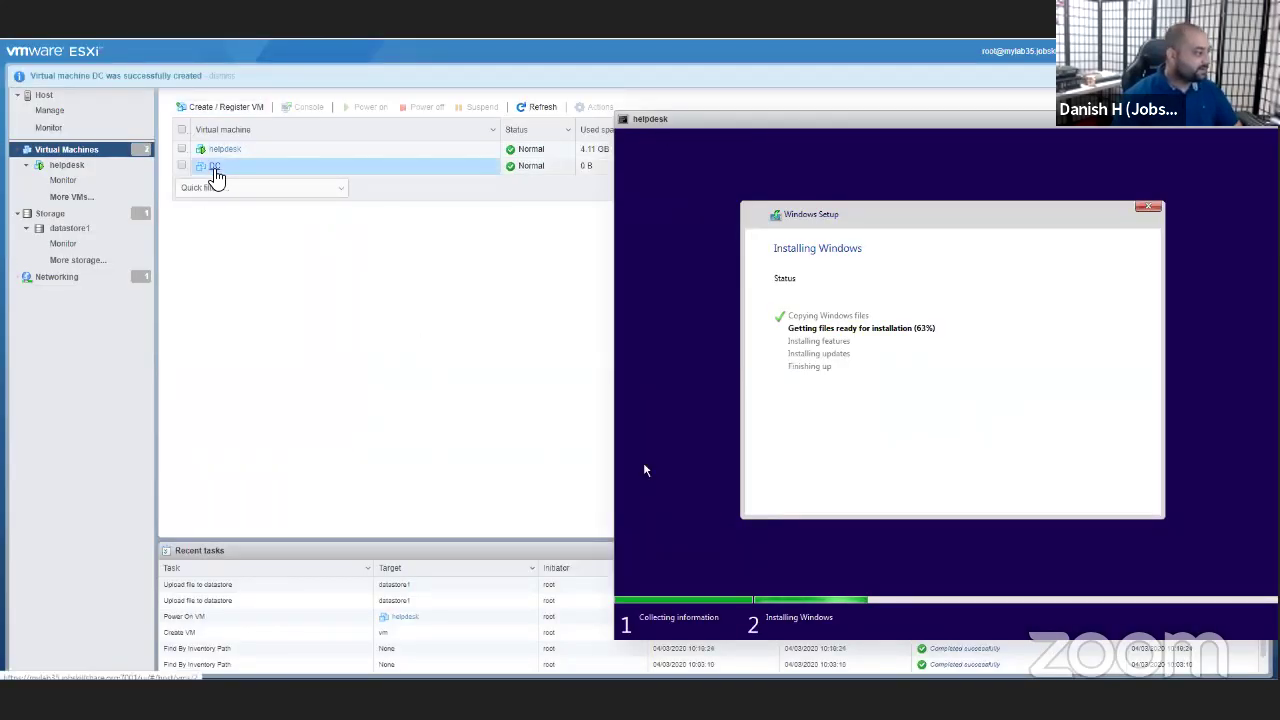
Step: Power on DC, open its browser console and boot it from the Windows ISO
click(214, 168)
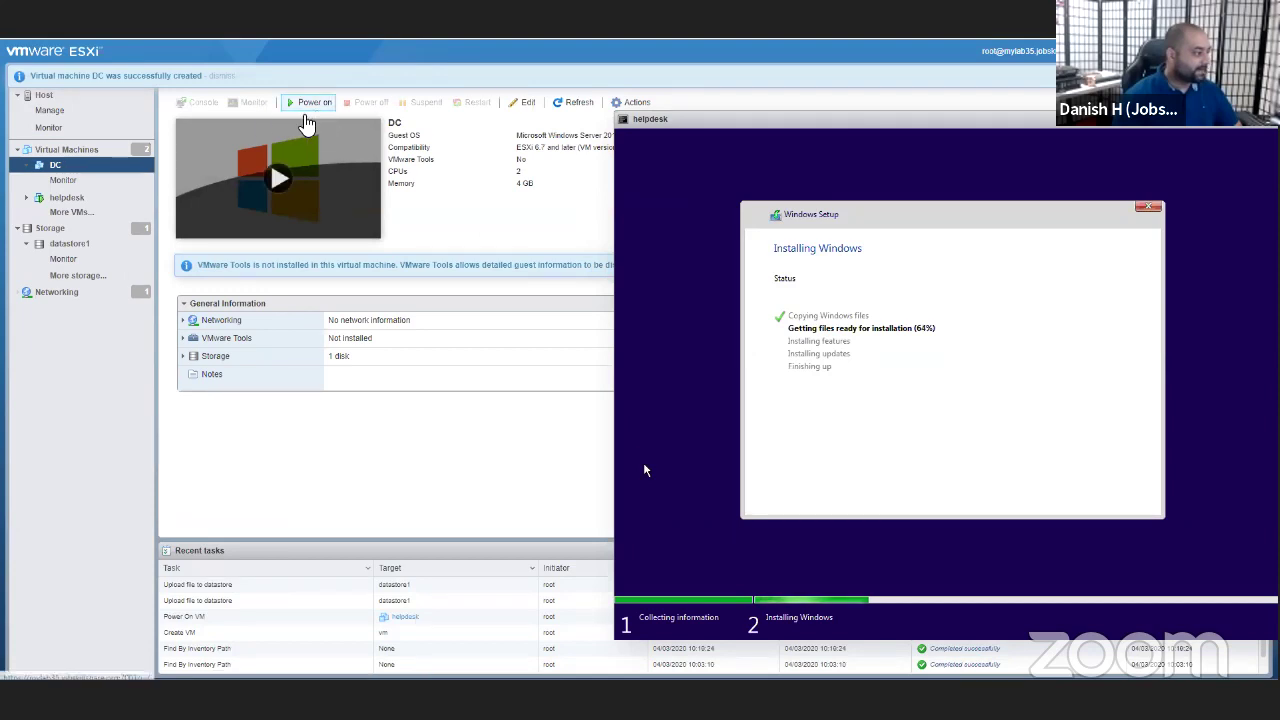
click(309, 103)
click(200, 103)
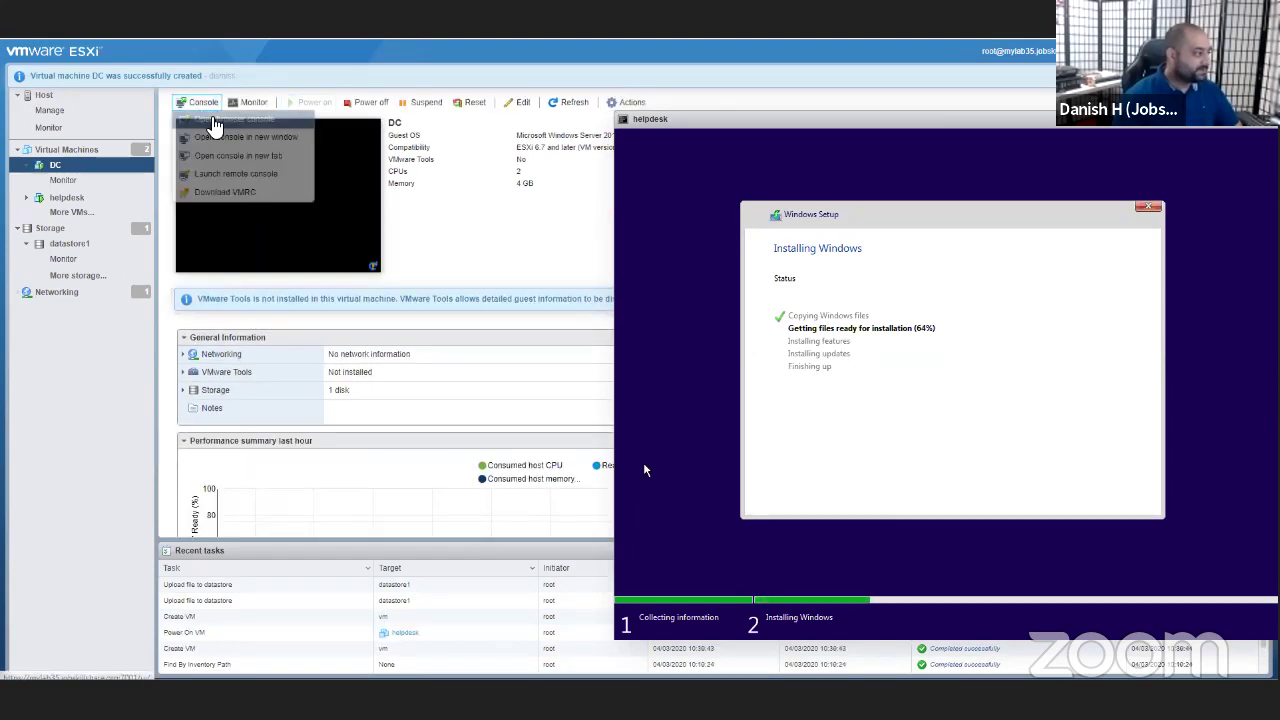
click(214, 120)
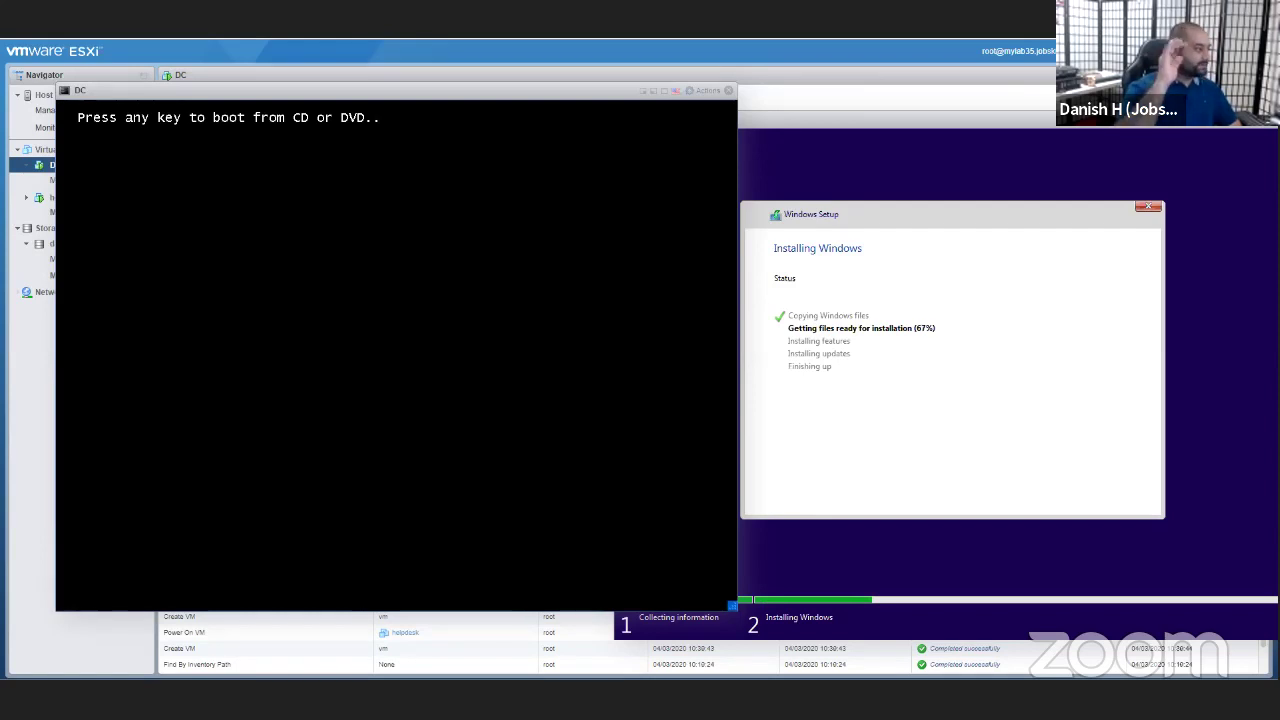
key(Return)
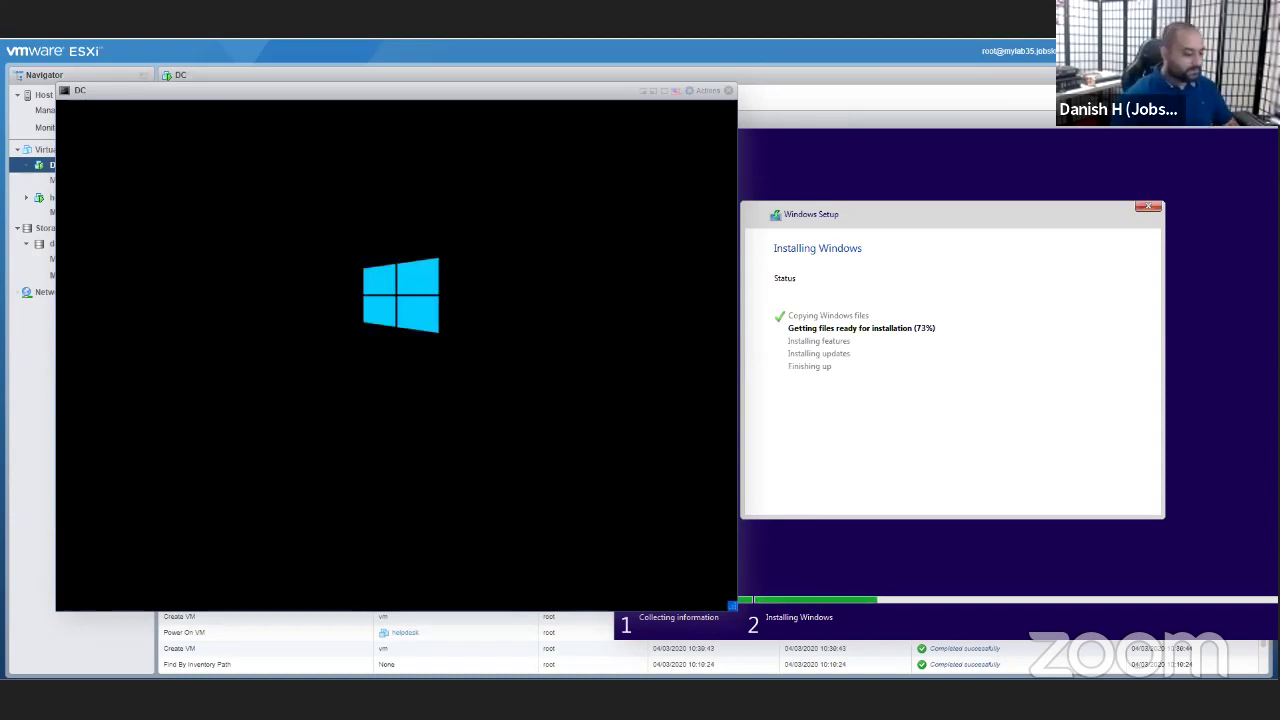
Step: Rearrange the DC and helpdesk console windows, with DC's console in front
drag(447, 97, 485, 168)
drag(875, 127, 709, 134)
drag(387, 149, 590, 196)
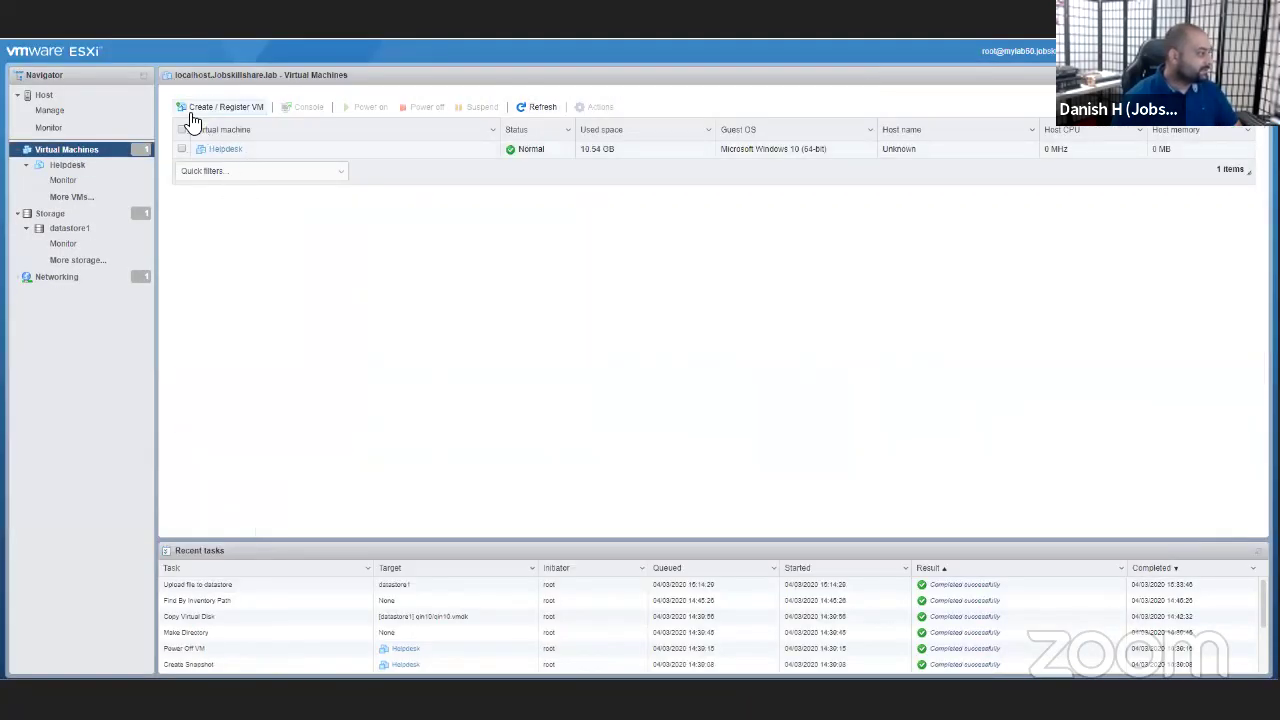
Step: Start a new VM named DC with guest OS Windows / Windows Server 2016 (64-bit)
click(193, 110)
click(808, 546)
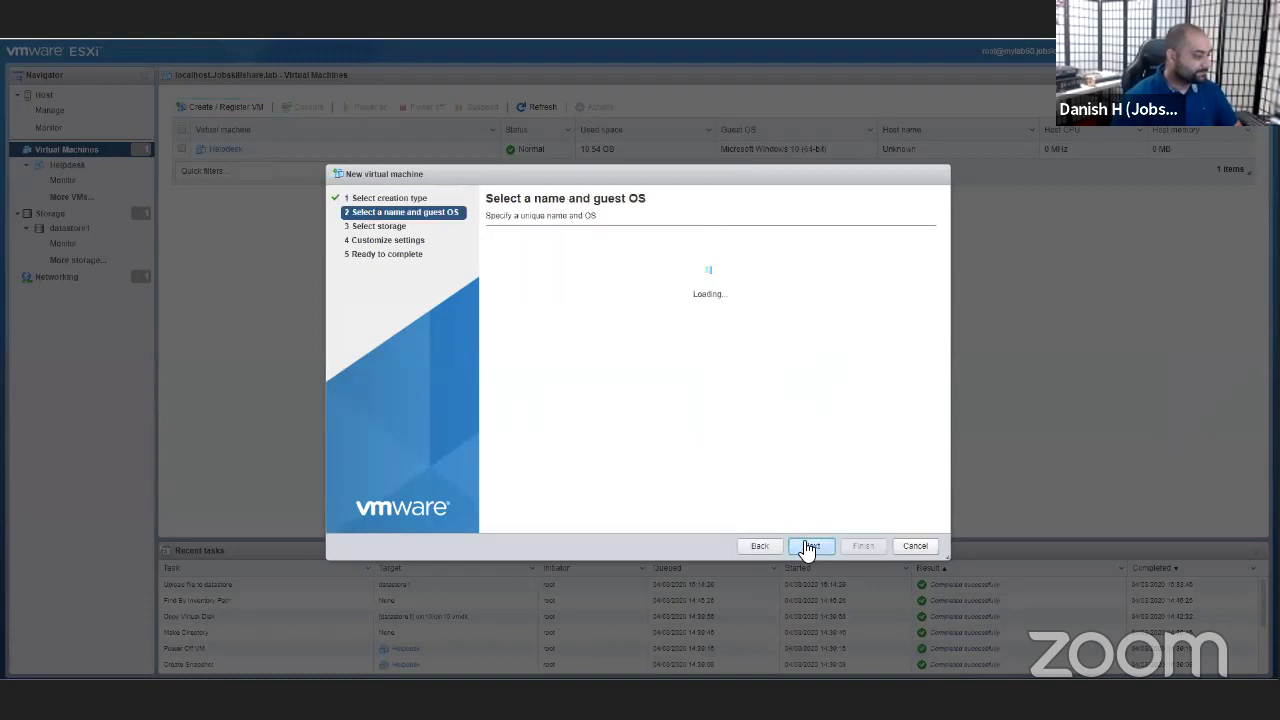
click(548, 260)
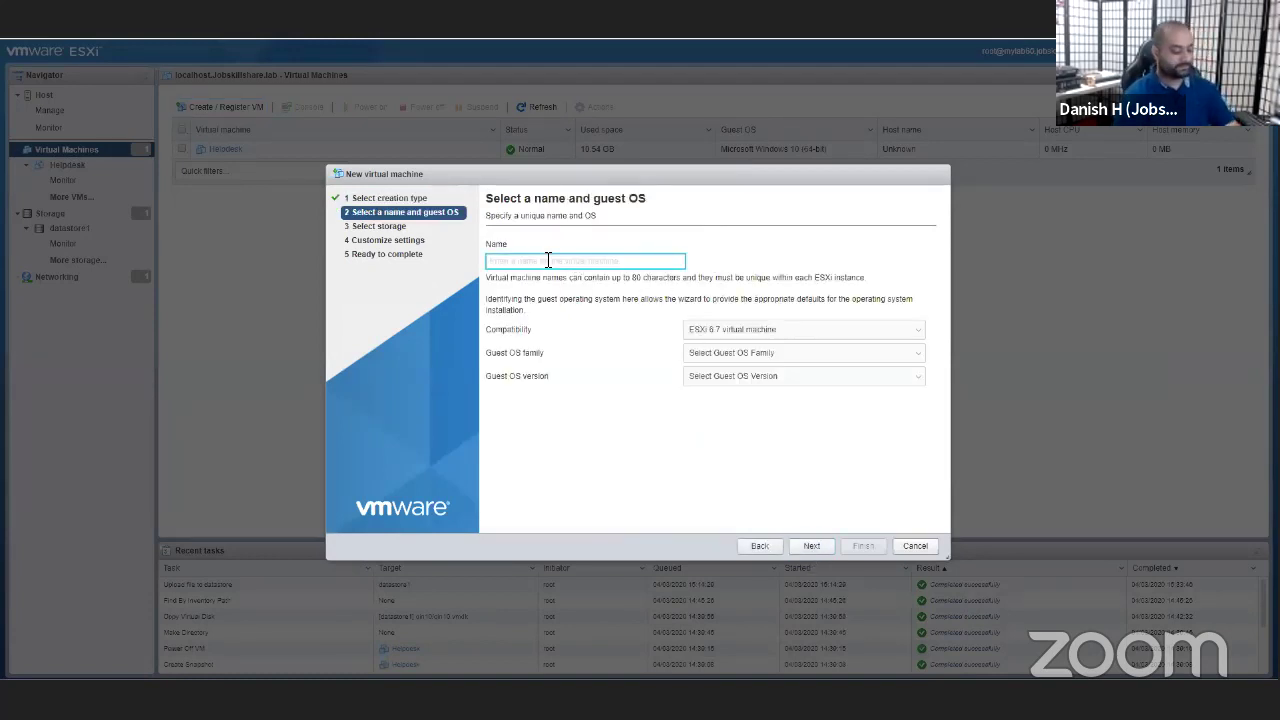
text(DC)
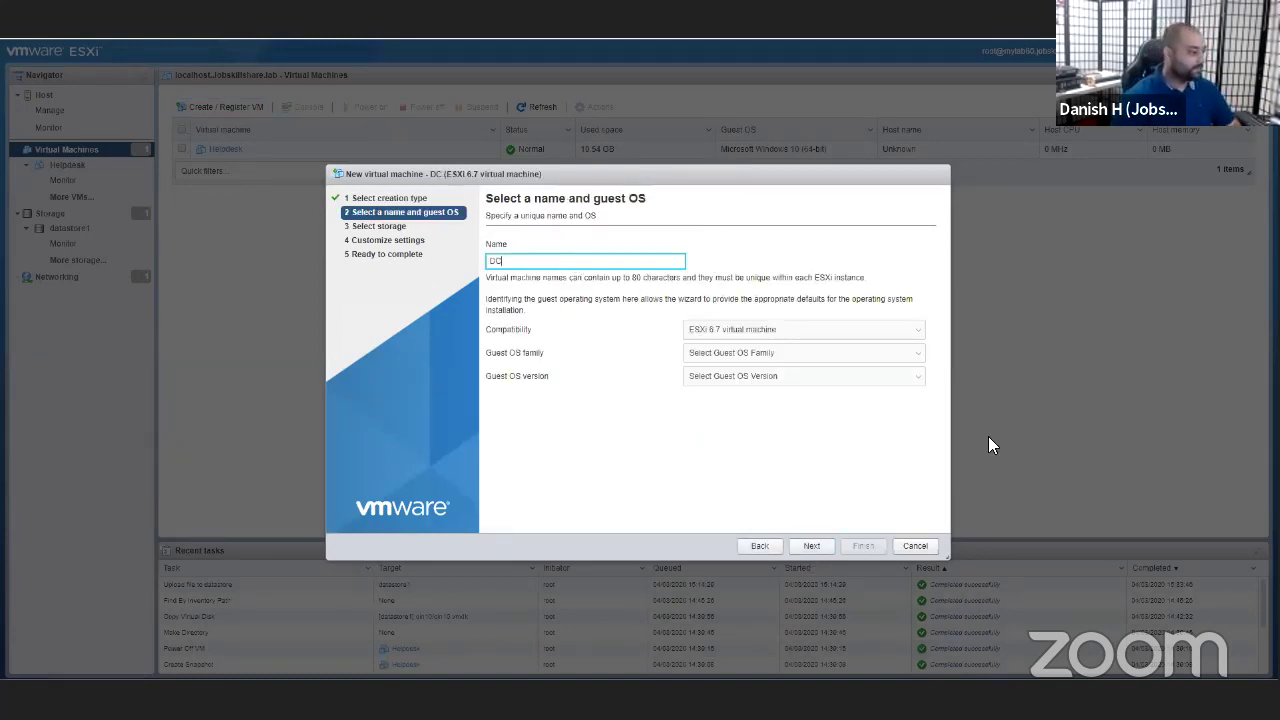
click(778, 356)
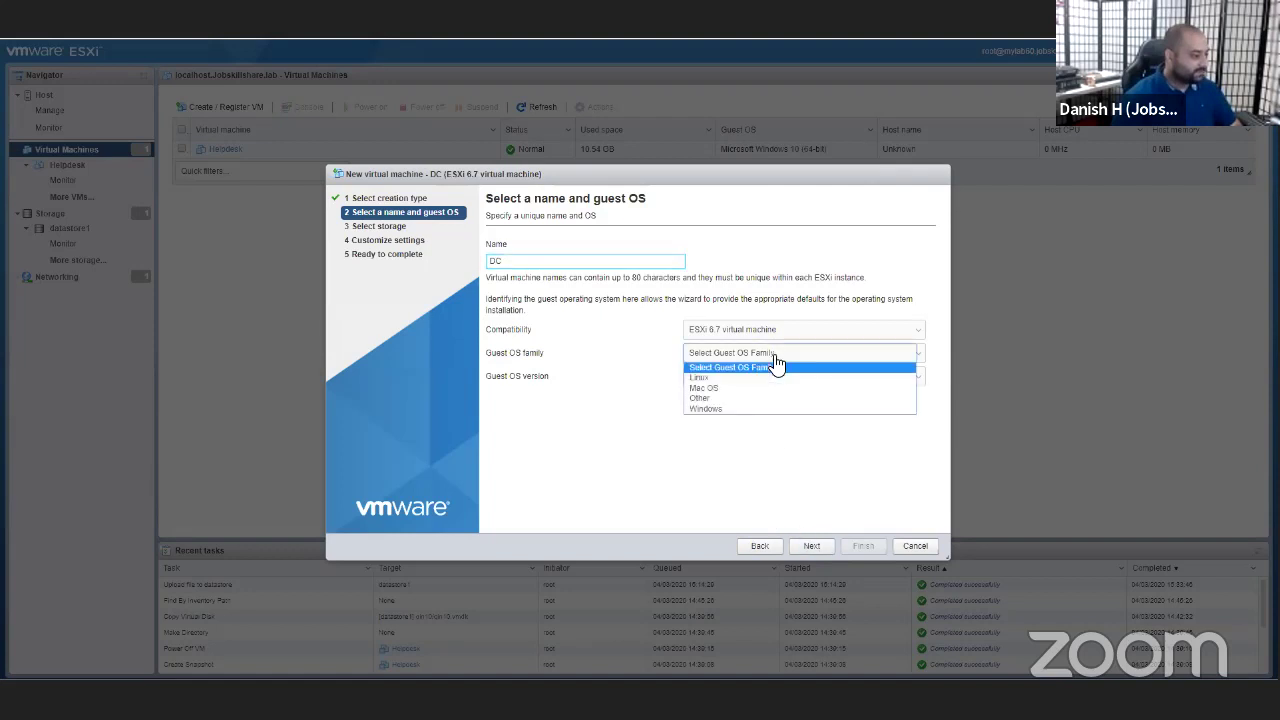
click(720, 410)
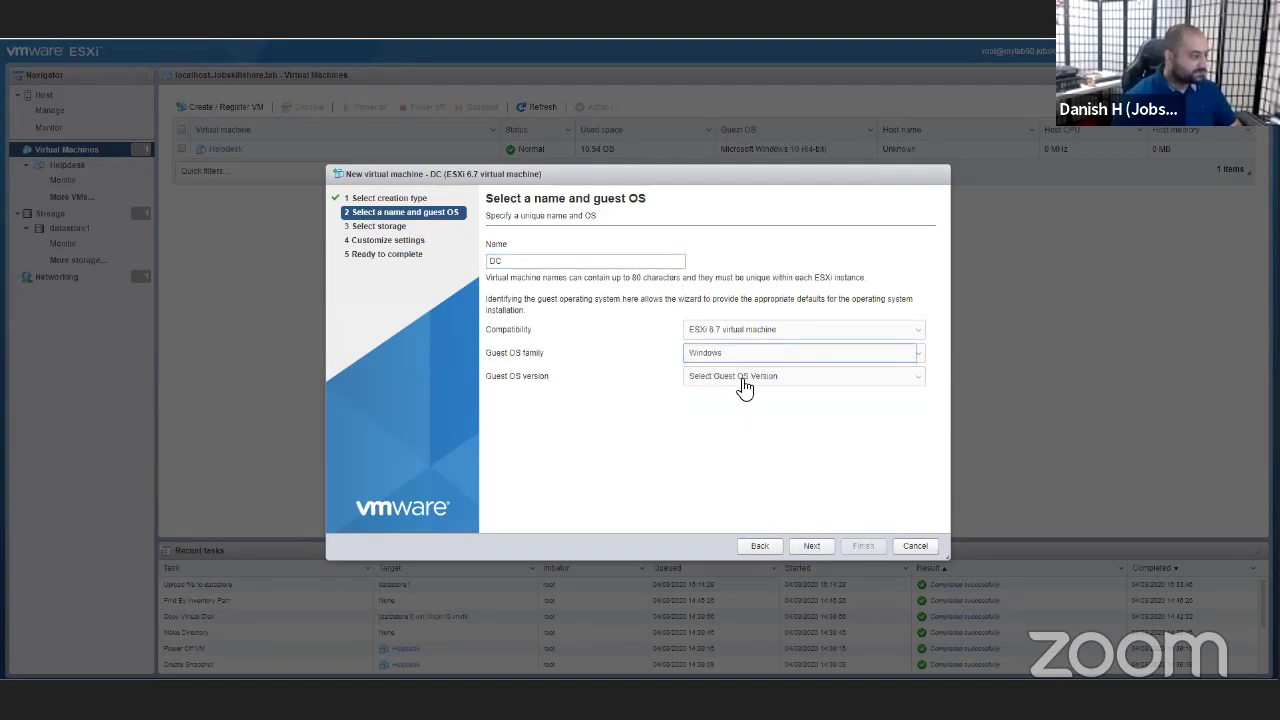
click(747, 380)
scroll(789, 509, down, 5)
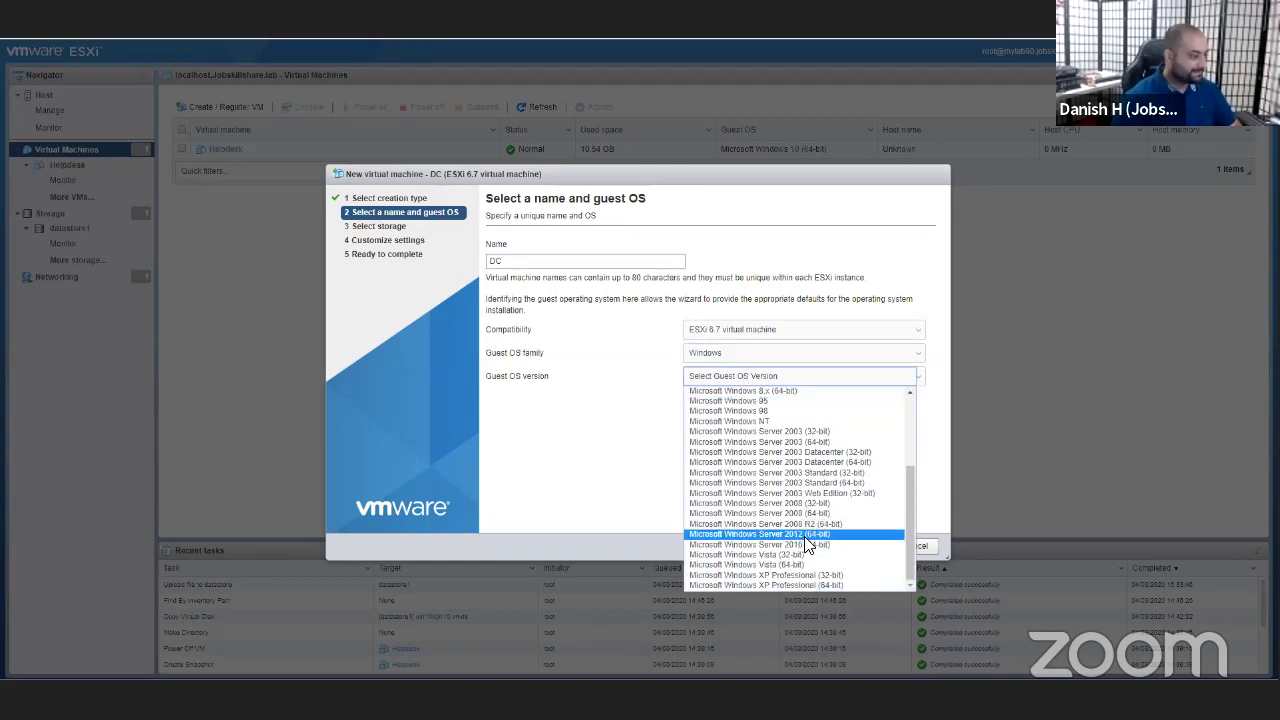
click(830, 537)
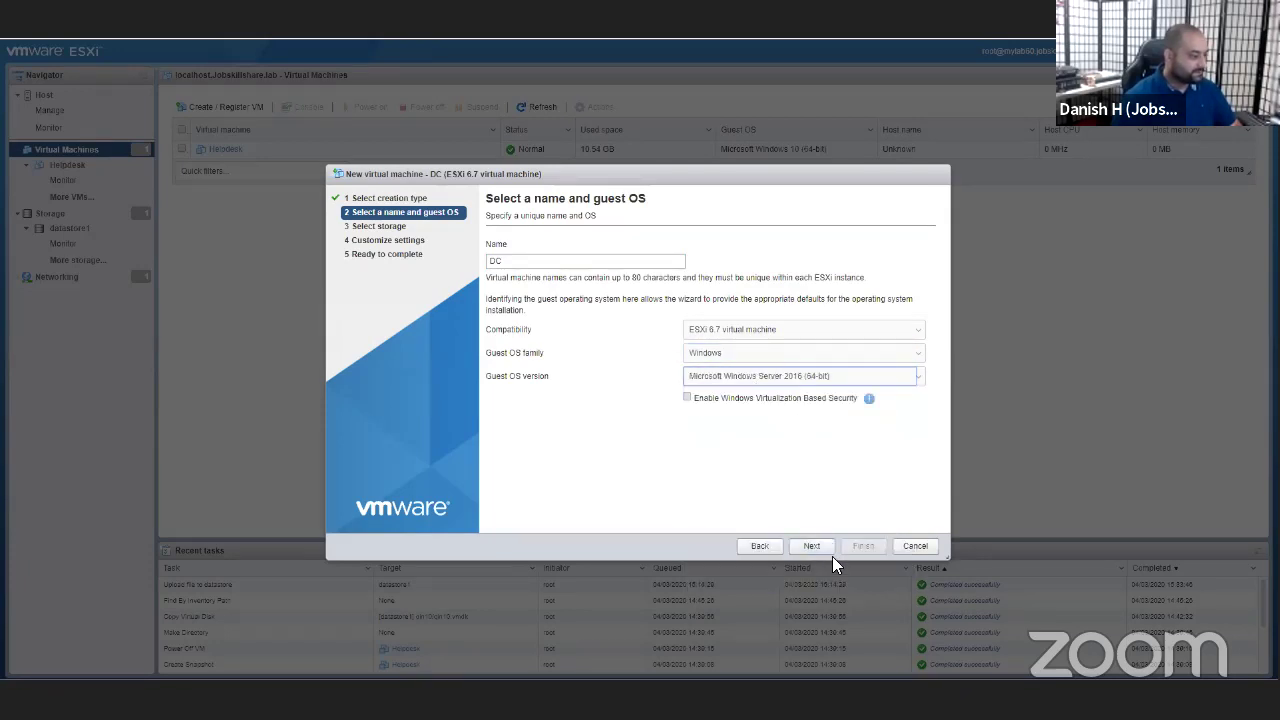
click(810, 546)
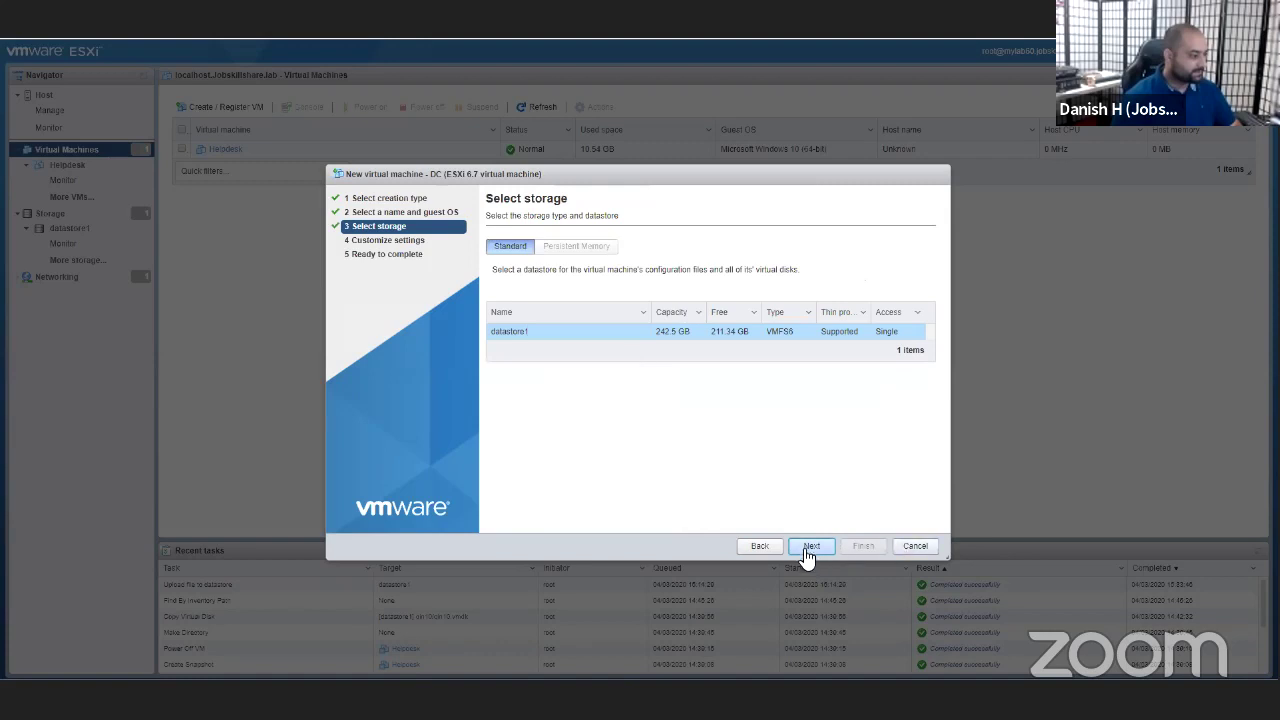
Step: Keep datastore1, attach the 17763 Server evaluation ISO to the CD/DVD drive, and finish
click(810, 546)
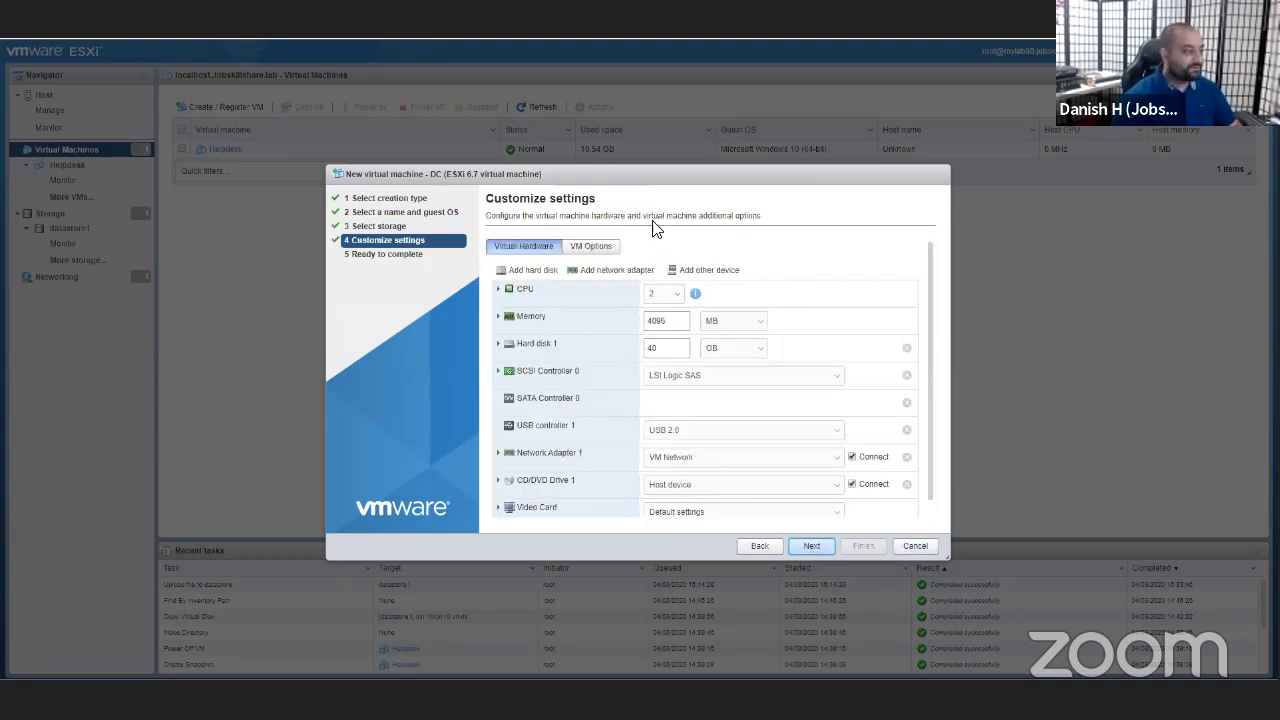
drag(665, 188, 677, 214)
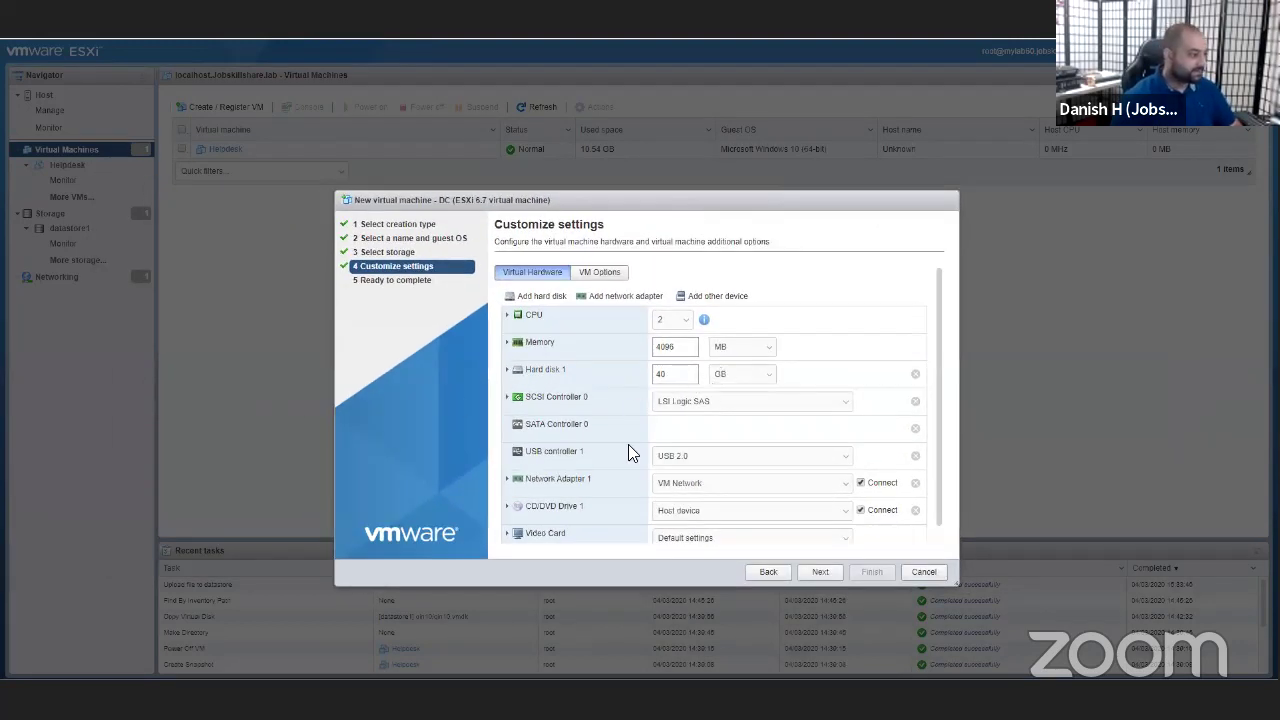
click(504, 372)
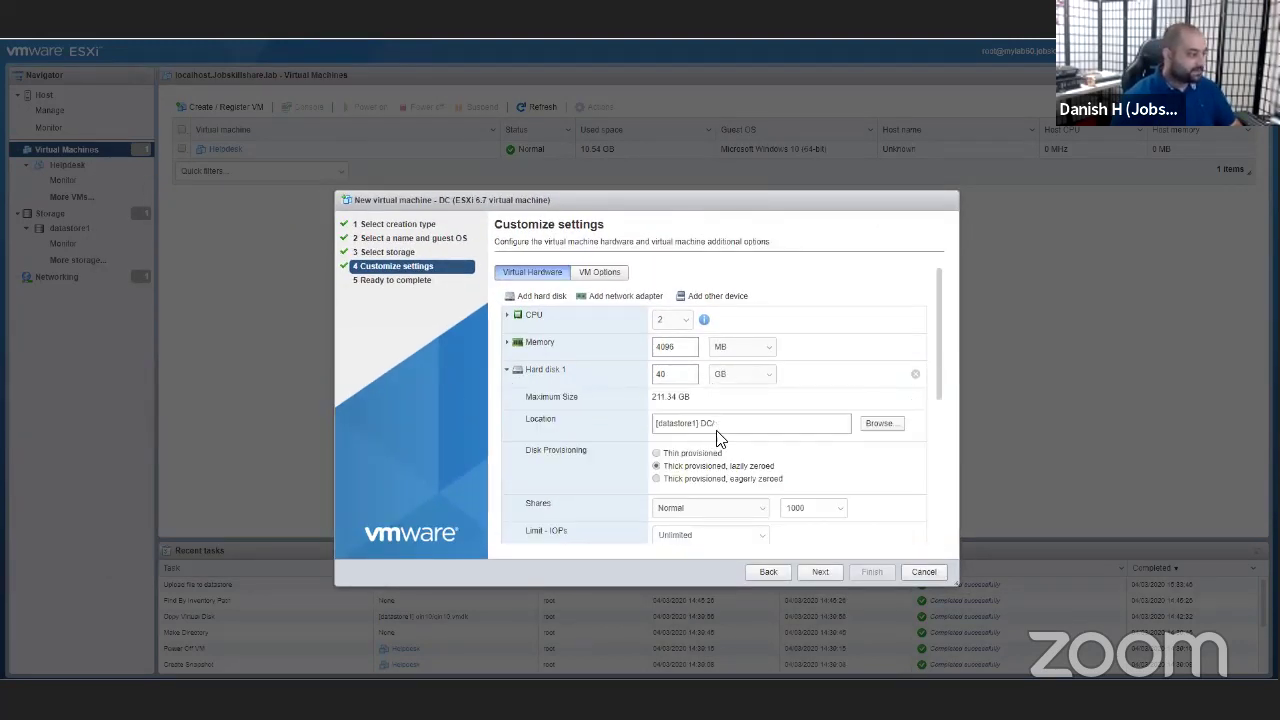
scroll(724, 477, down, 1)
scroll(724, 477, down, 3)
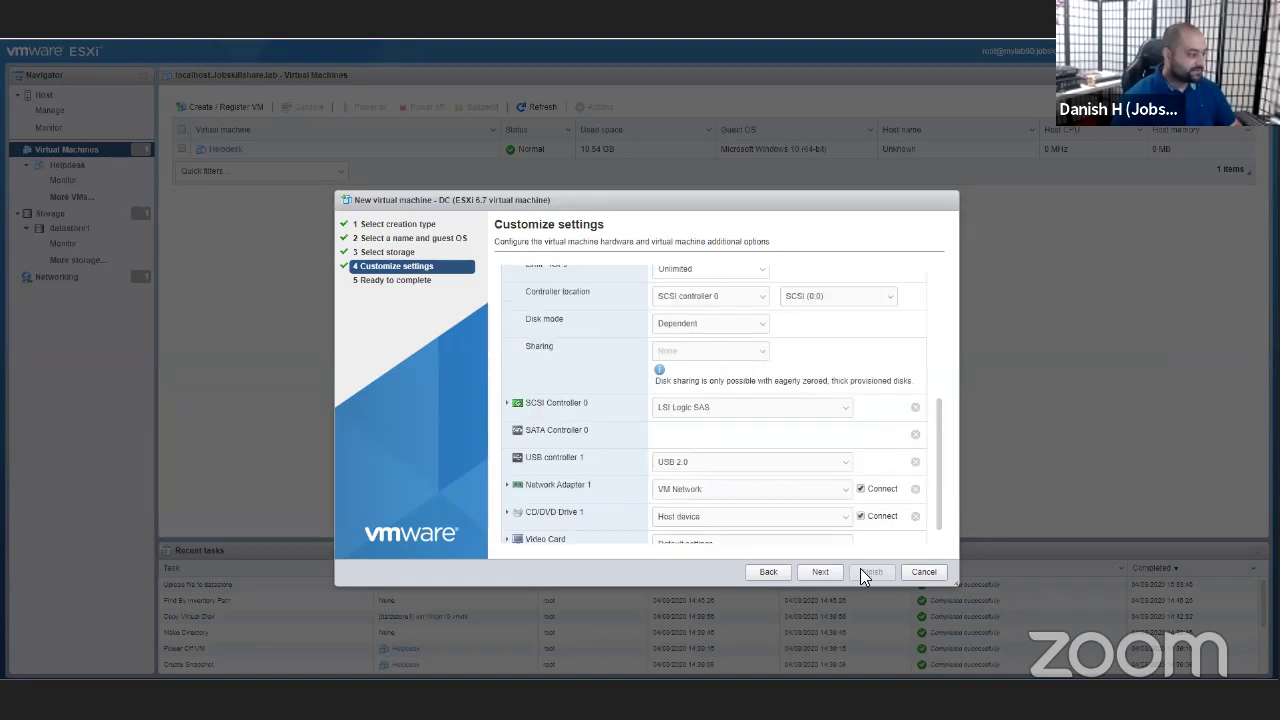
click(771, 518)
click(735, 518)
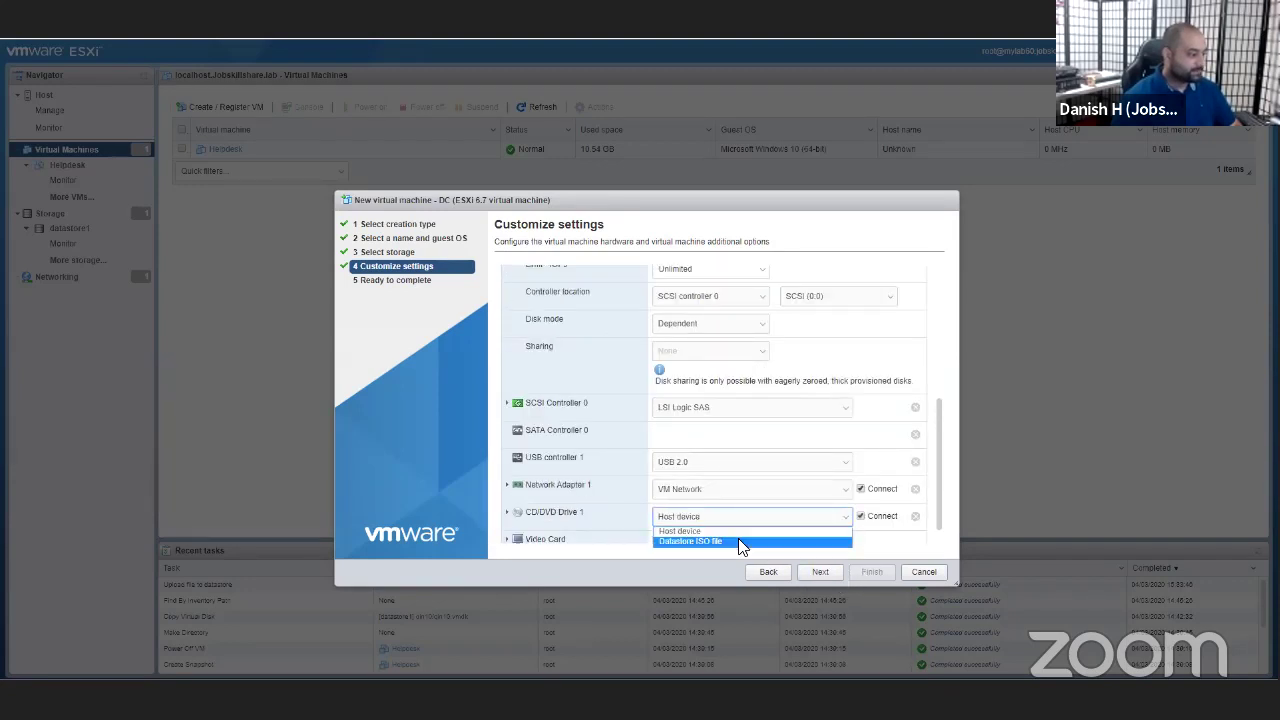
click(737, 540)
click(566, 294)
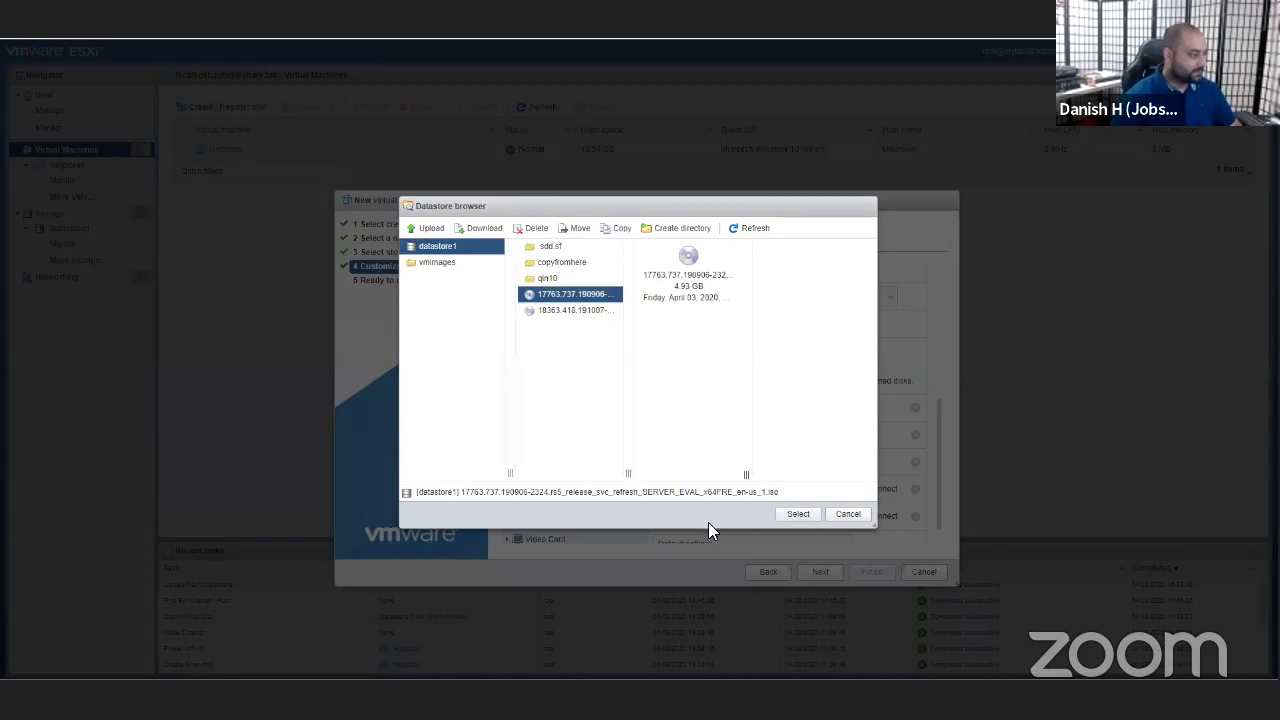
click(790, 514)
click(820, 572)
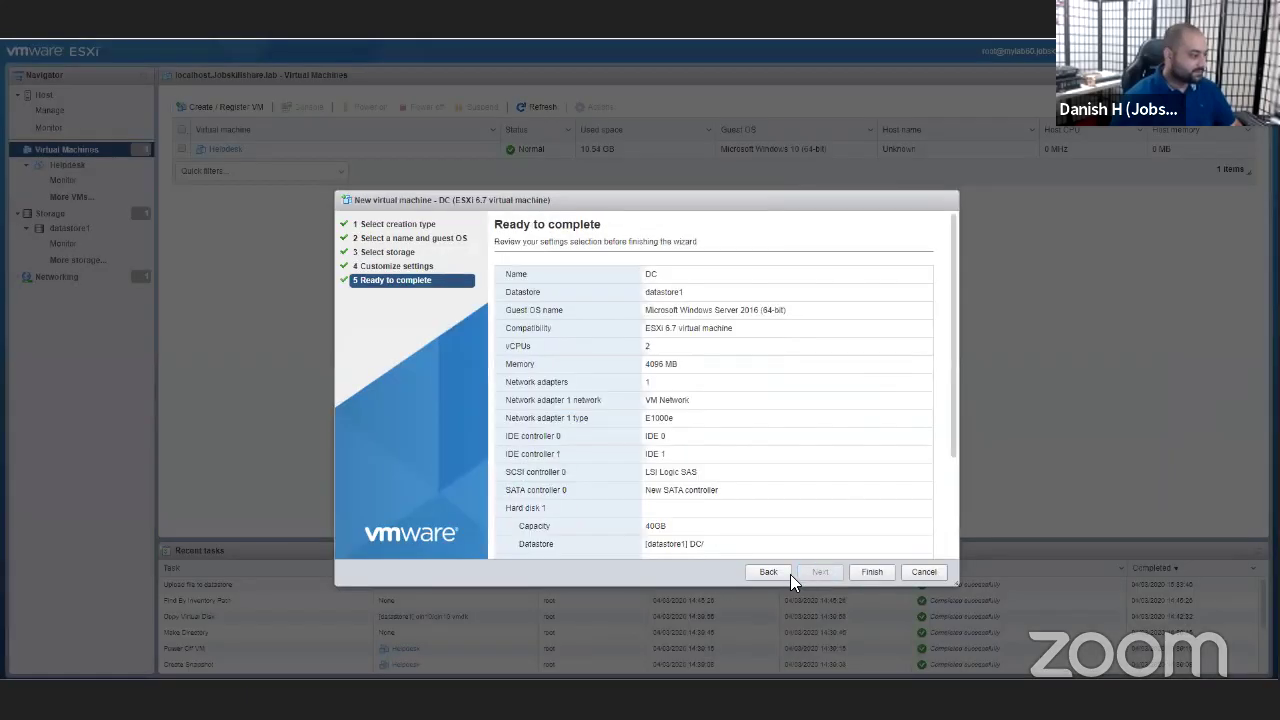
click(872, 574)
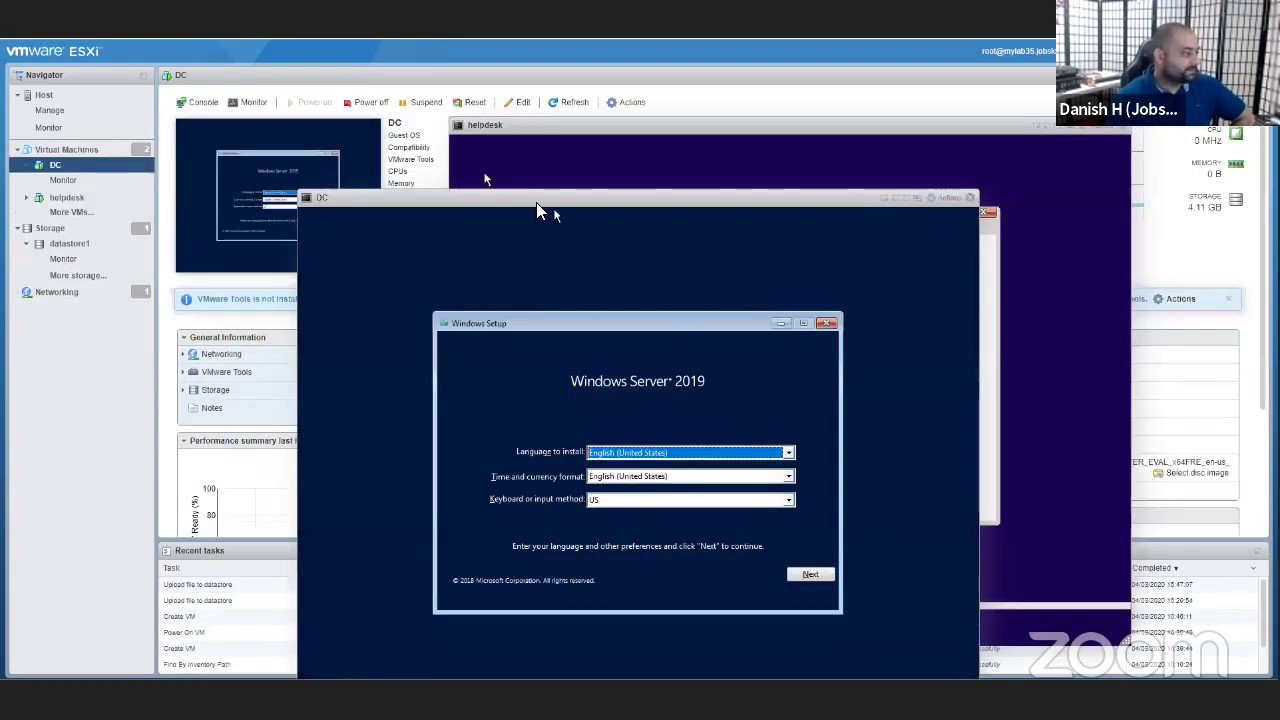
Step: In DC's Windows Setup, keep the default language settings and choose Install now
drag(555, 215, 606, 120)
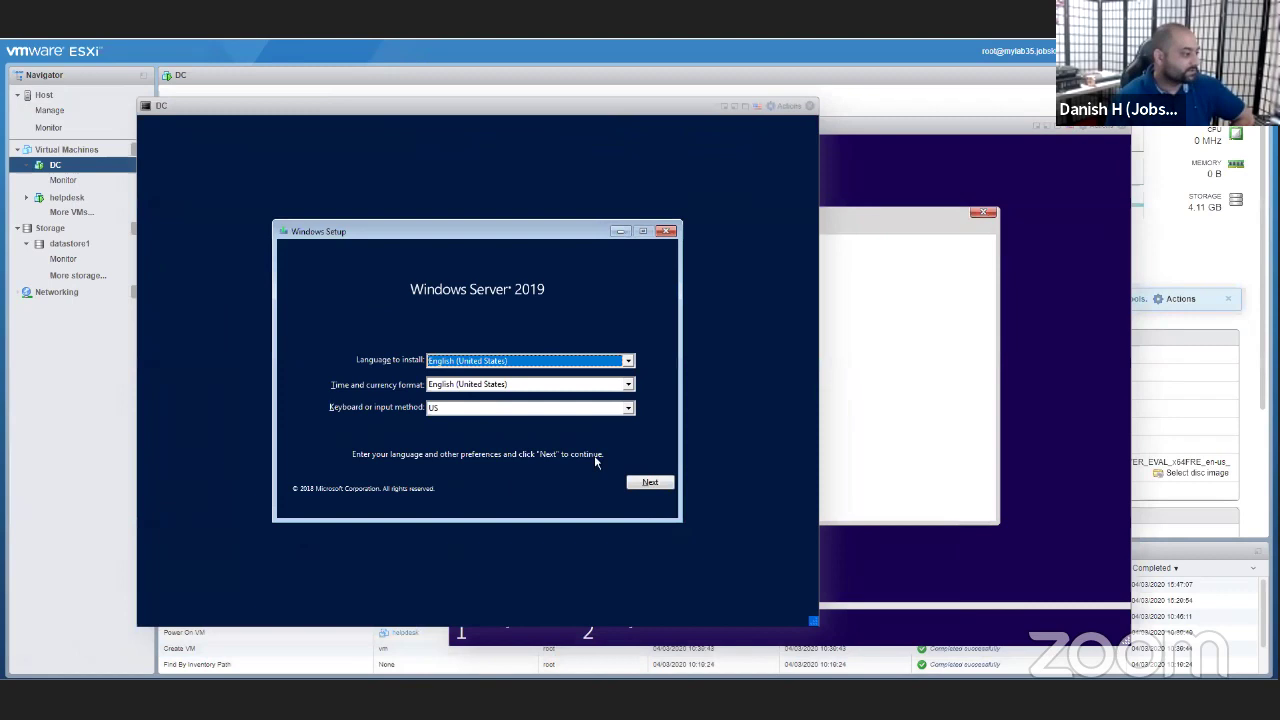
click(649, 484)
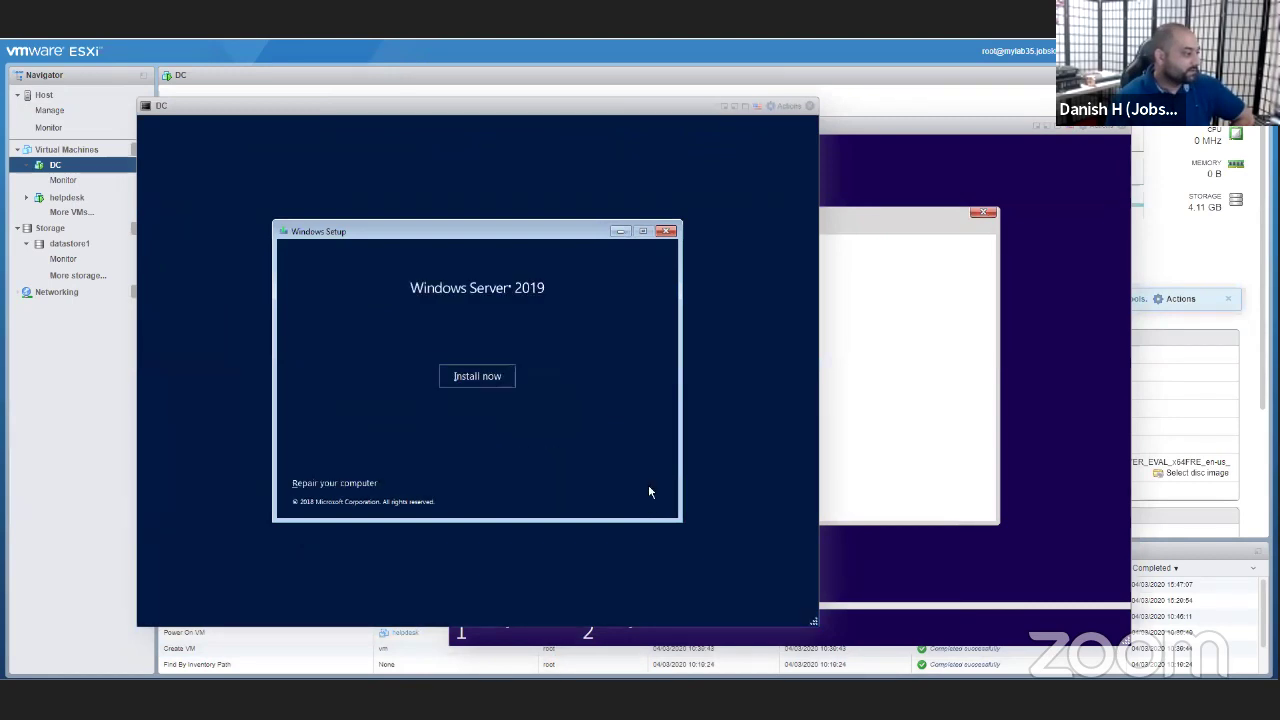
click(465, 378)
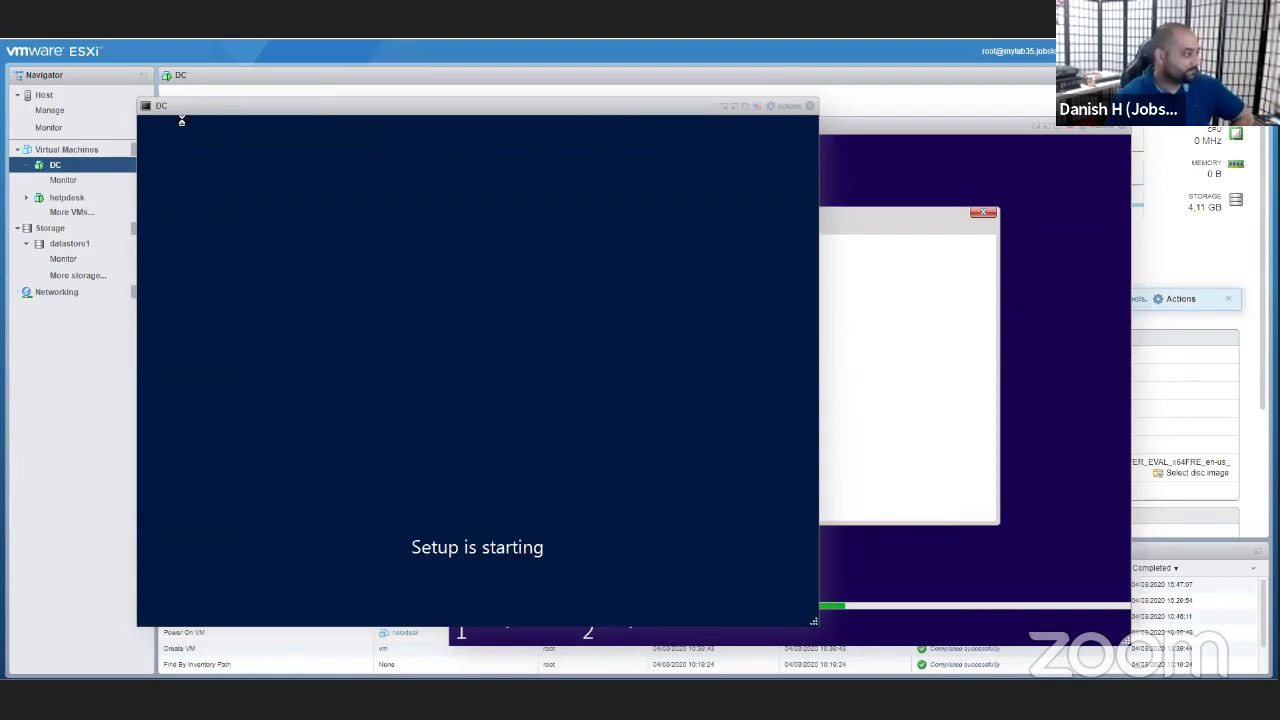
drag(600, 110, 636, 118)
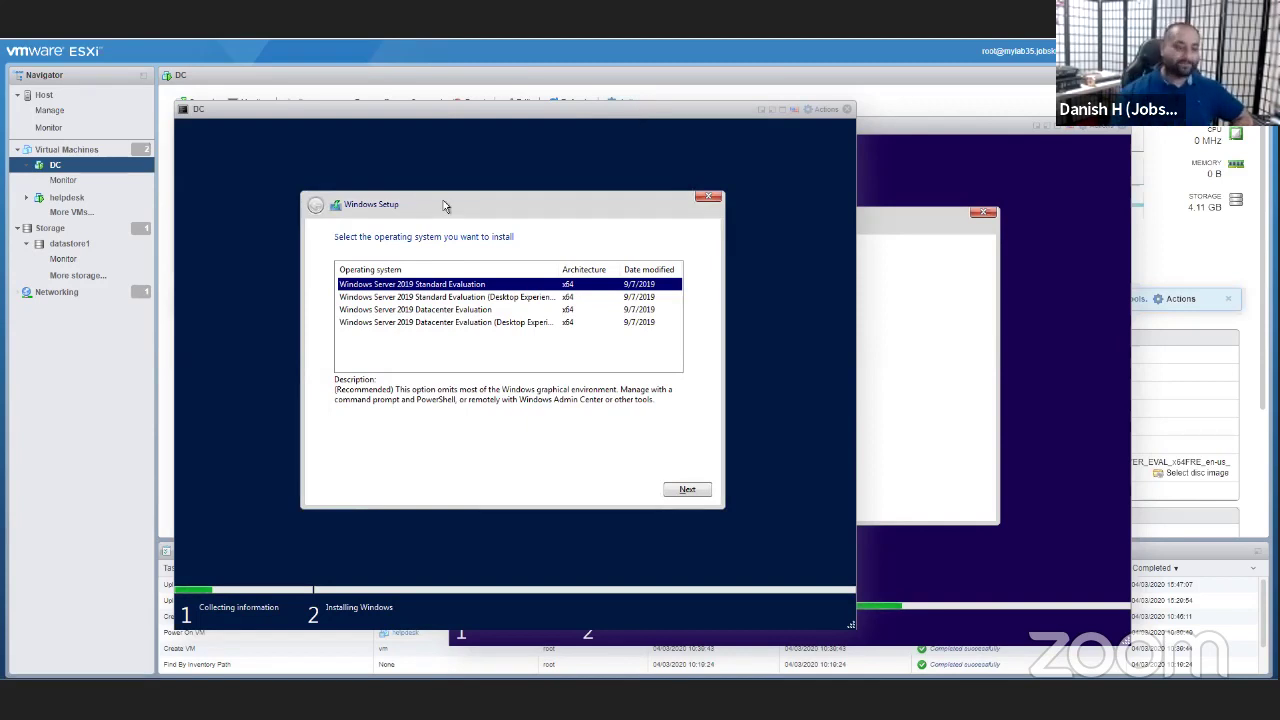
Step: Select Windows Server 2019 Datacenter Evaluation (Desktop Experience) and accept the license terms
click(498, 325)
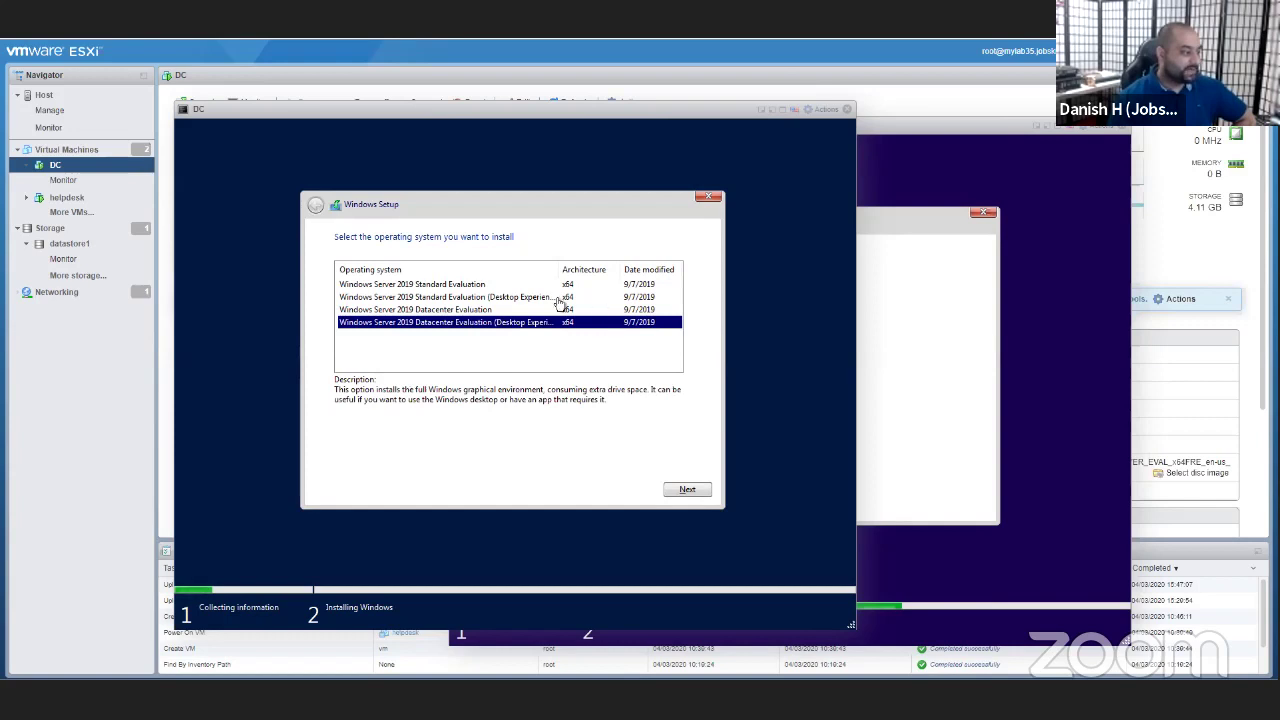
click(700, 487)
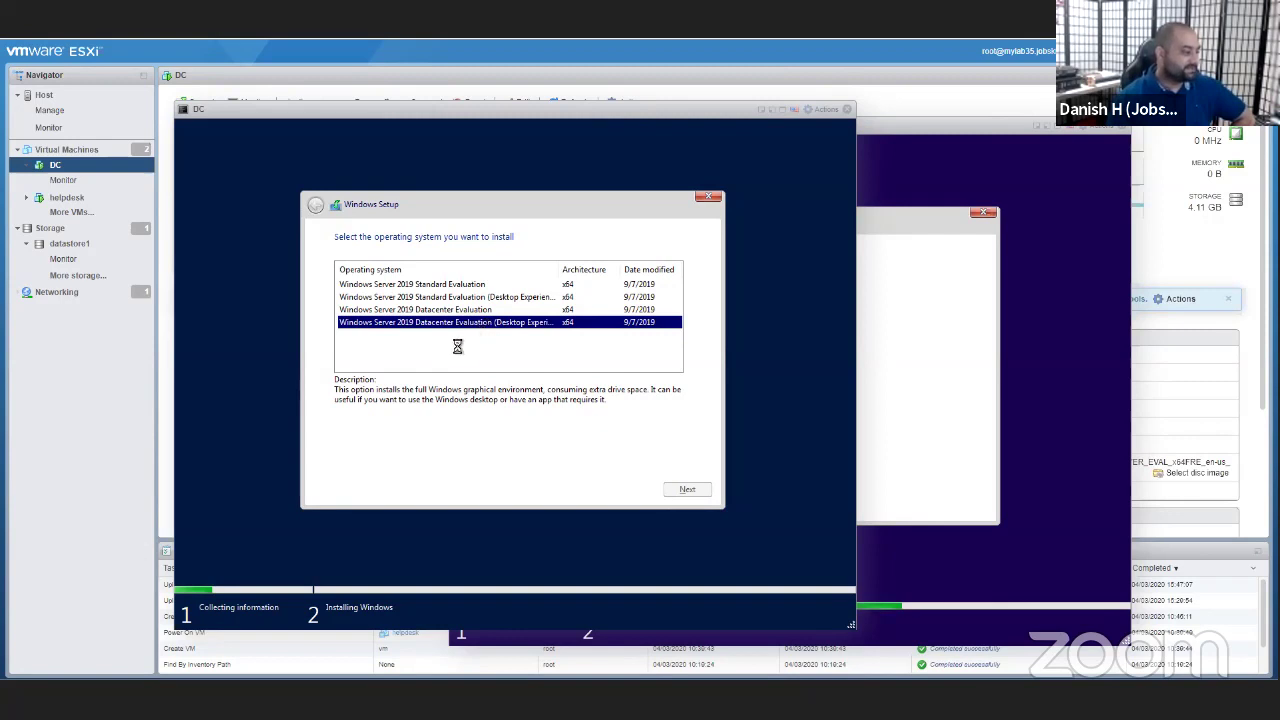
click(399, 462)
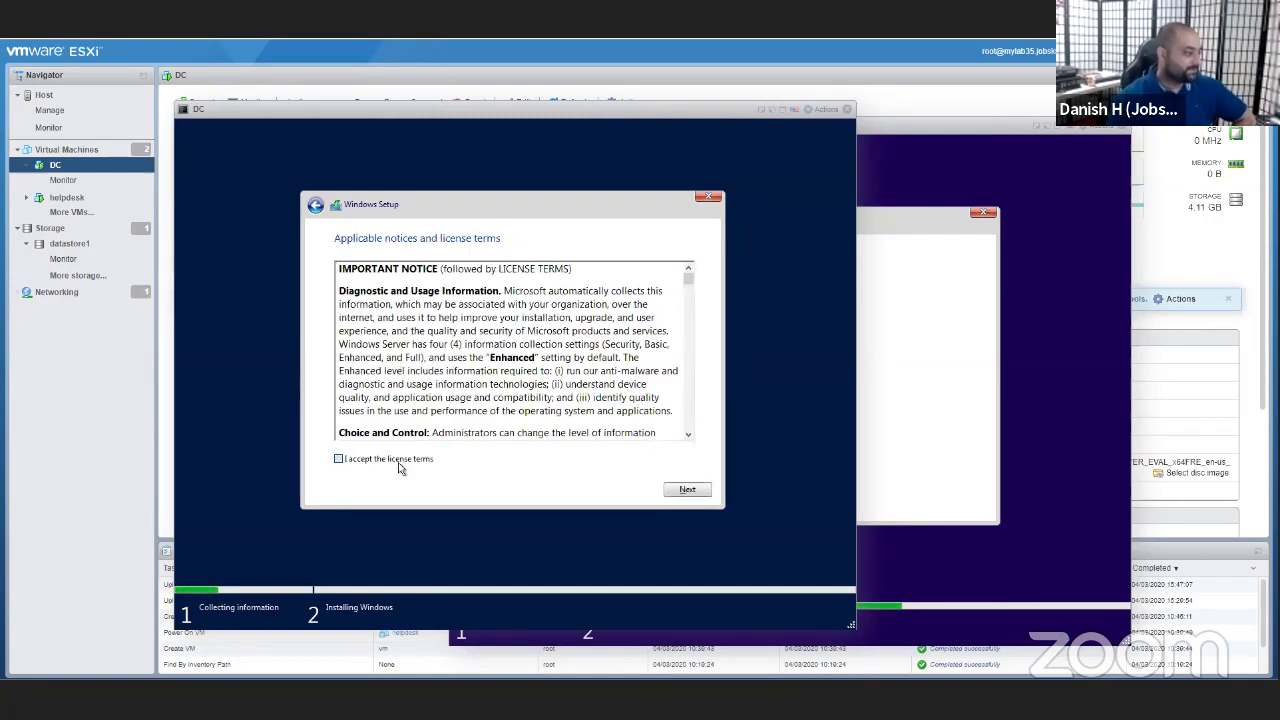
click(687, 489)
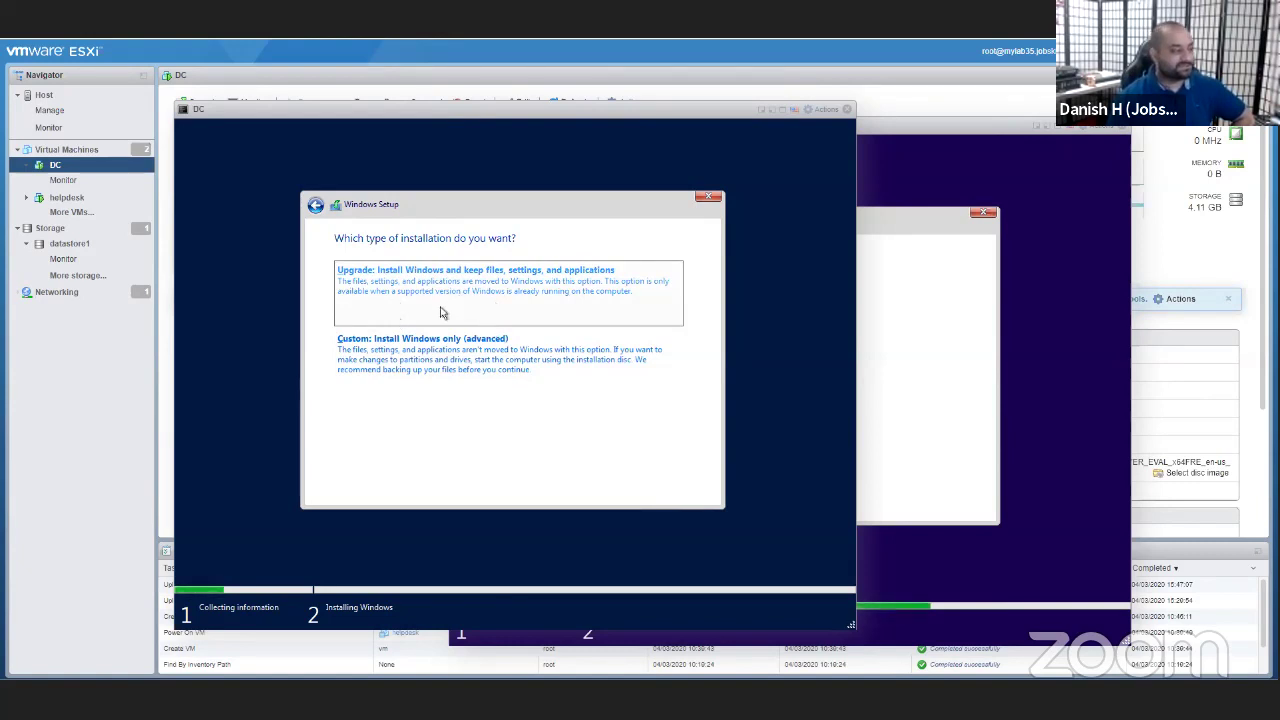
Step: Choose Custom install onto Drive 0's unallocated space, then bring helpdesk's console forward
click(425, 369)
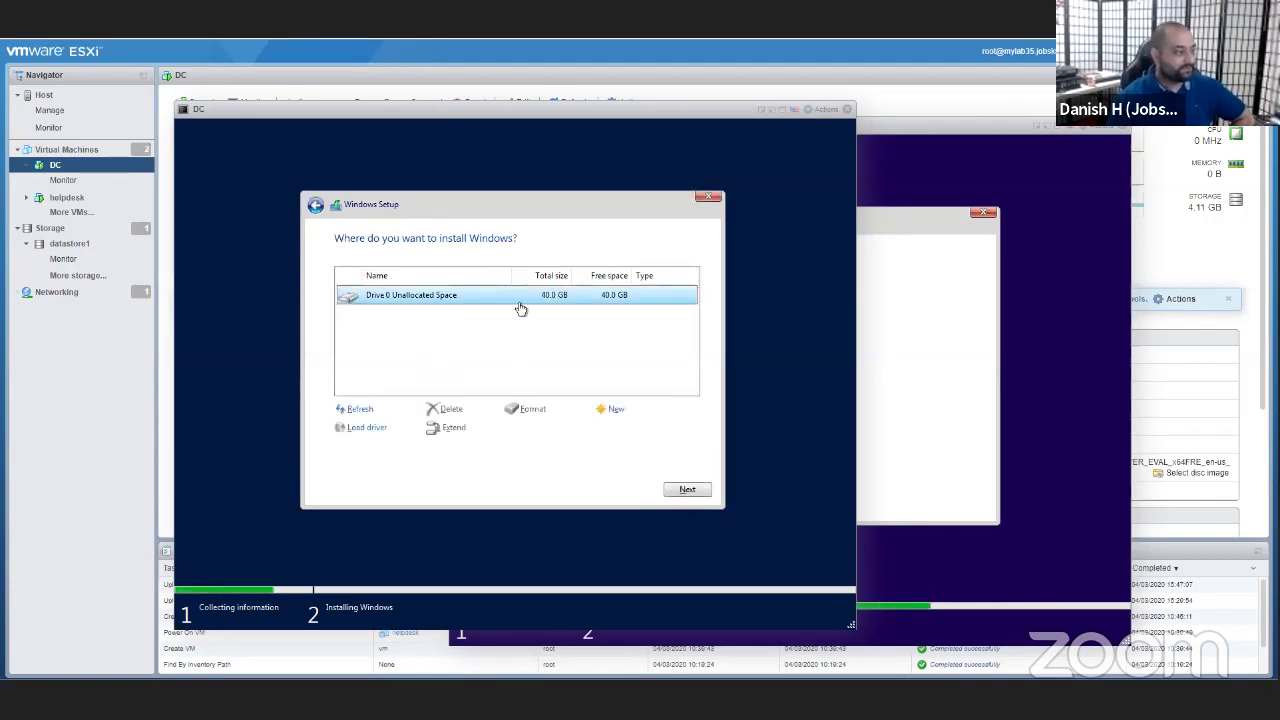
click(688, 490)
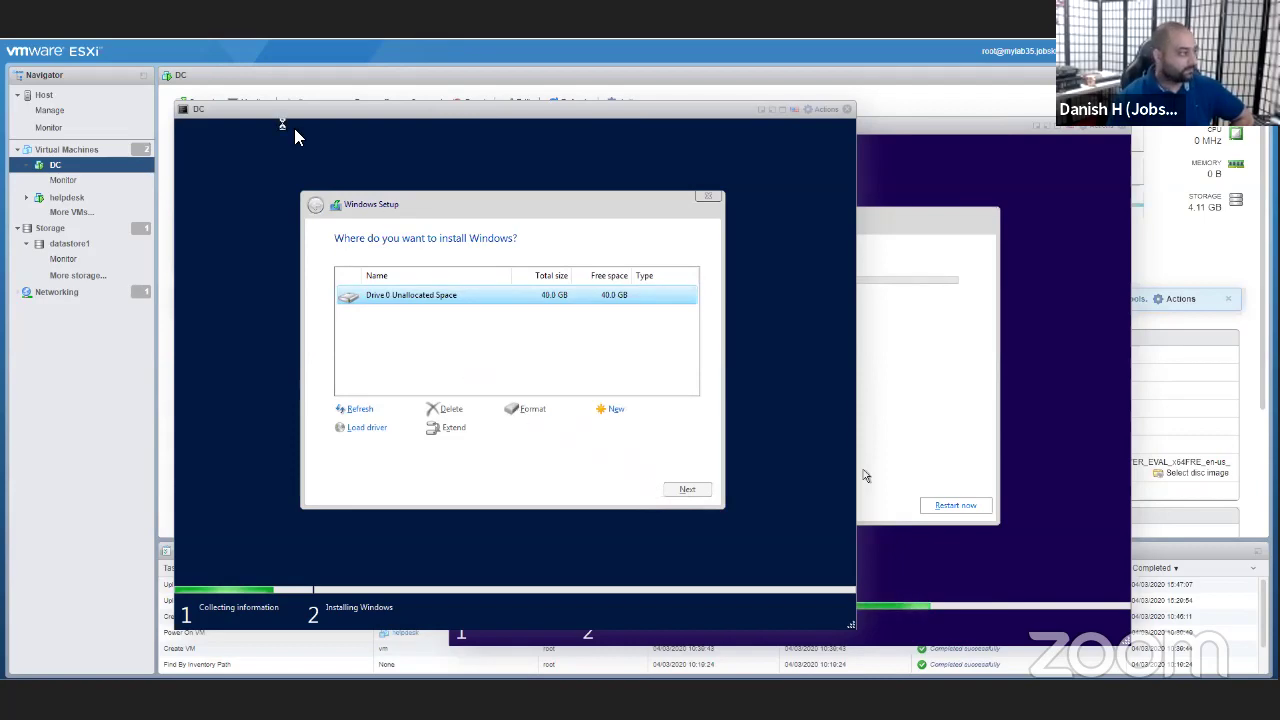
drag(294, 131, 195, 129)
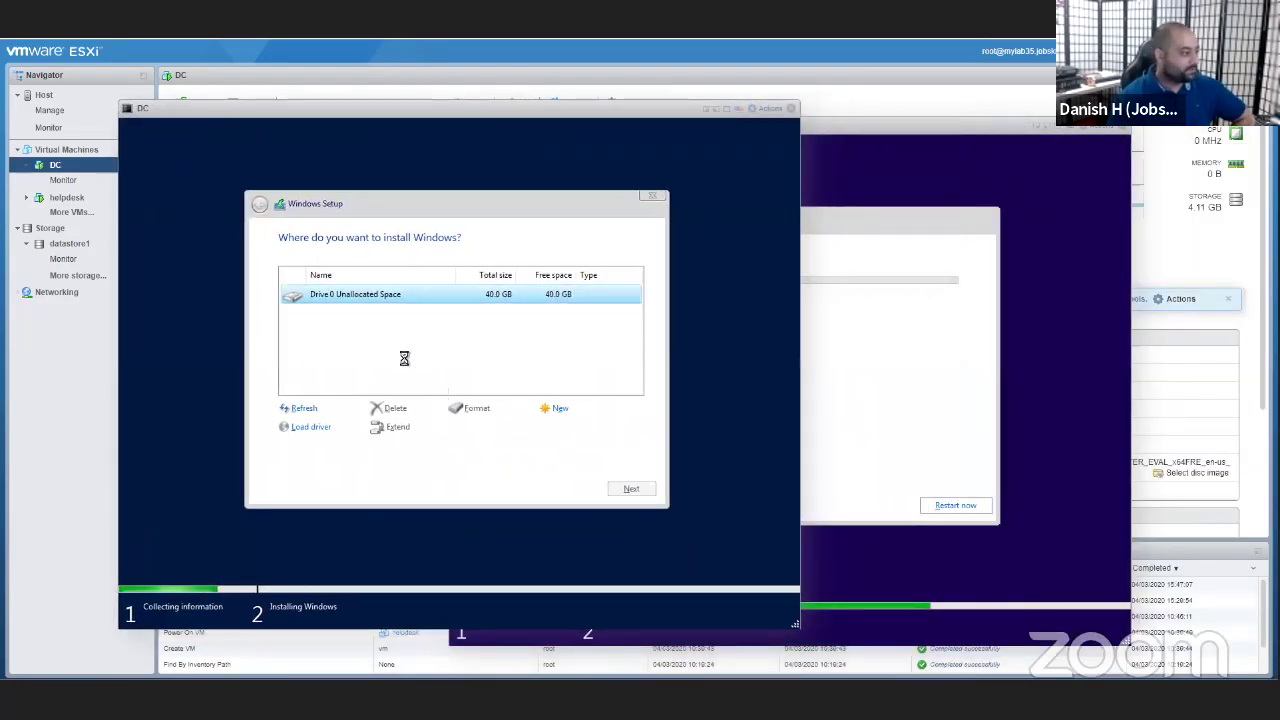
click(998, 396)
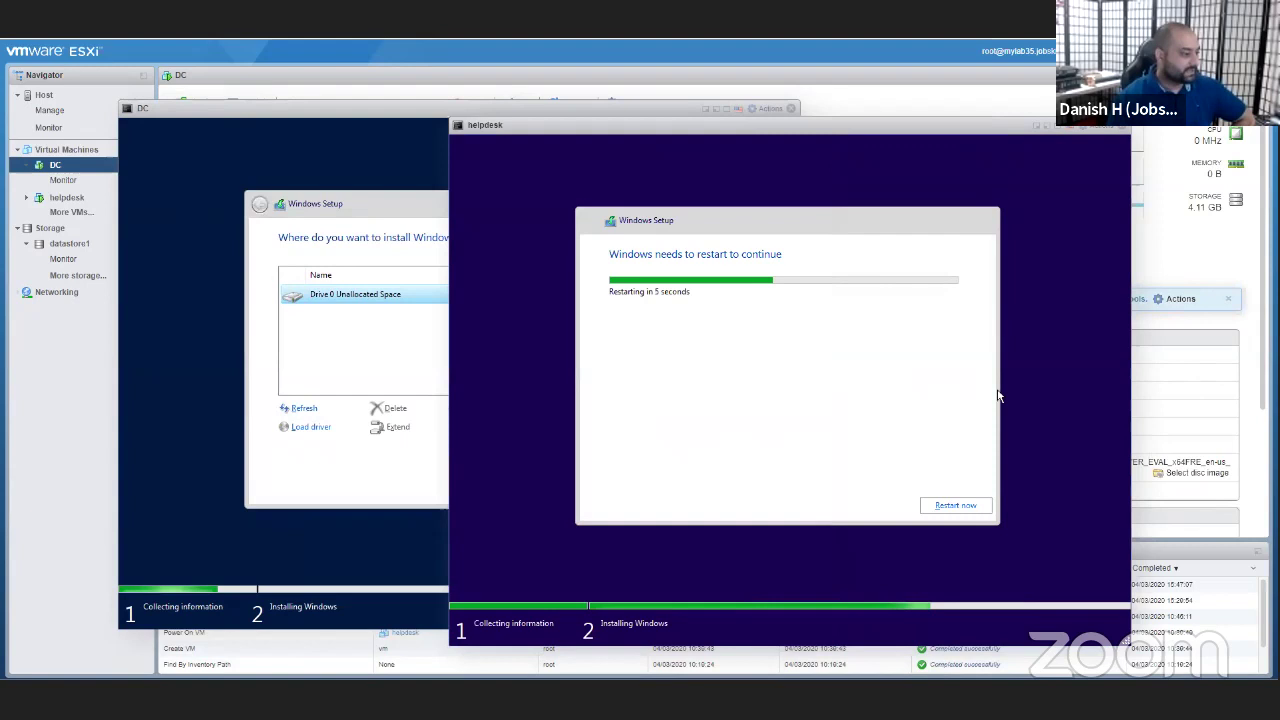
Step: Restart the helpdesk VM's Windows Setup and rearrange the helpdesk and DC console windows
click(962, 508)
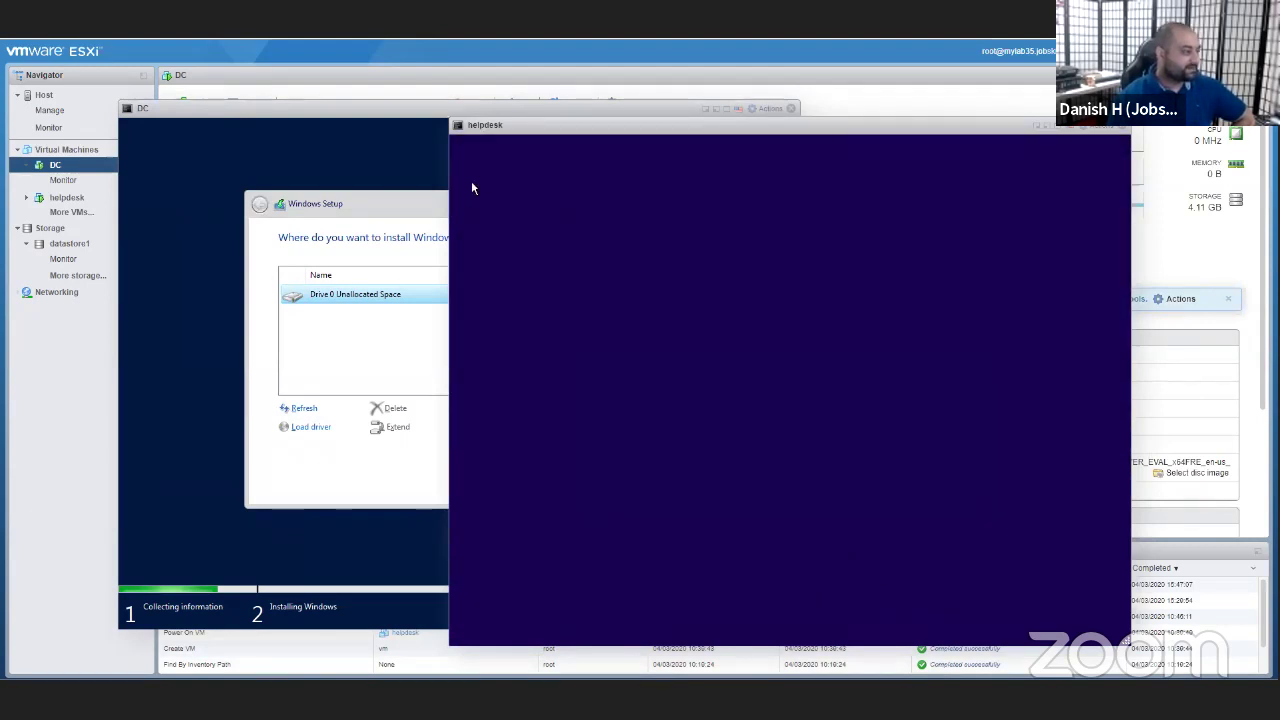
drag(545, 131, 506, 104)
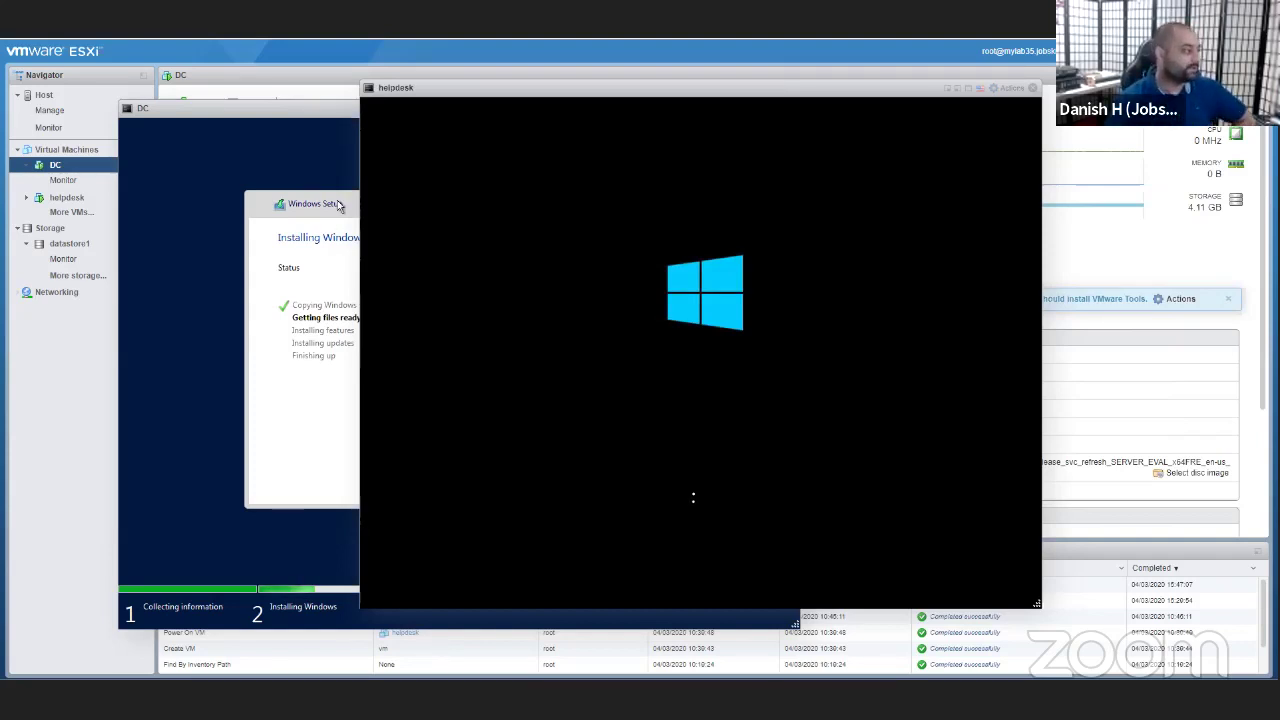
drag(245, 92, 178, 78)
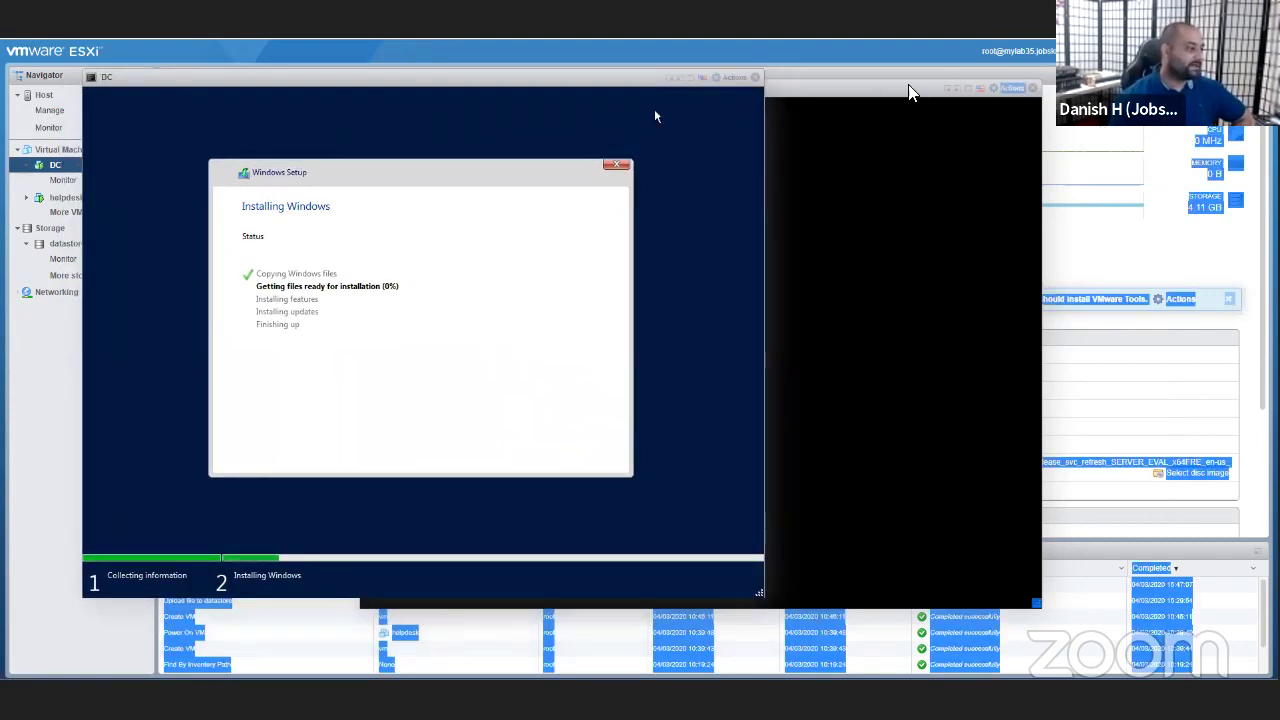
drag(908, 91, 961, 74)
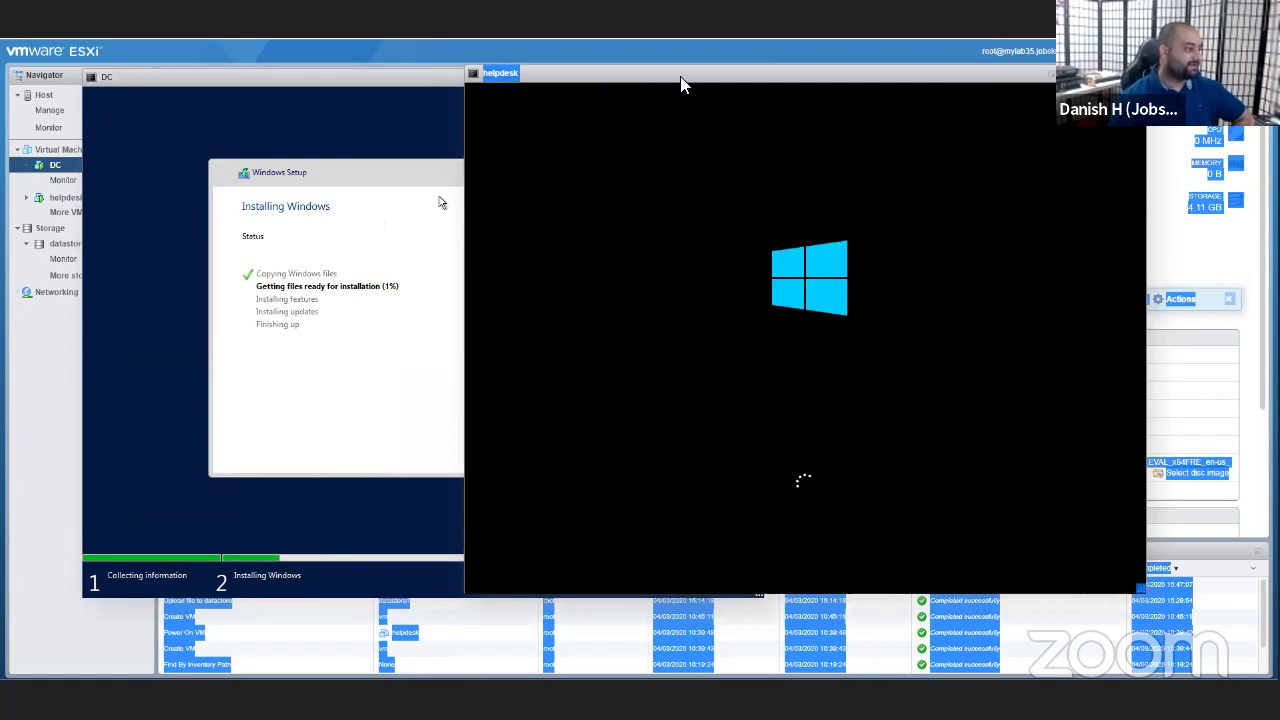
click(411, 72)
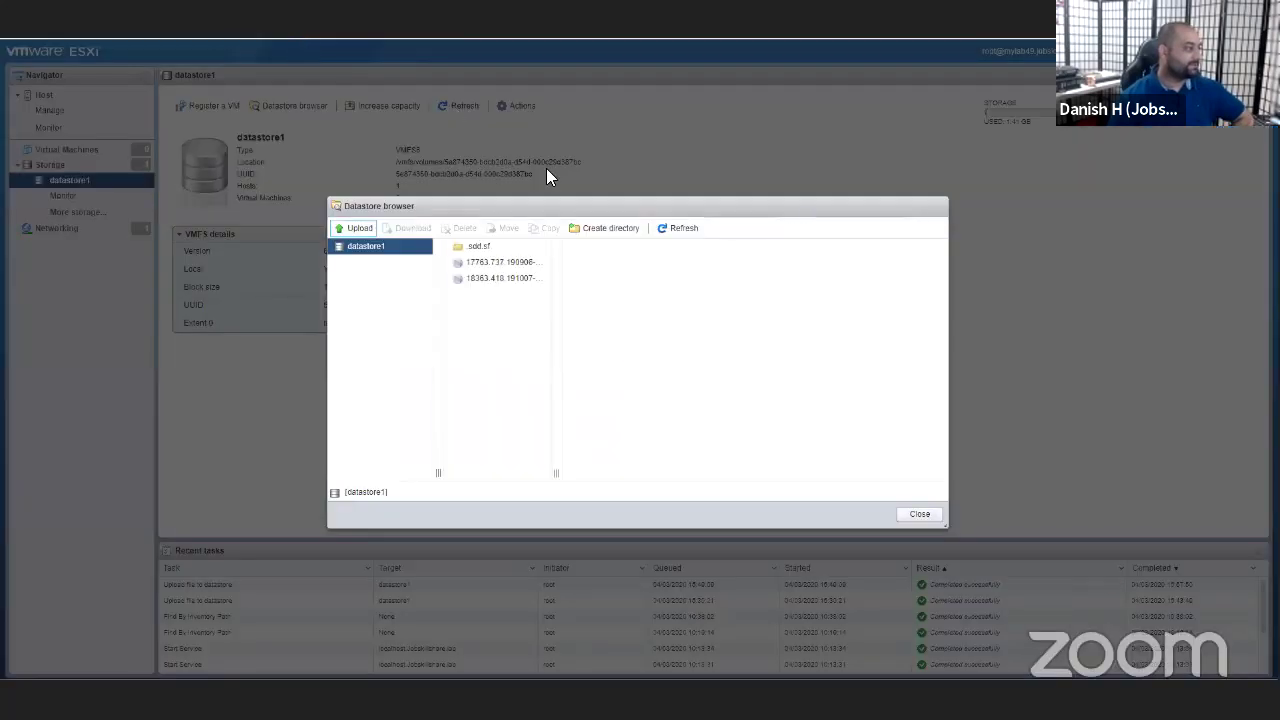
Step: Select the 18363 ISO, close the datastore browser and go to Virtual Machines
click(500, 278)
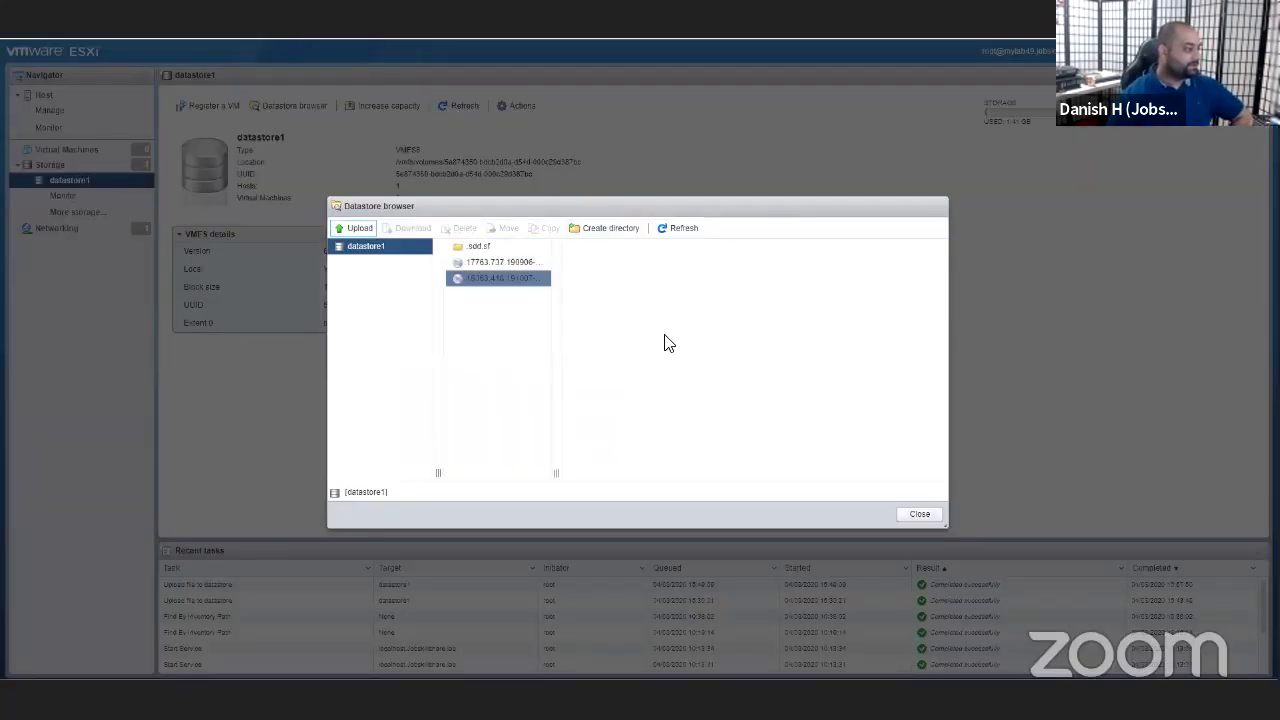
click(918, 512)
click(120, 150)
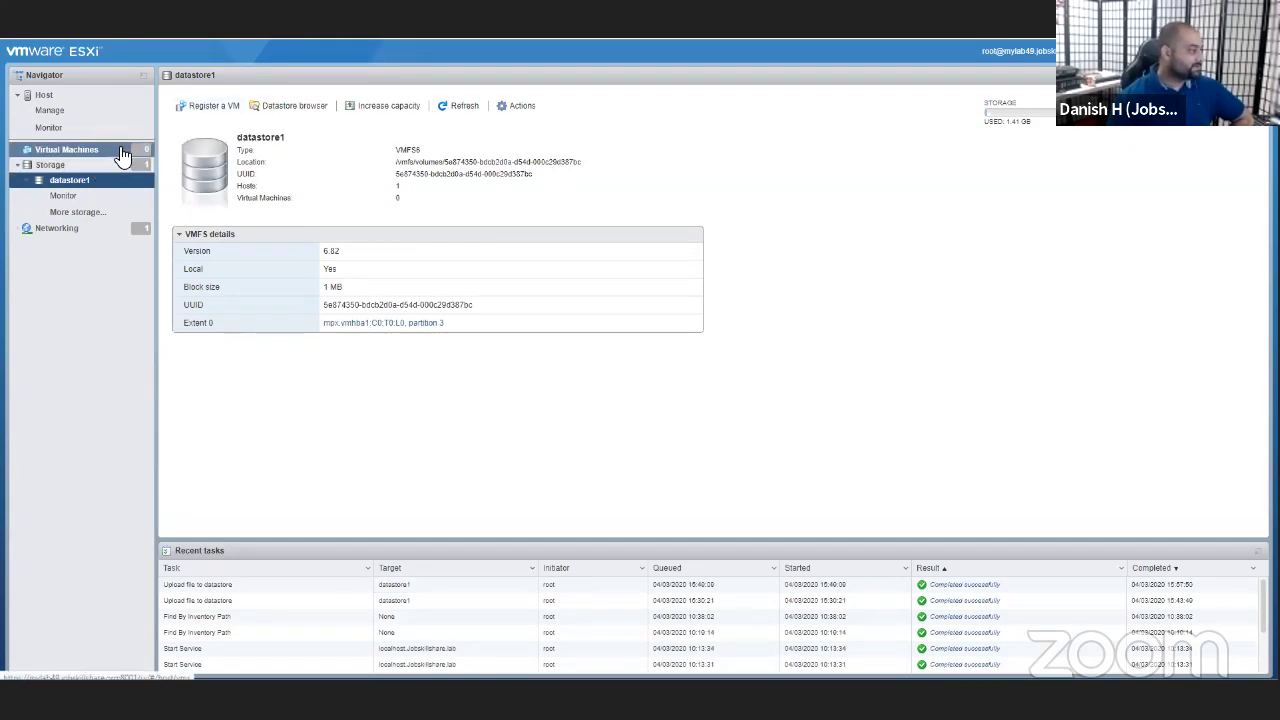
Step: Start a new VM named helpdesk with guest OS Windows / Windows 10 (64-bit)
click(196, 105)
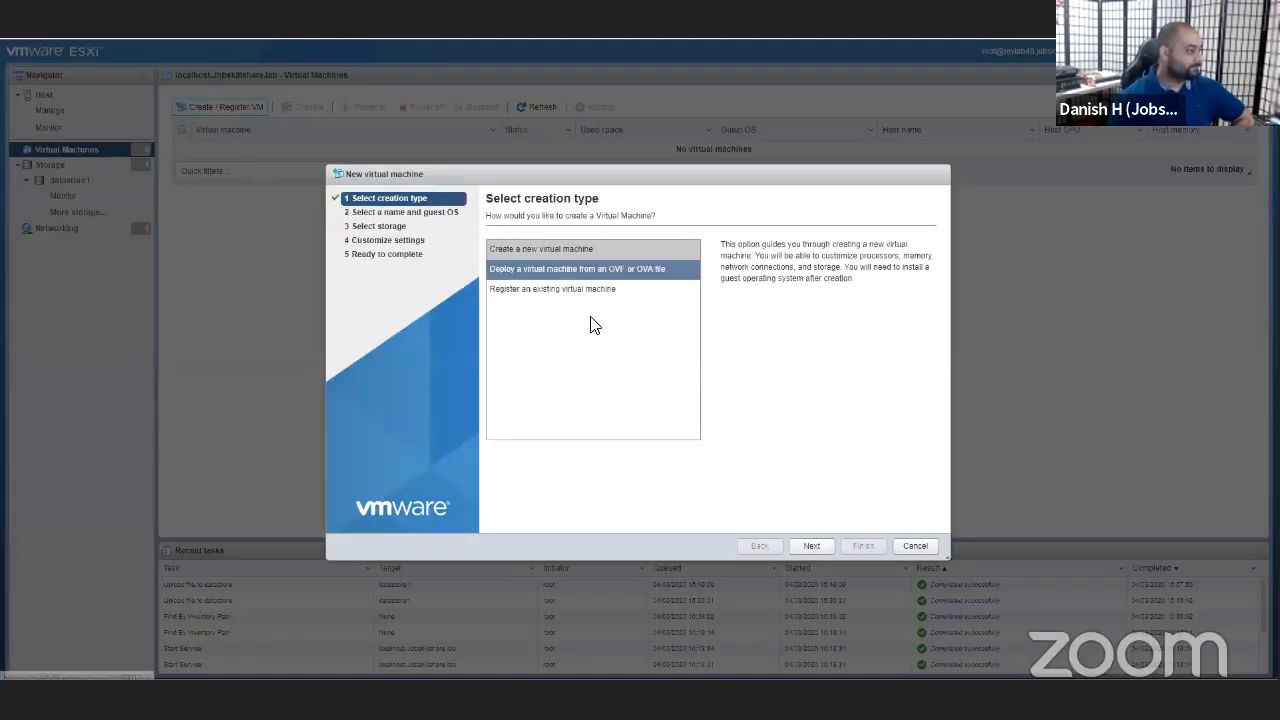
click(828, 547)
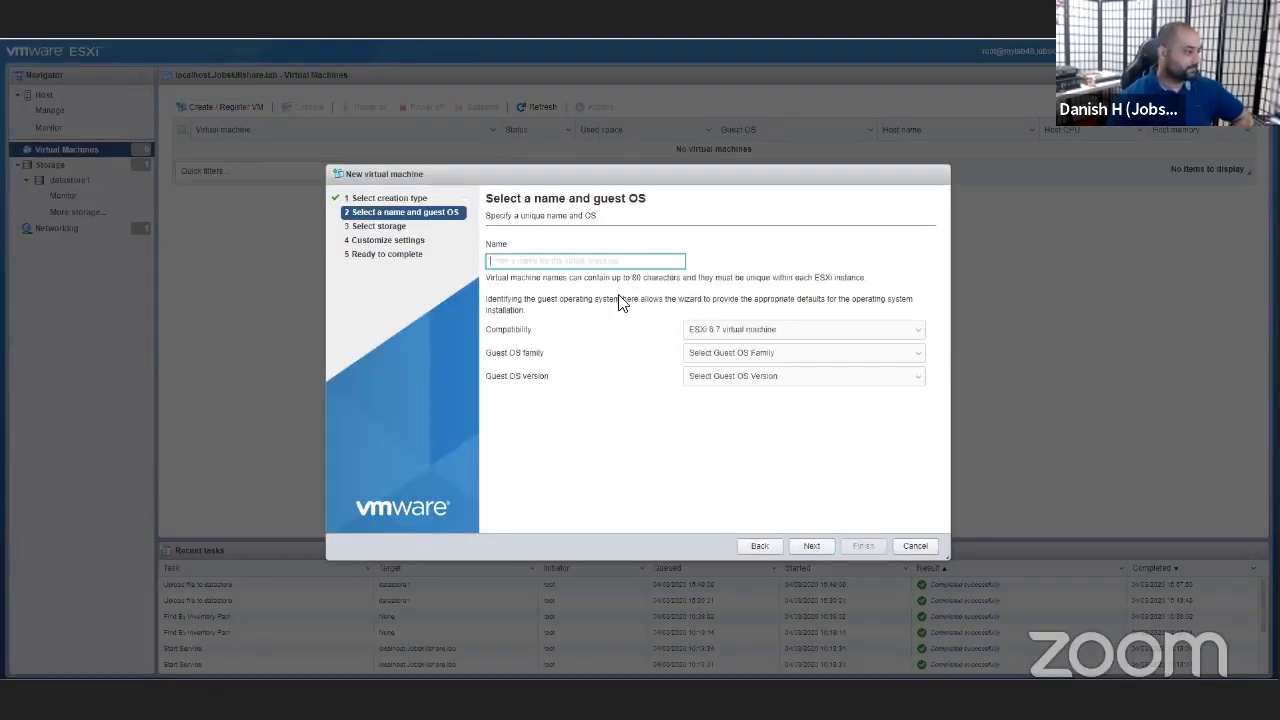
text(helpdesk)
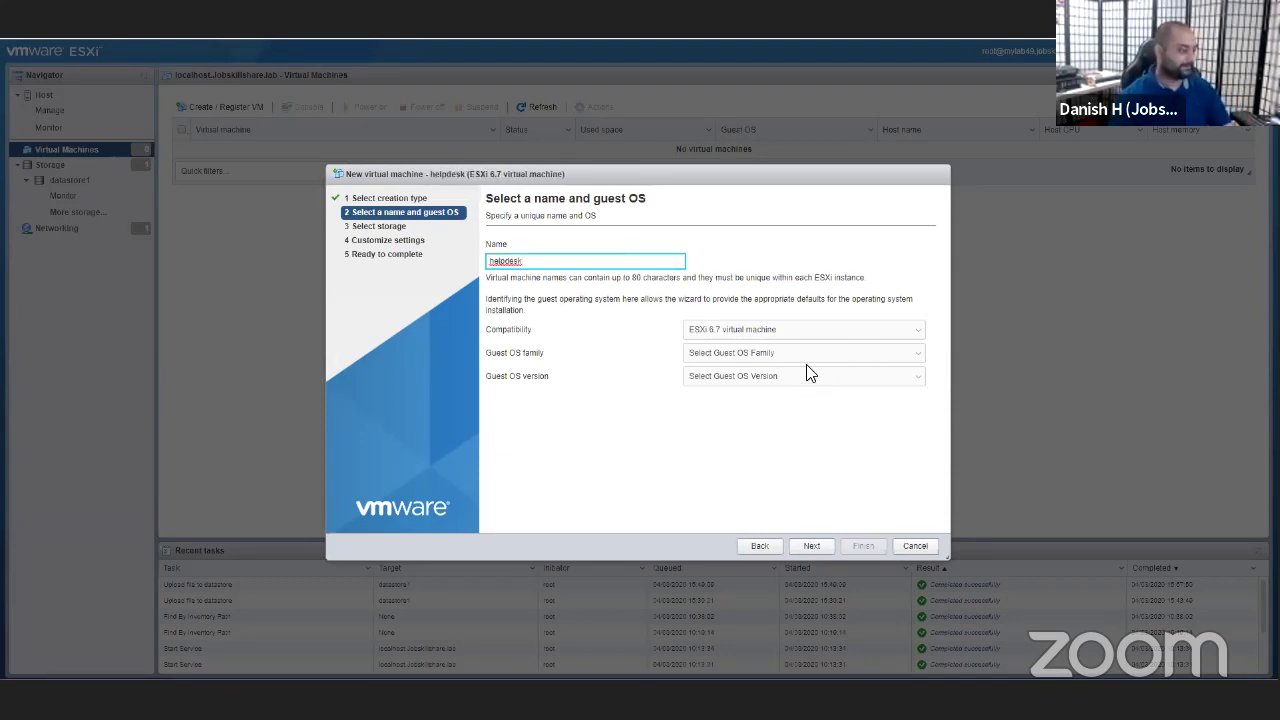
click(748, 362)
click(748, 410)
click(737, 378)
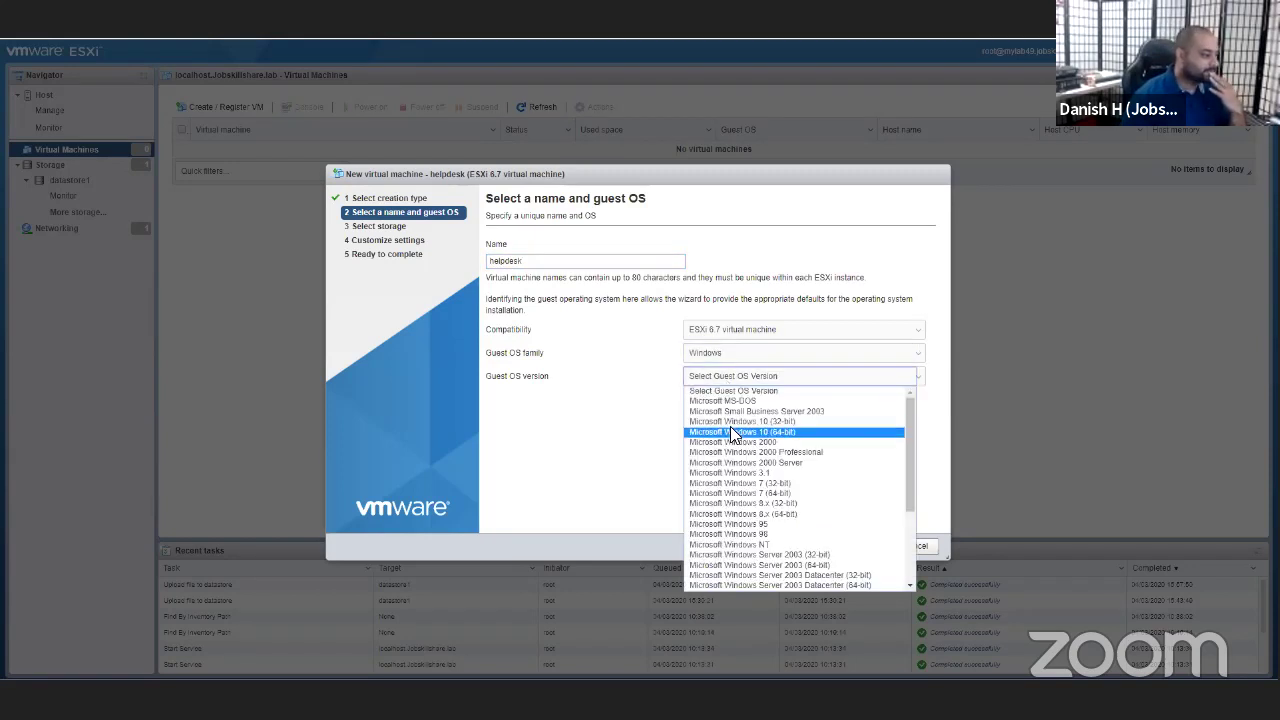
scroll(805, 505, down, 4)
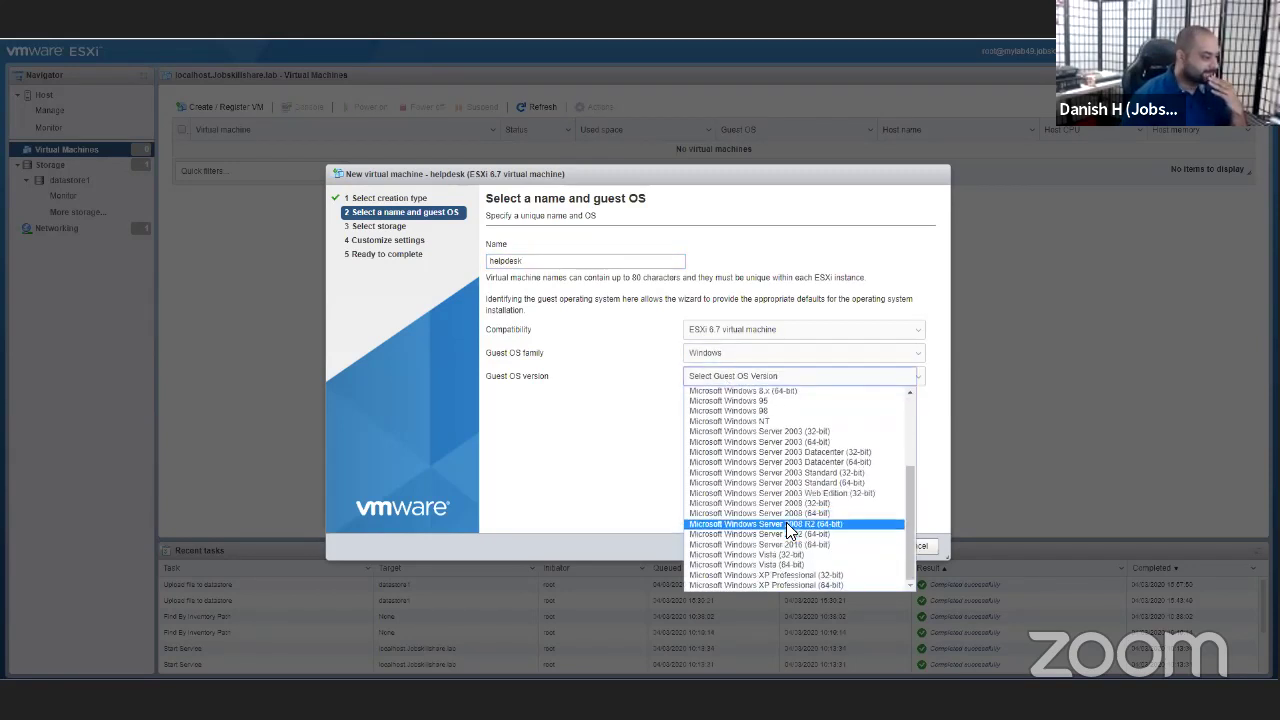
scroll(780, 505, up, 3)
click(763, 432)
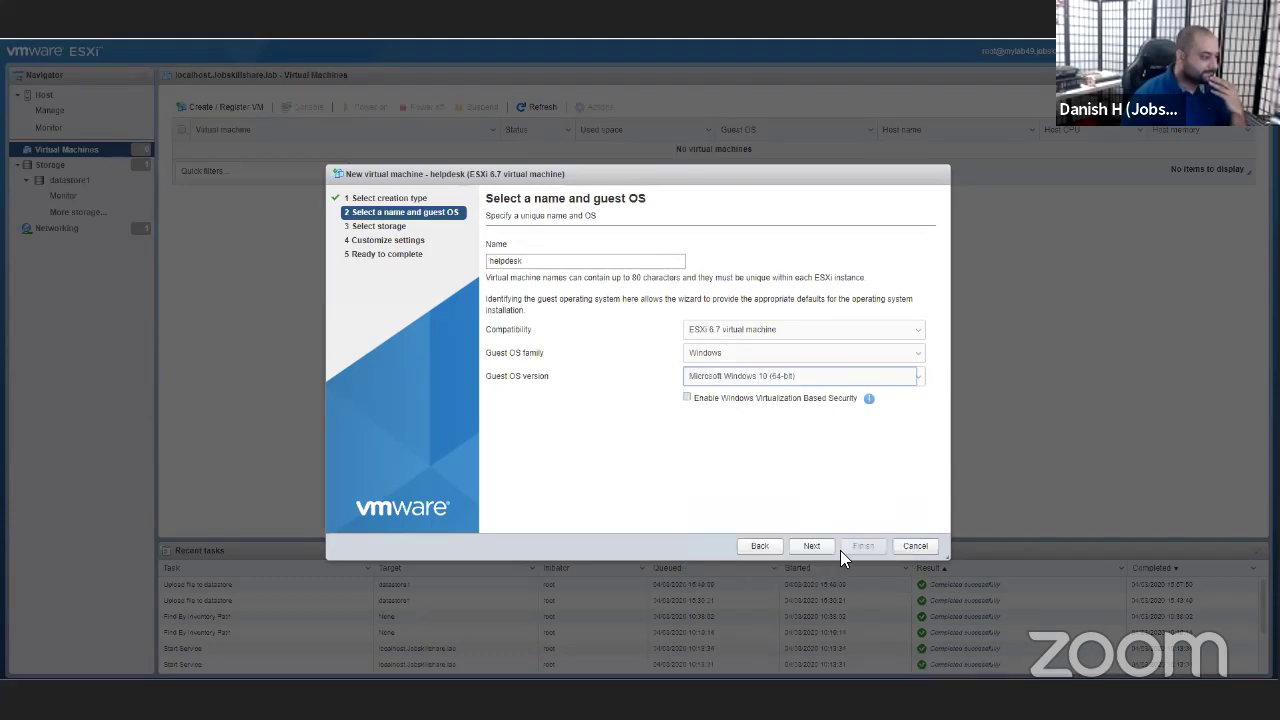
Step: Keep datastore1, attach the 18363 Windows 10 ISO to CD/DVD Drive 1, and finish
click(812, 546)
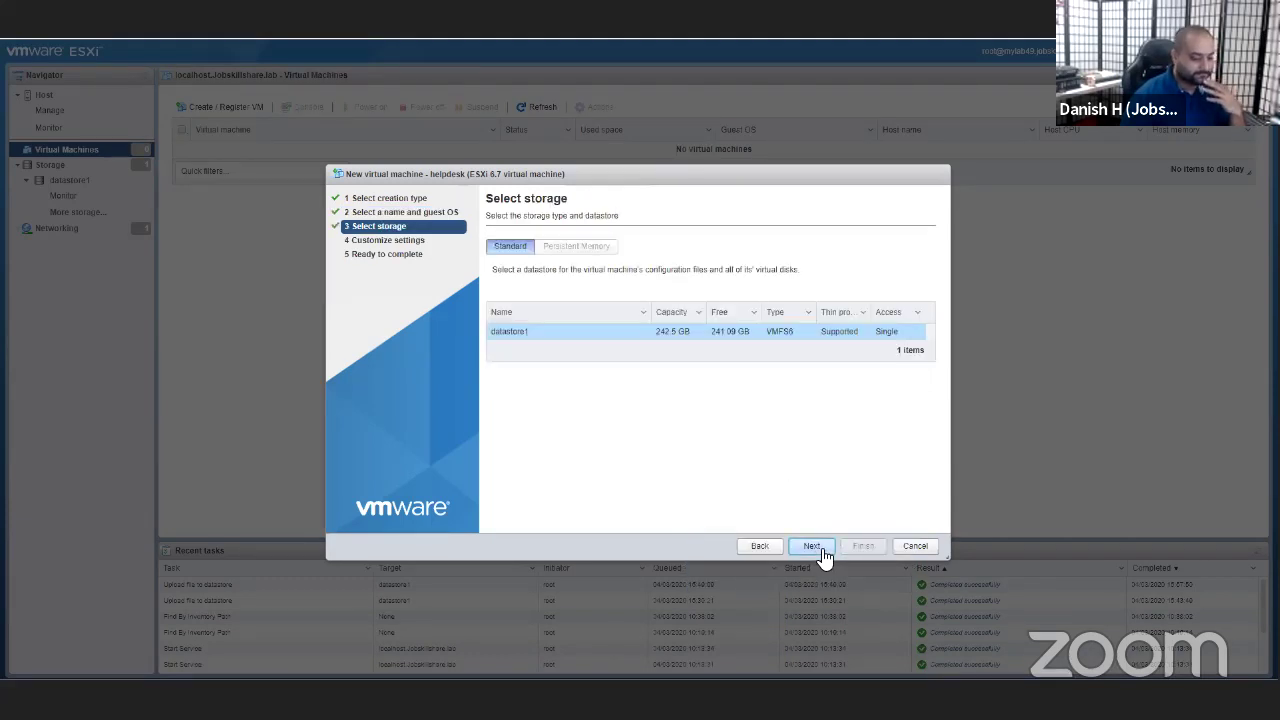
click(818, 549)
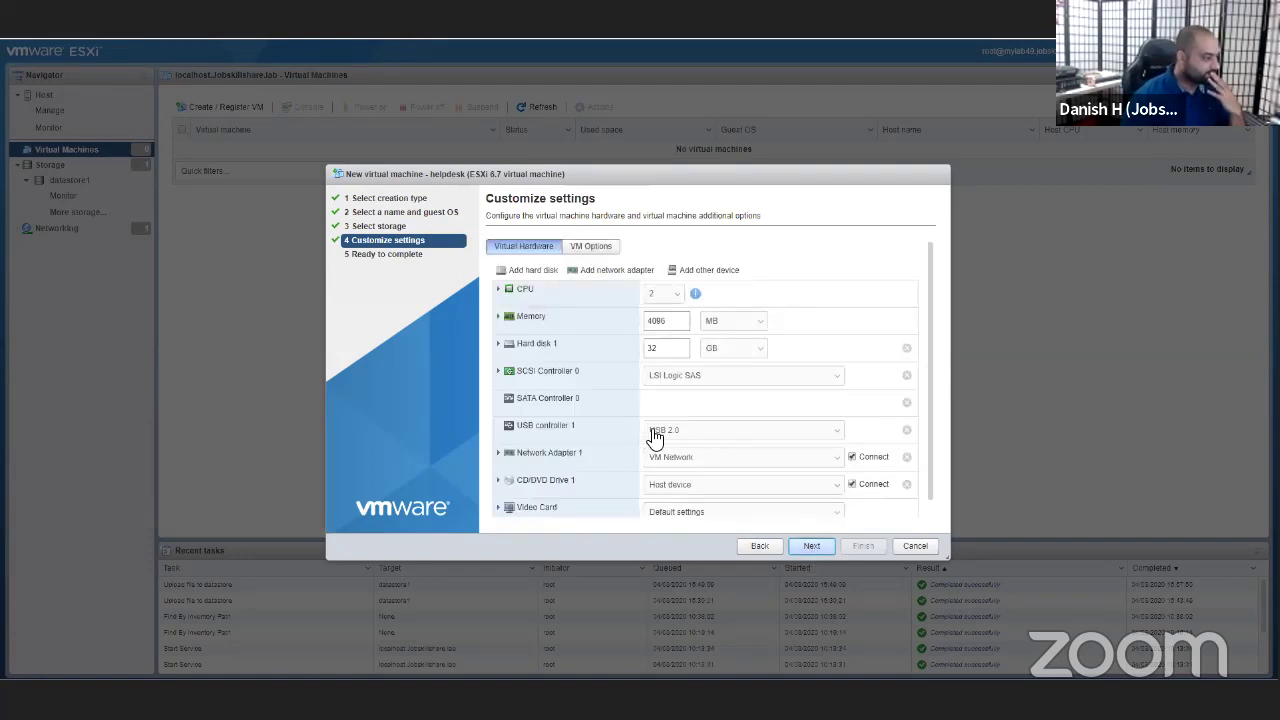
click(497, 345)
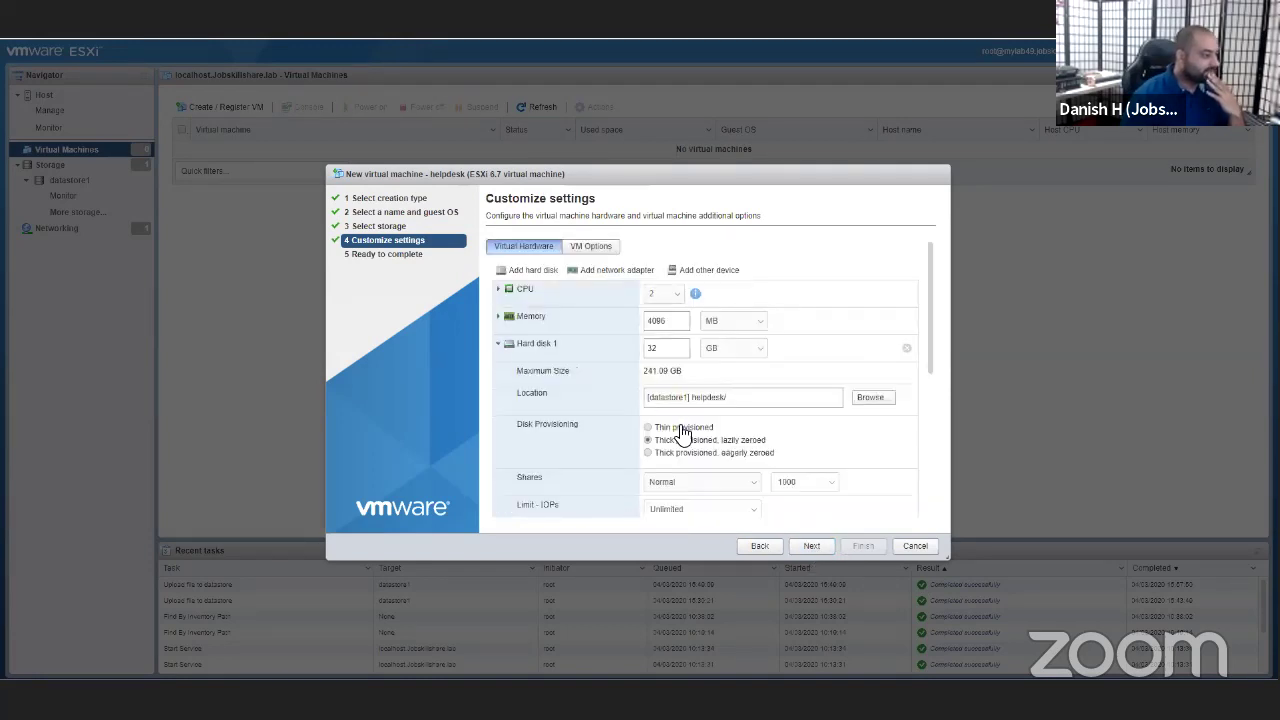
scroll(578, 420, down, 5)
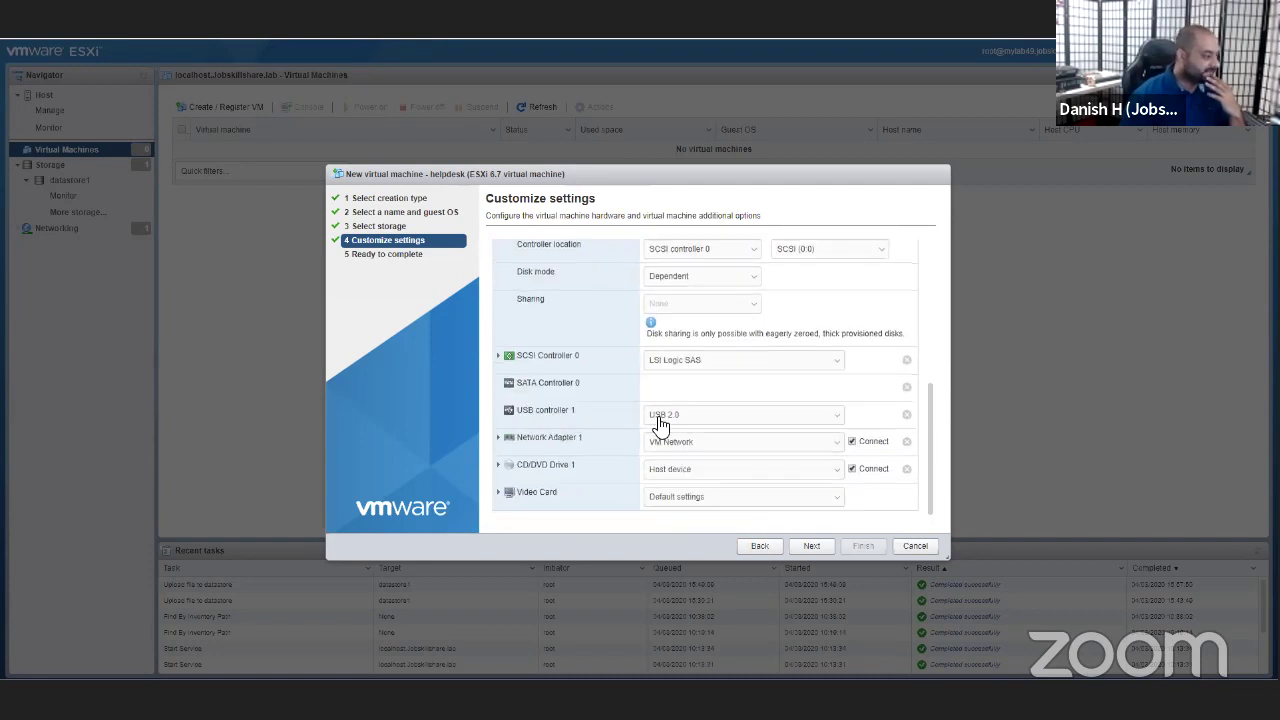
click(499, 470)
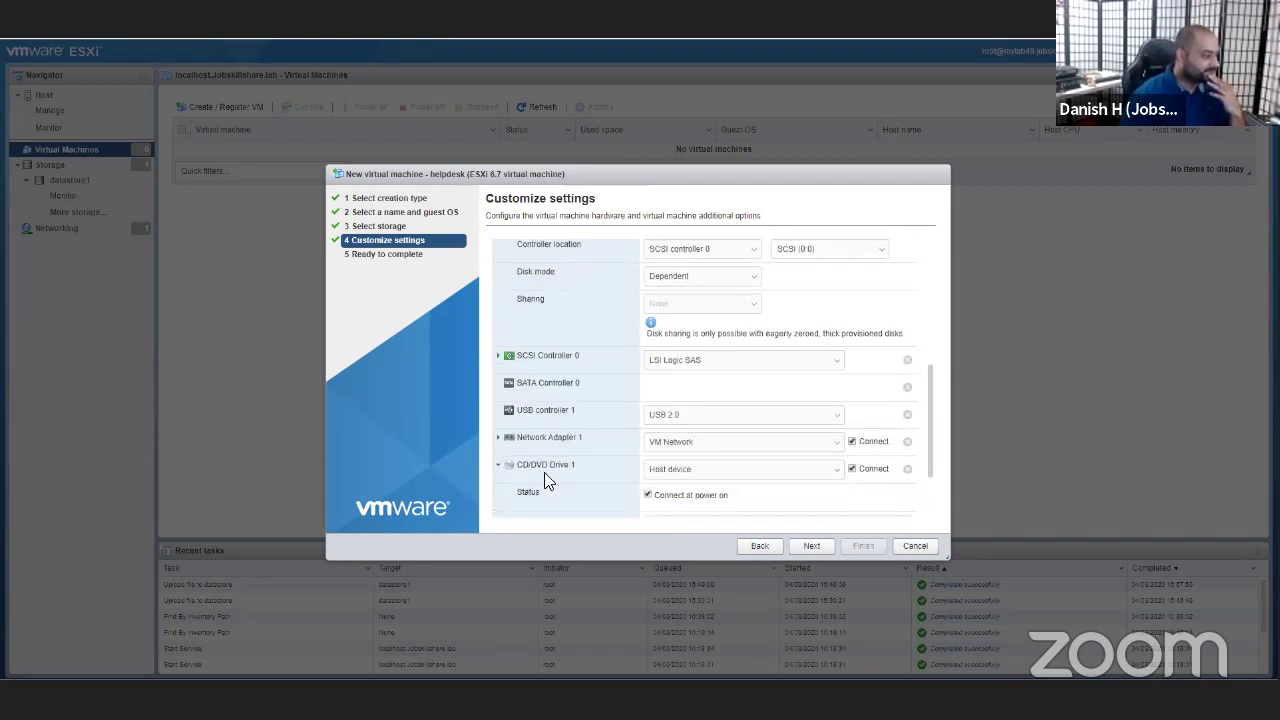
click(658, 469)
click(669, 494)
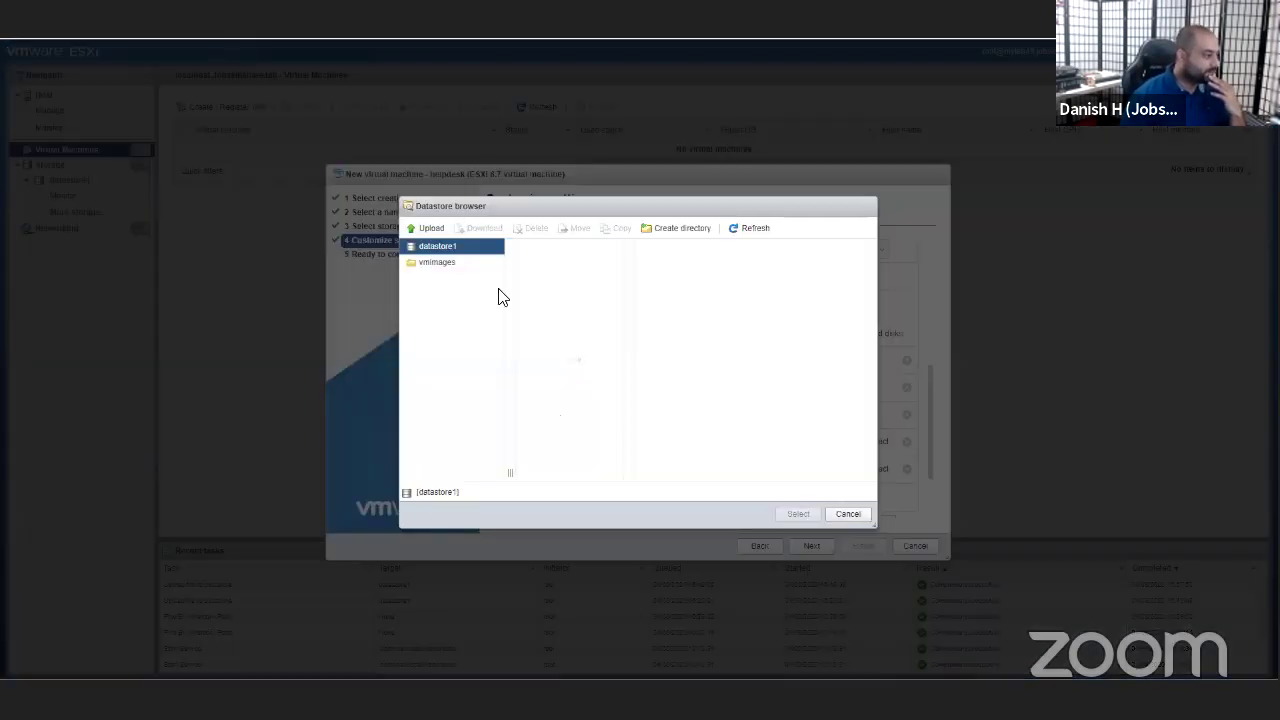
click(521, 276)
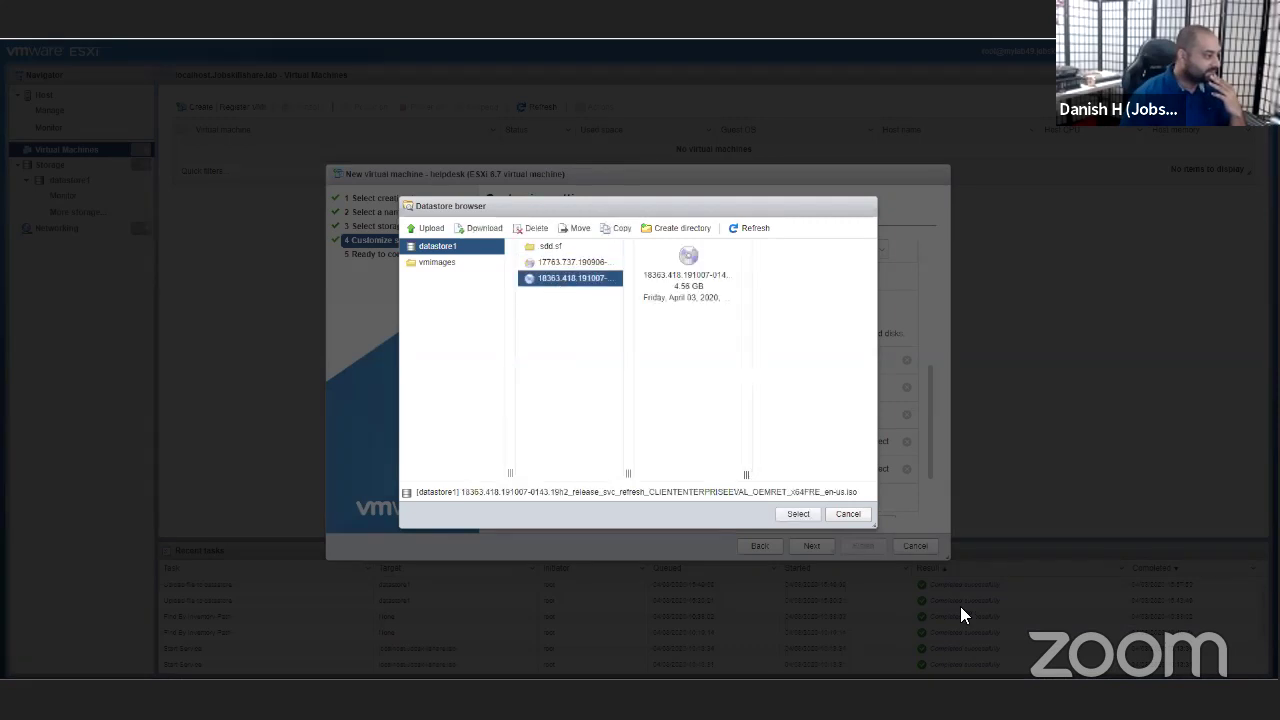
click(810, 520)
click(810, 545)
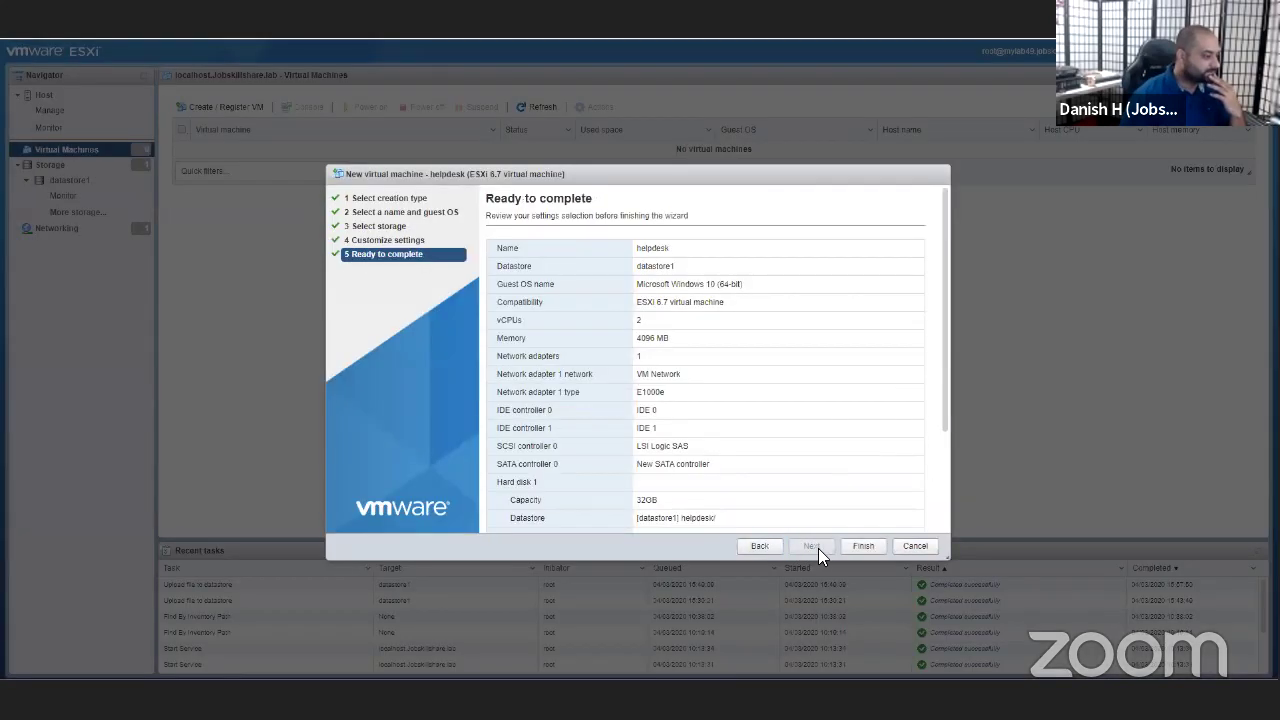
click(862, 546)
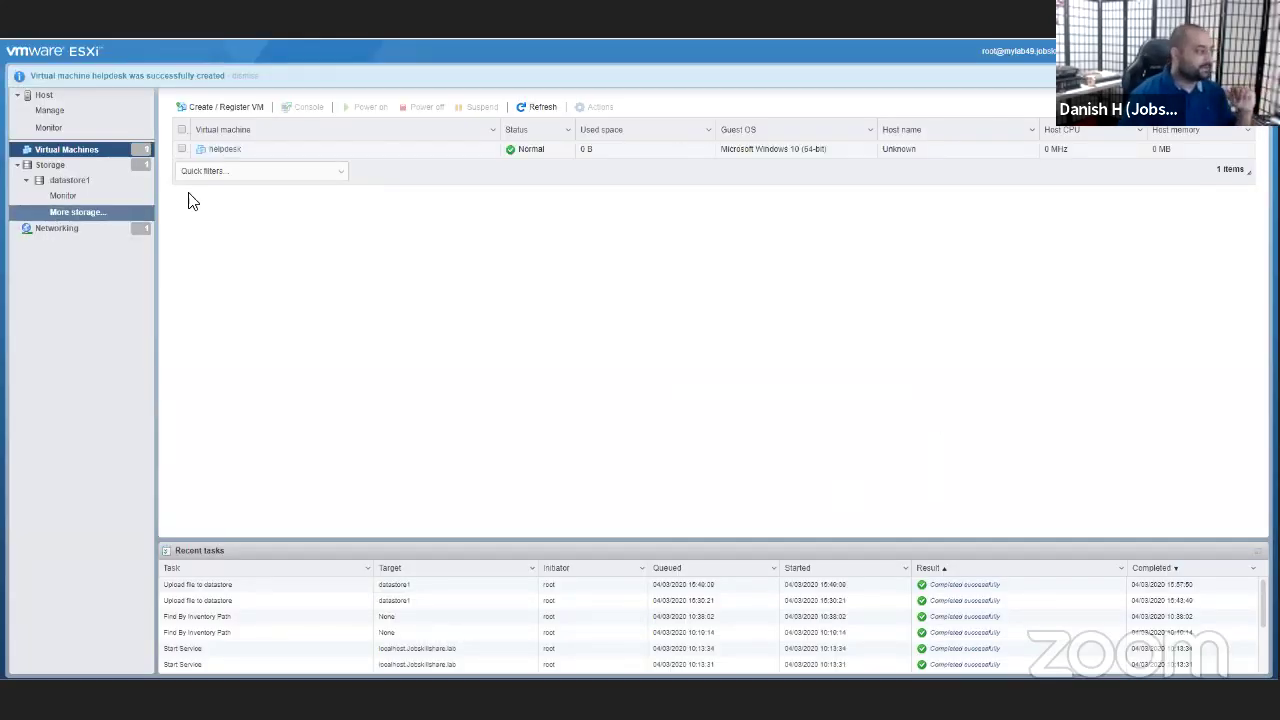
Step: Select the helpdesk row to show its Windows 10, 2 CPU, 4 GB summary
click(229, 152)
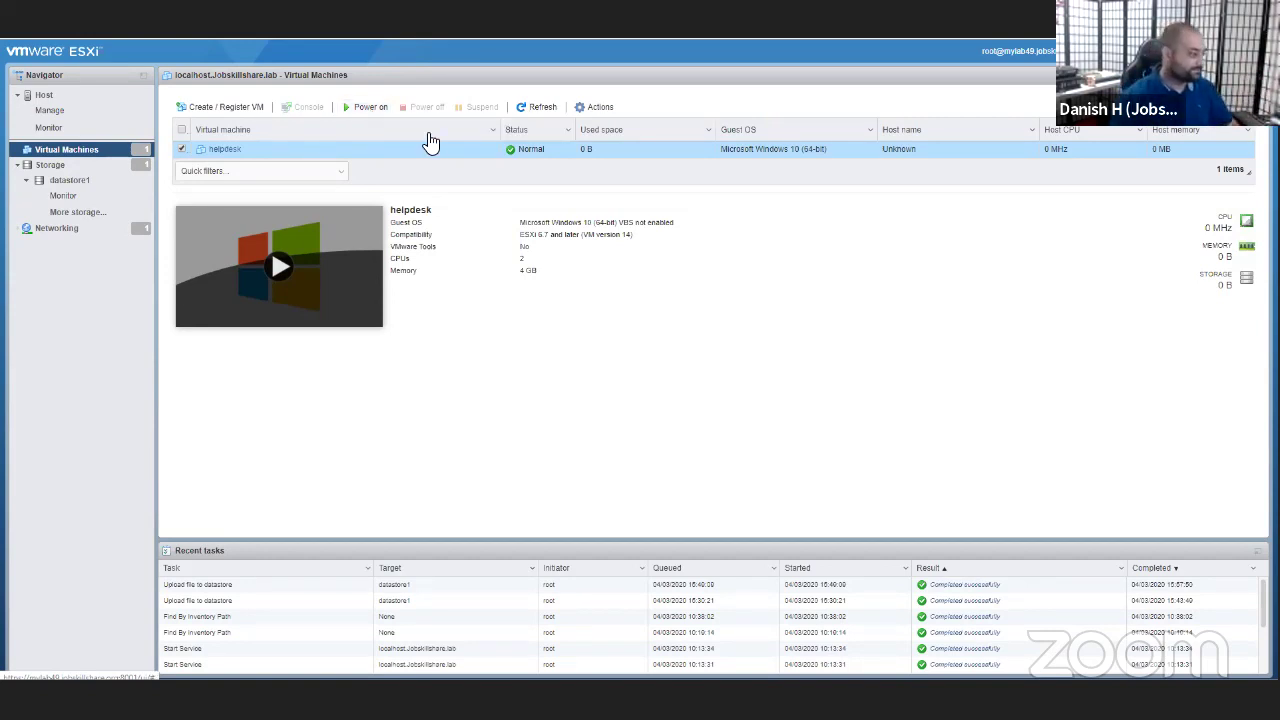
Step: Power on helpdesk, open its browser console and boot it from the Windows ISO
click(364, 110)
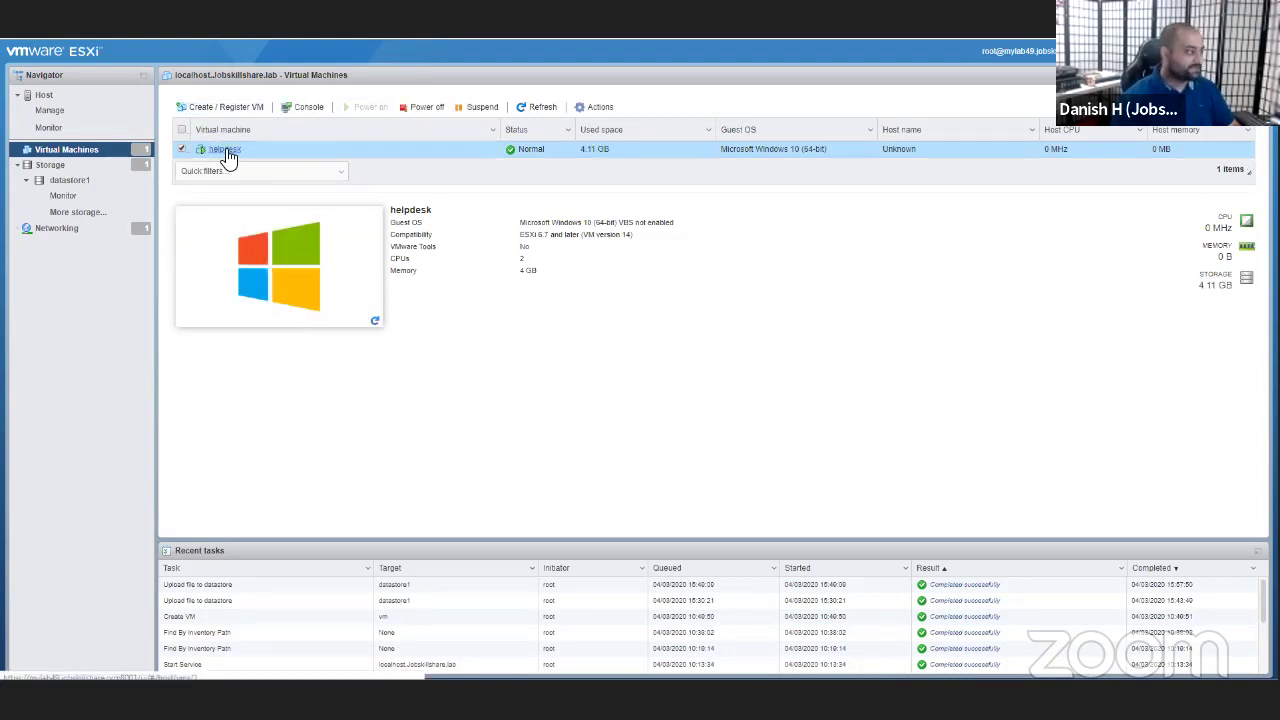
click(226, 152)
click(203, 102)
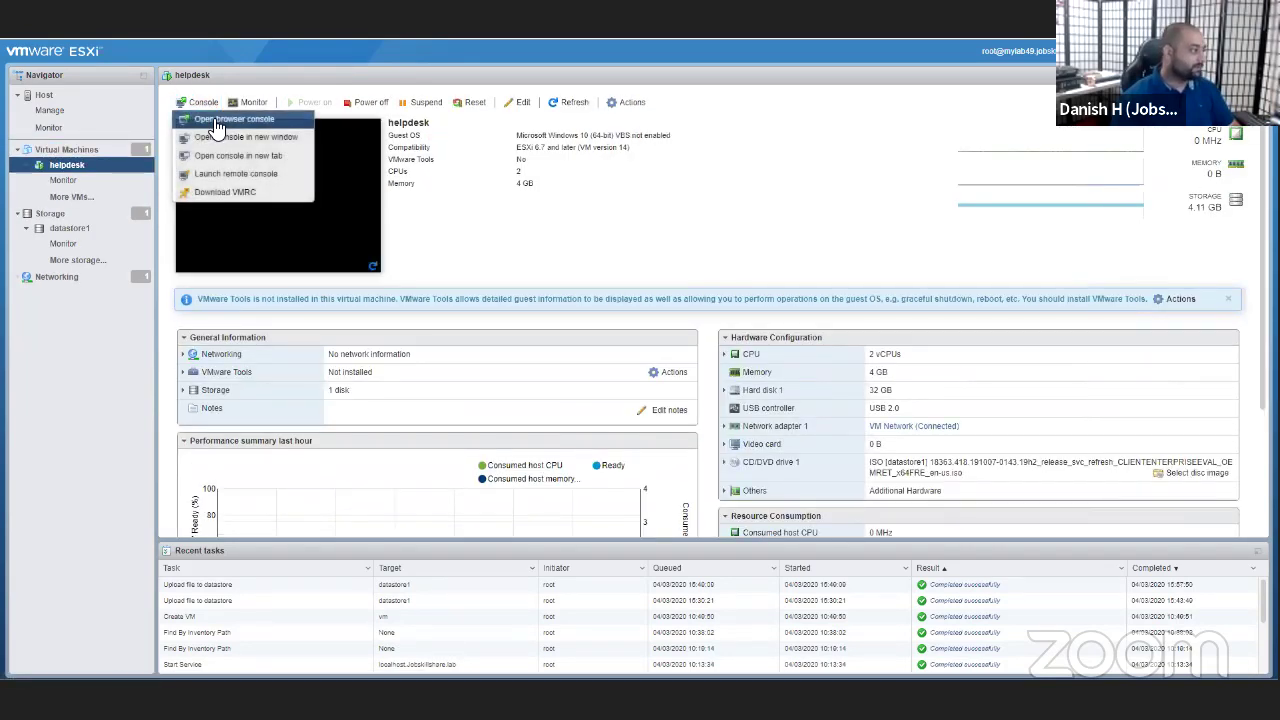
click(228, 116)
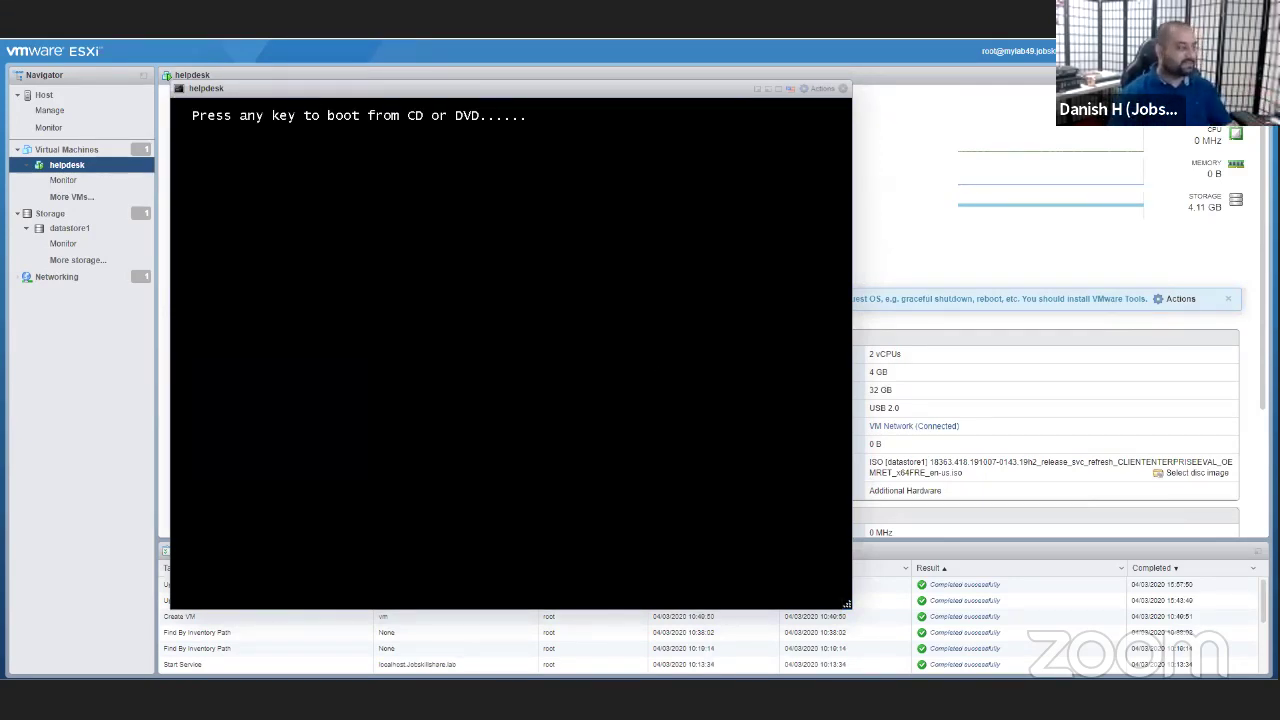
key(Return)
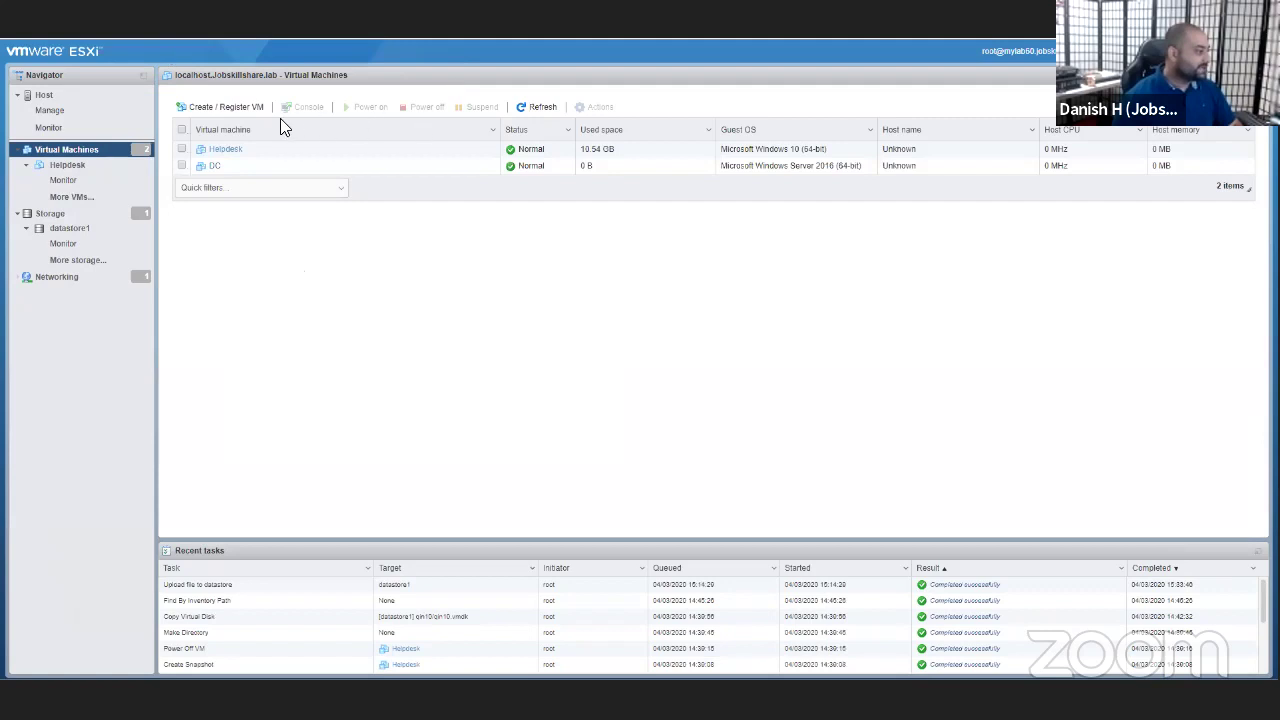
Step: Power on DC in its console, boot from the 17763 Server ISO, and move the window aside
click(215, 167)
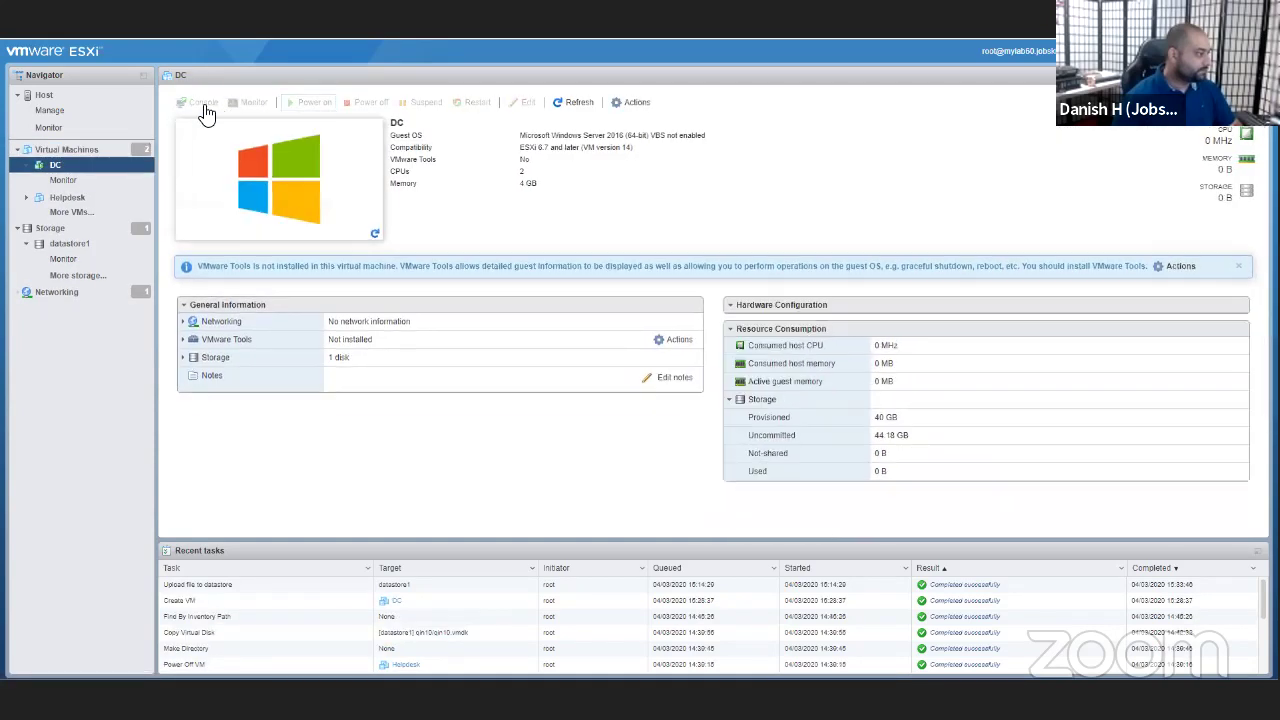
click(200, 102)
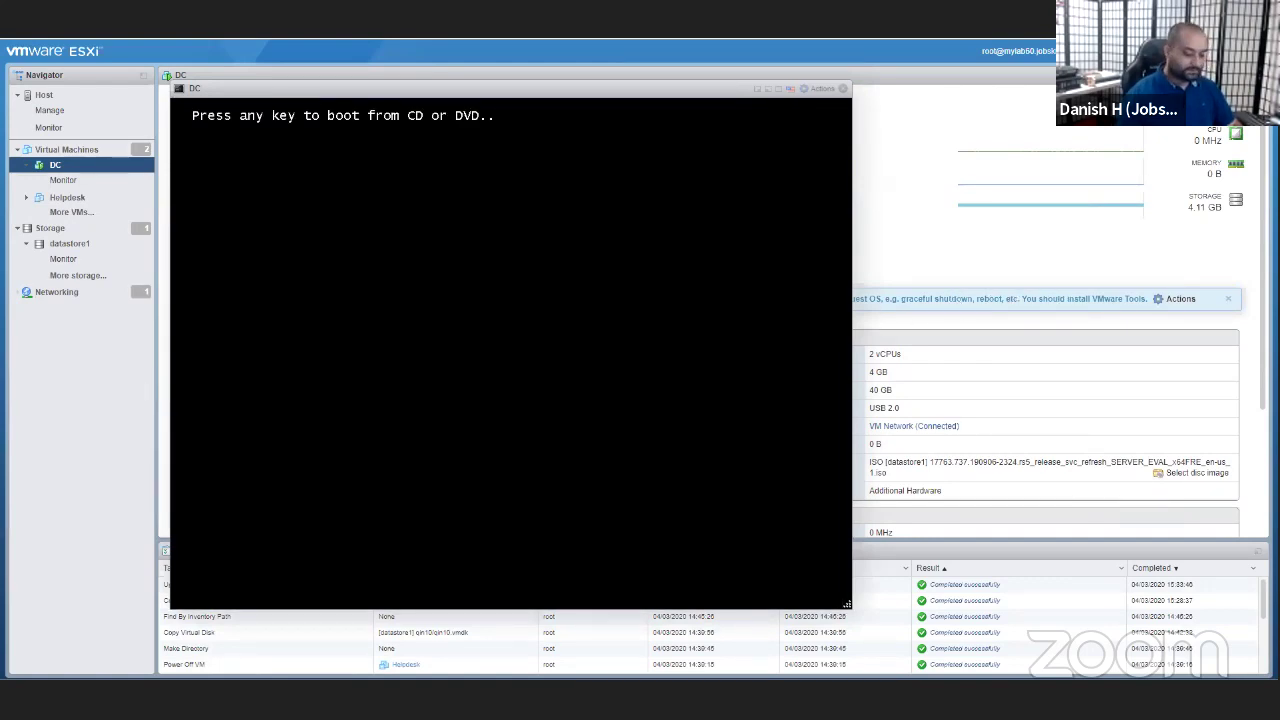
key(Return)
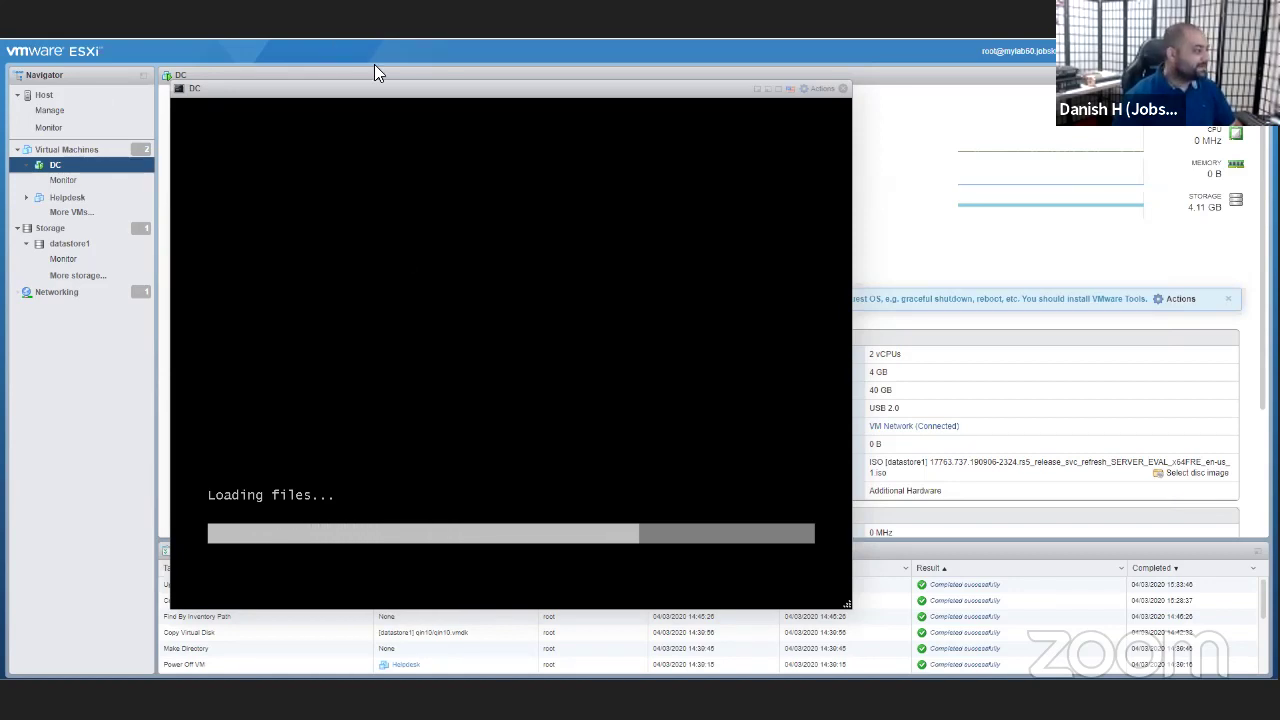
drag(374, 88, 258, 109)
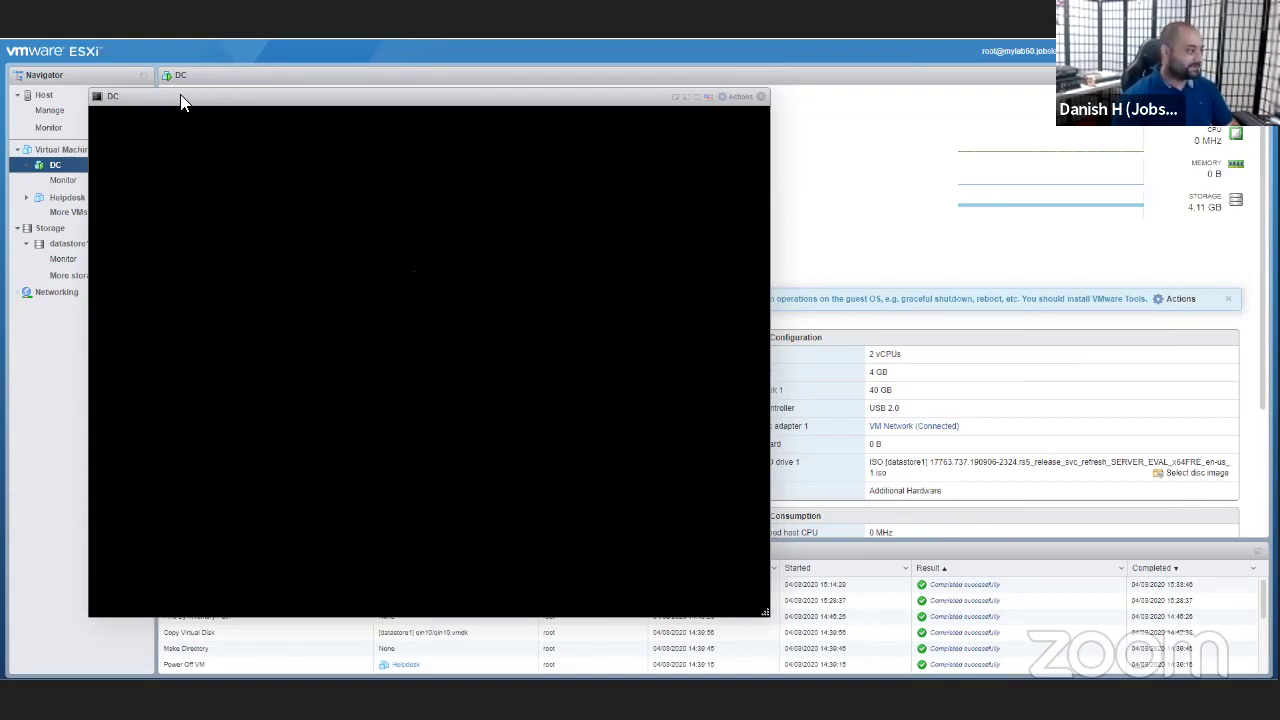
drag(180, 100, 200, 122)
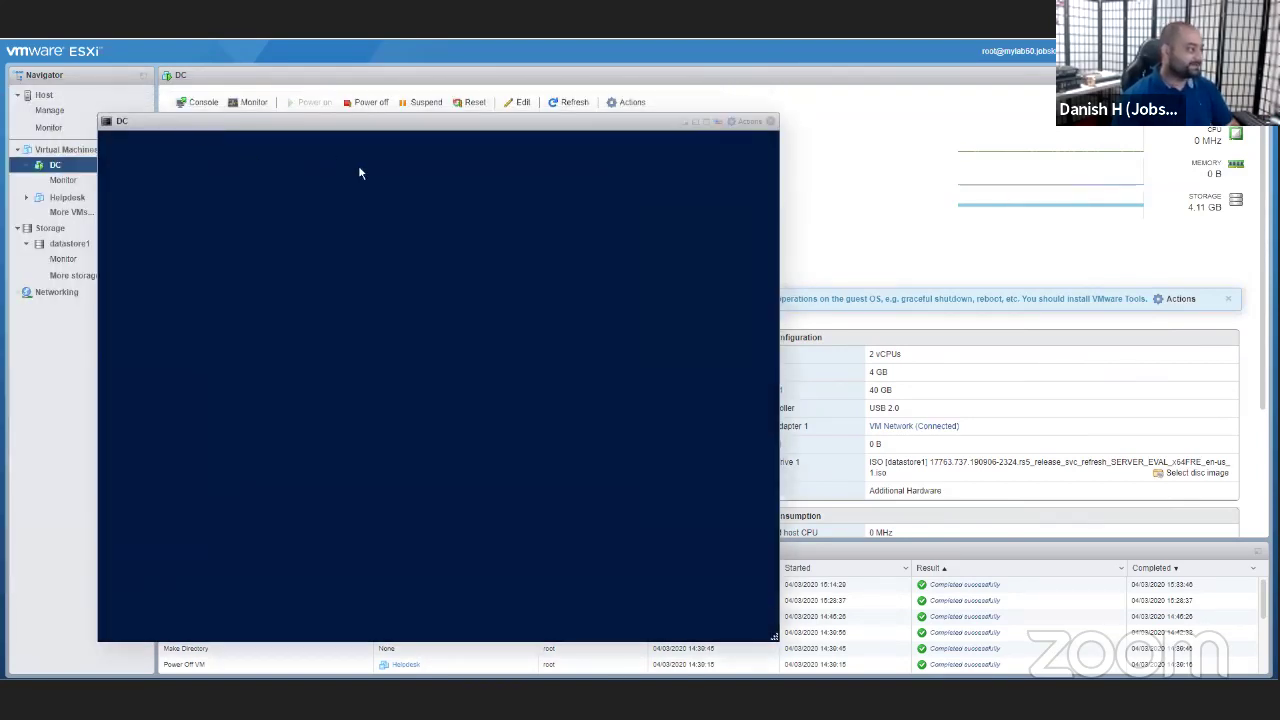
Step: Accept DC's default language settings, choose Install now, and reposition its console window
click(620, 498)
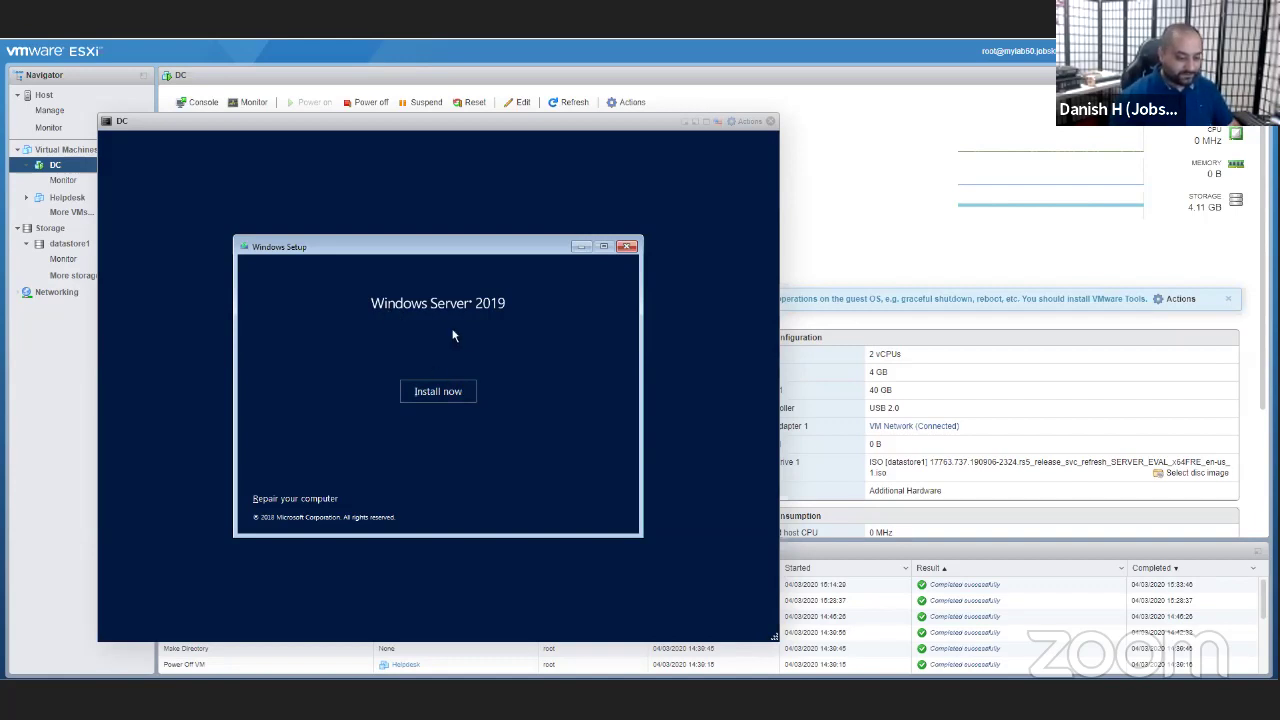
click(430, 393)
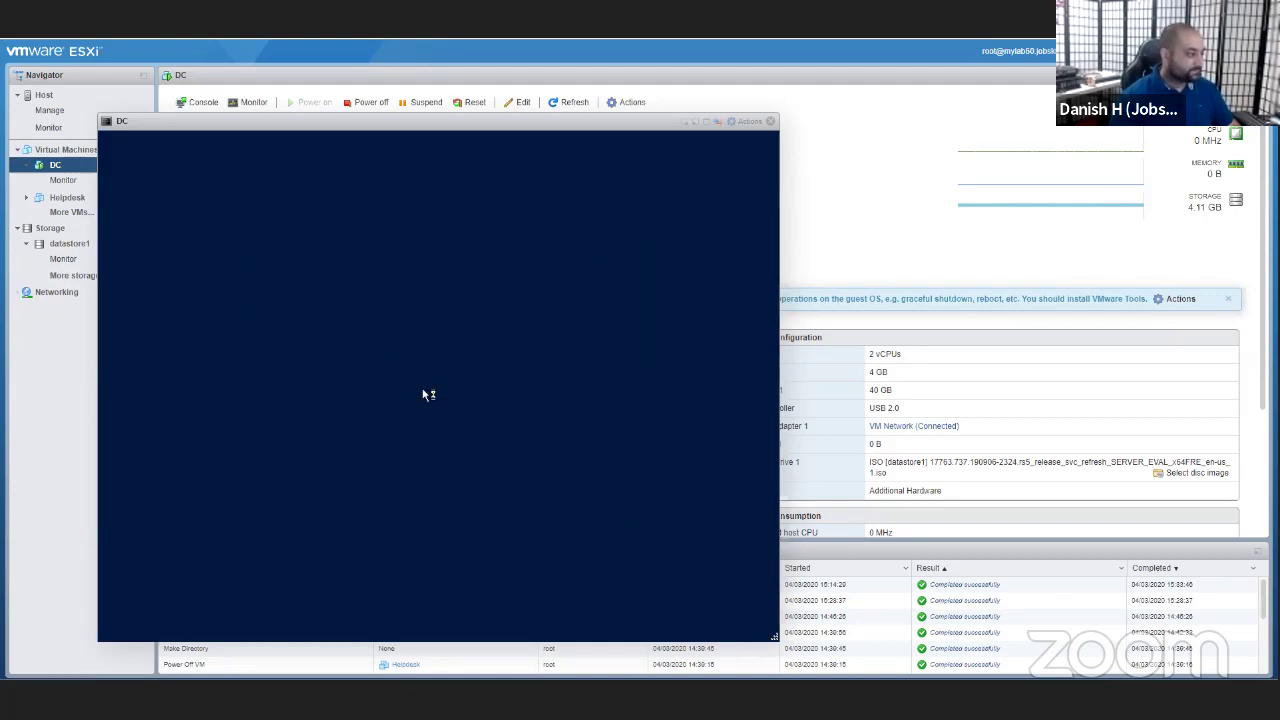
drag(292, 118, 306, 80)
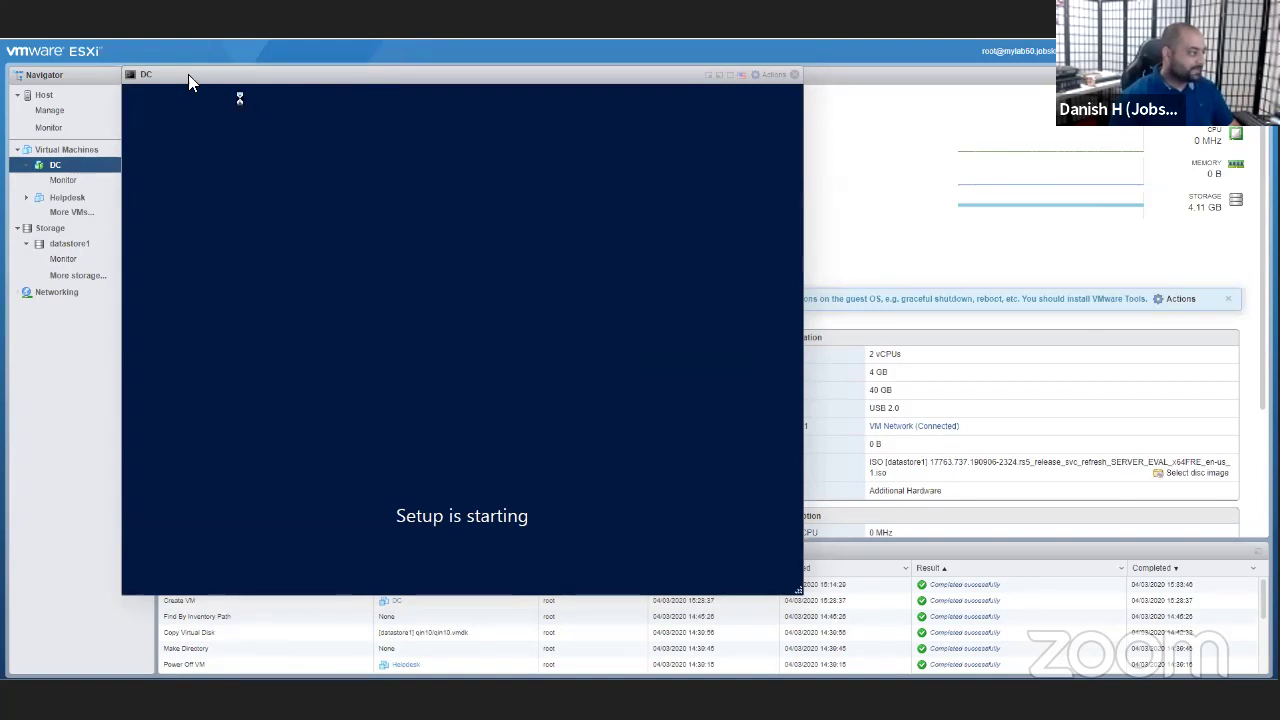
drag(187, 75, 208, 90)
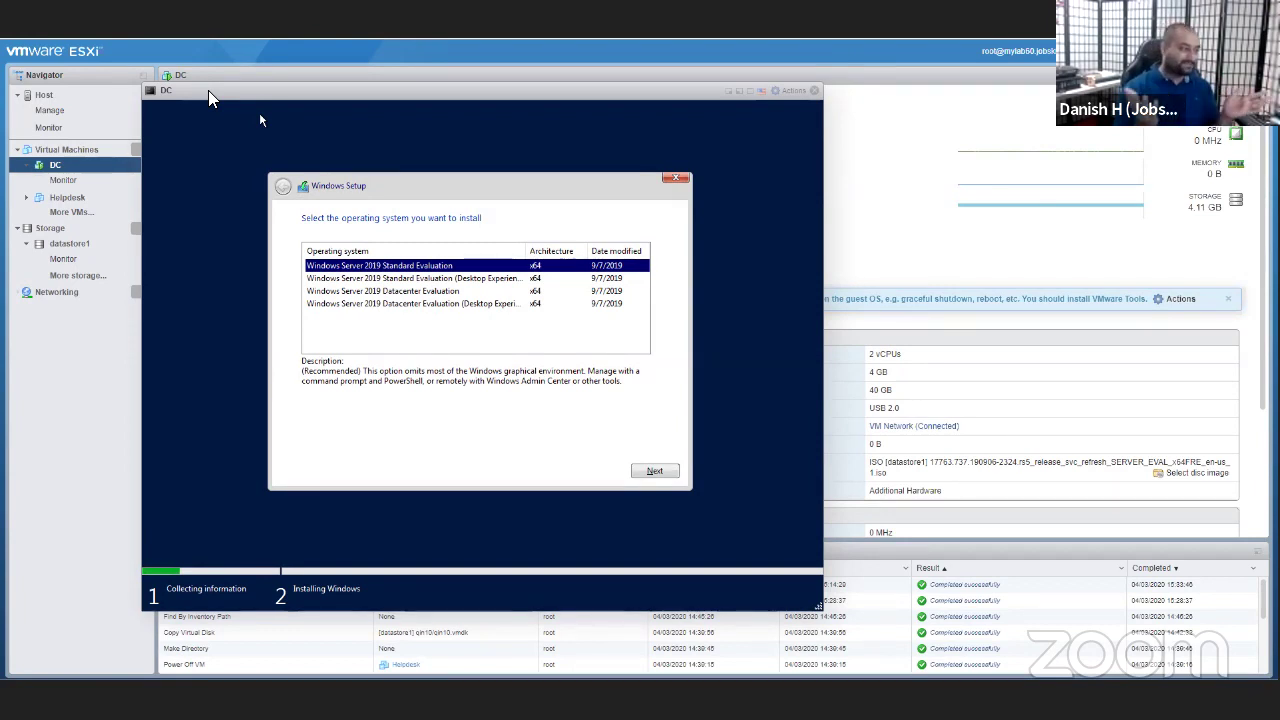
Step: On DC, pick Datacenter Evaluation (Desktop Experience), accept the licence terms and choose Custom install
click(418, 305)
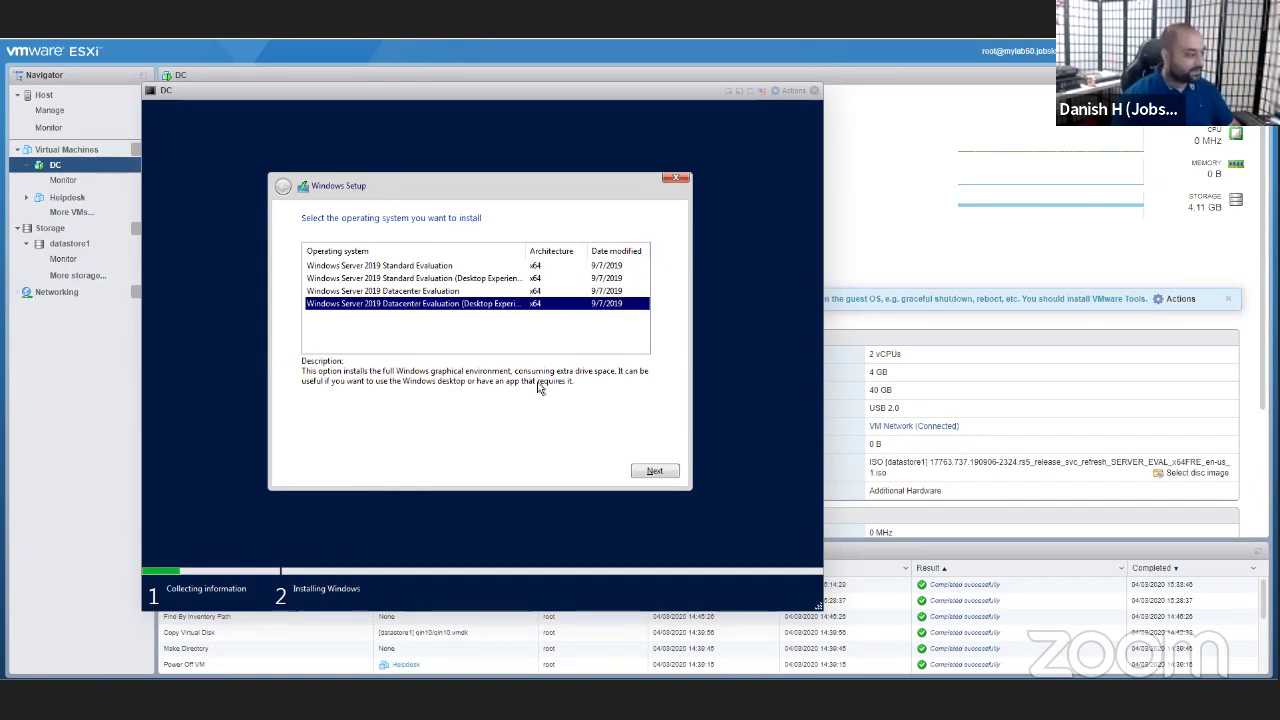
click(654, 472)
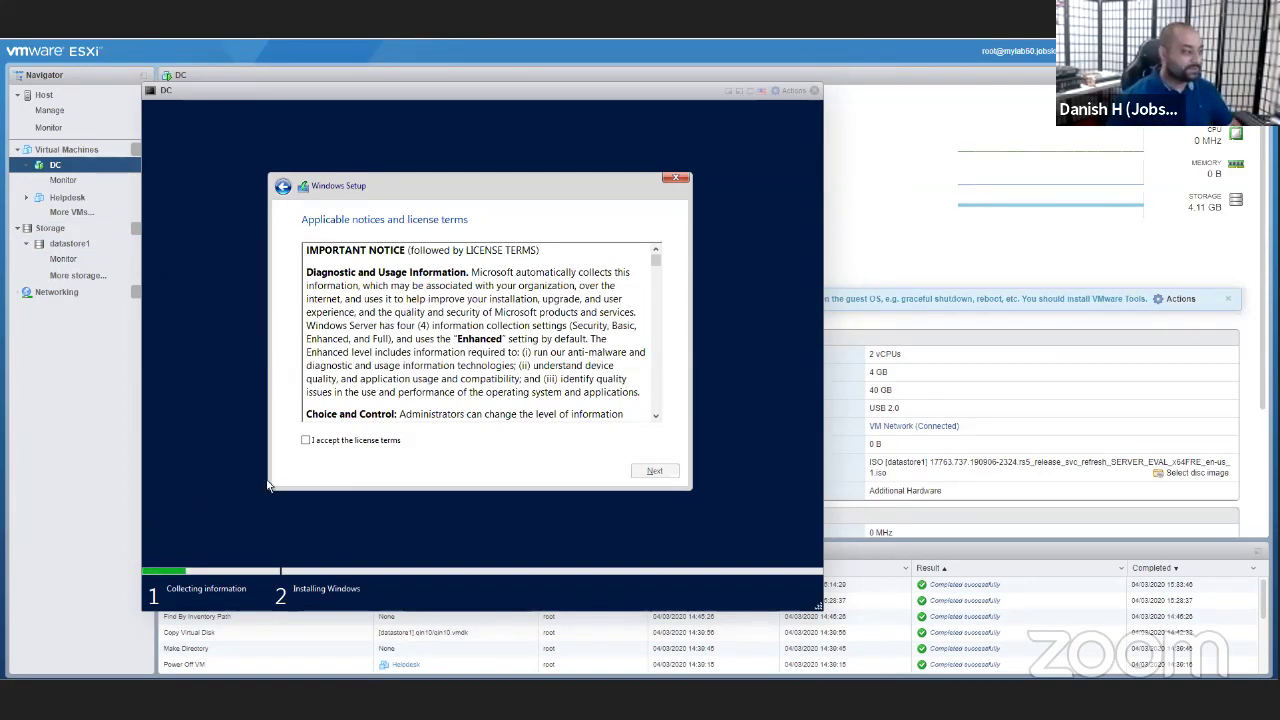
click(334, 441)
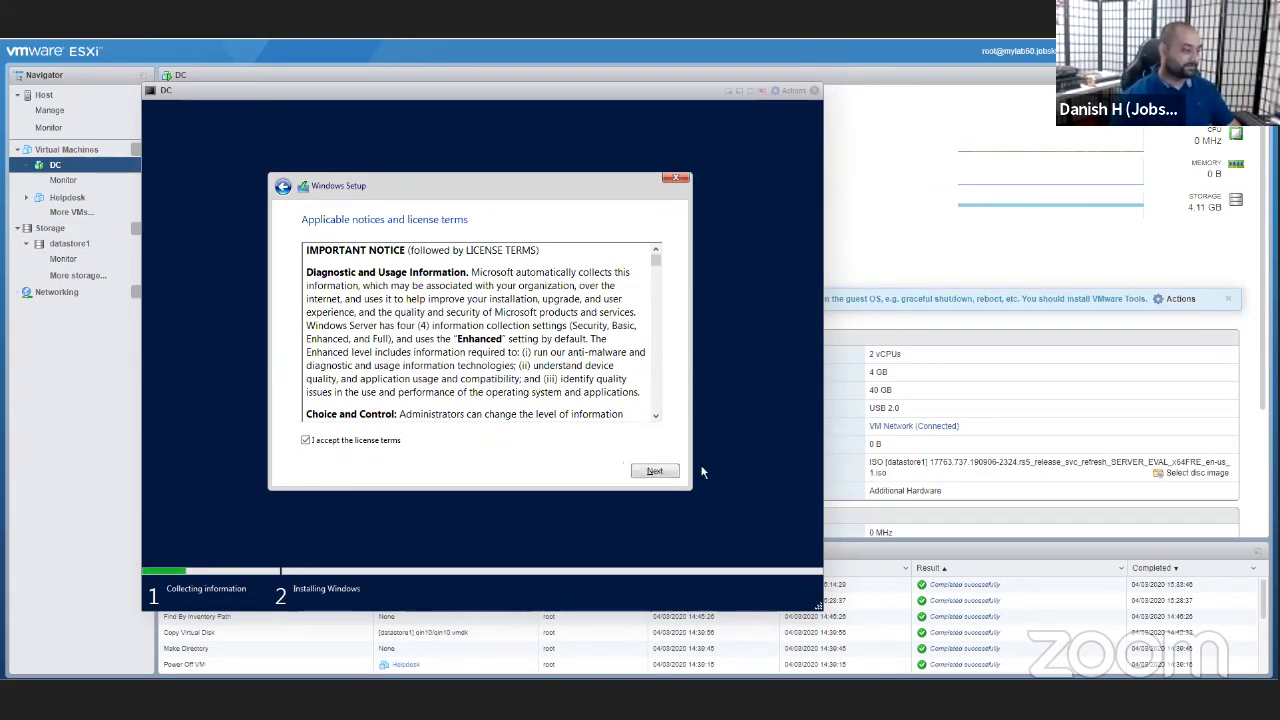
click(664, 472)
click(437, 342)
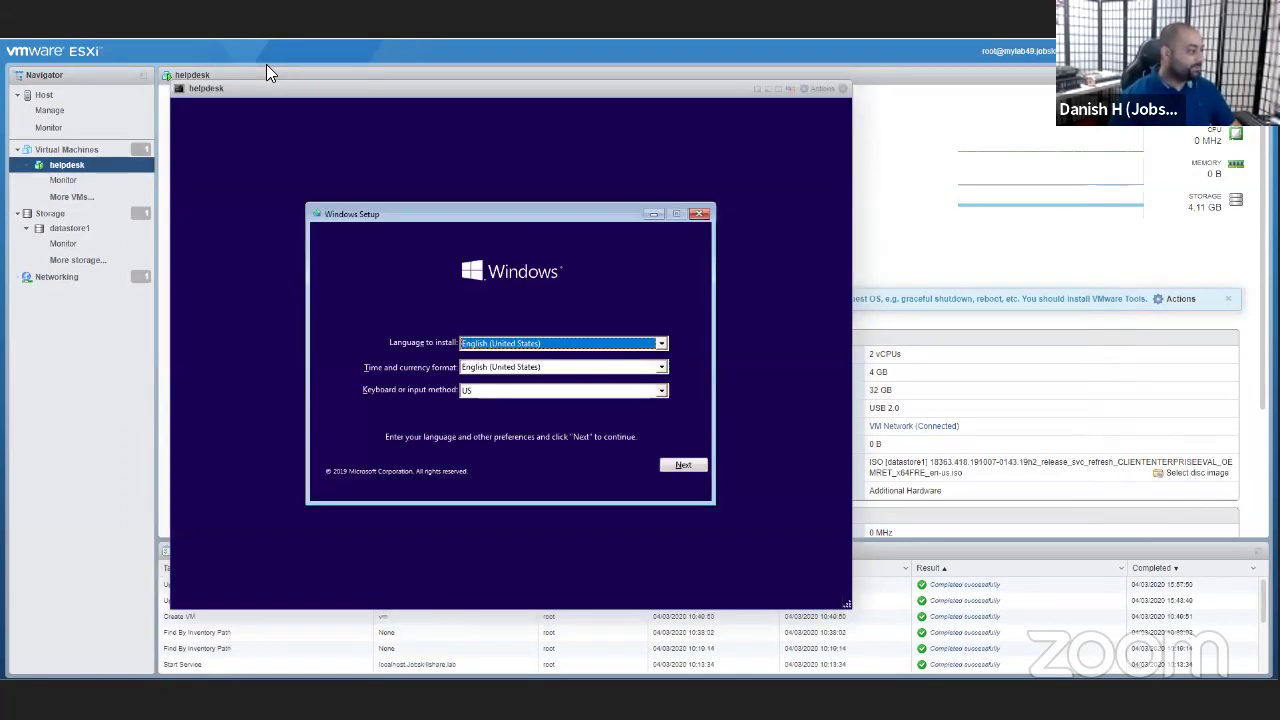
Step: Keep helpdesk's English (United States) language defaults and start the Windows 10 installation
click(675, 465)
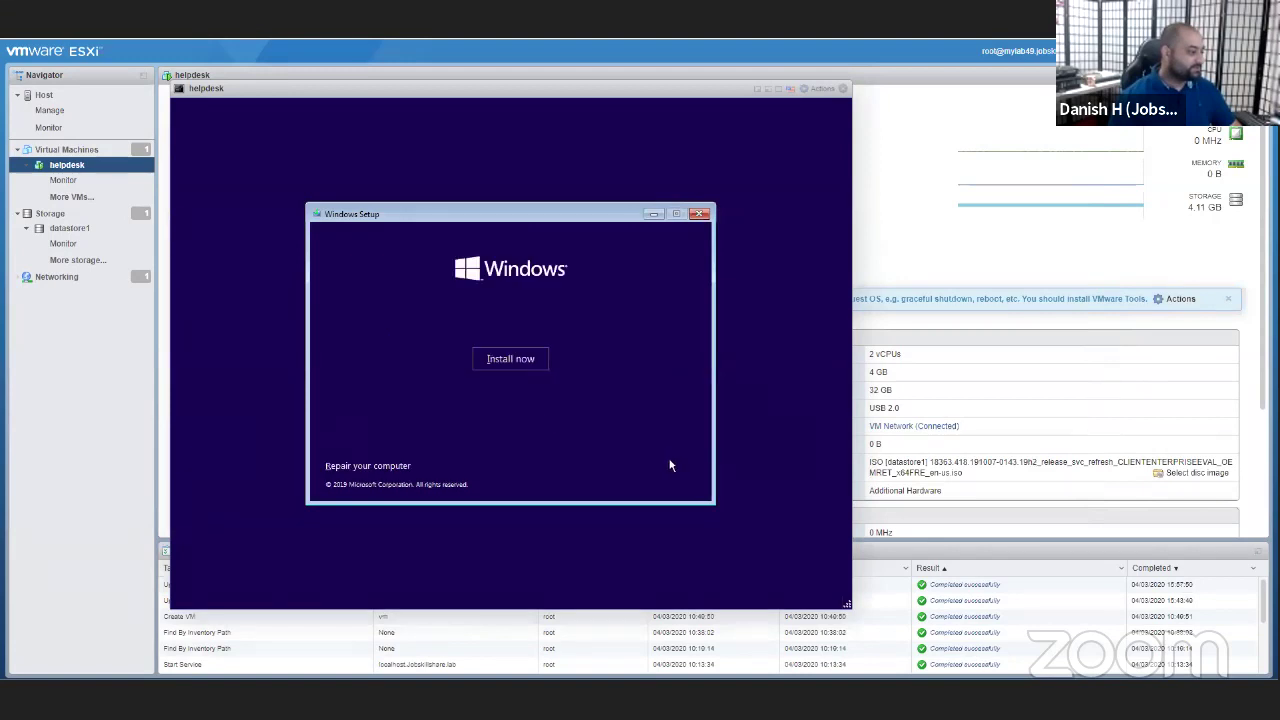
click(484, 372)
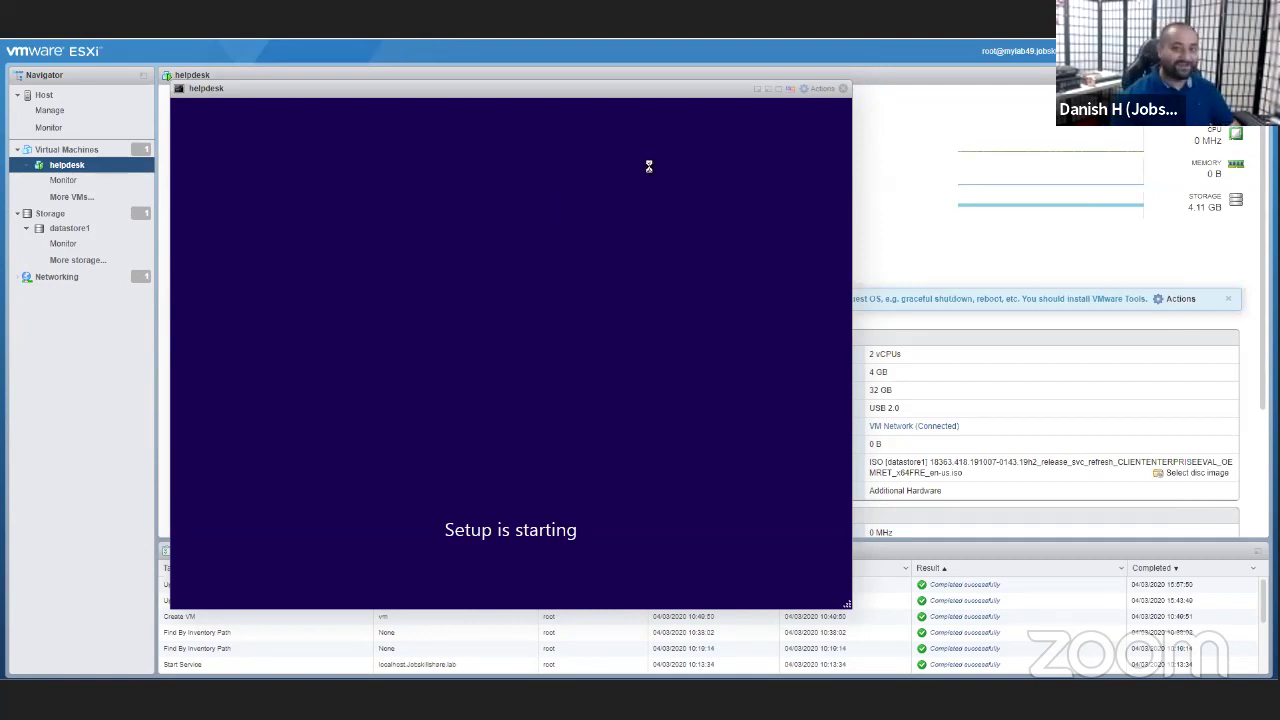
drag(268, 89, 703, 124)
drag(480, 122, 298, 84)
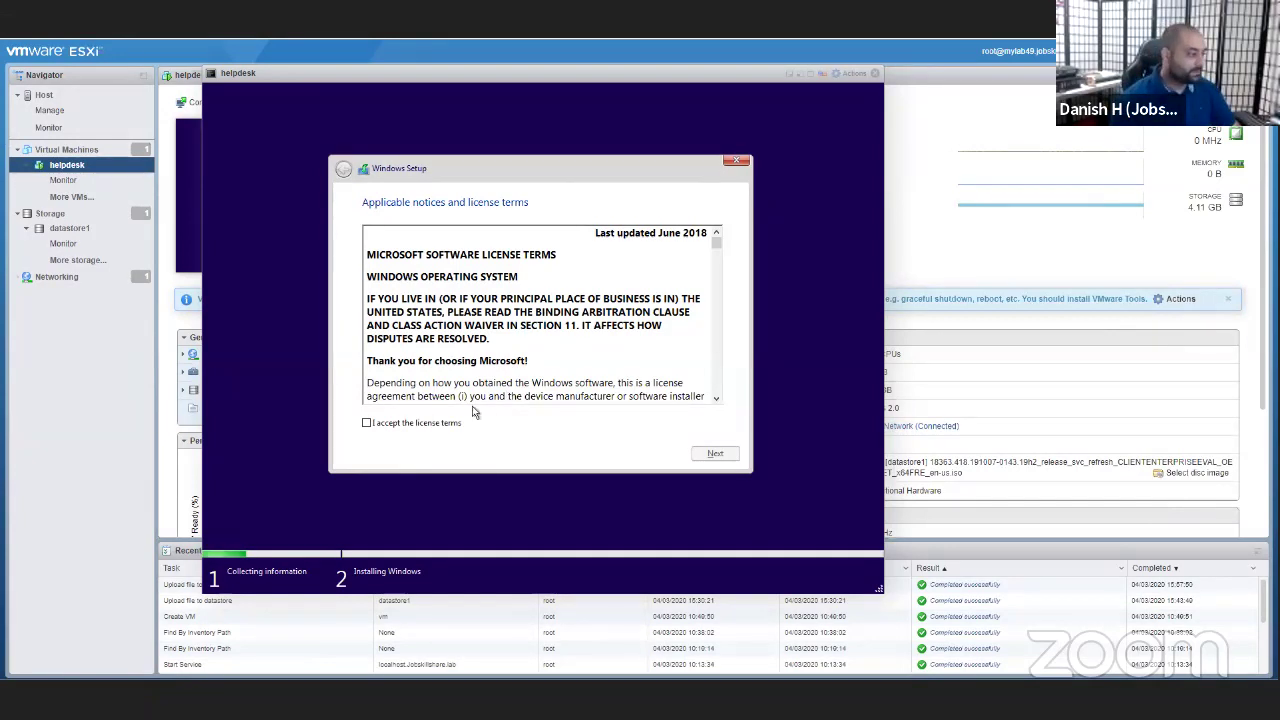
Step: Accept the licence, choose Custom install and install onto the 32.0 GB Drive 0
click(441, 424)
click(720, 455)
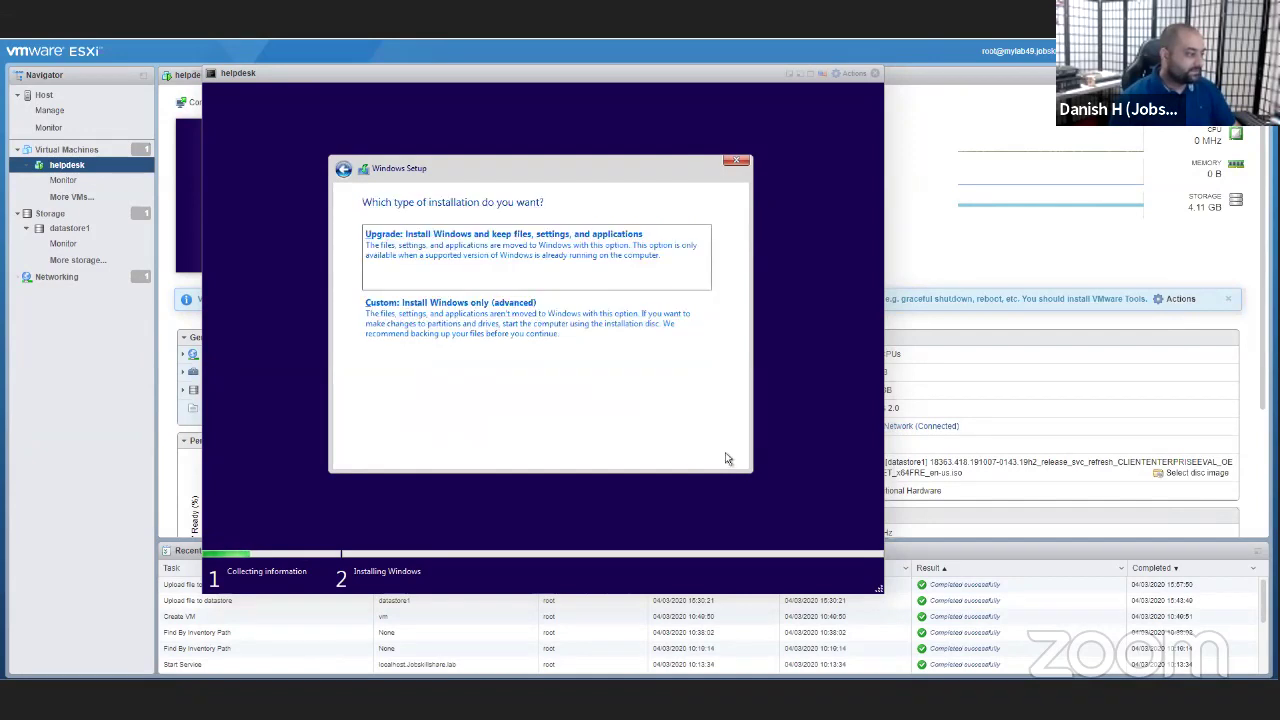
click(571, 330)
click(720, 454)
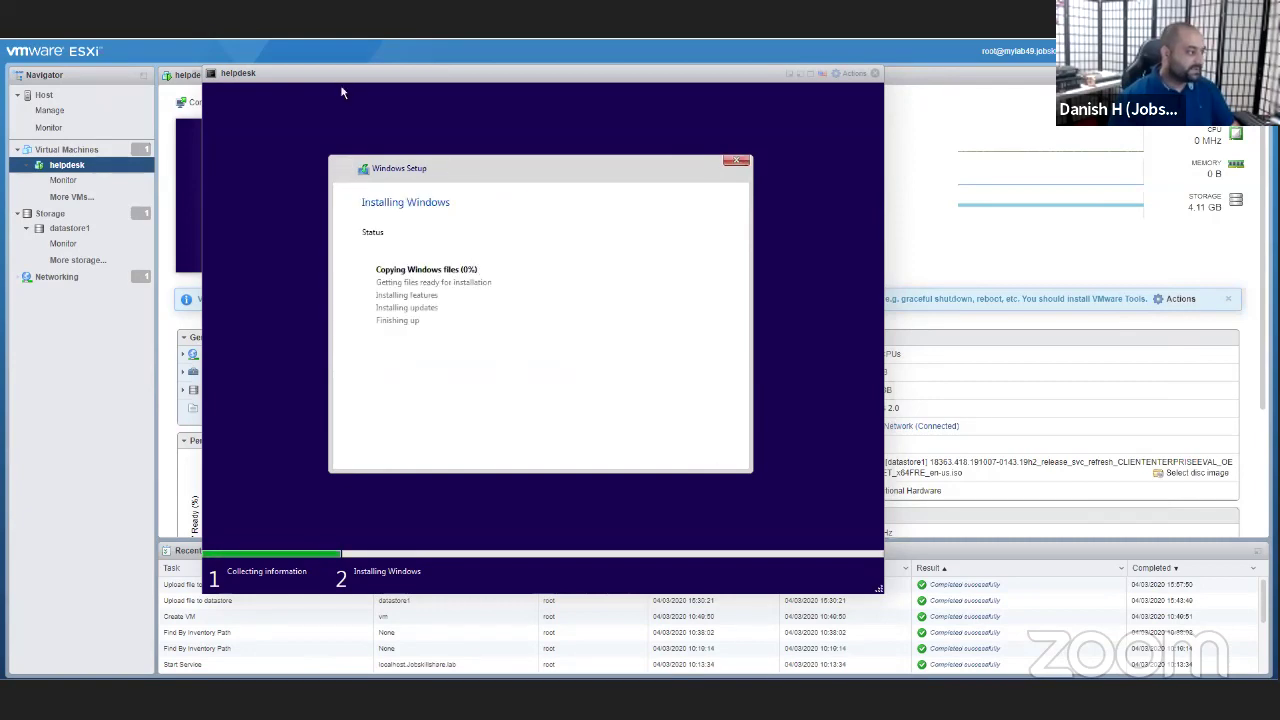
drag(423, 85, 268, 75)
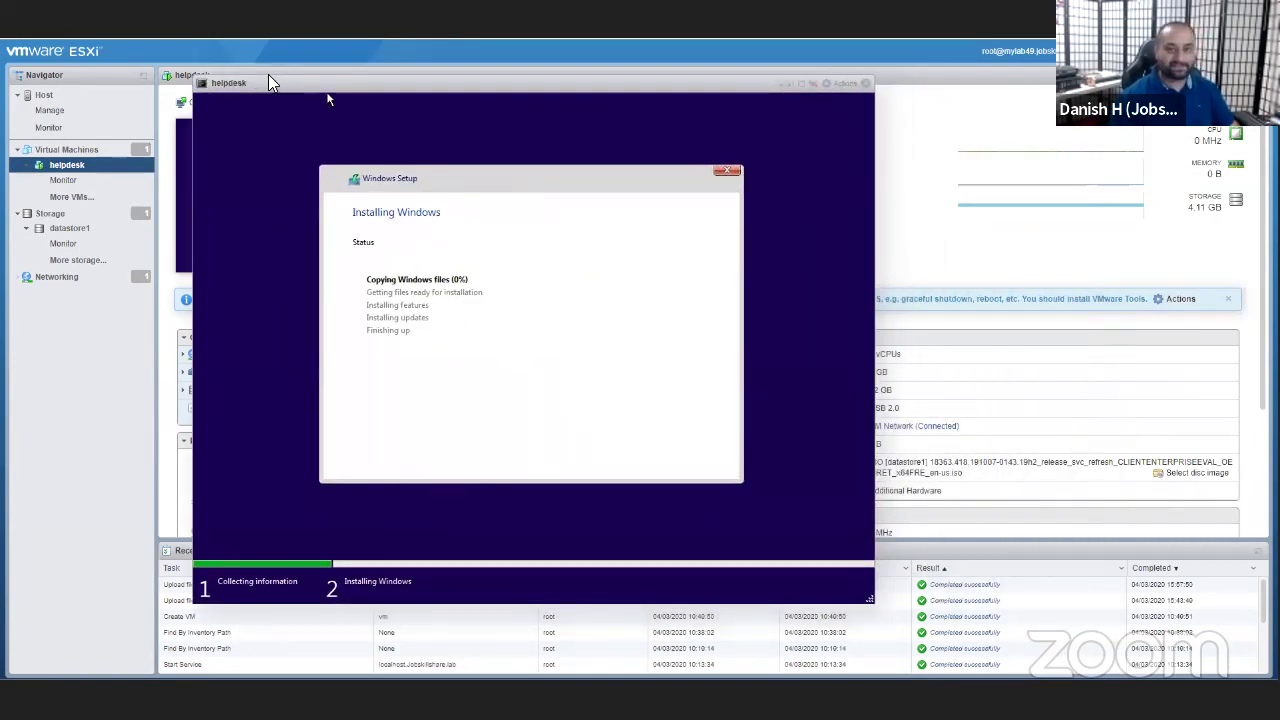
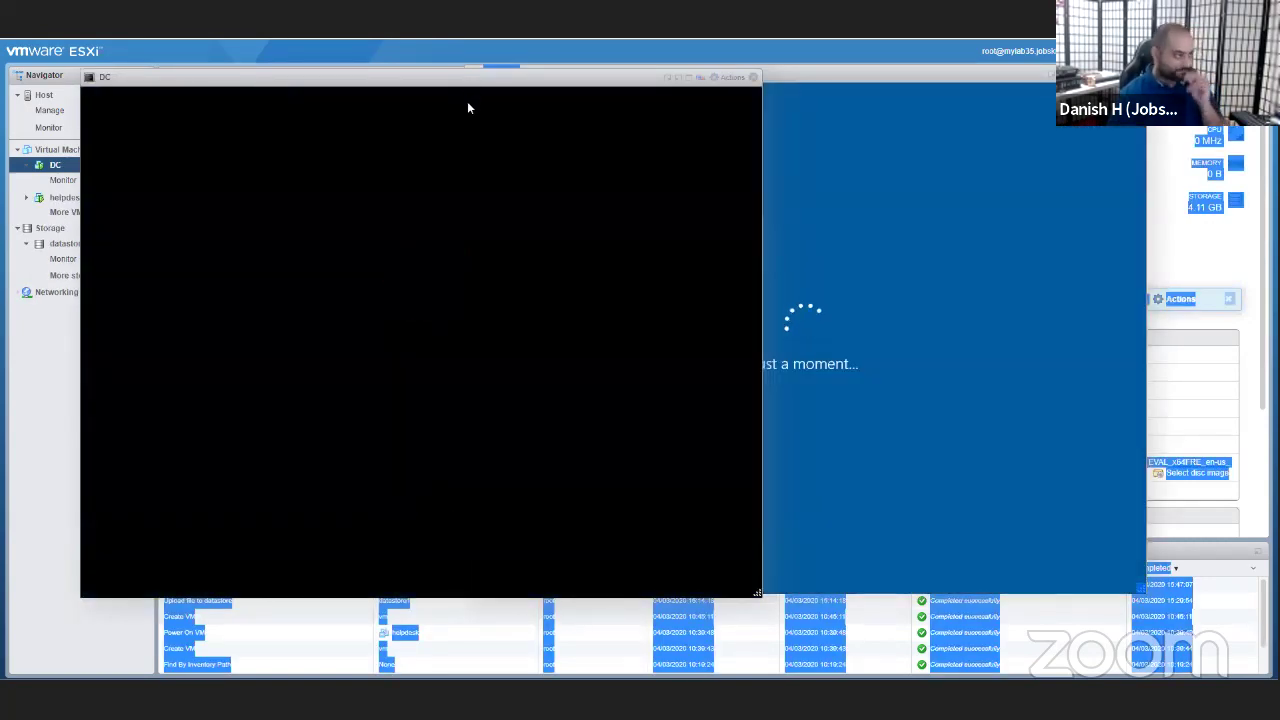
Step: Move the DC console aside and bring forward the helpdesk console at the region prompt
drag(571, 78, 393, 80)
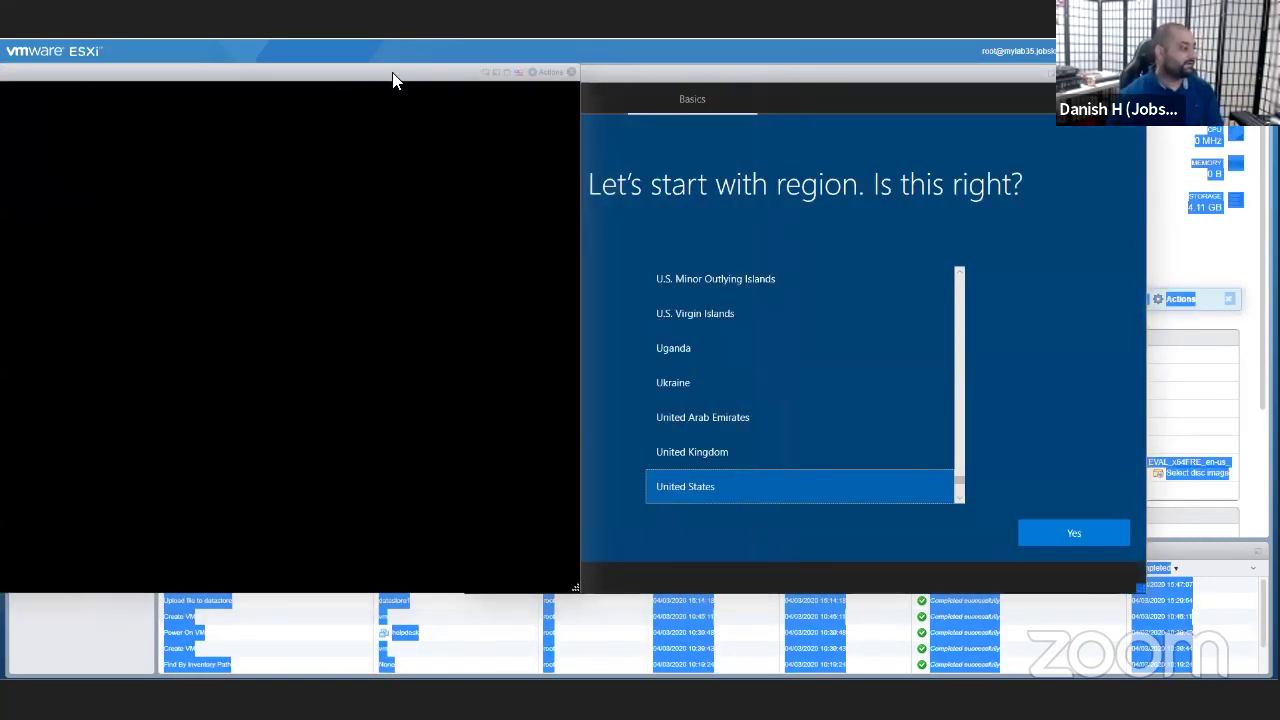
drag(843, 77, 652, 82)
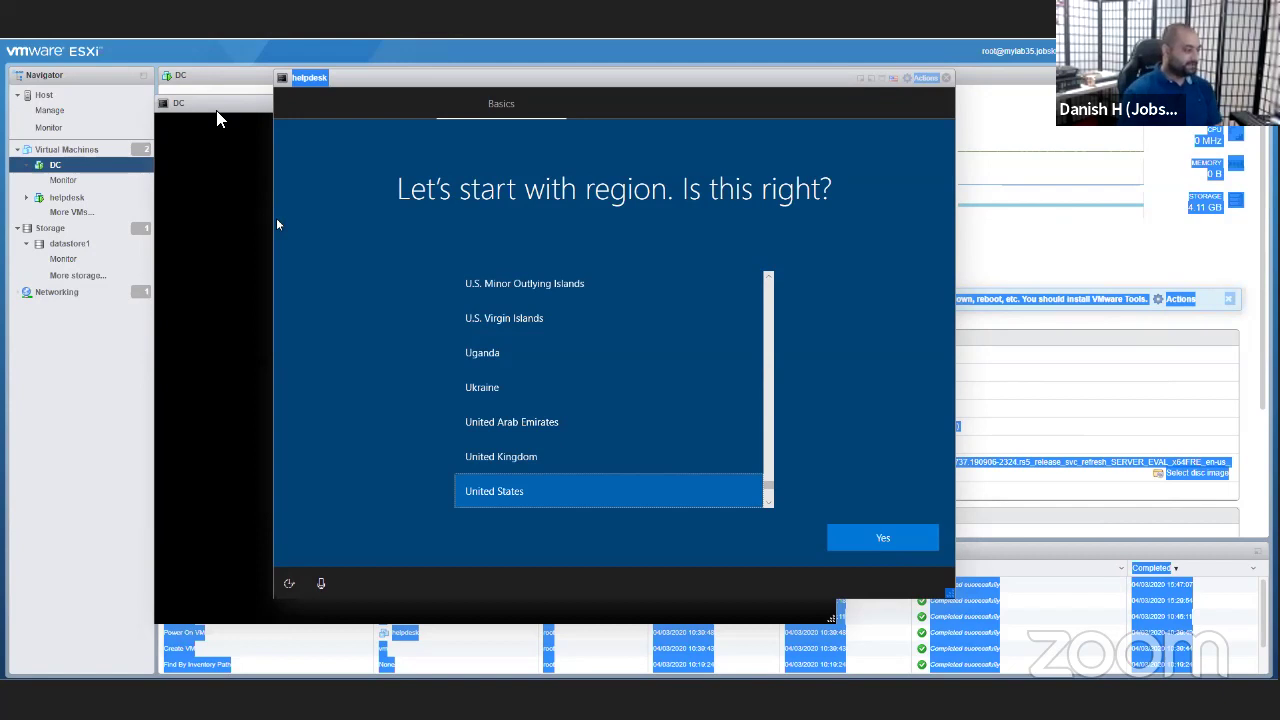
Step: Confirm United States region and US keyboard layout in helpdesk setup, skipping a second layout
click(900, 545)
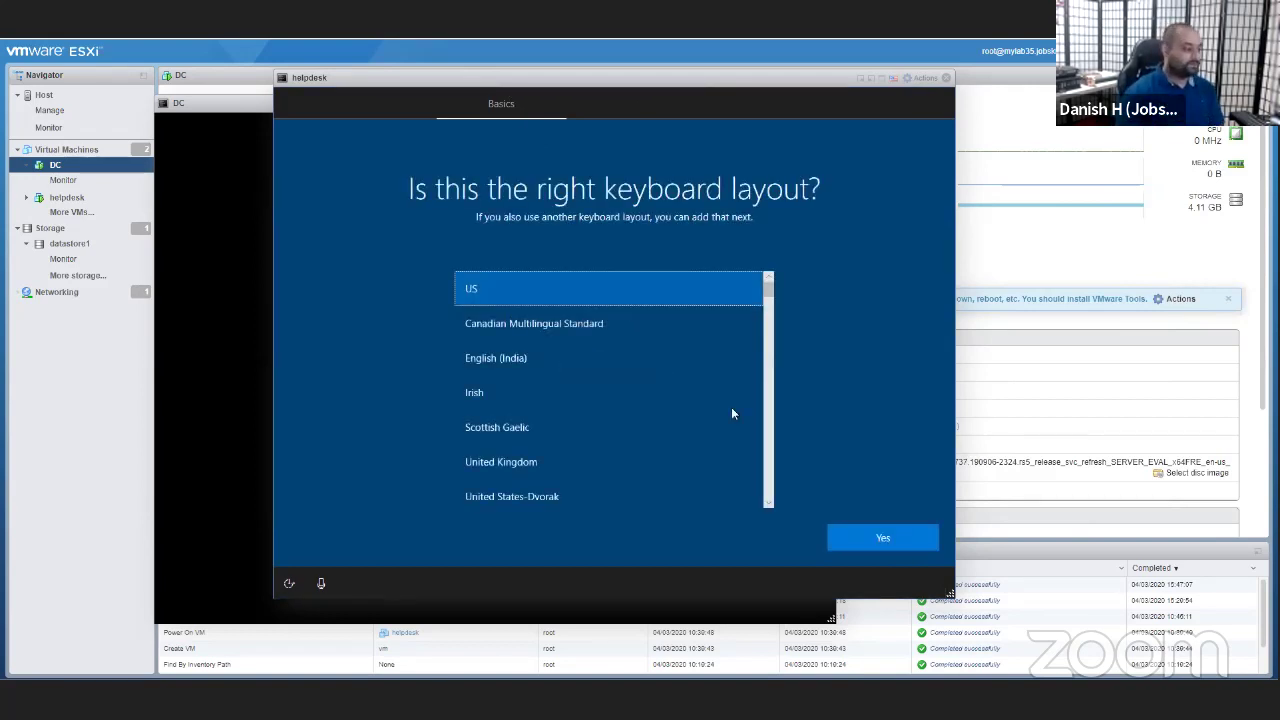
click(867, 538)
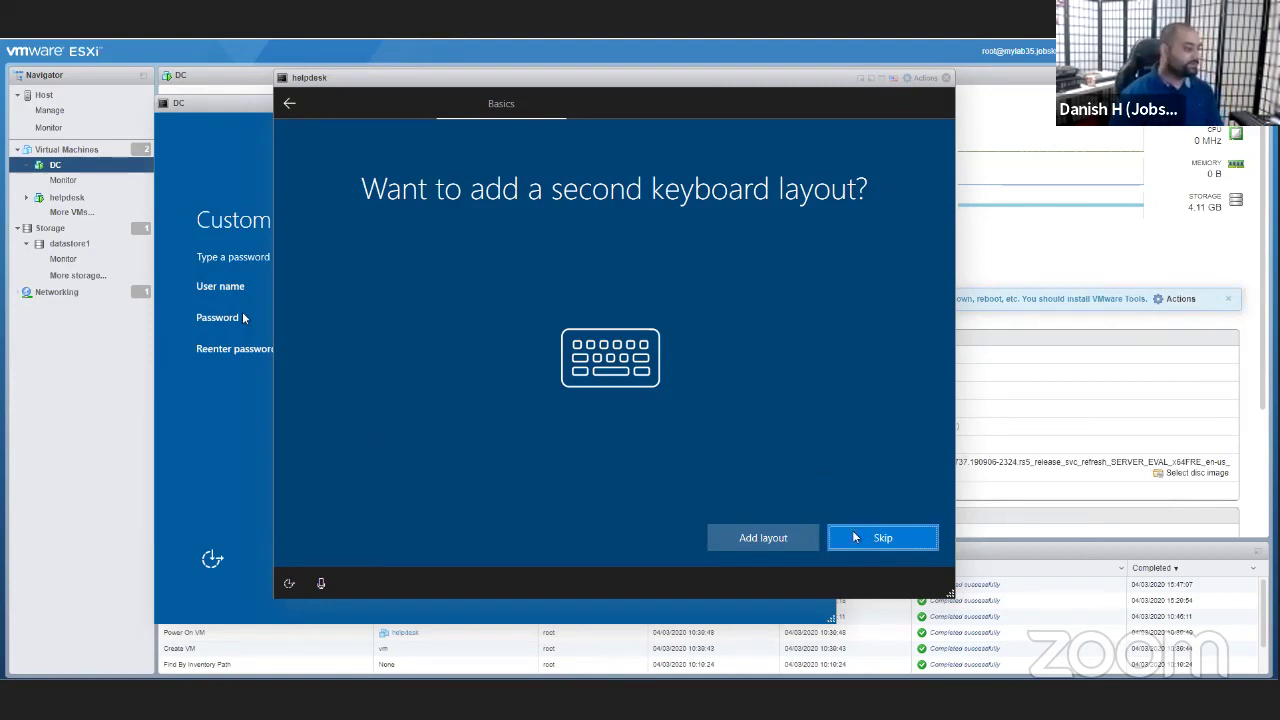
click(854, 539)
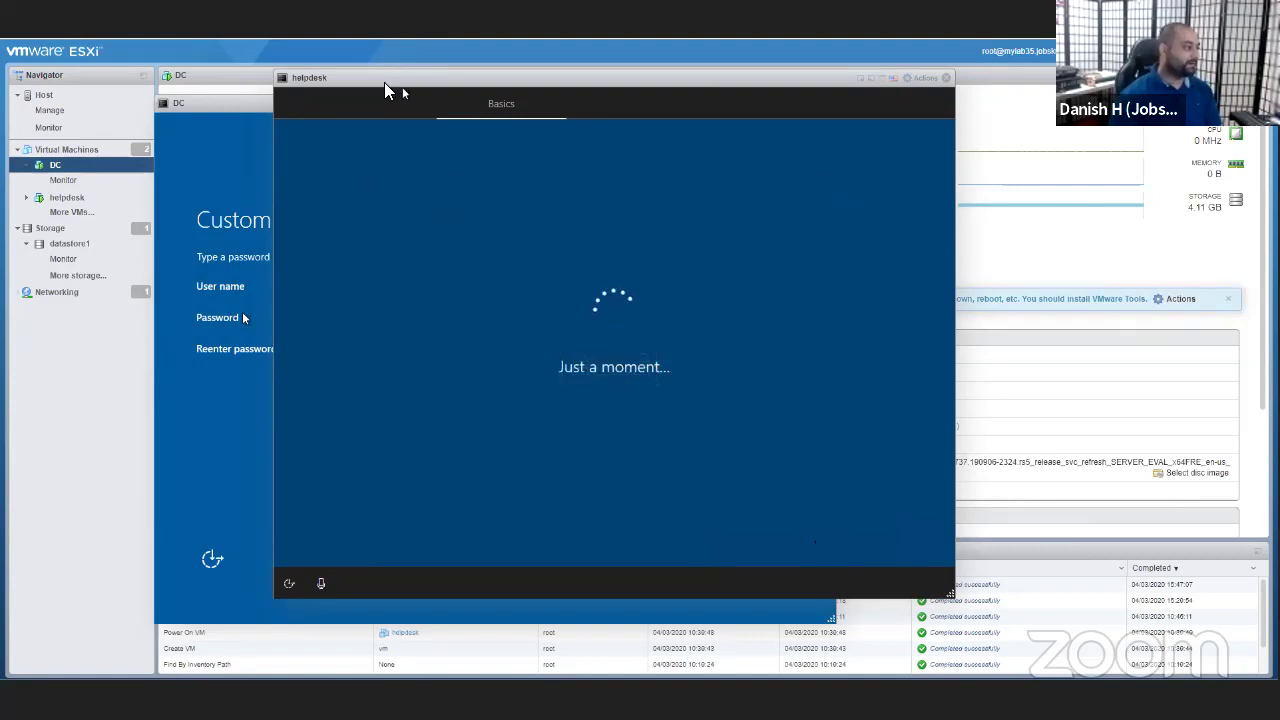
Step: Bring the DC console forward and enter and confirm its Administrator password to finish setup
drag(402, 87, 508, 125)
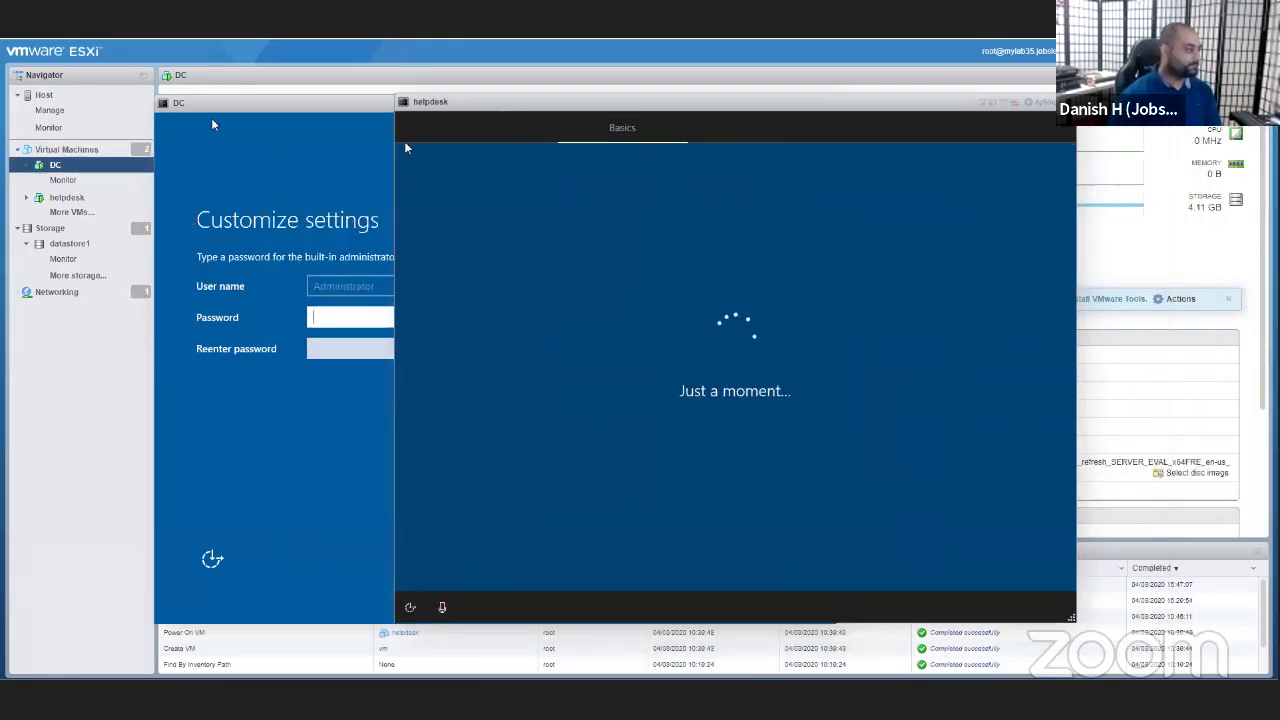
drag(211, 110, 187, 106)
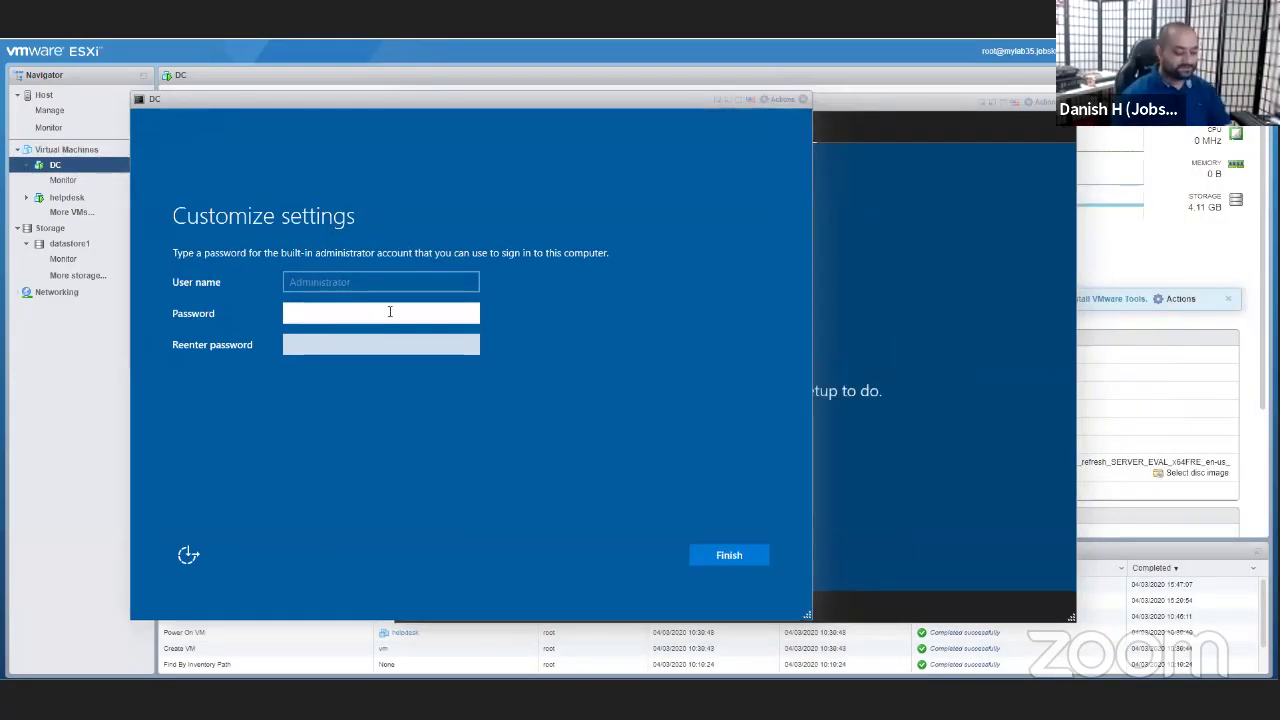
text(P@ssw0rd)
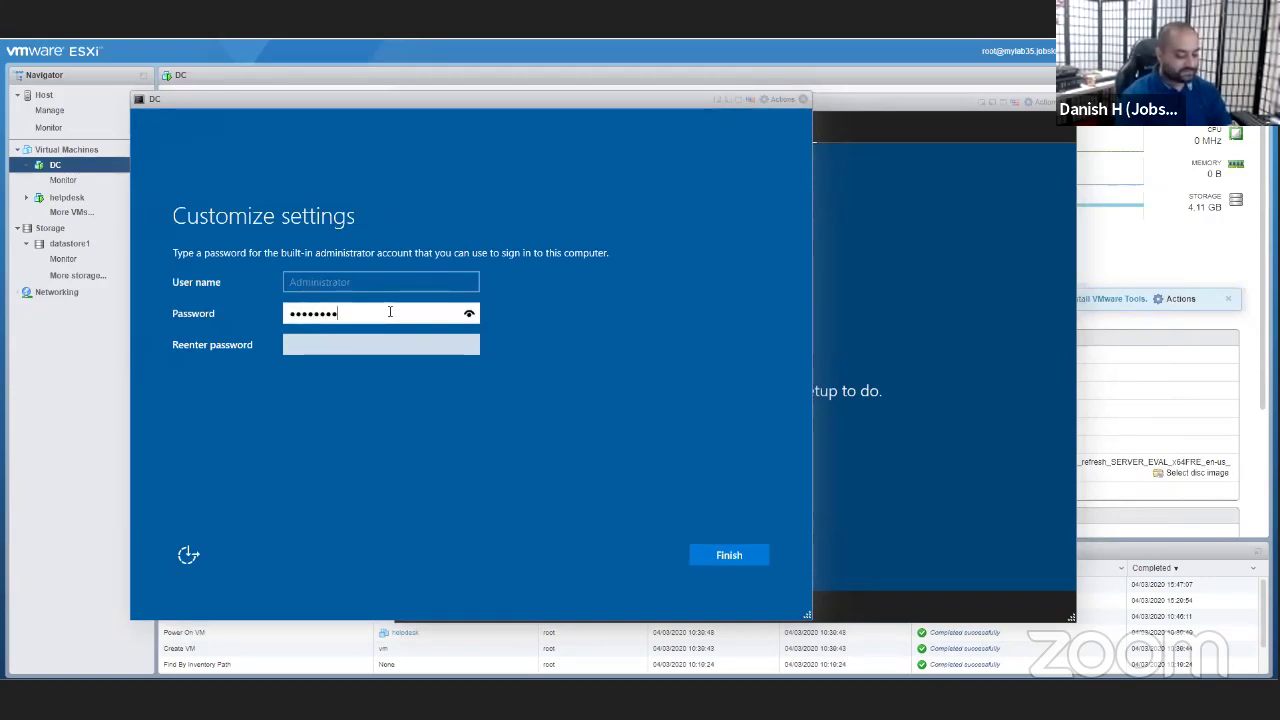
key(BackSpace)
key(BackSpace)
key(BackSpace)
key(BackSpace)
key(BackSpace)
key(BackSpace)
key(BackSpace)
key(BackSpace)
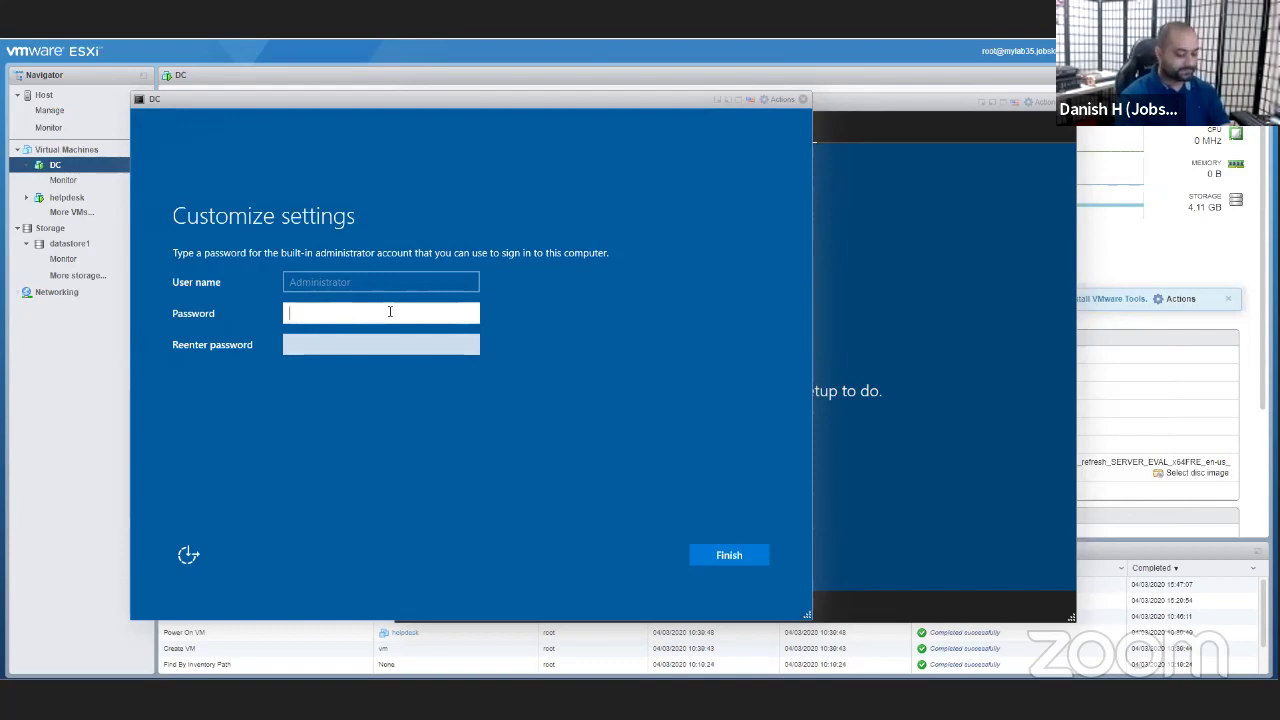
text(Pa$$w0rd)
key(Tab)
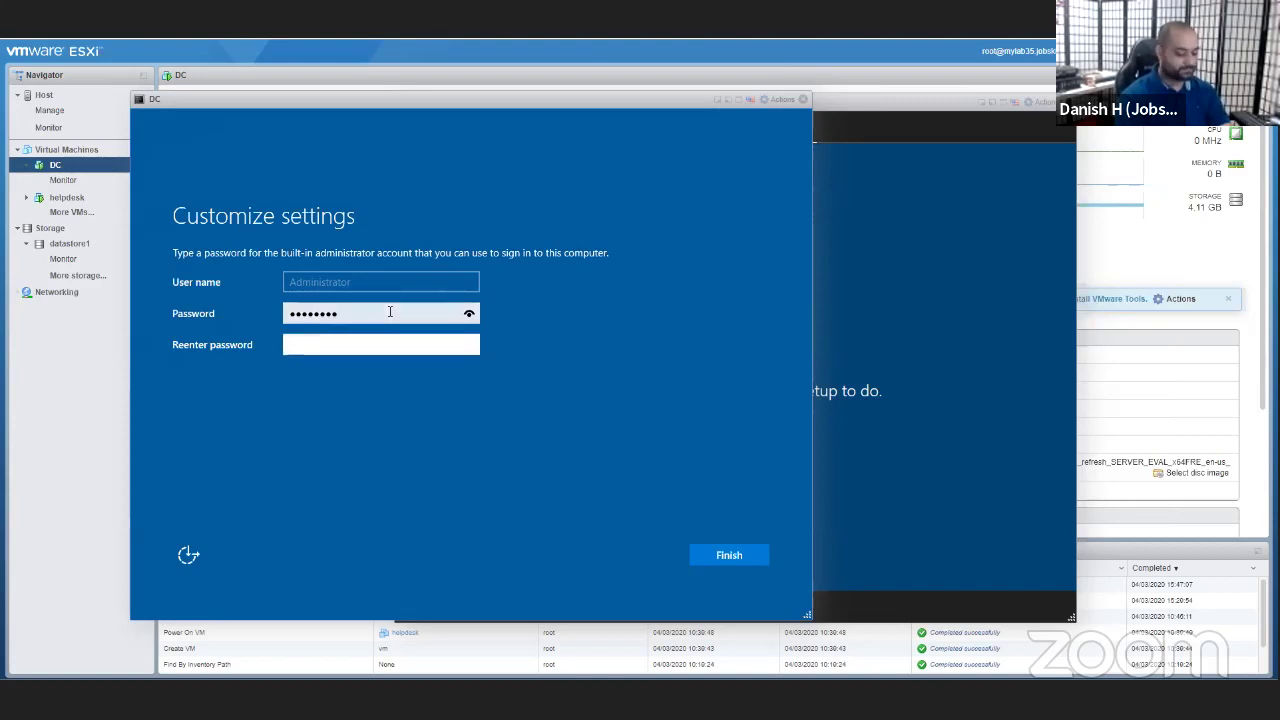
text(Pa$$w0rd)
key(Return)
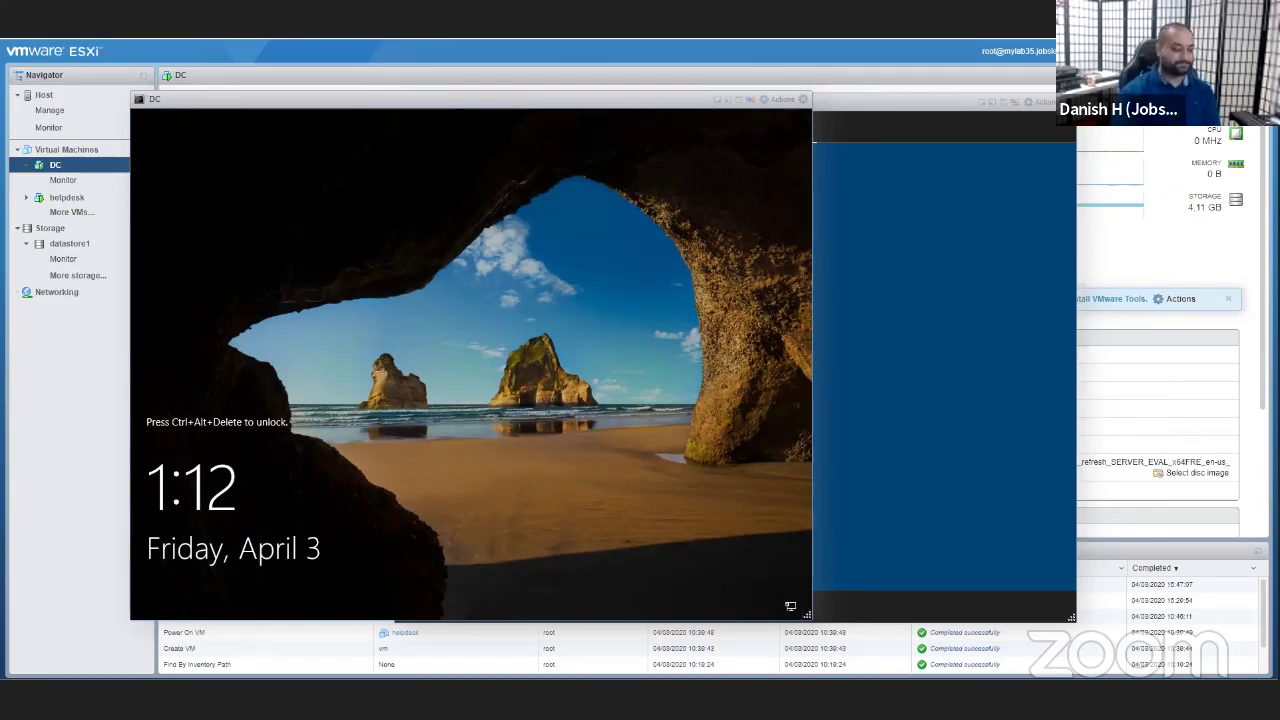
Step: Send Ctrl-Alt-Delete to the DC VM, then bring the helpdesk console back forward
click(774, 101)
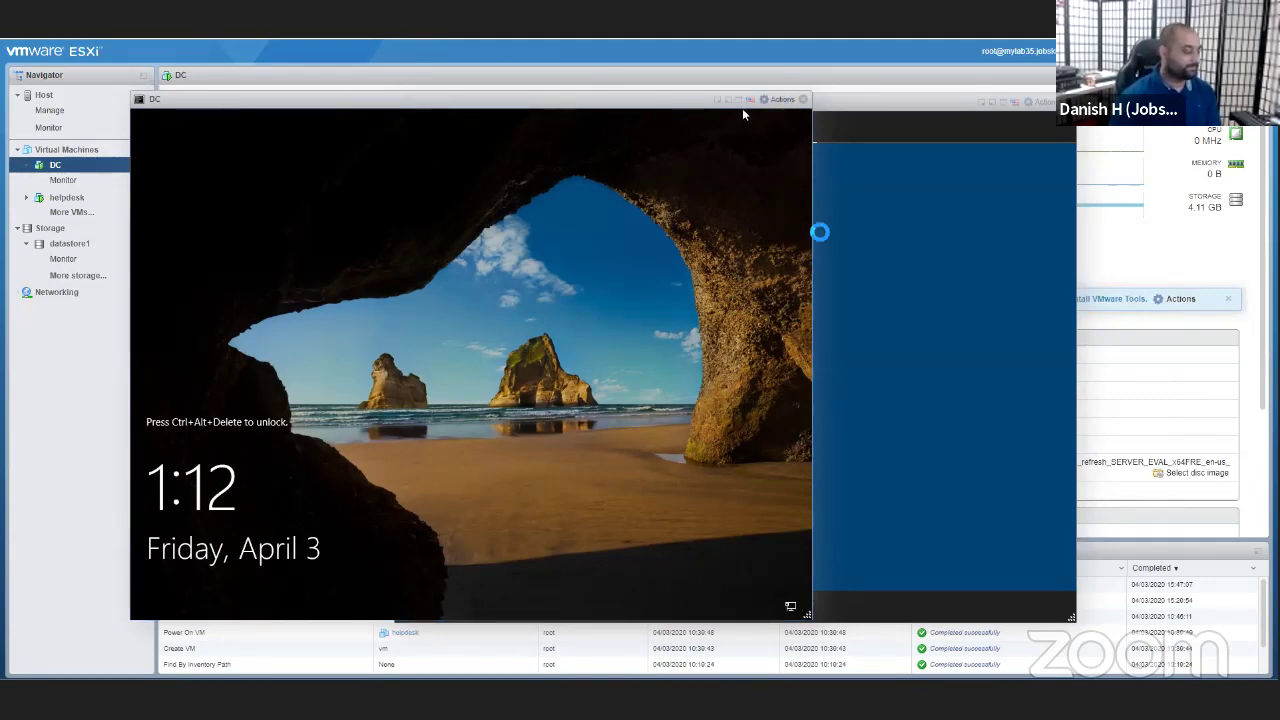
mouse_move(814, 212)
mouse_move(988, 257)
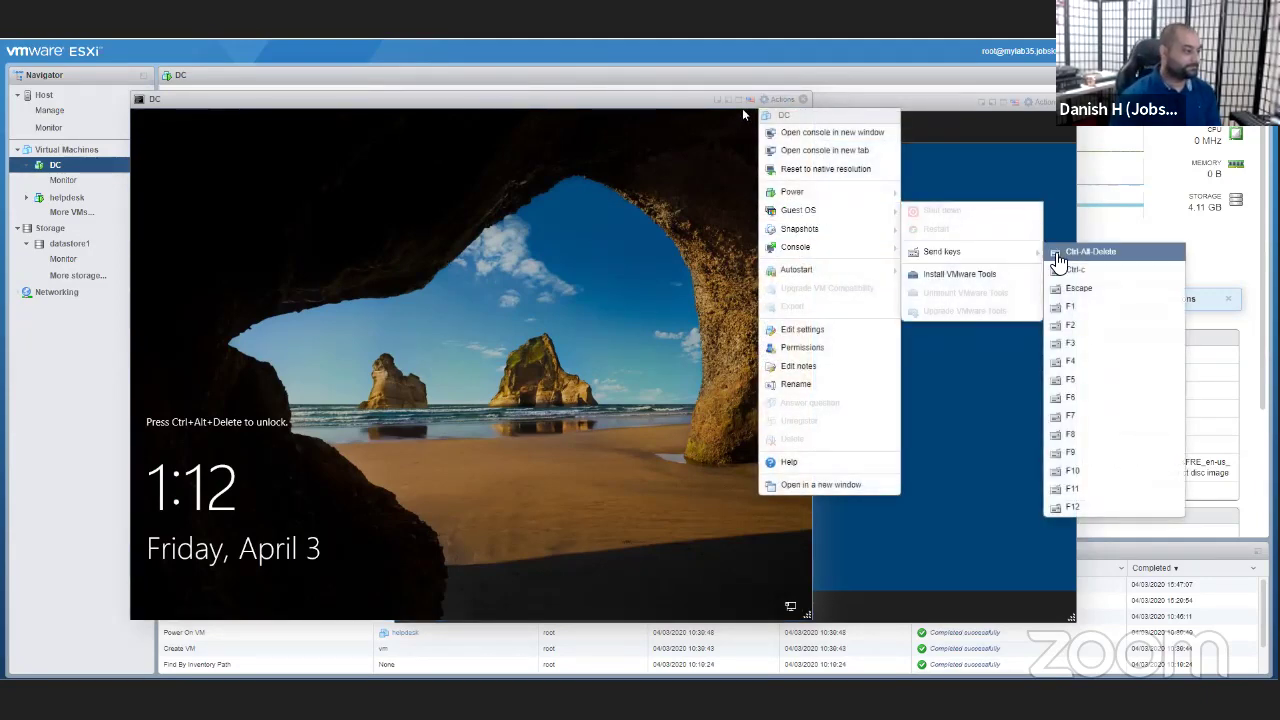
click(1085, 251)
click(797, 108)
mouse_move(797, 108)
mouse_down()
mouse_move(800, 120)
mouse_move(777, 114)
mouse_up()
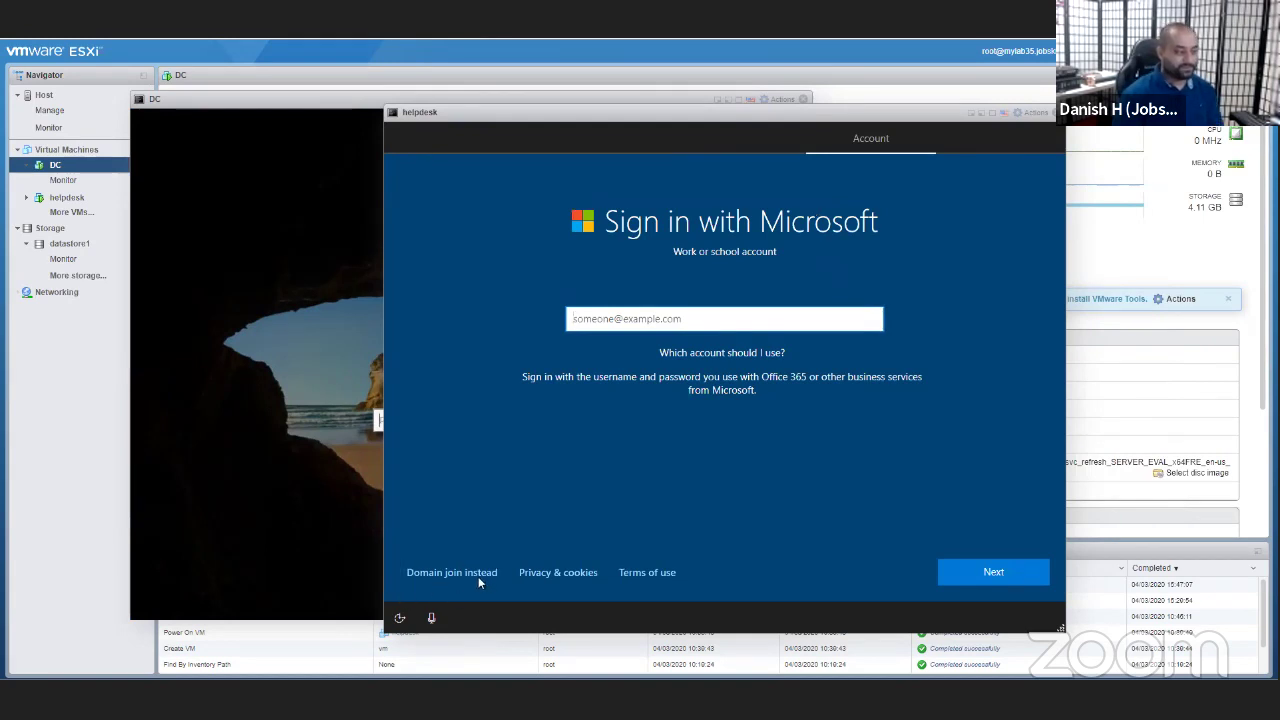
Step: Choose a local account named helpdesk and set and confirm its password
click(450, 580)
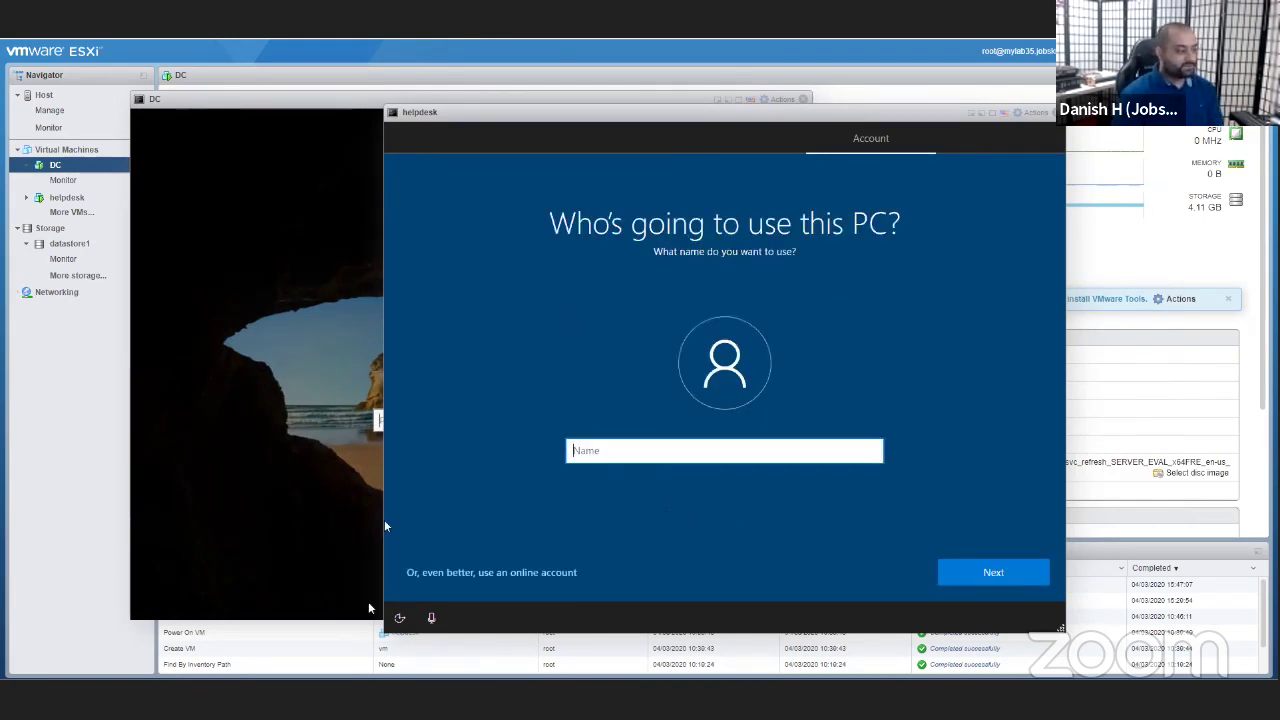
text(helpdesk)
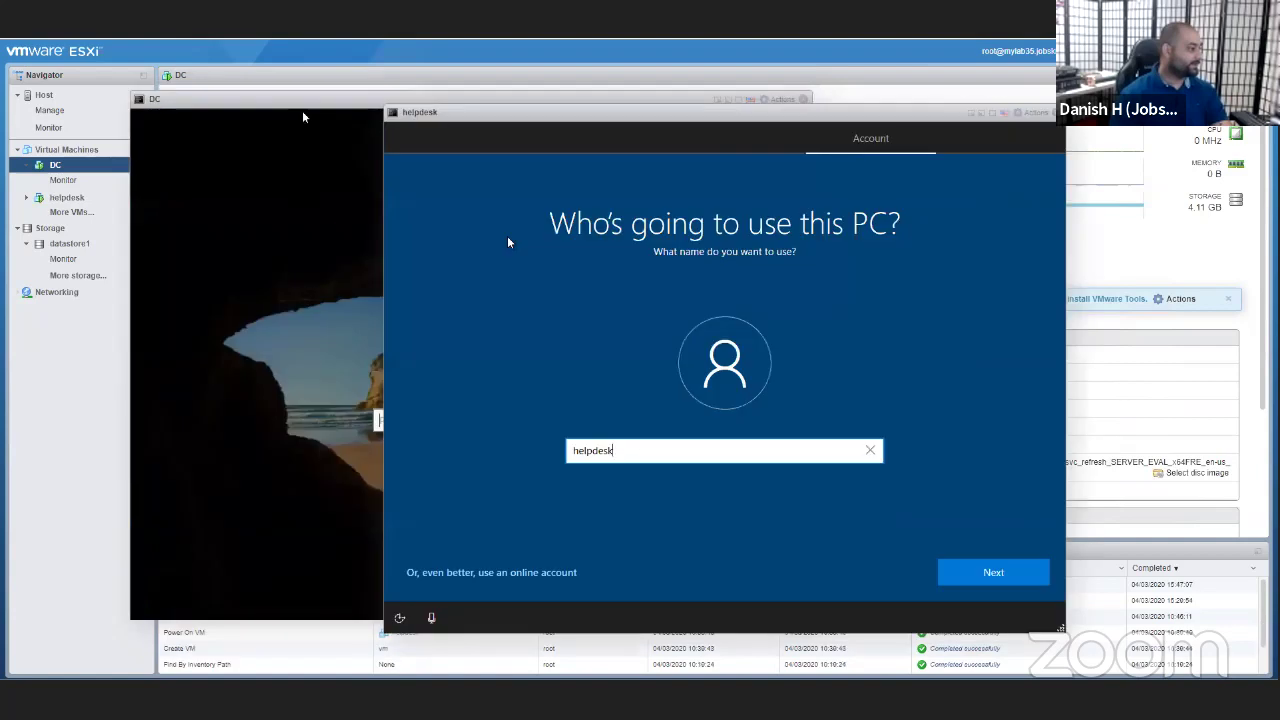
click(1017, 572)
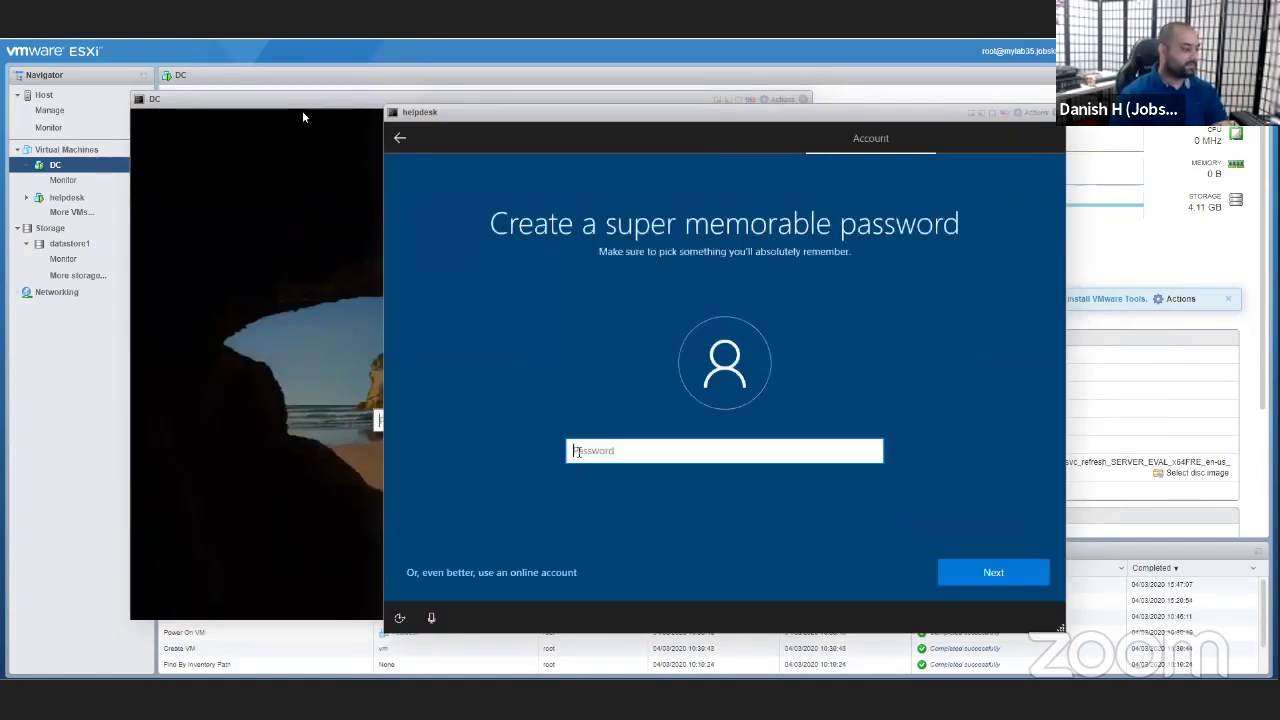
text(Pa$$w0rd)
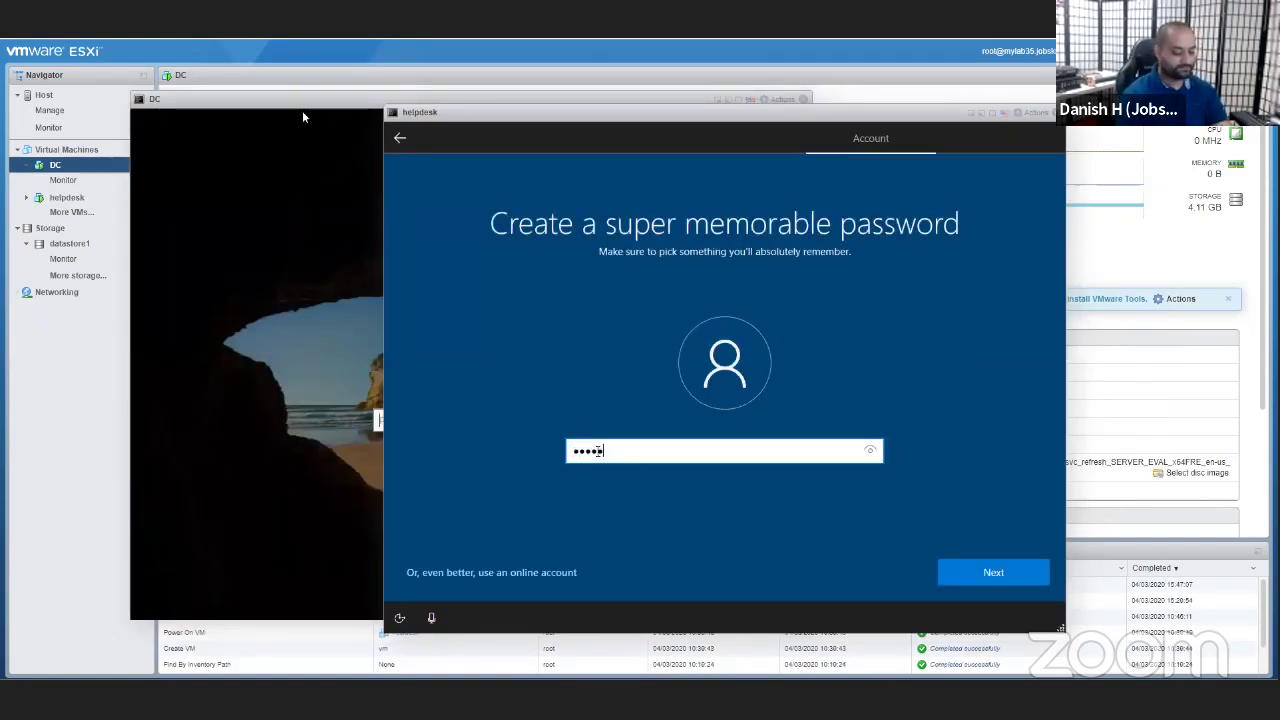
key(Return)
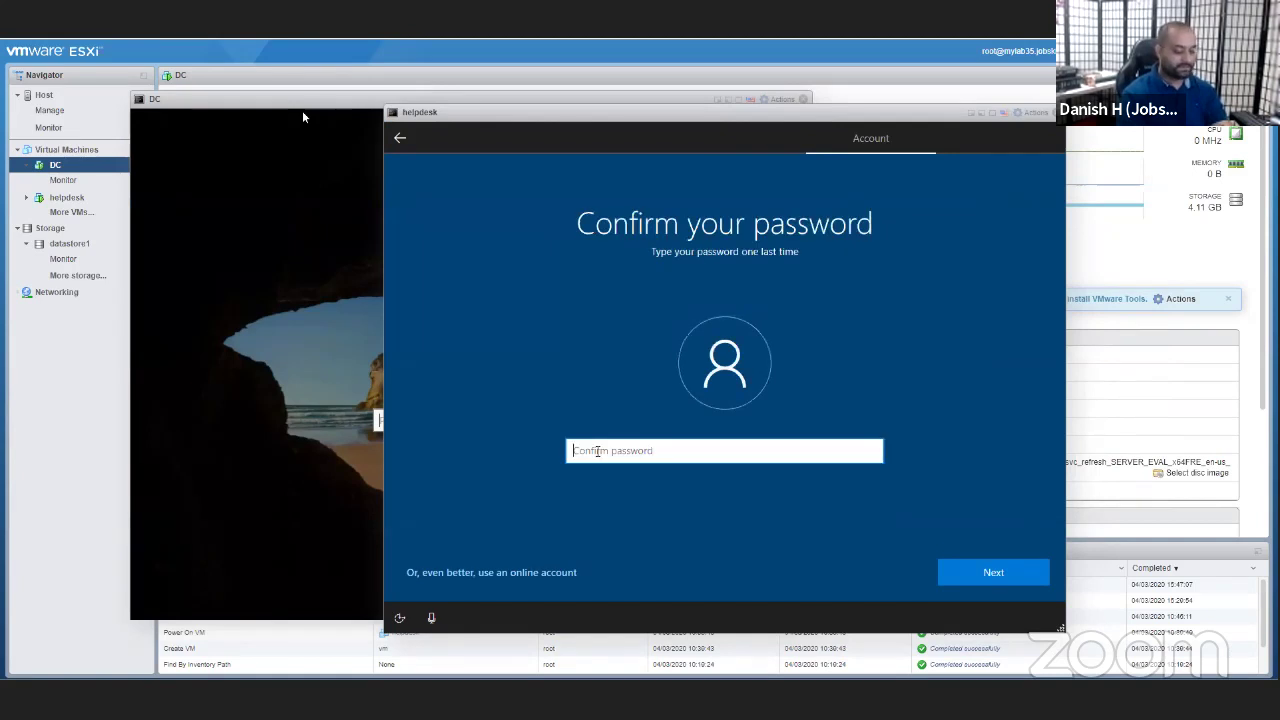
text(Pa$$w0rd)
key(Return)
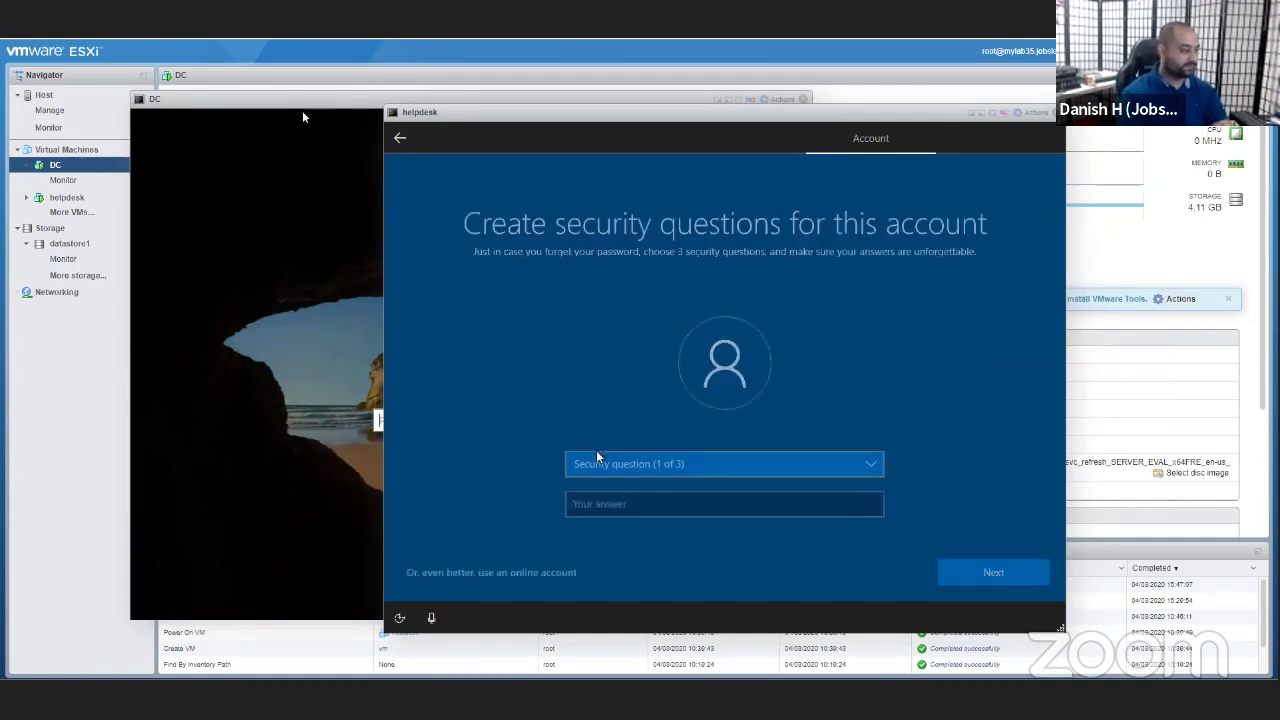
Step: Answer the first pet's name and childhood nickname security questions
click(601, 463)
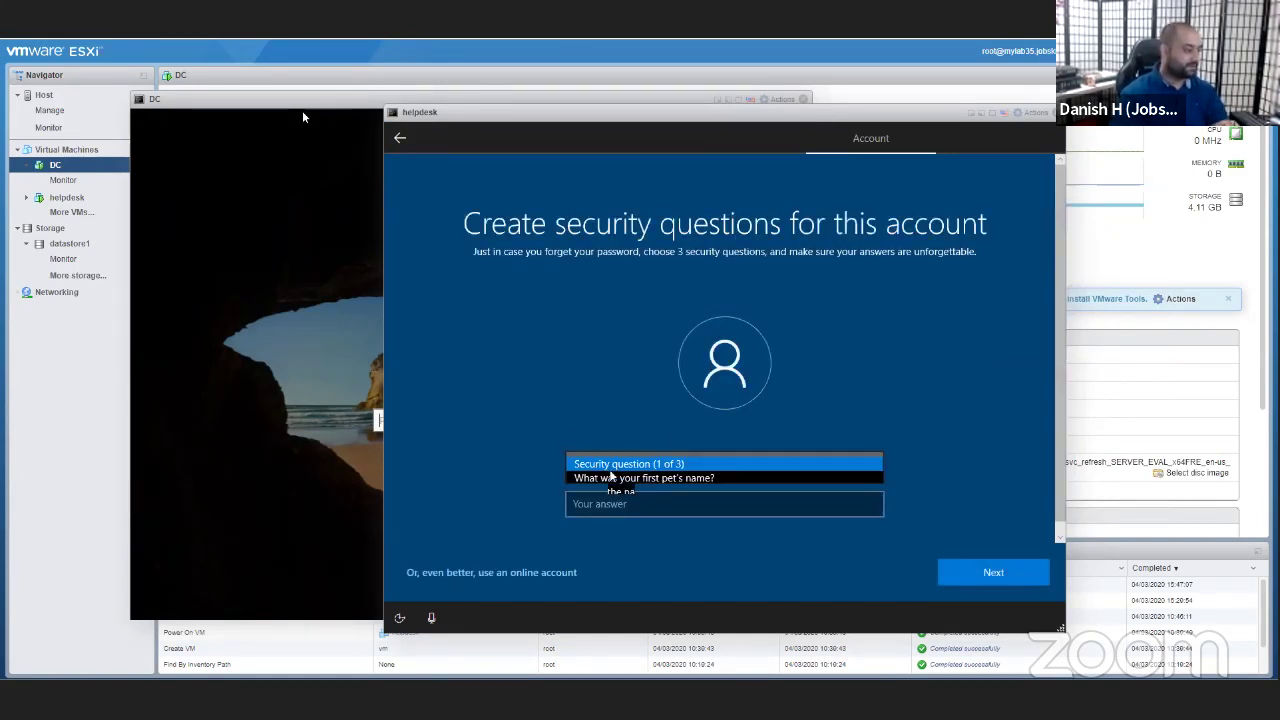
click(608, 476)
click(609, 497)
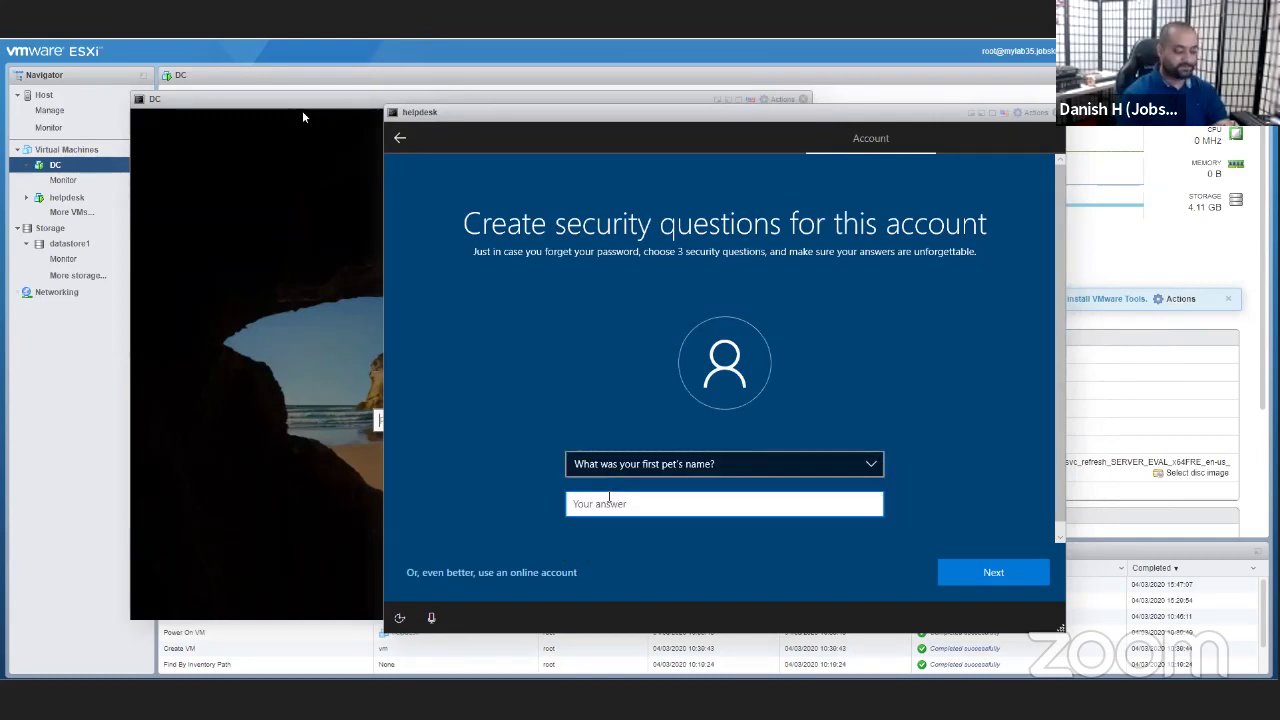
text(test)
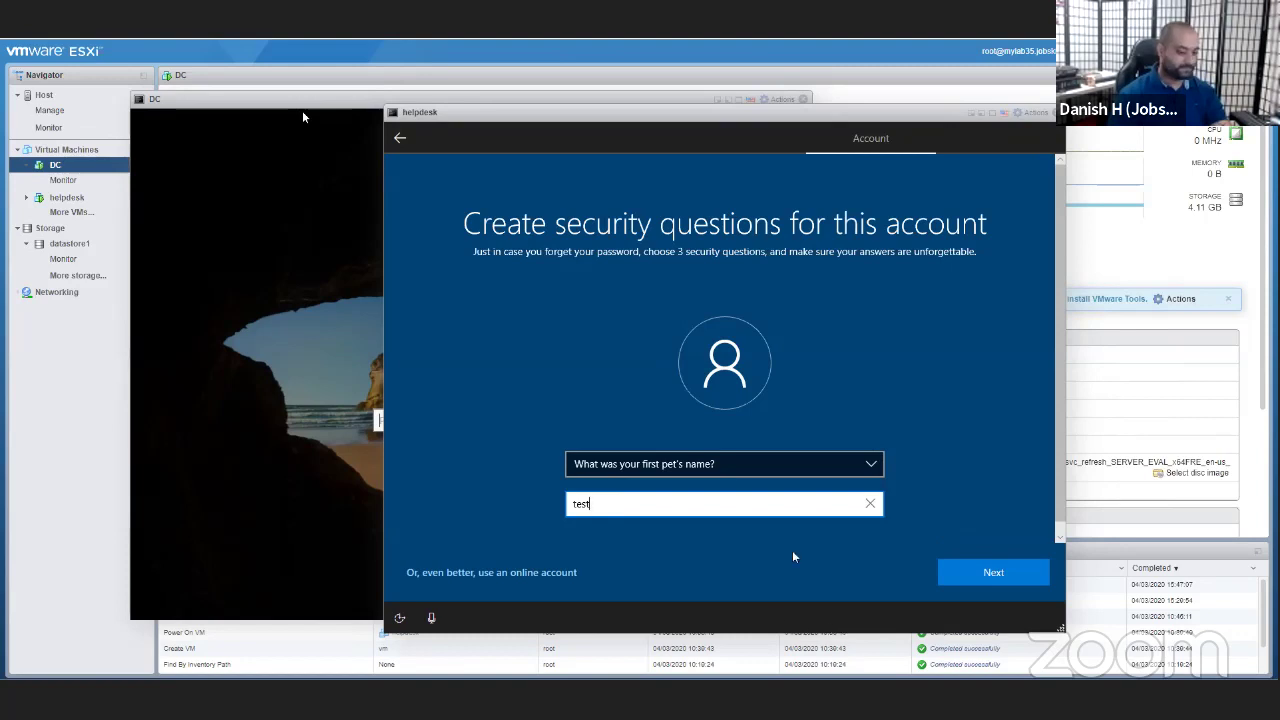
click(980, 574)
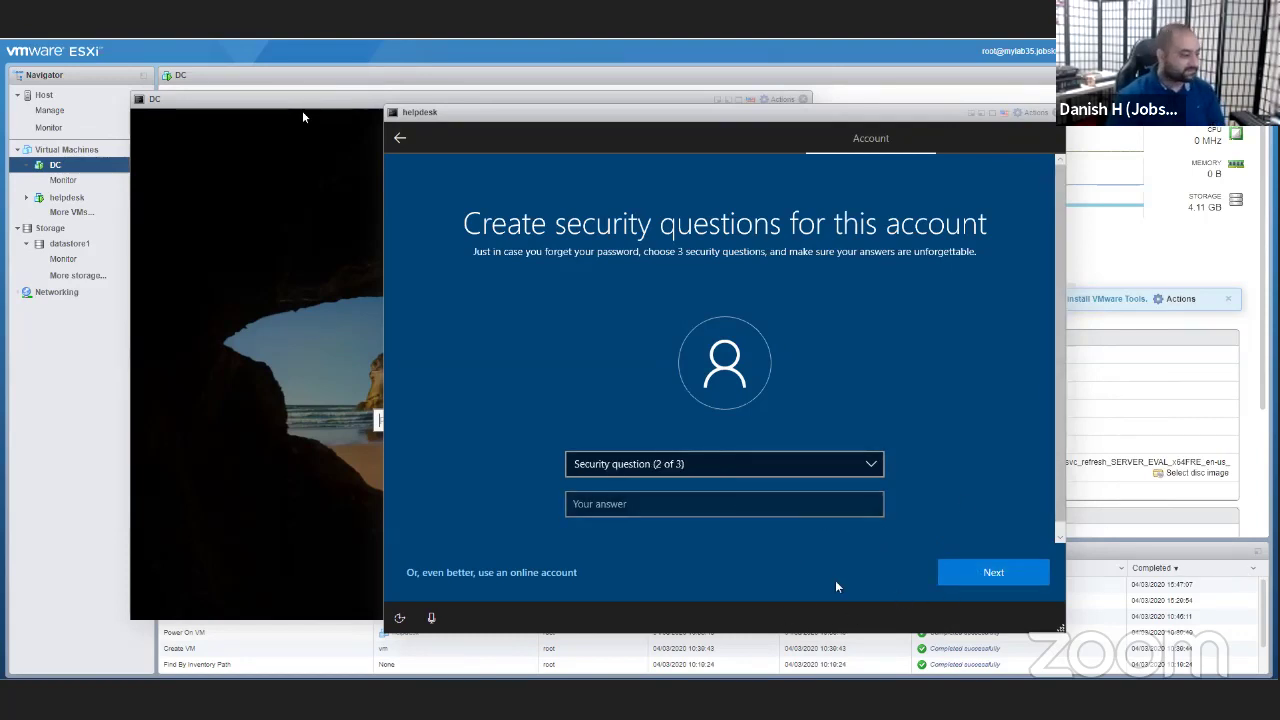
click(755, 476)
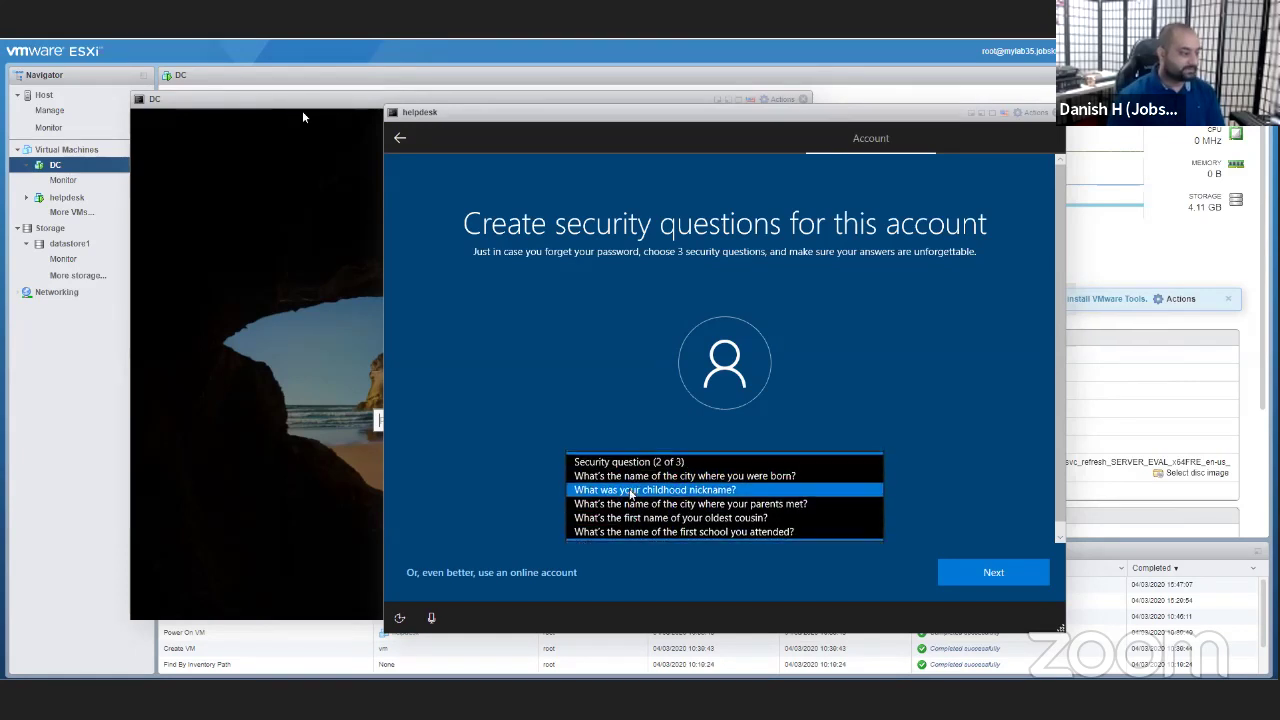
click(630, 489)
click(628, 503)
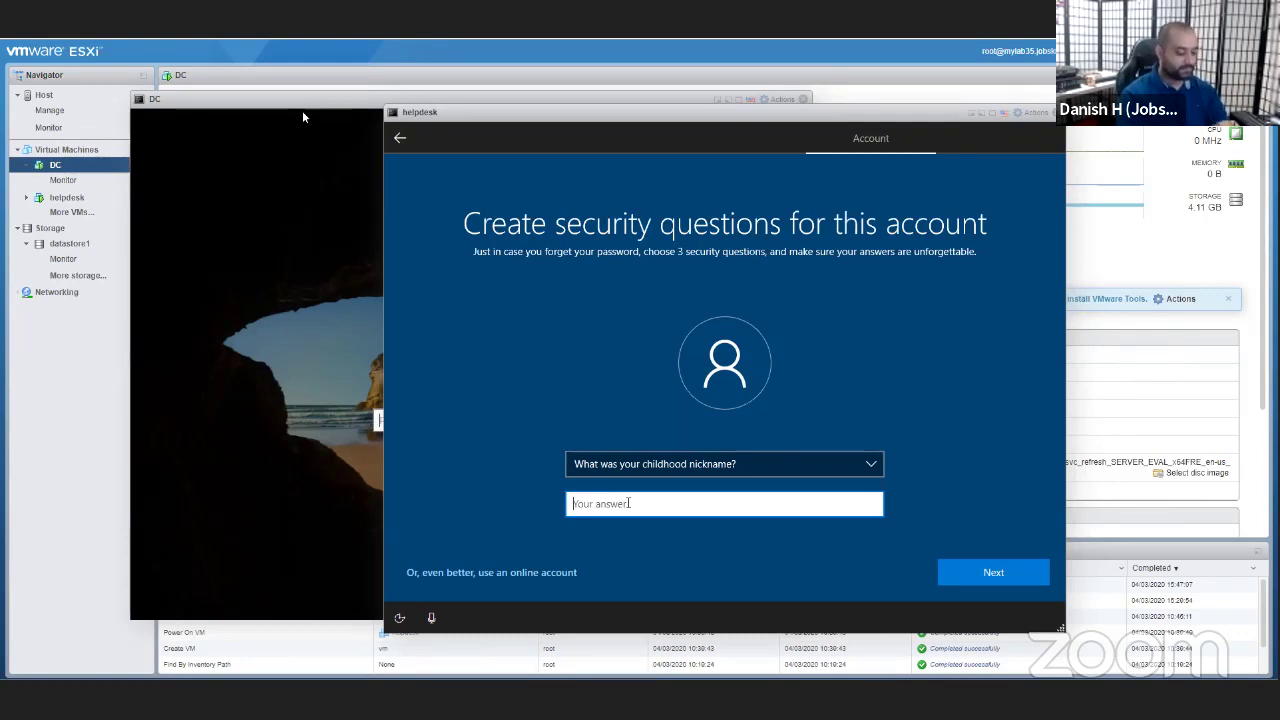
text(test2)
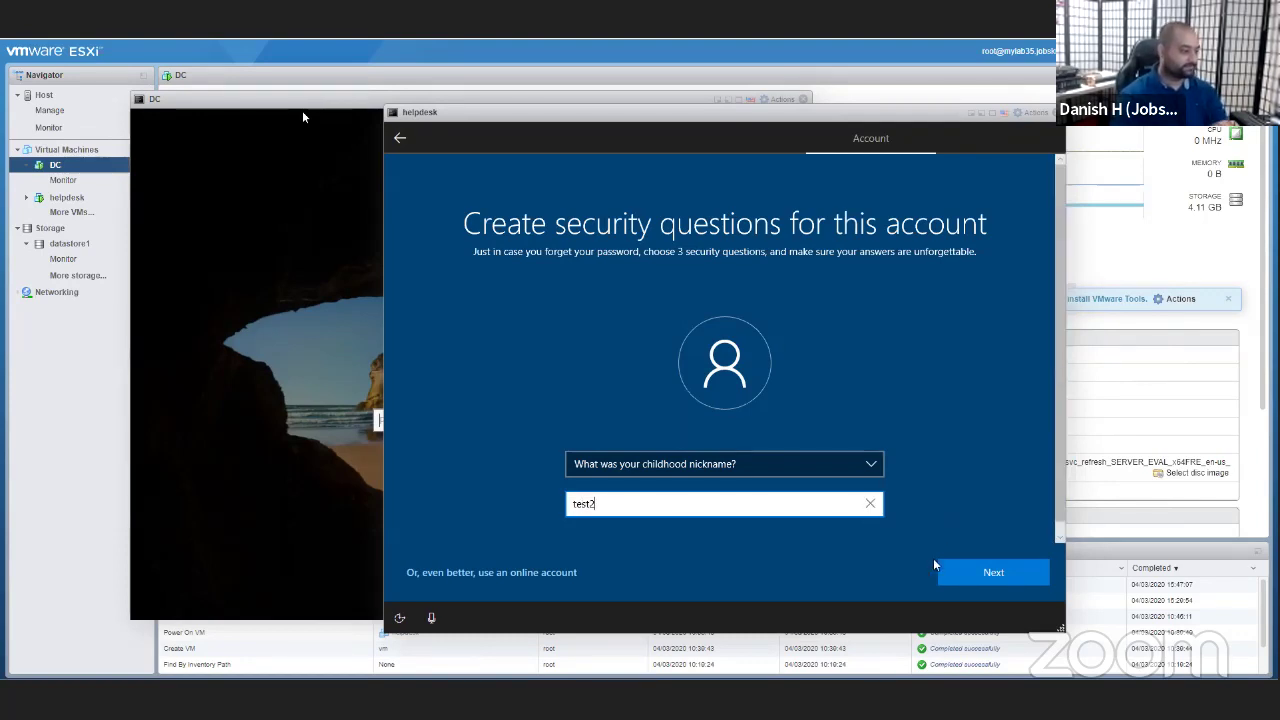
click(942, 570)
Step: Answer the third security question, first school attended, and submit
click(686, 470)
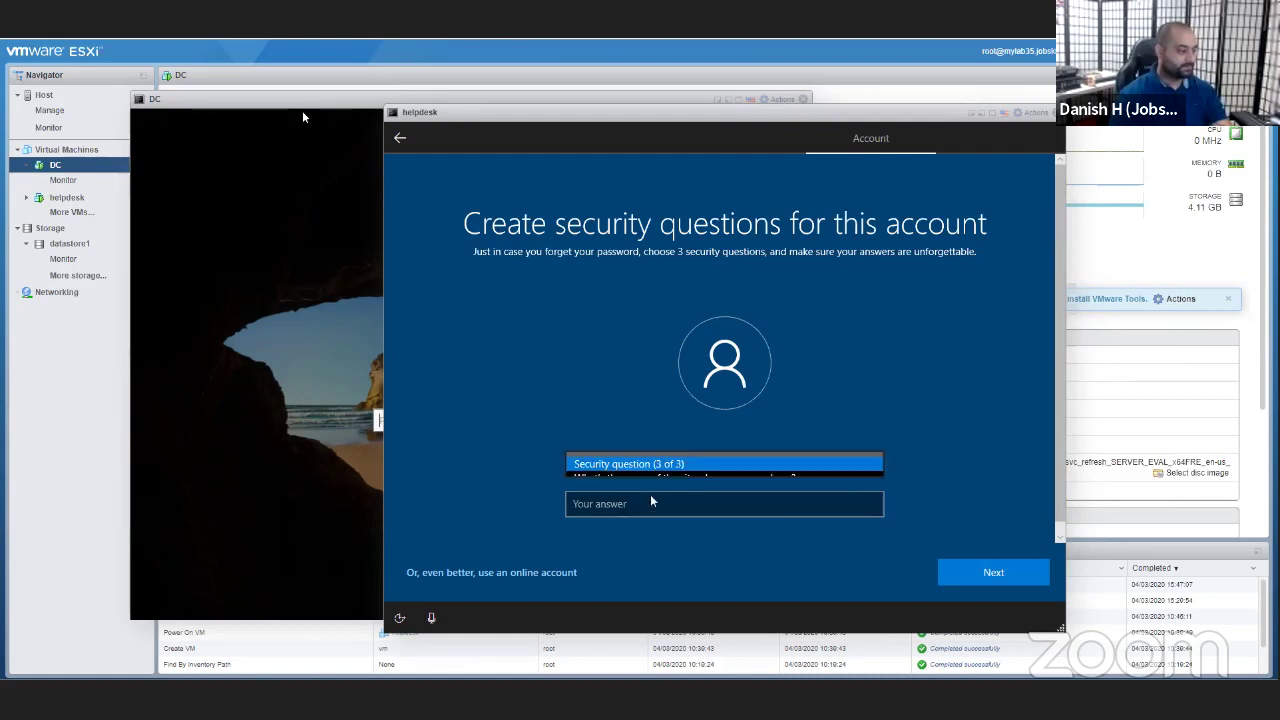
click(645, 519)
click(643, 508)
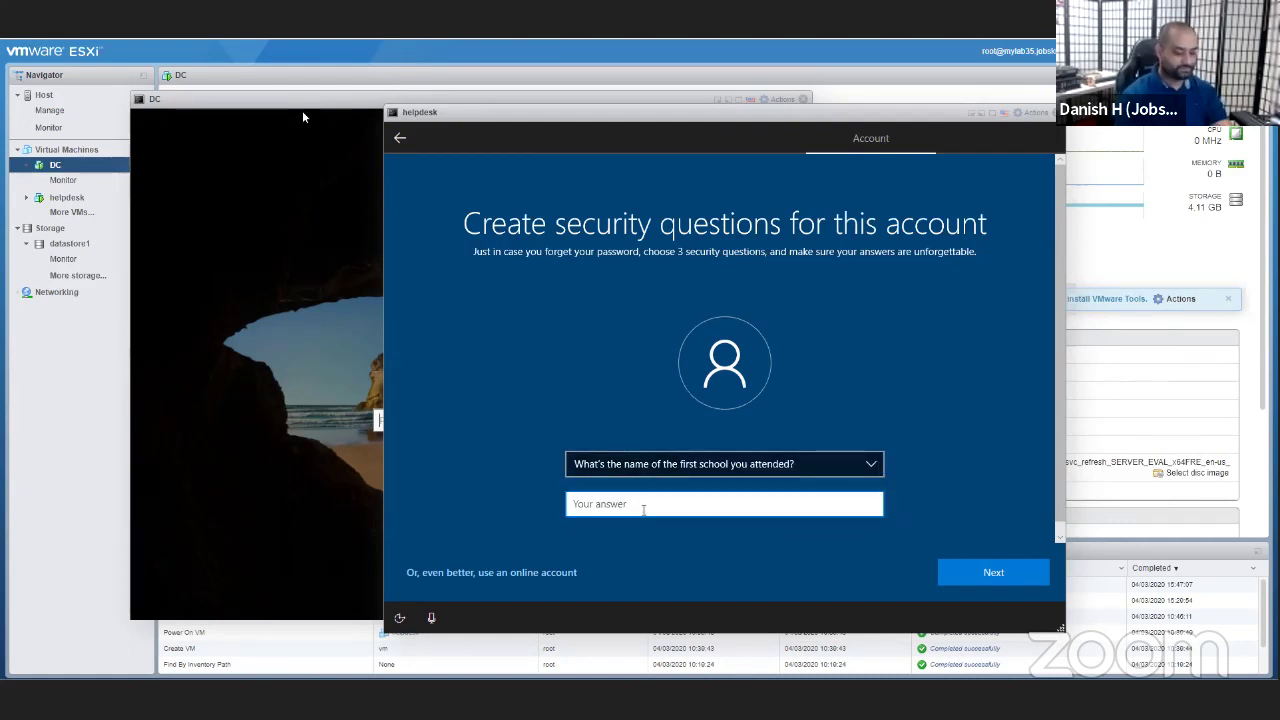
text(test3)
key(Return)
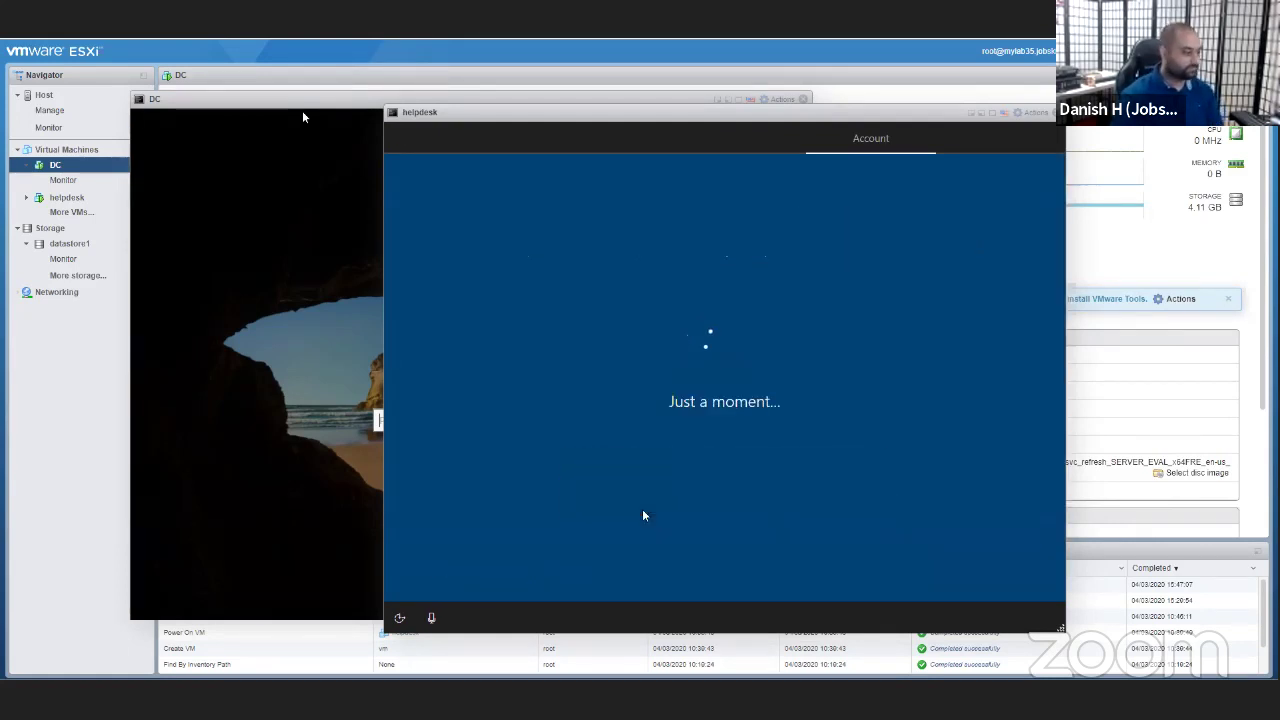
Step: Accept the activity history, Cortana and privacy settings pages in helpdesk setup
drag(477, 114, 430, 103)
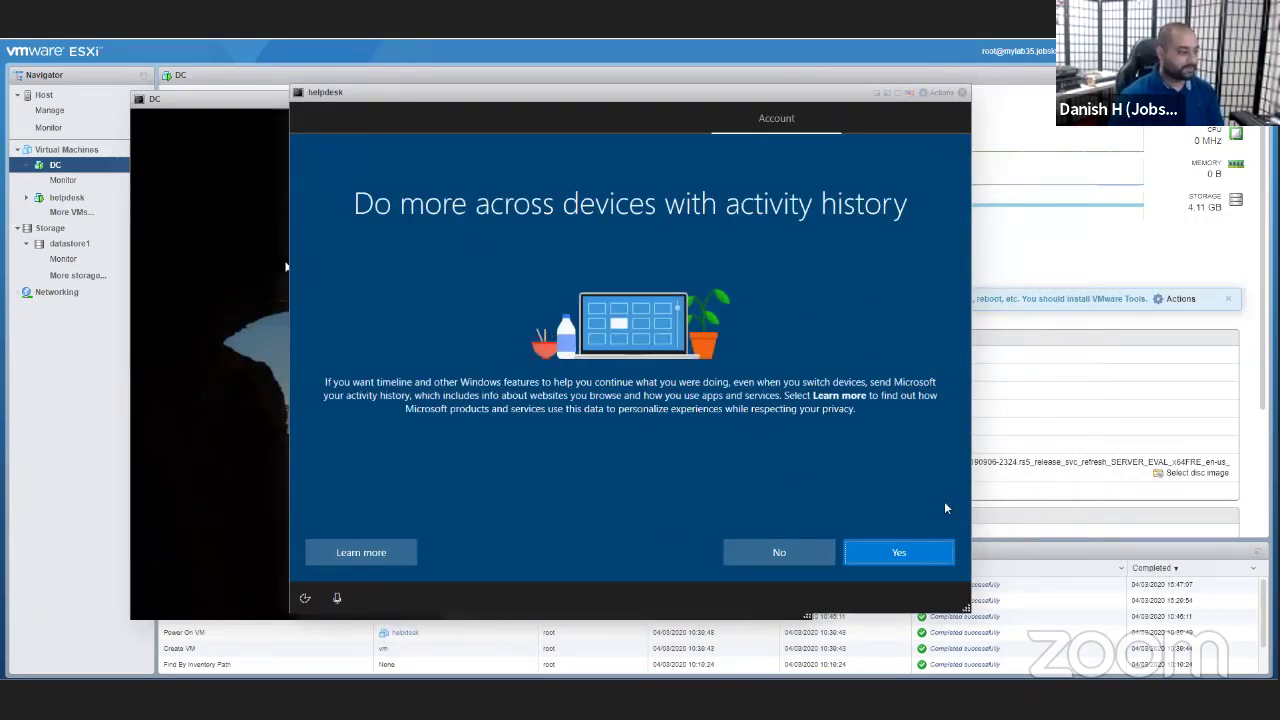
click(927, 550)
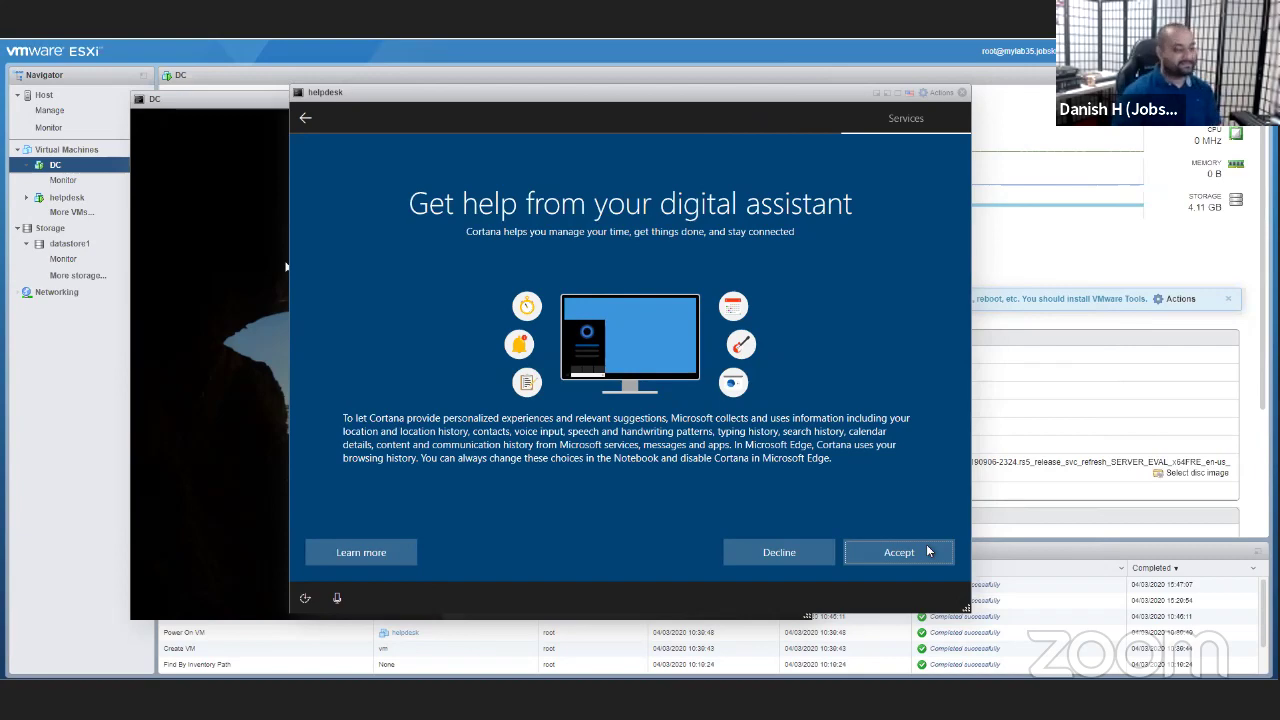
click(927, 551)
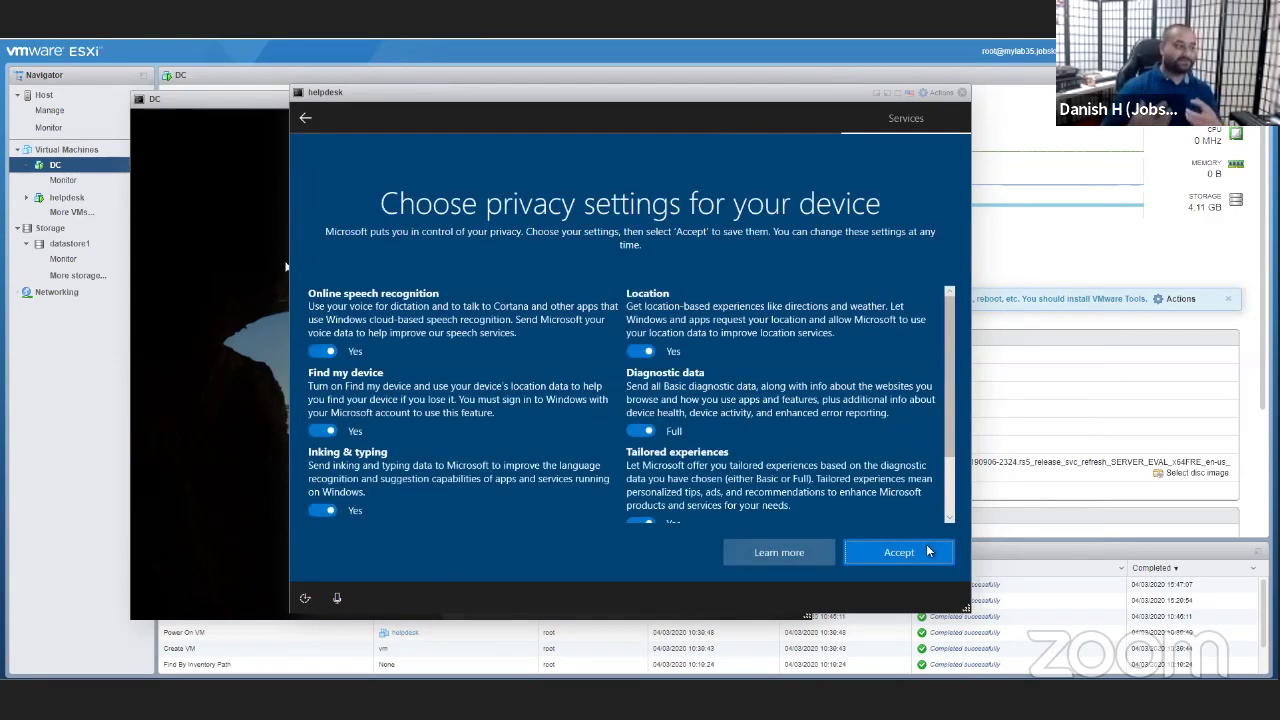
click(924, 551)
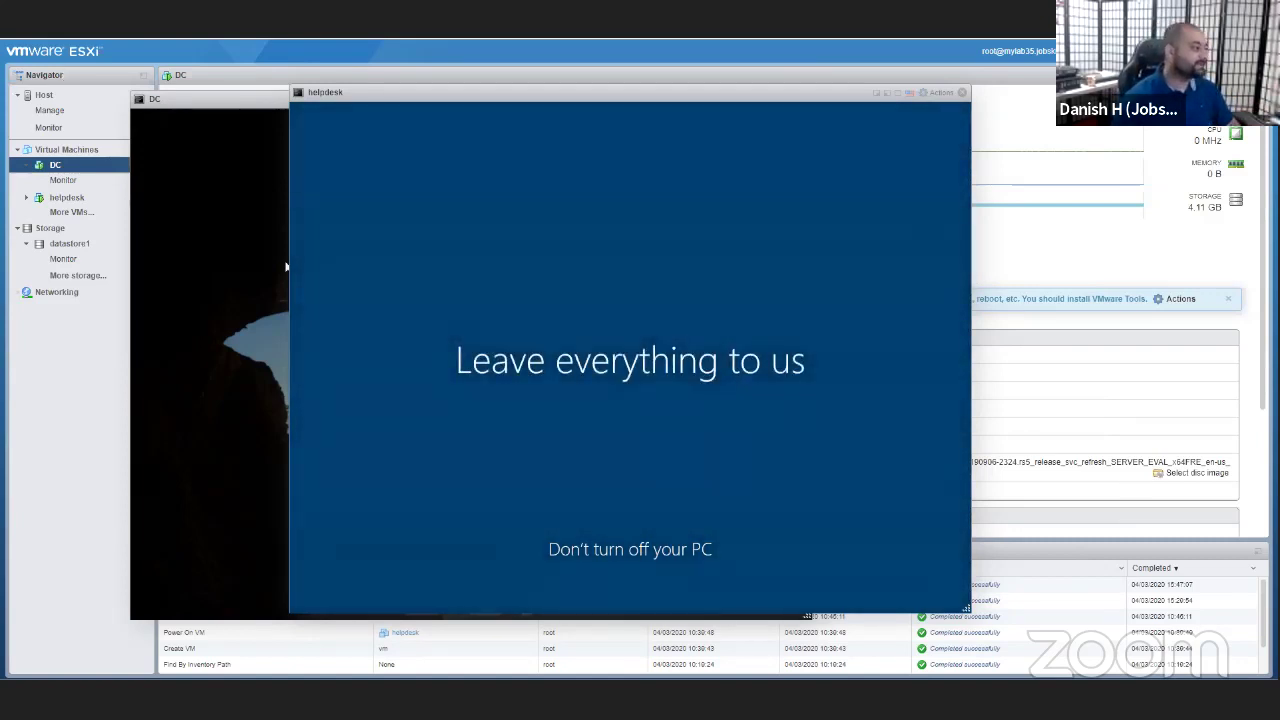
Step: Enter the Administrator password on the DC sign-in screen and submit it
click(201, 139)
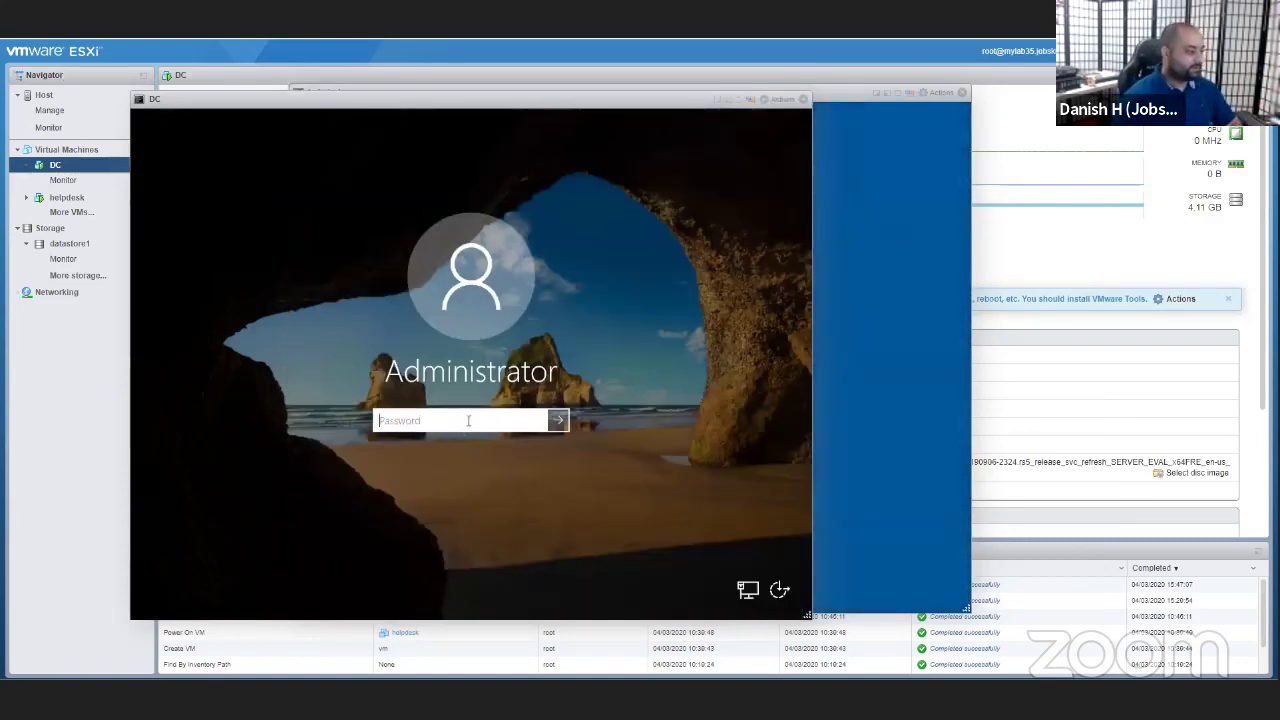
text(P@ssw0rd)
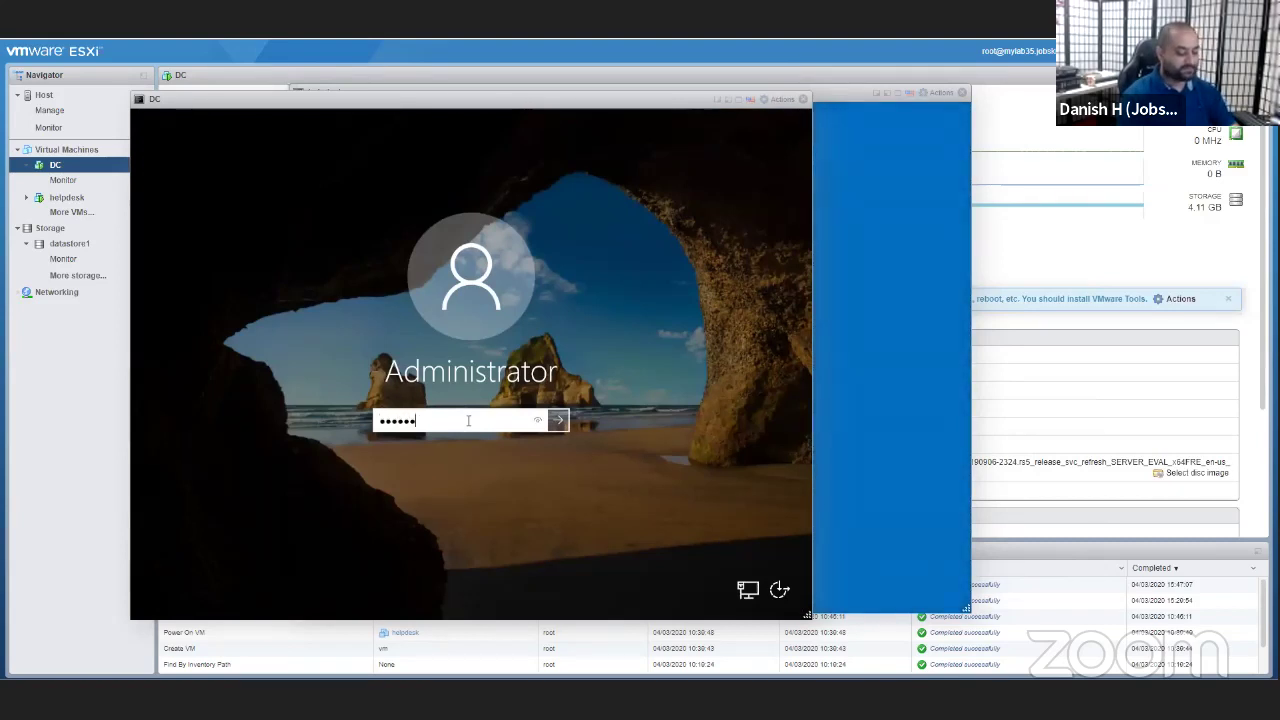
key(Return)
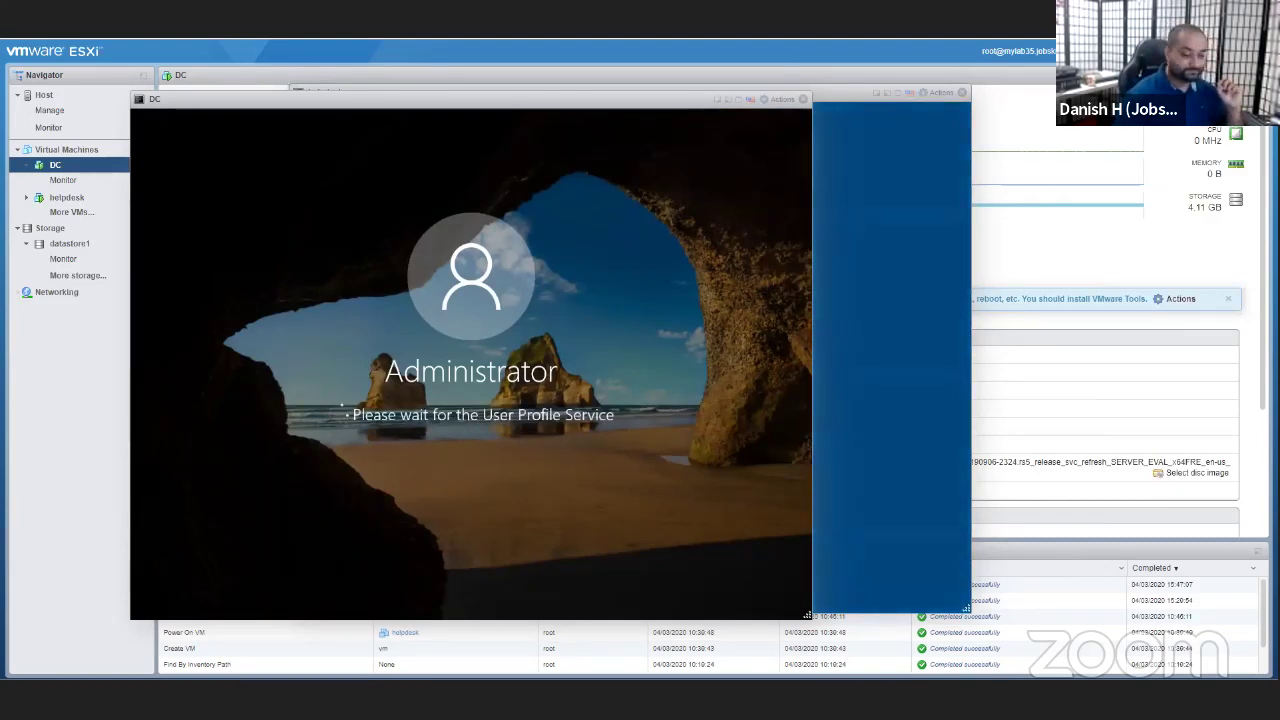
Step: Place the DC console on the right, move helpdesk down, and open Storage in the Navigator
click(890, 345)
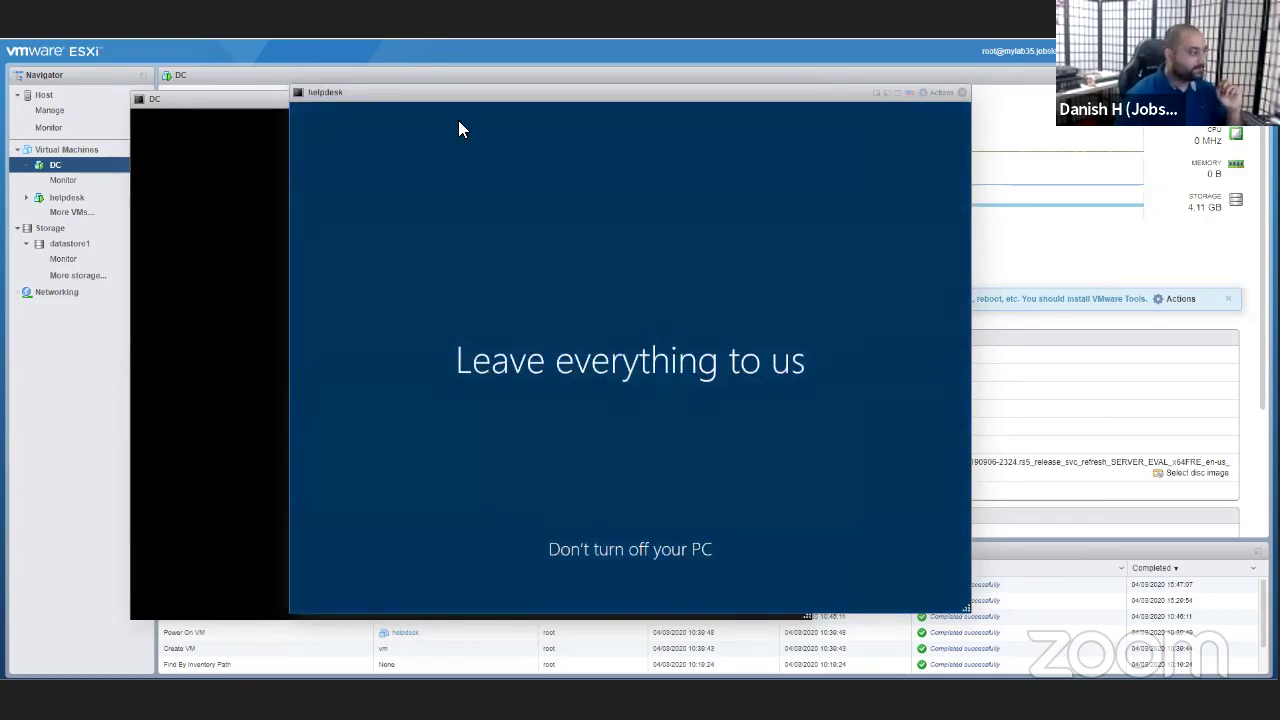
drag(167, 113, 766, 123)
drag(576, 107, 612, 269)
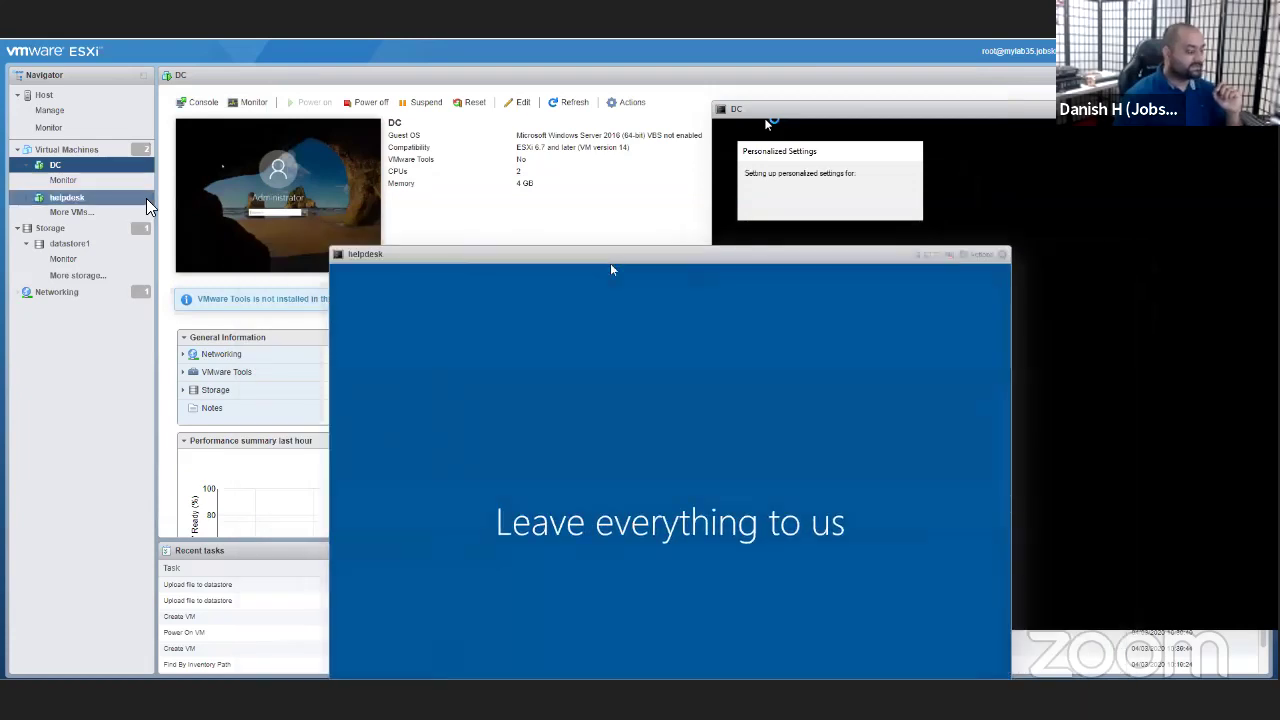
click(70, 228)
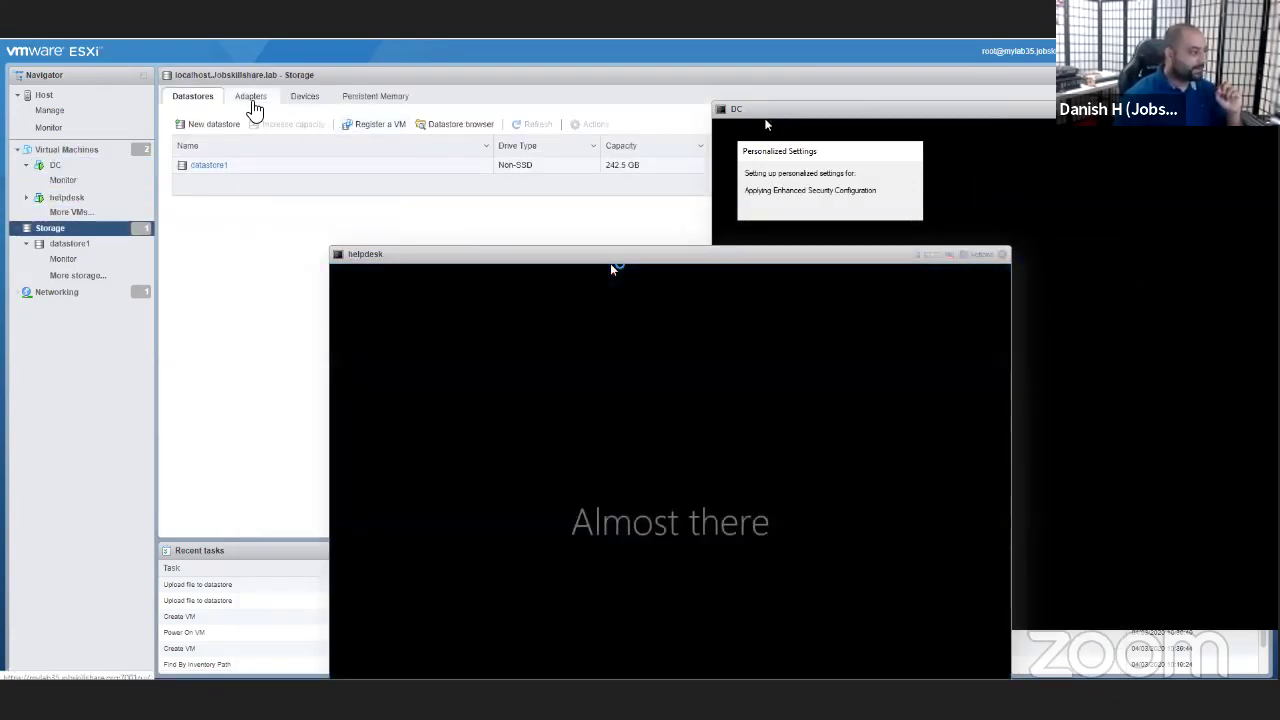
Step: In the datastore1 browser, create the copyfromhere folder, check the helpdesk folder, then close
click(469, 127)
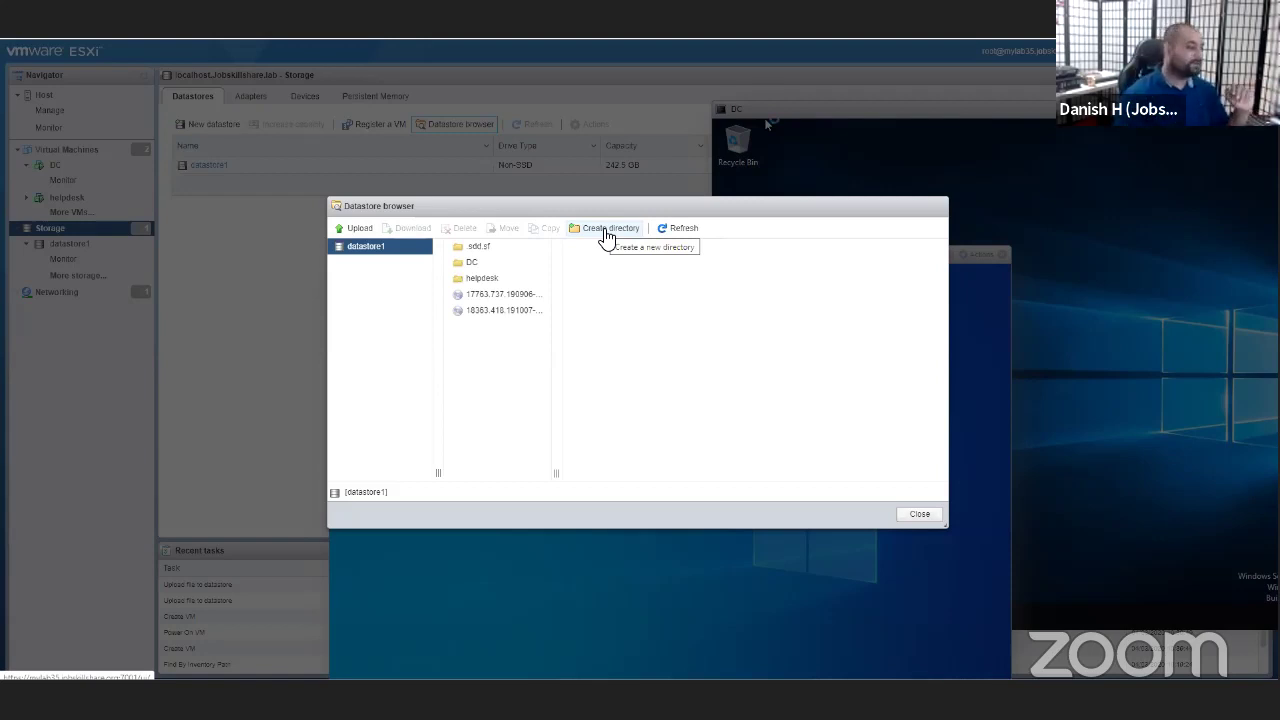
click(605, 233)
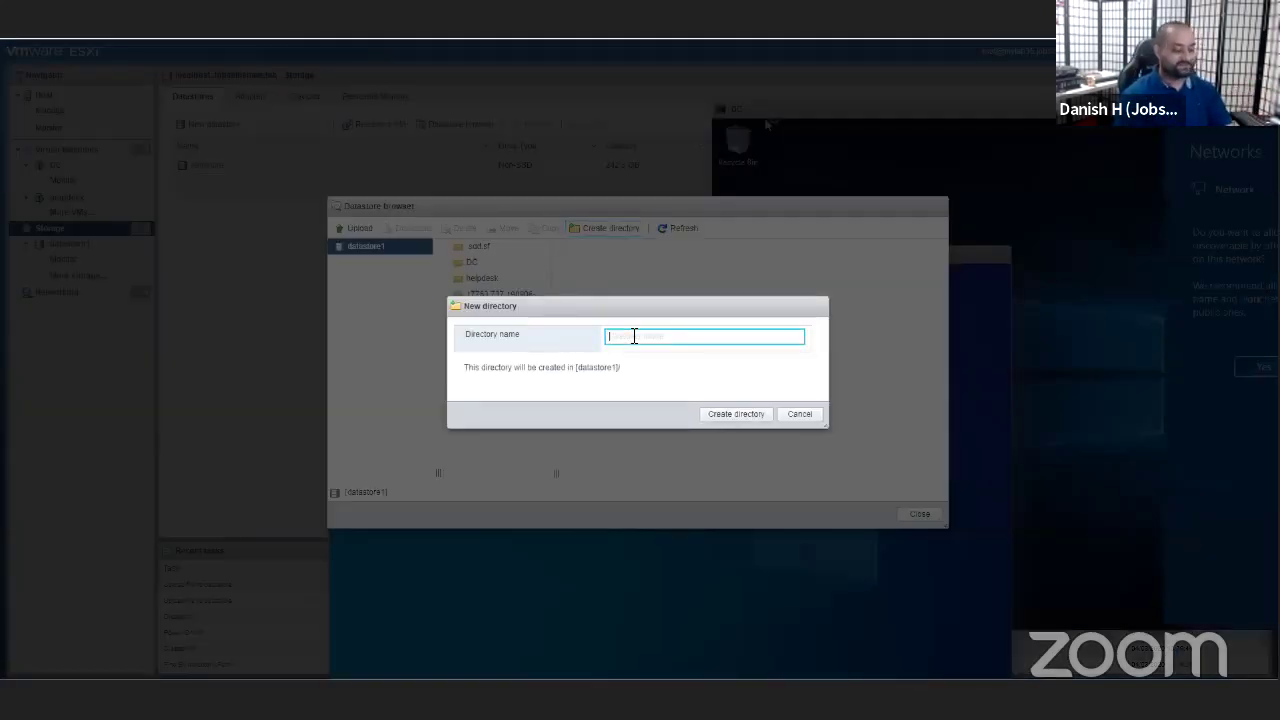
text(copyfro)
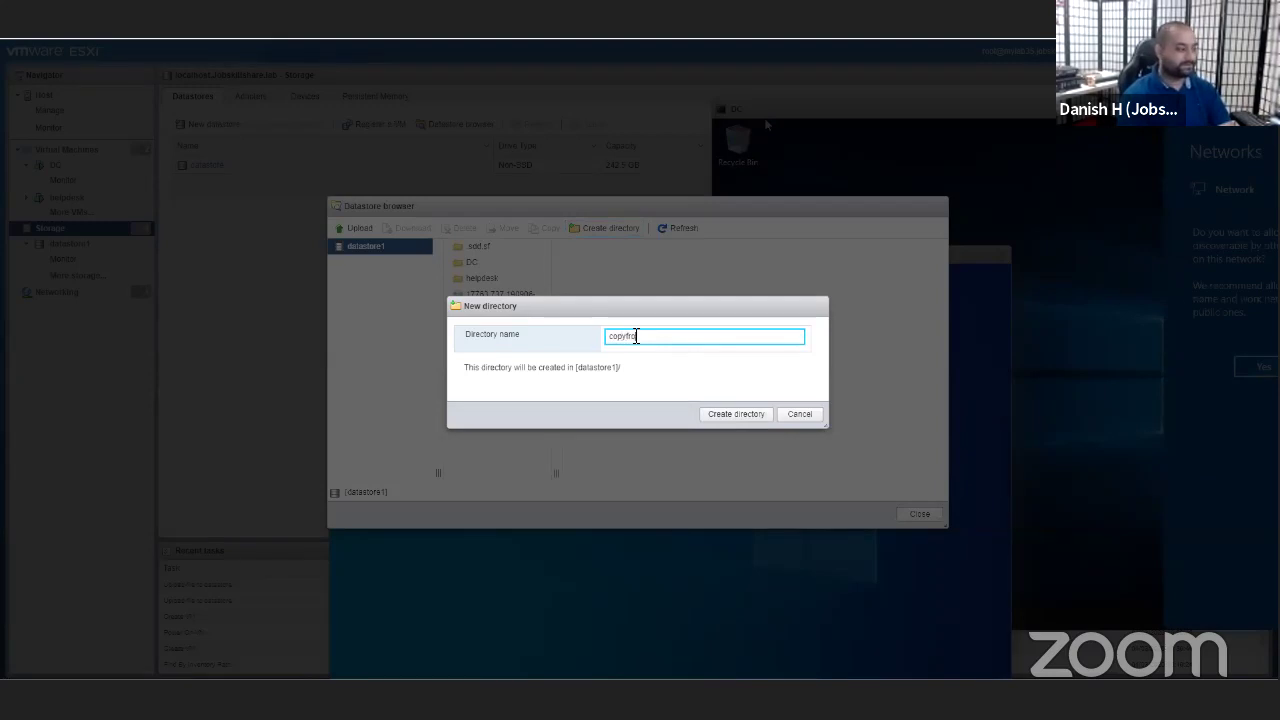
text(mhere)
click(752, 416)
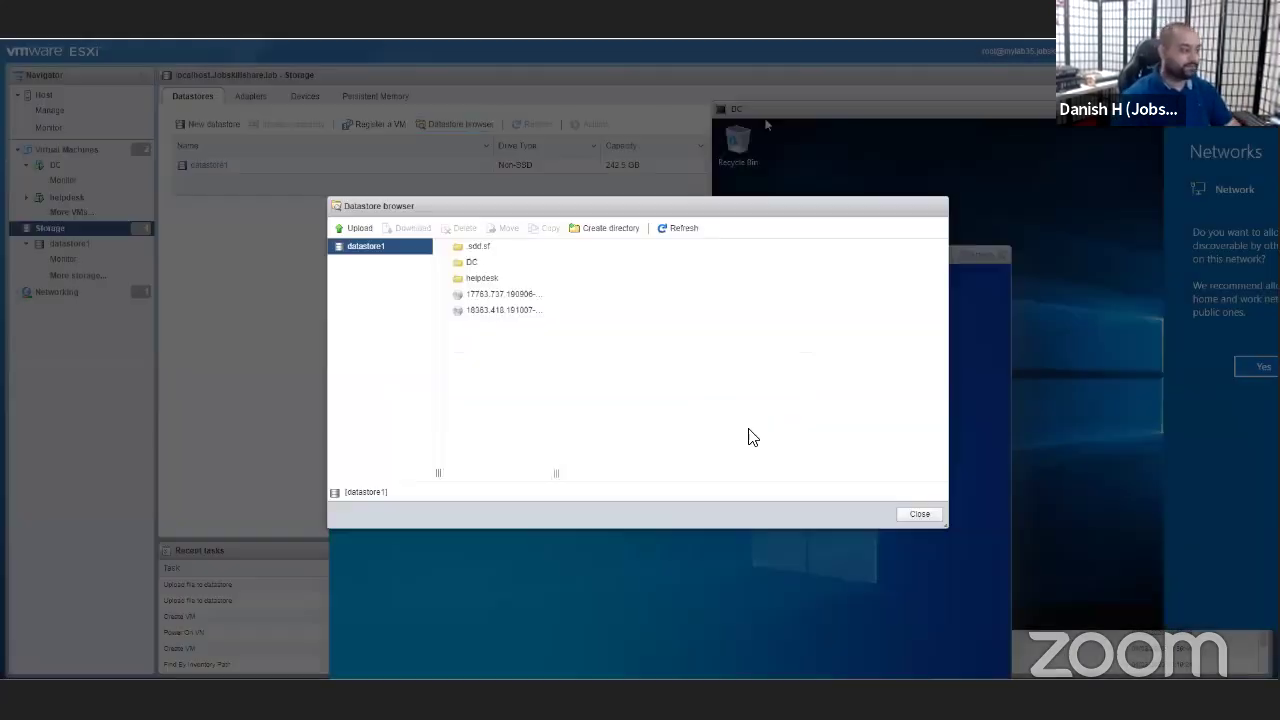
click(460, 264)
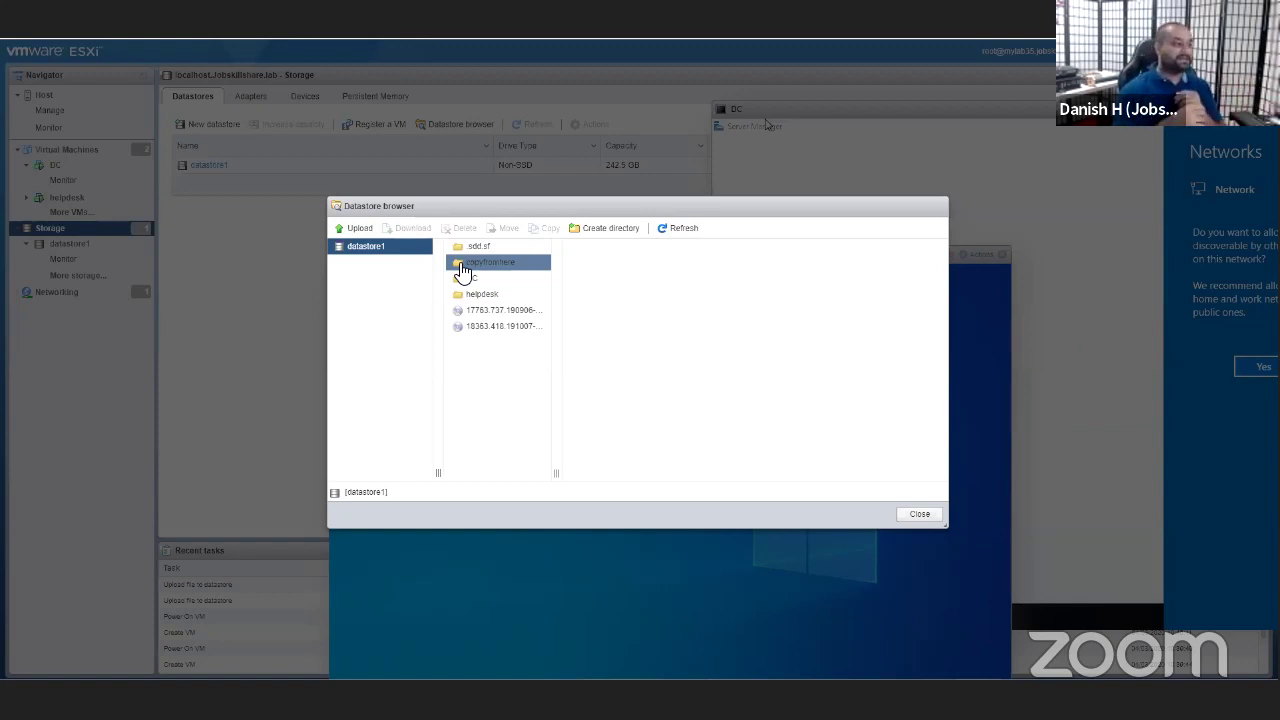
click(524, 295)
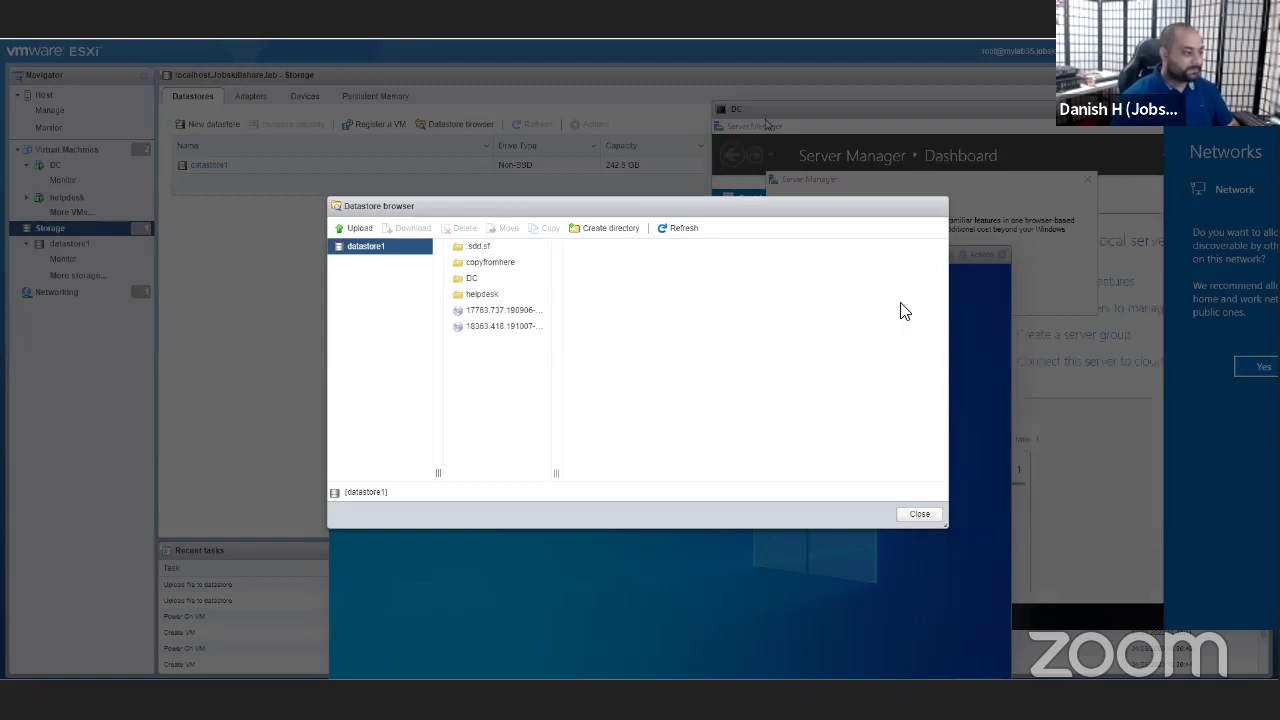
click(938, 524)
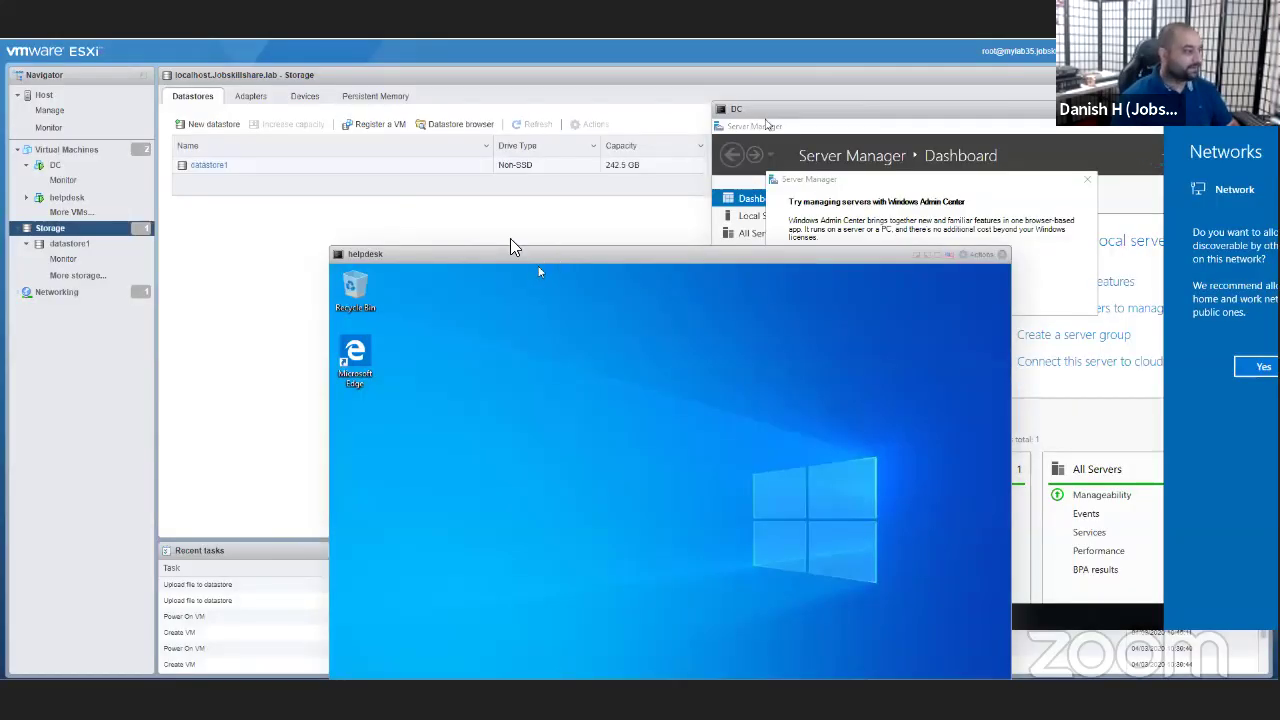
Step: Rearrange the consoles, bring the helpdesk desktop forward and open its Start button admin menu
drag(510, 247, 299, 76)
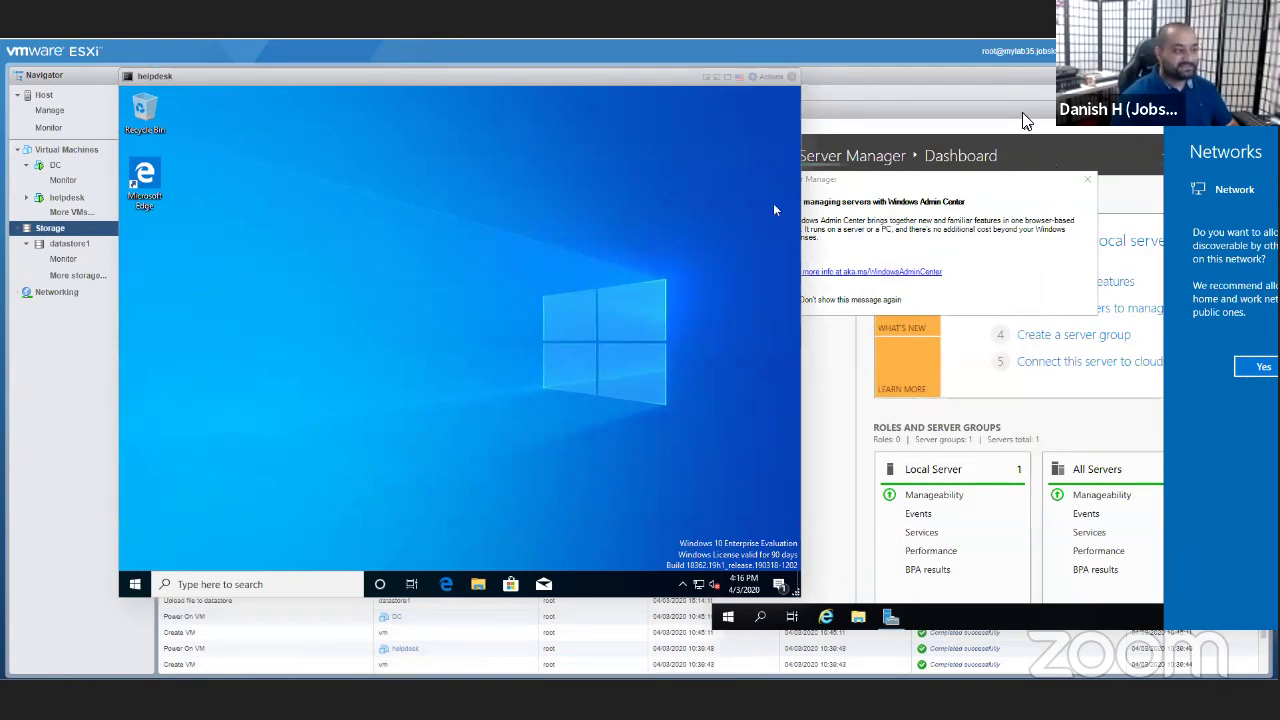
drag(882, 108, 632, 81)
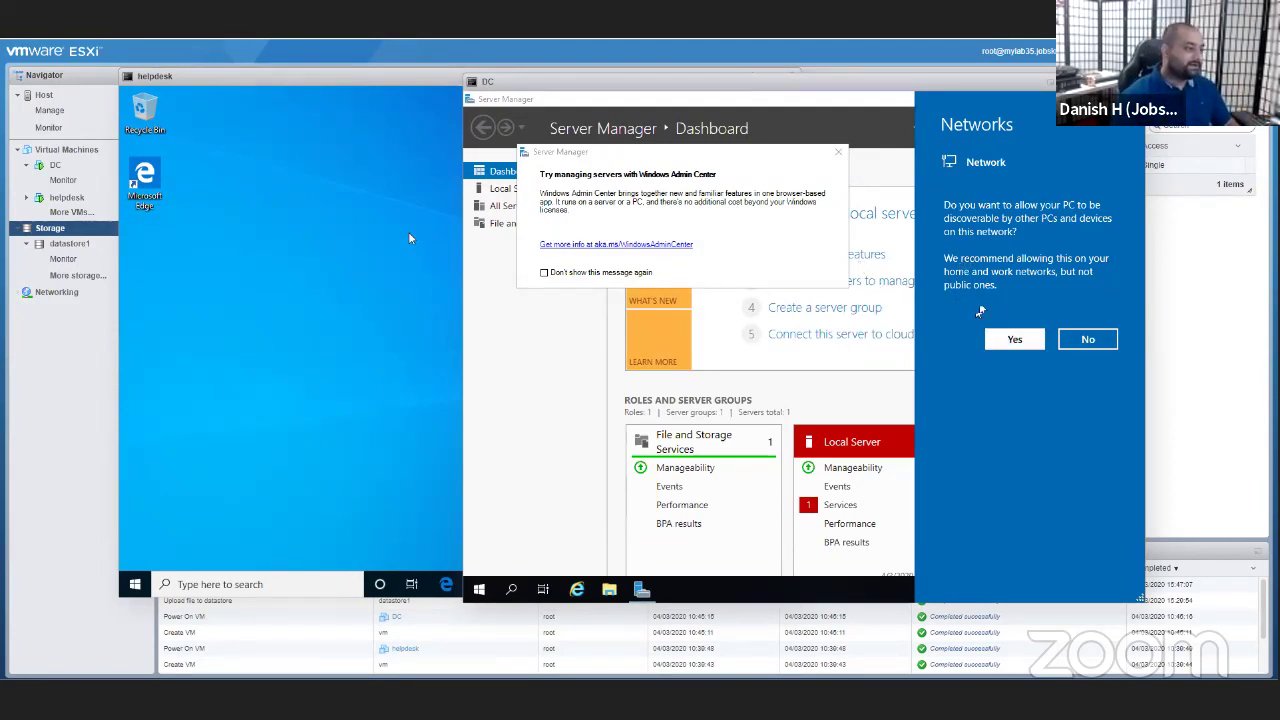
click(424, 511)
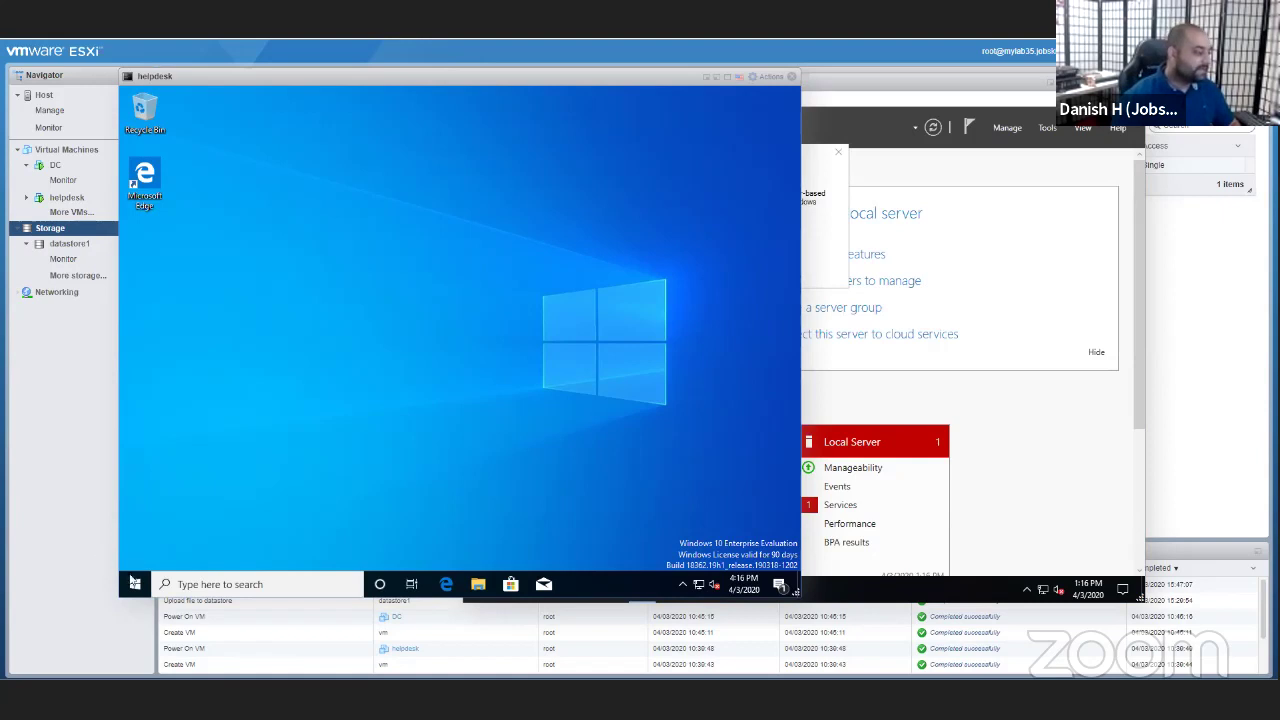
right_click(143, 584)
mouse_move(215, 544)
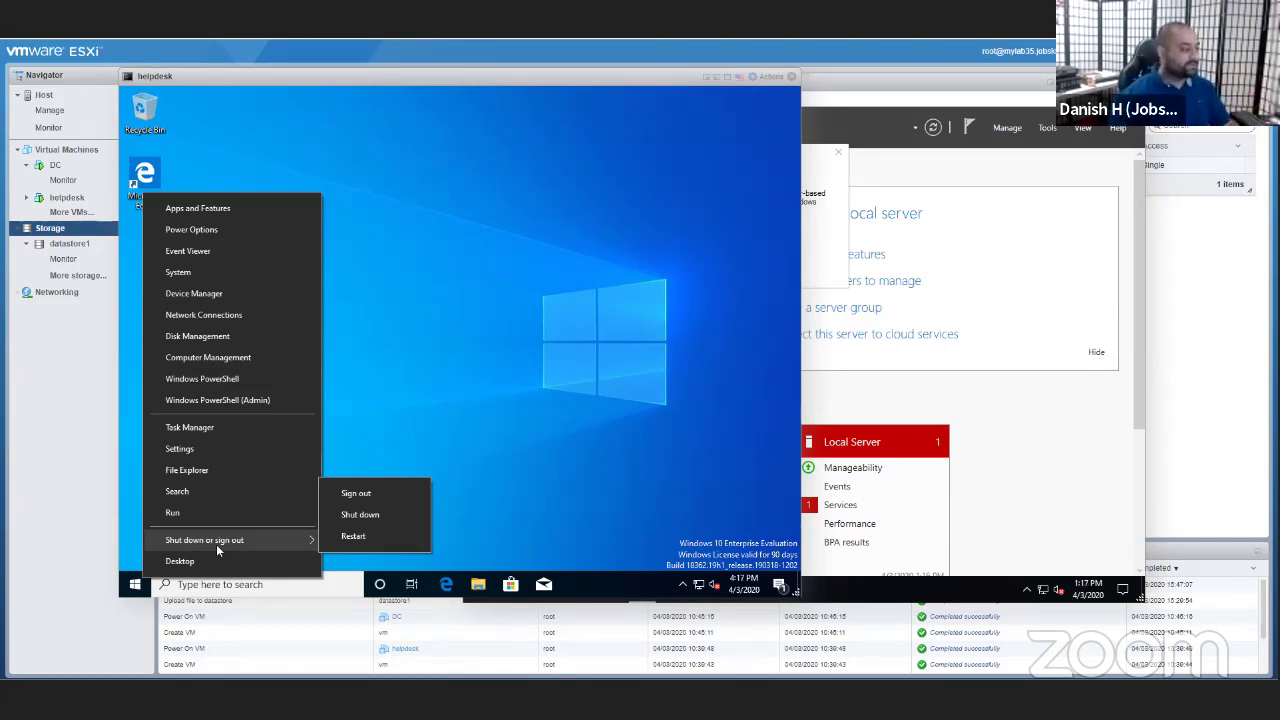
Step: Run sysprep as administrator on helpdesk with Generalize ticked and Shutdown chosen, and start it
click(228, 520)
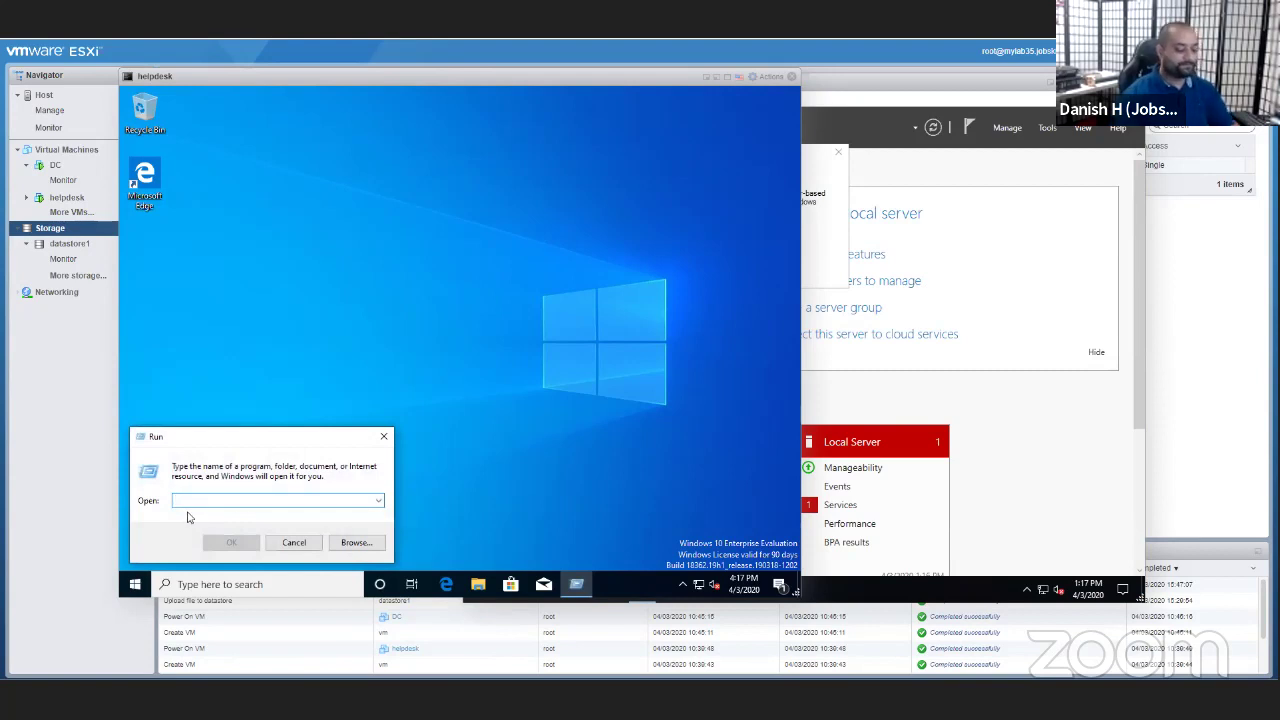
text(syst)
text(rep)
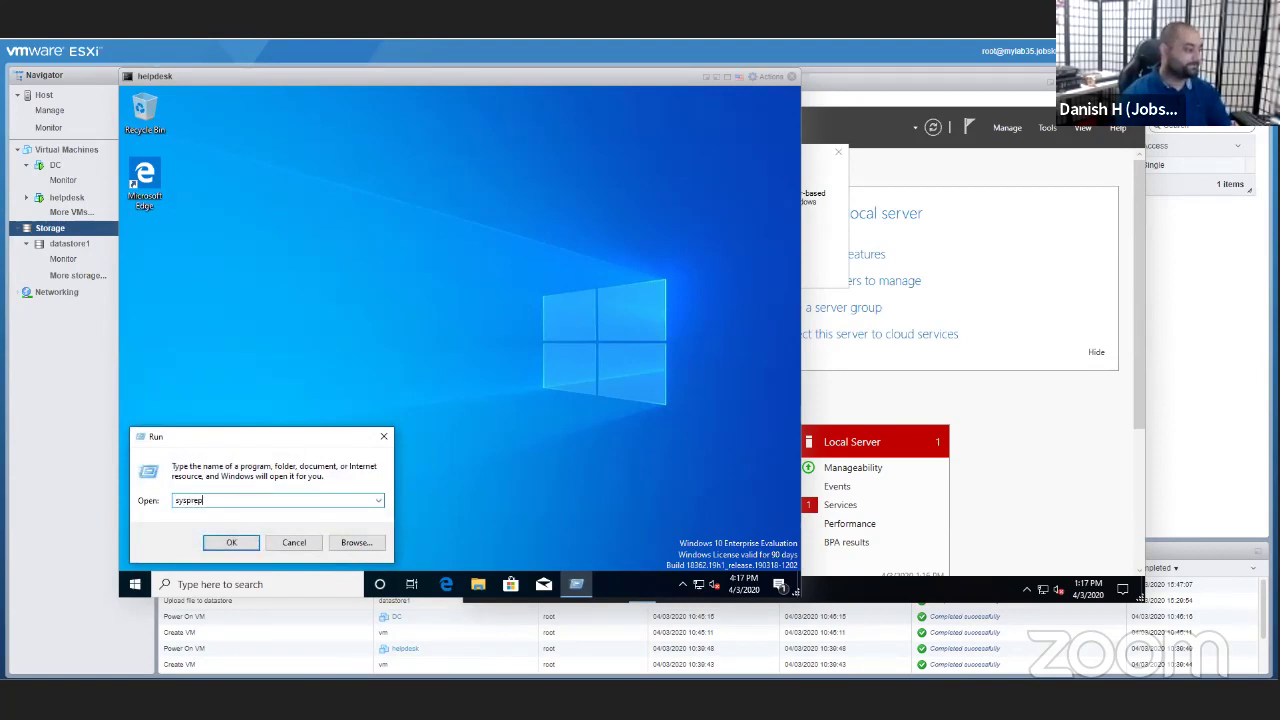
key(Return)
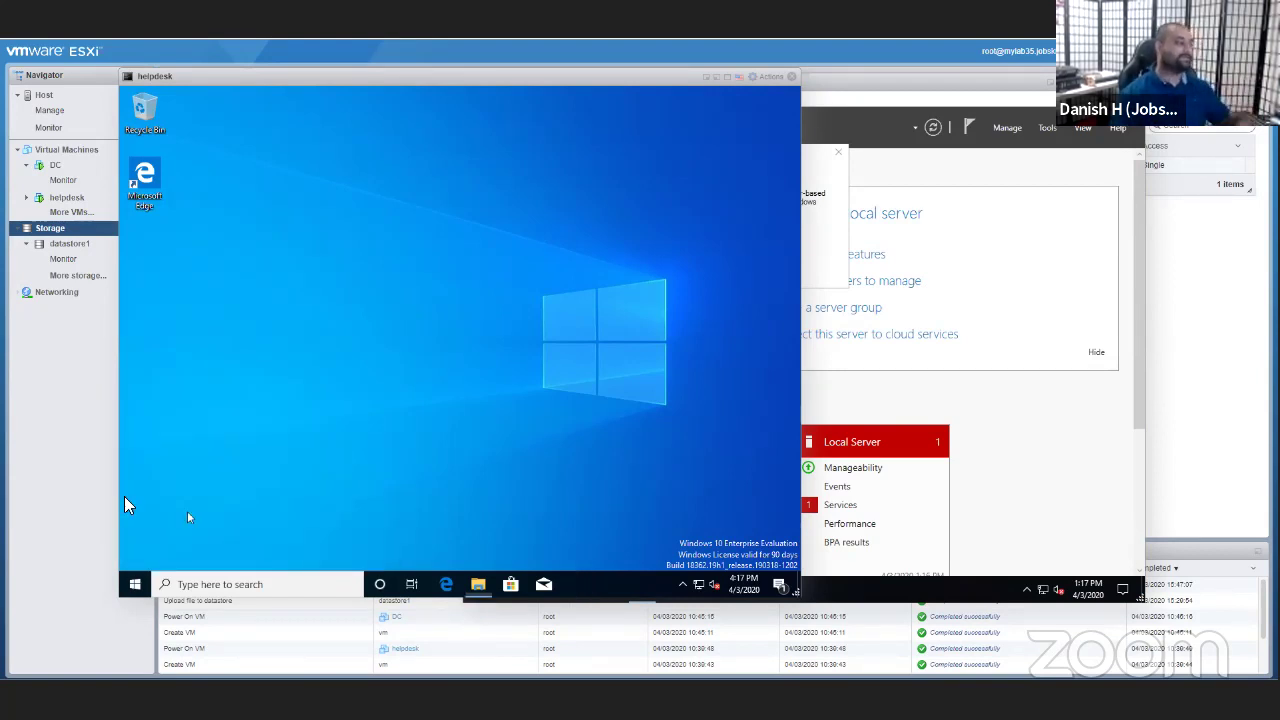
right_click(343, 257)
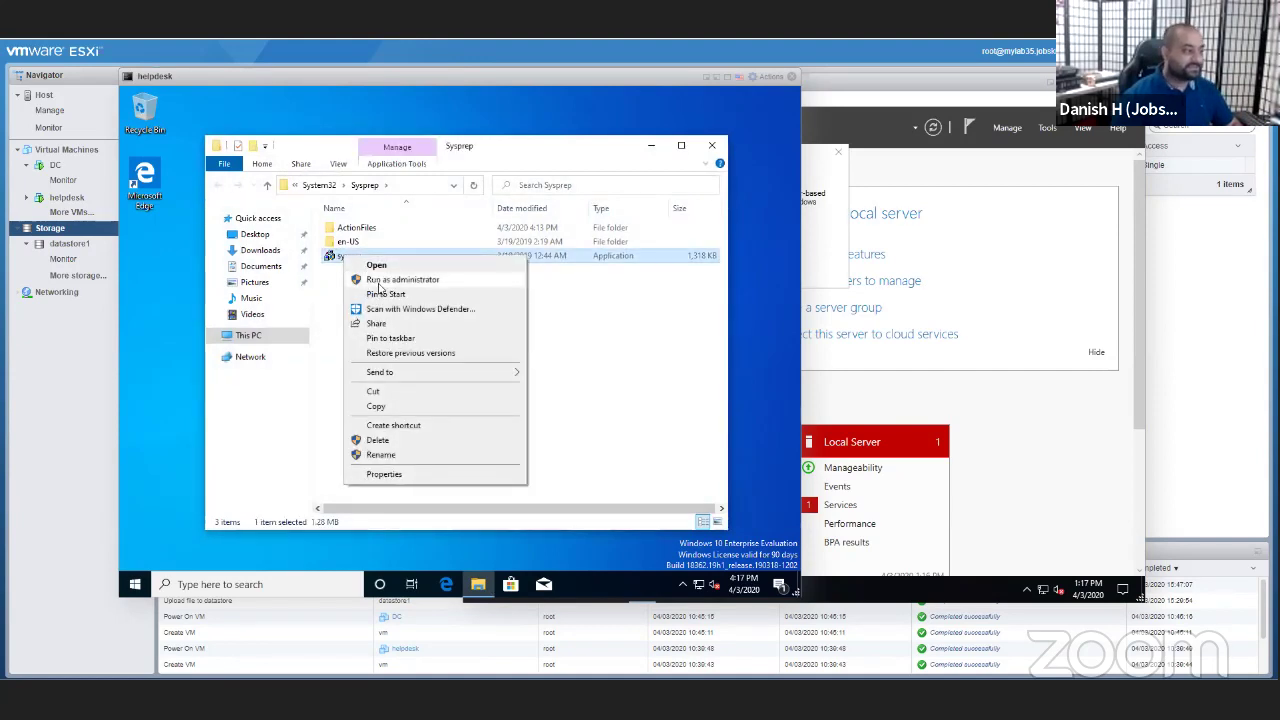
click(380, 282)
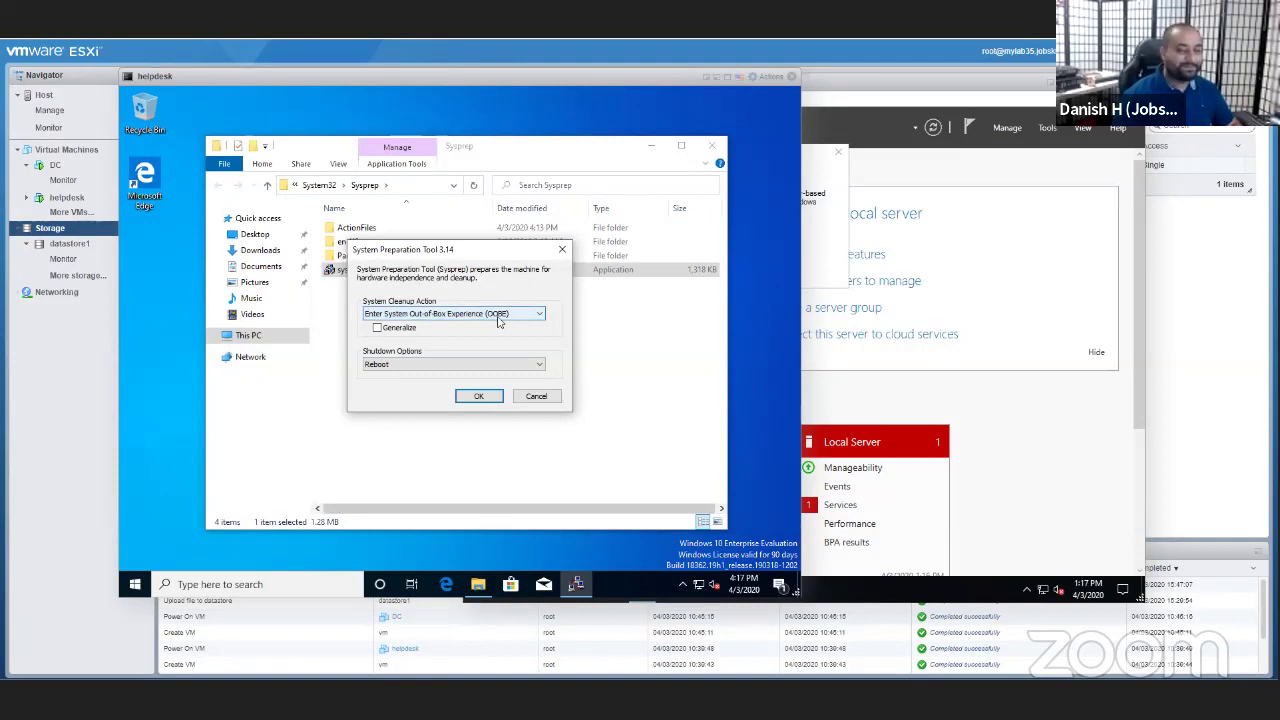
click(376, 329)
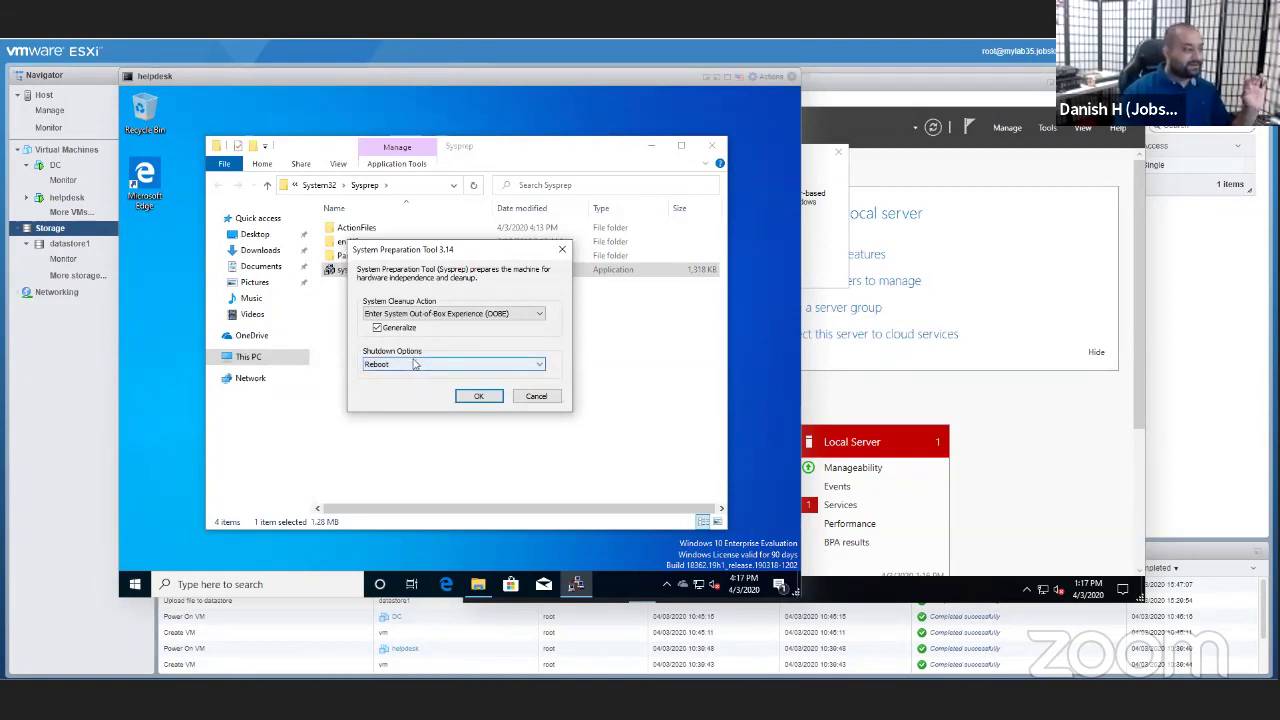
click(410, 365)
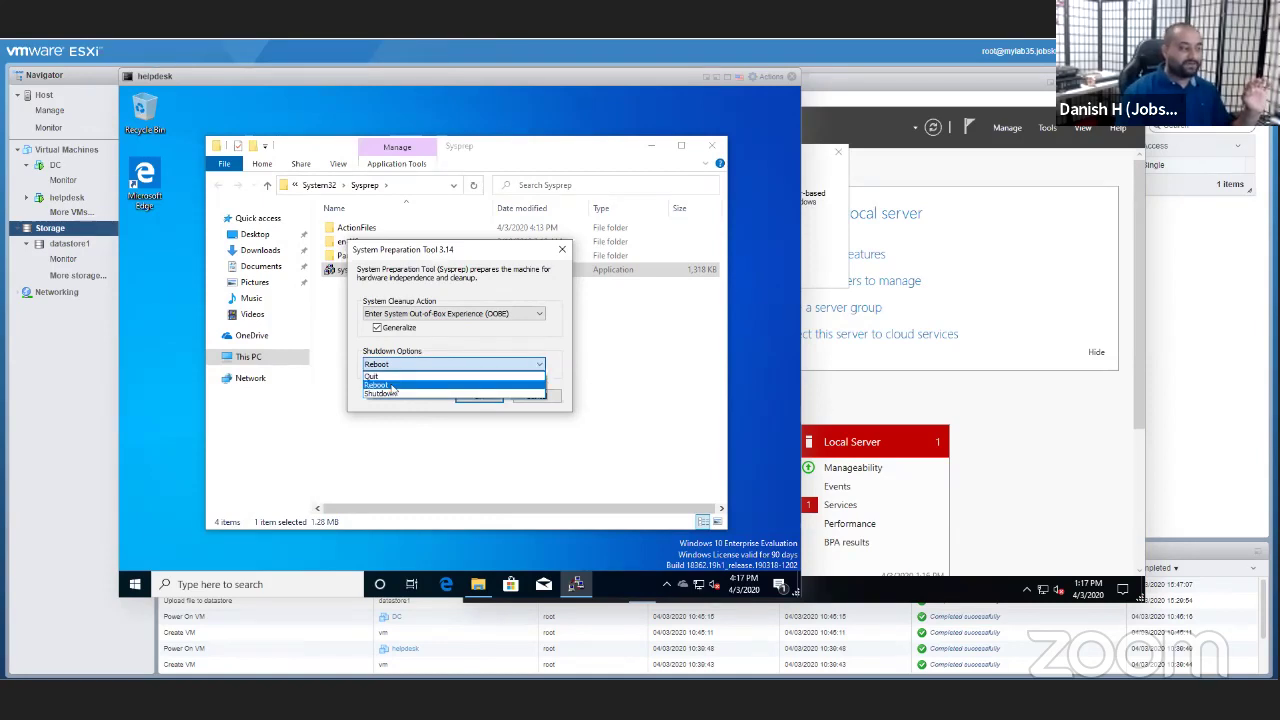
click(398, 393)
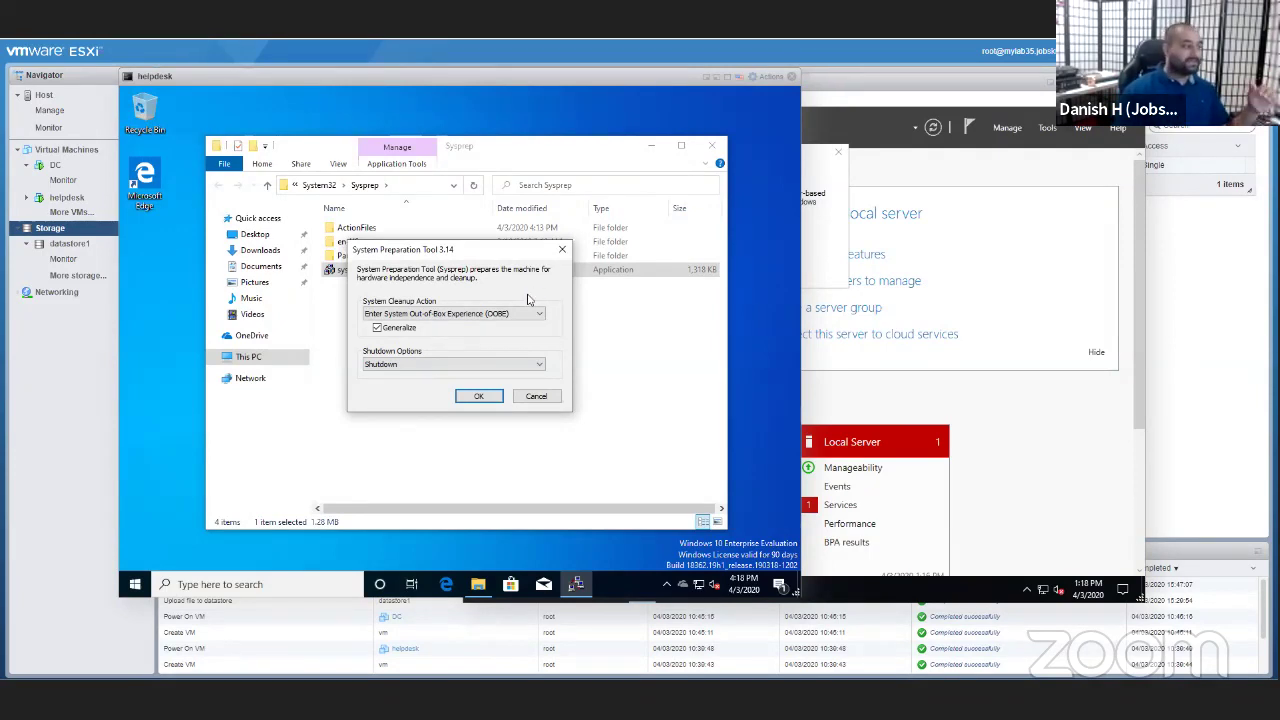
click(476, 396)
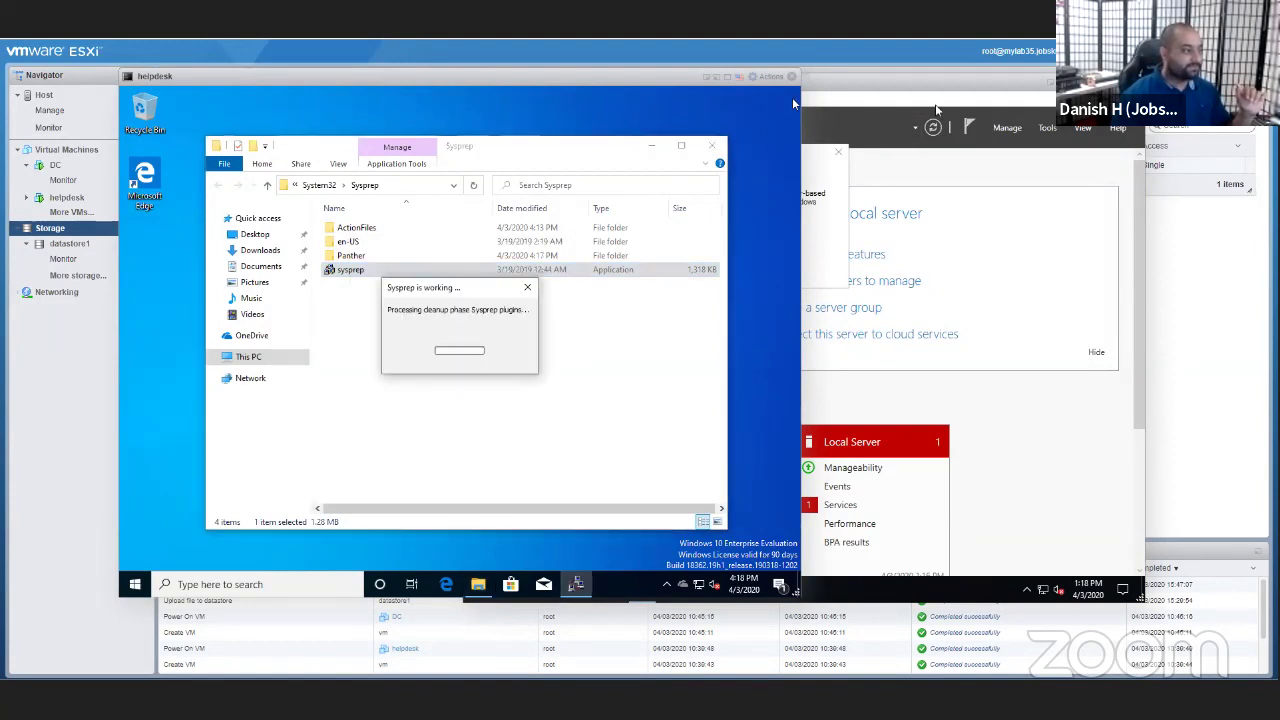
click(934, 108)
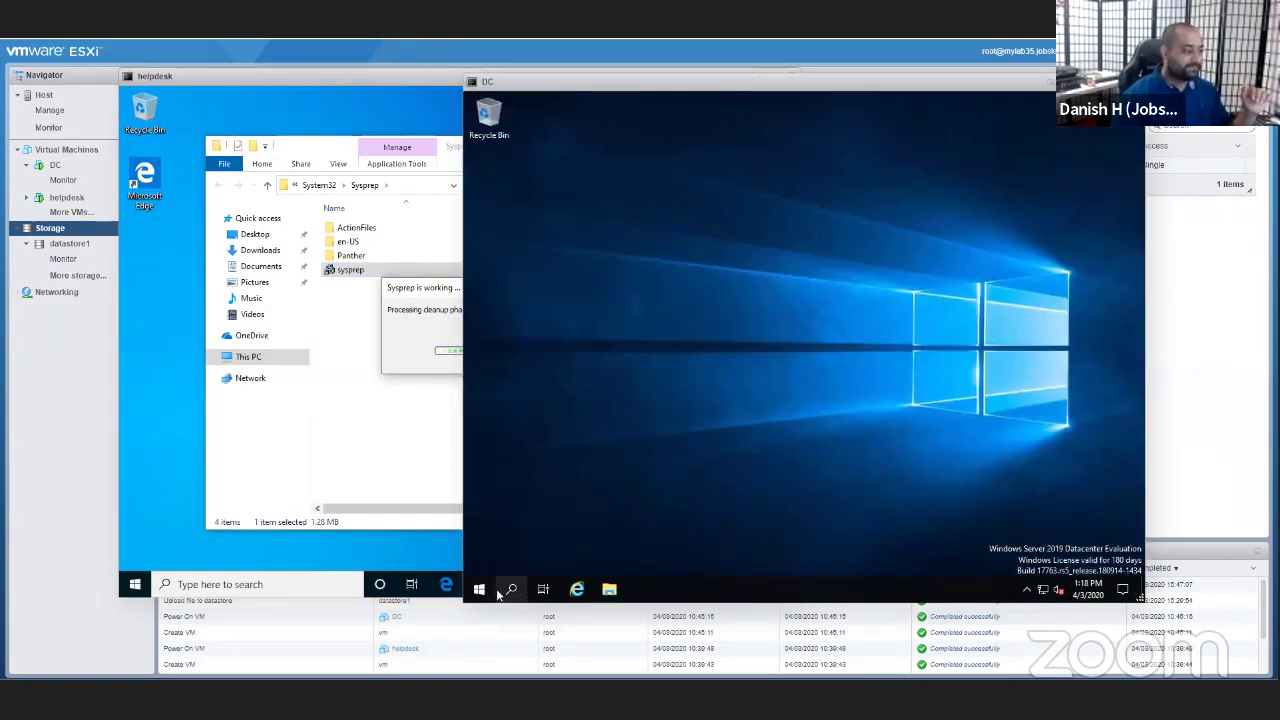
Step: From the DC's Run prompt, run 'sysprep' to open the Sysprep folder
right_click(480, 590)
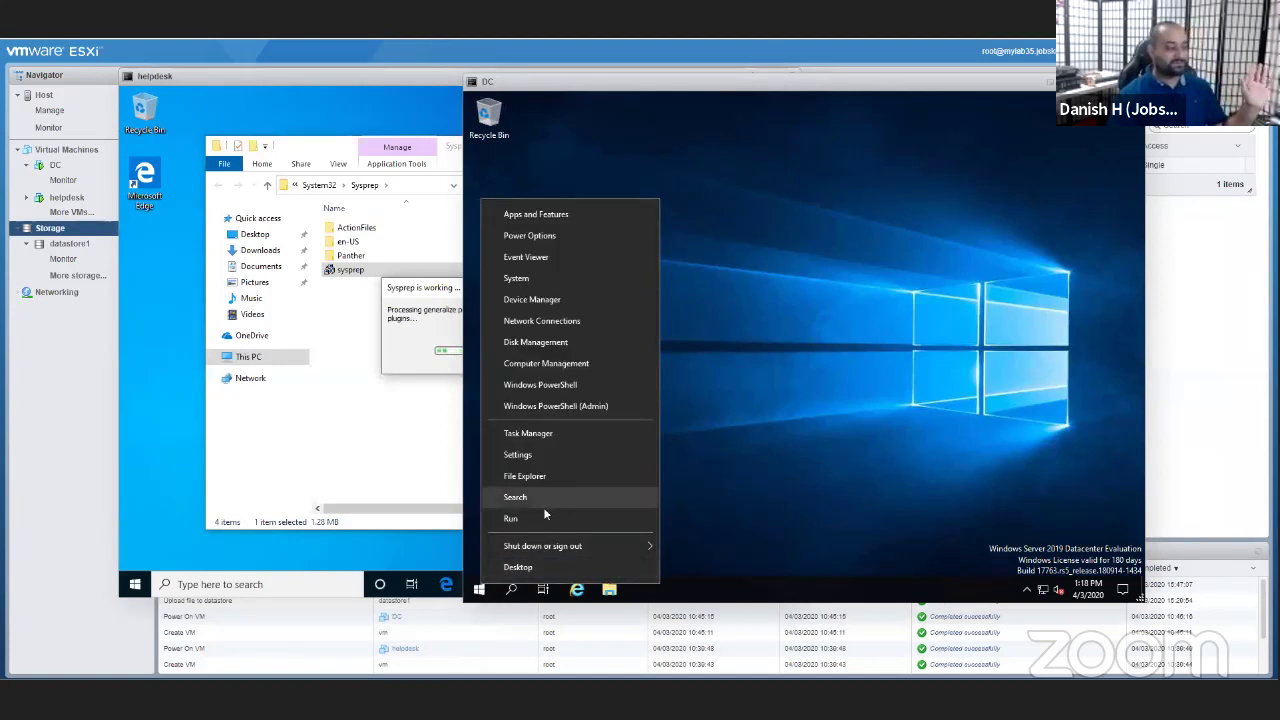
click(511, 519)
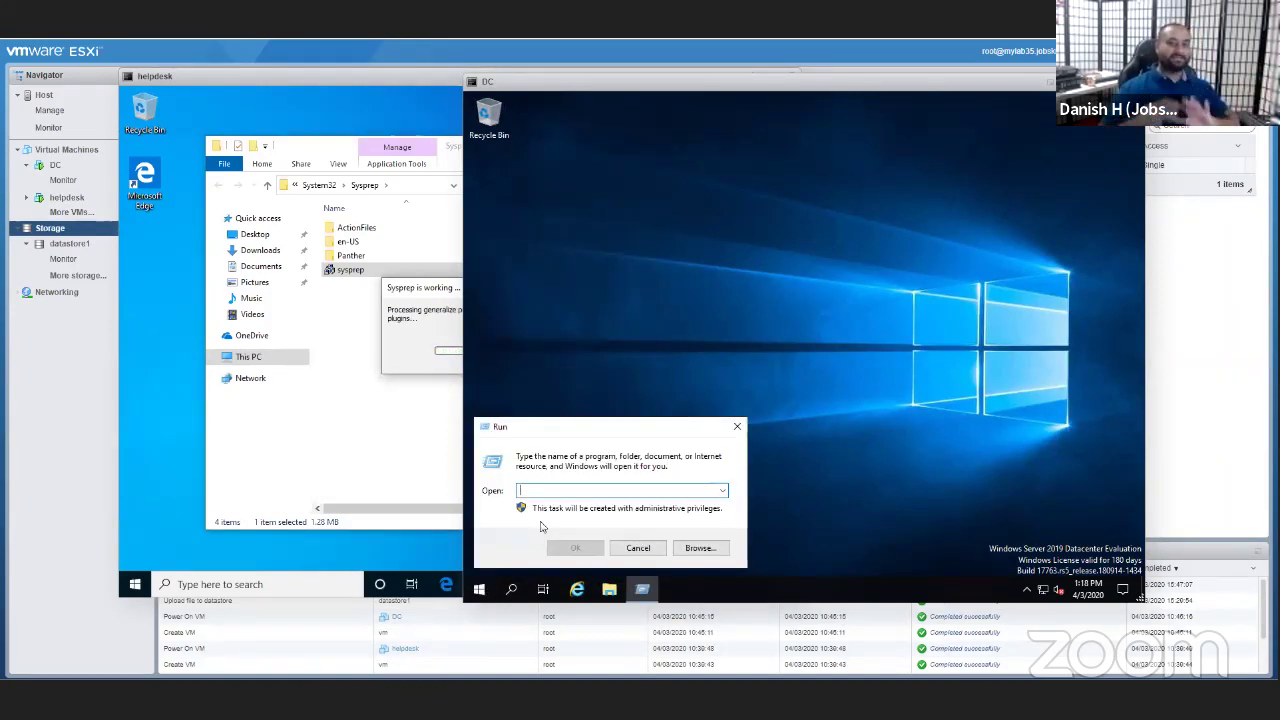
text(sy)
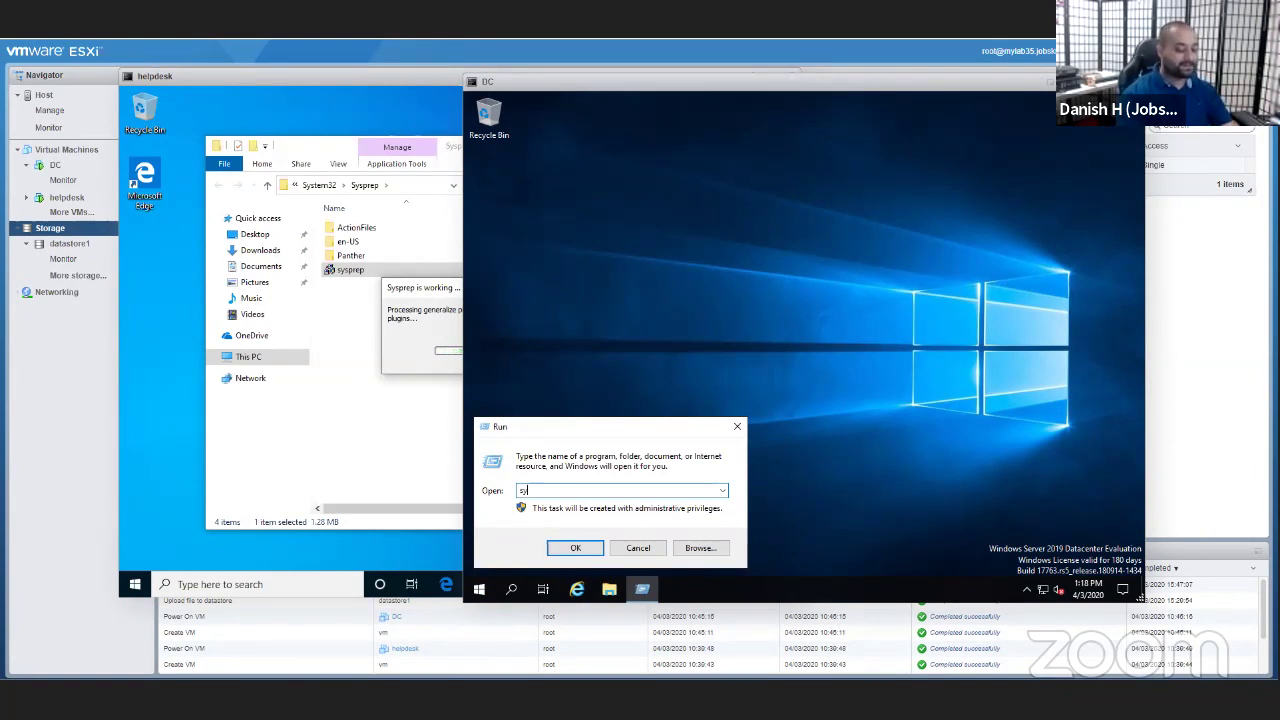
text(sp)
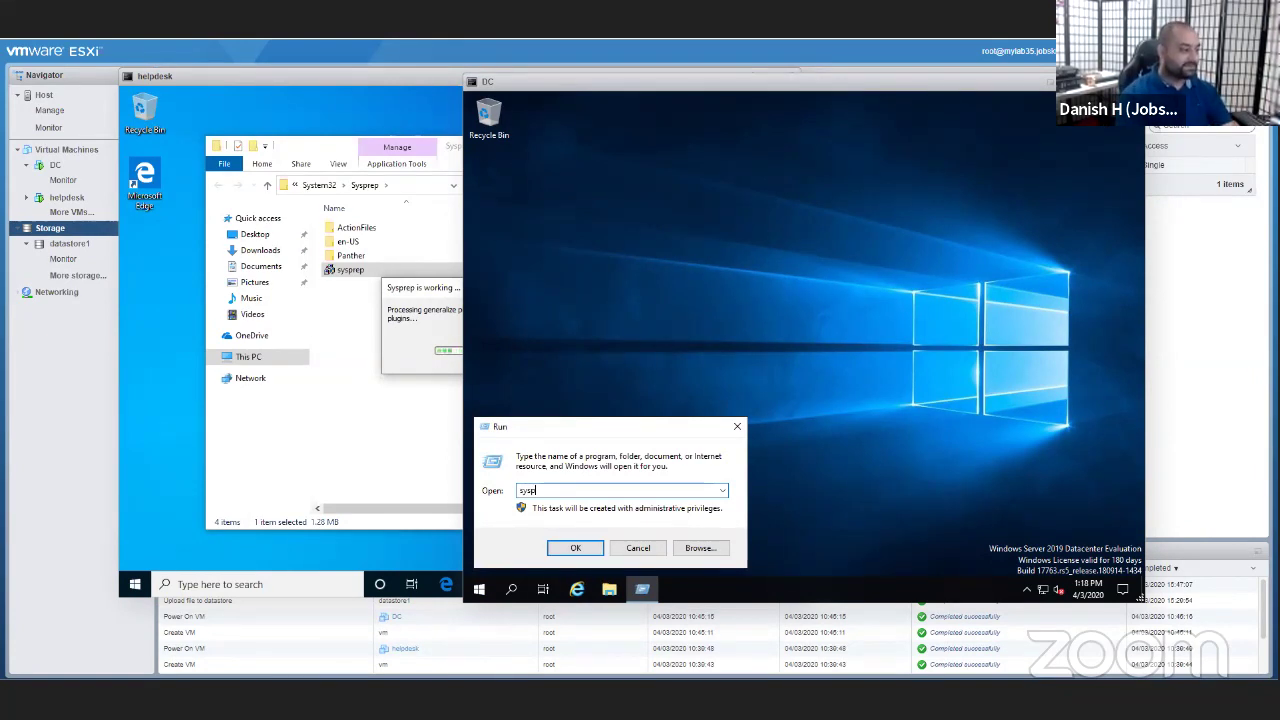
text(prep)
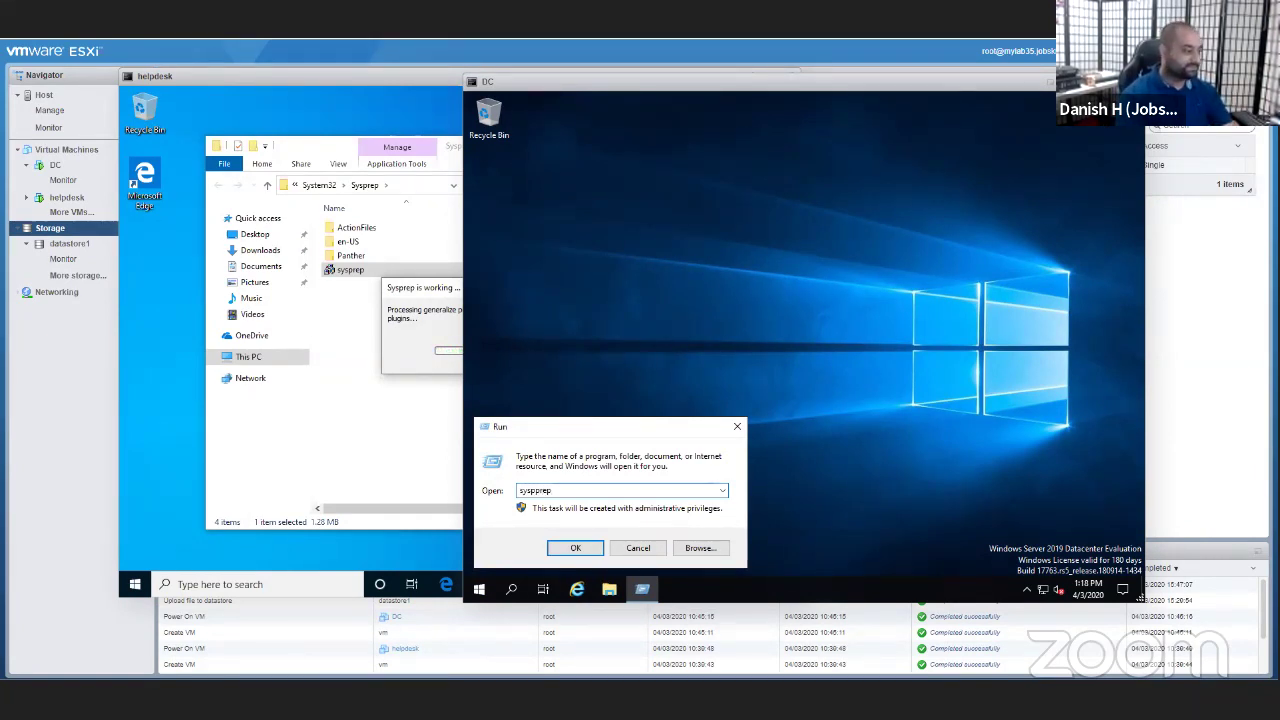
key(BackSpace)
key(BackSpace)
key(BackSpace)
text(prep)
key(Return)
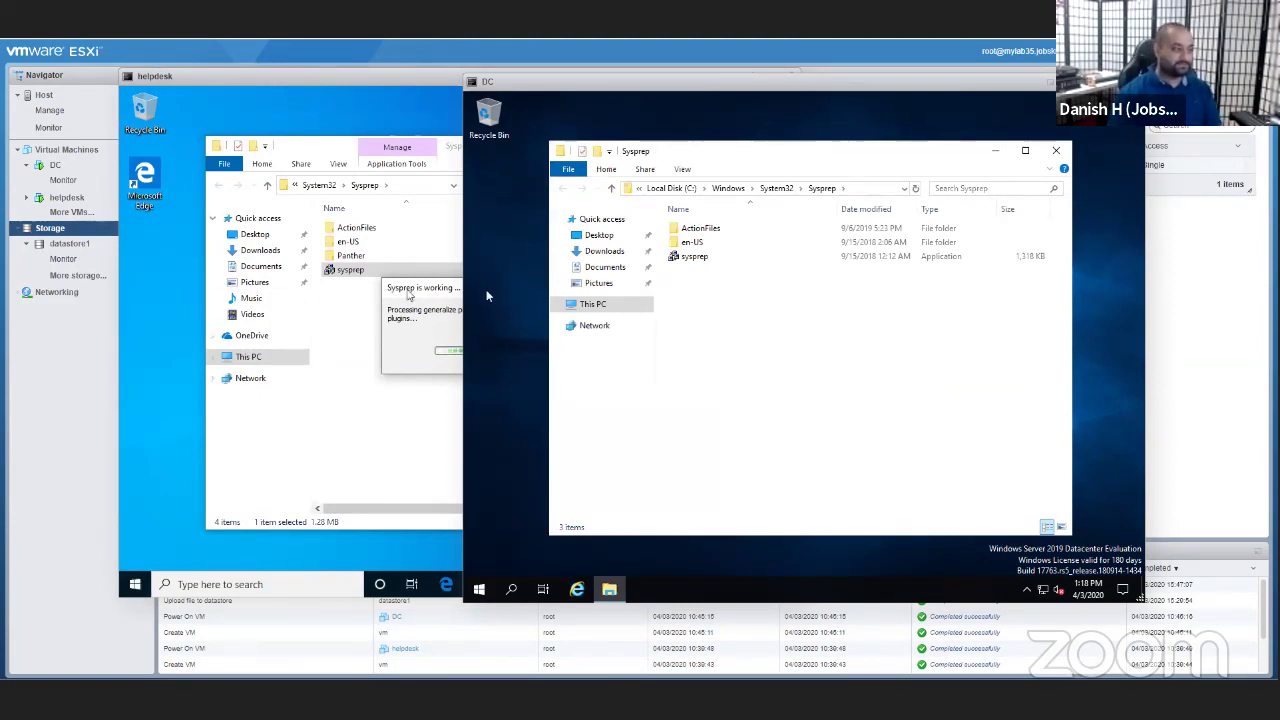
Step: Launch sysprep.exe as administrator with OOBE, Generalize and Shutdown, and start it
double_click(695, 257)
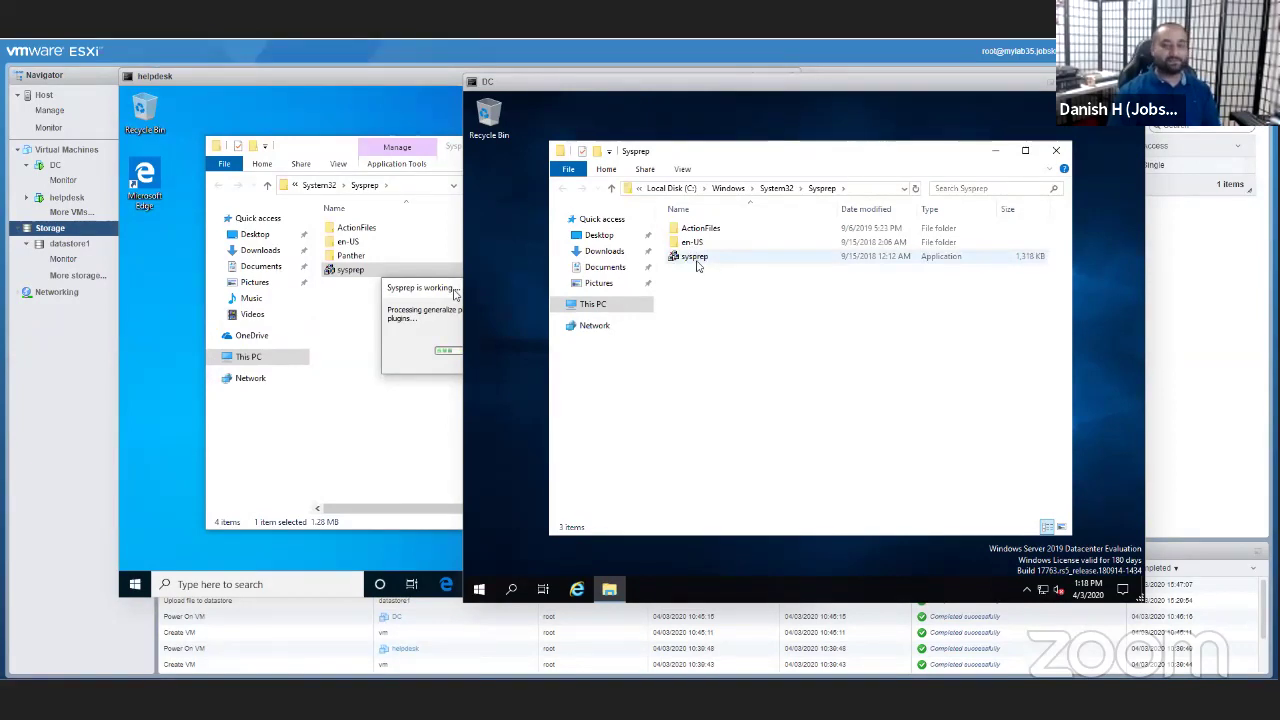
right_click(696, 257)
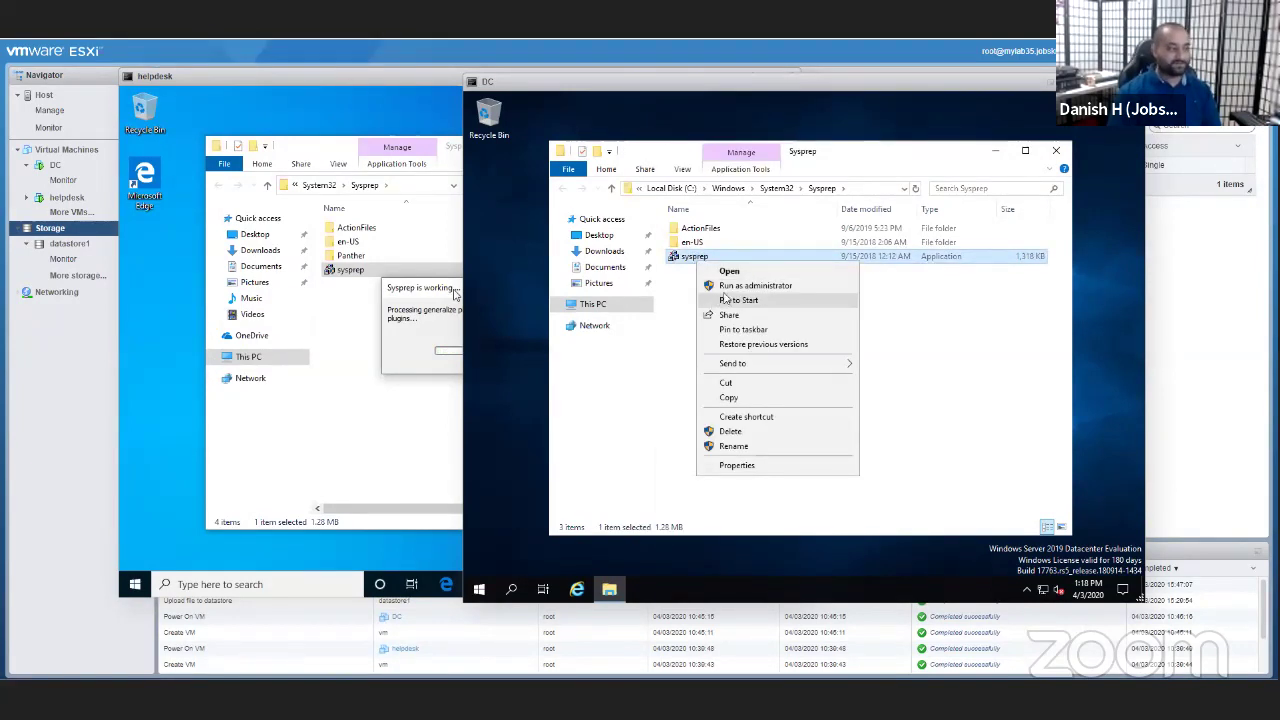
click(733, 292)
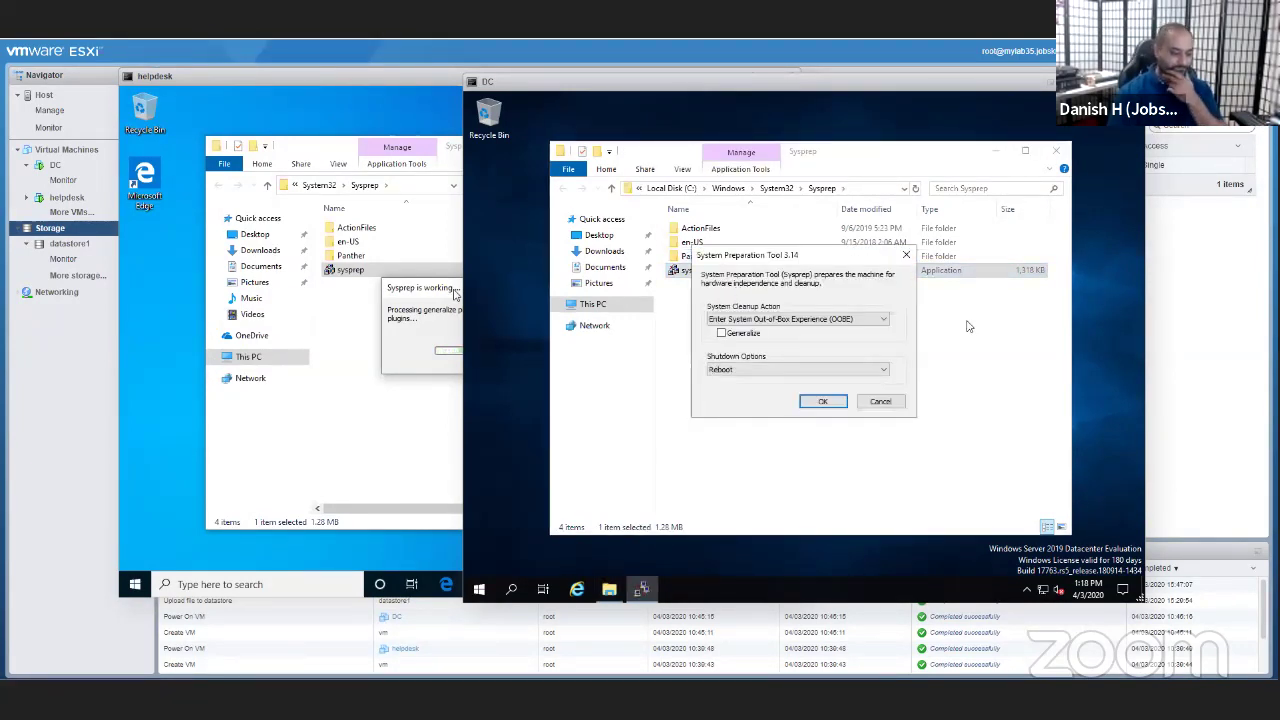
click(728, 369)
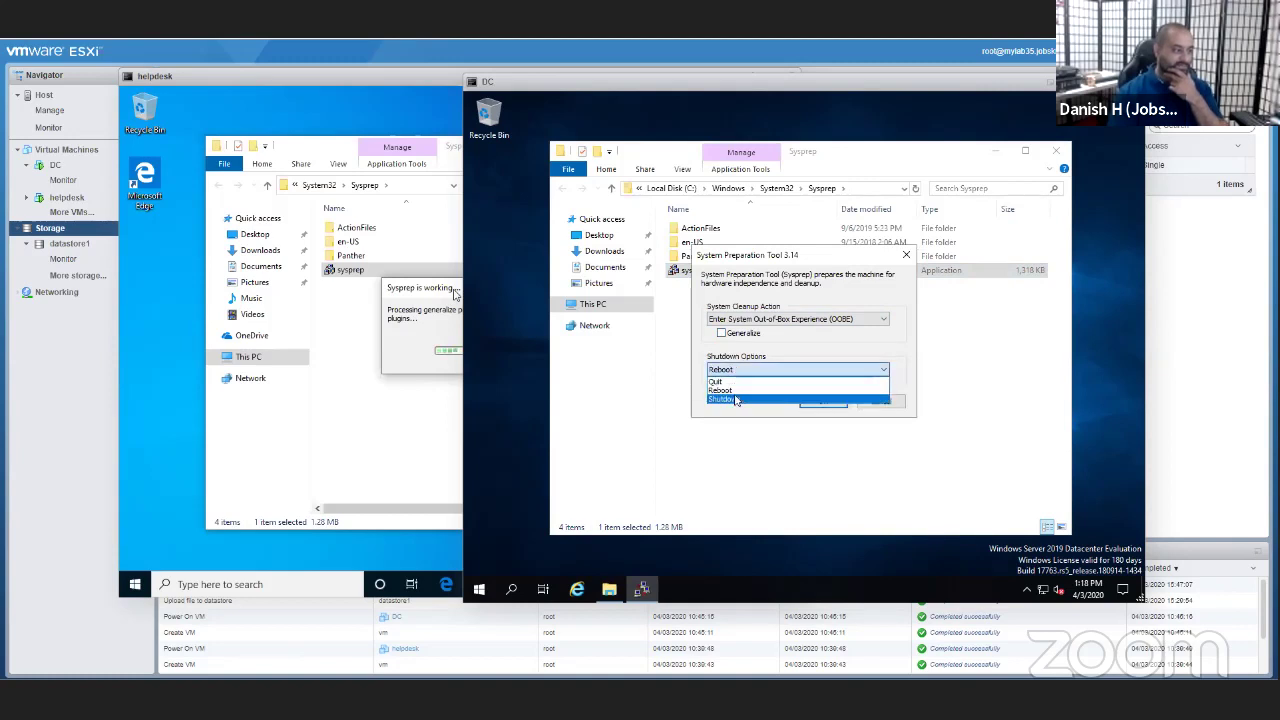
click(728, 385)
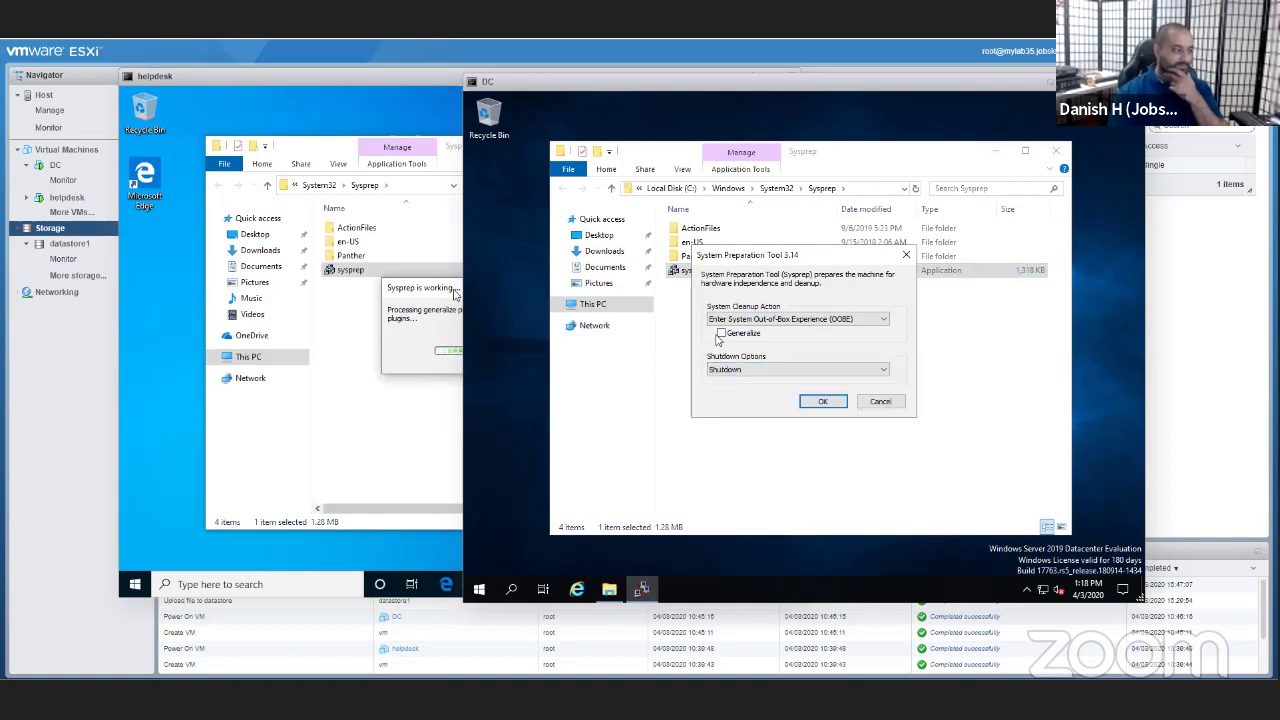
click(824, 403)
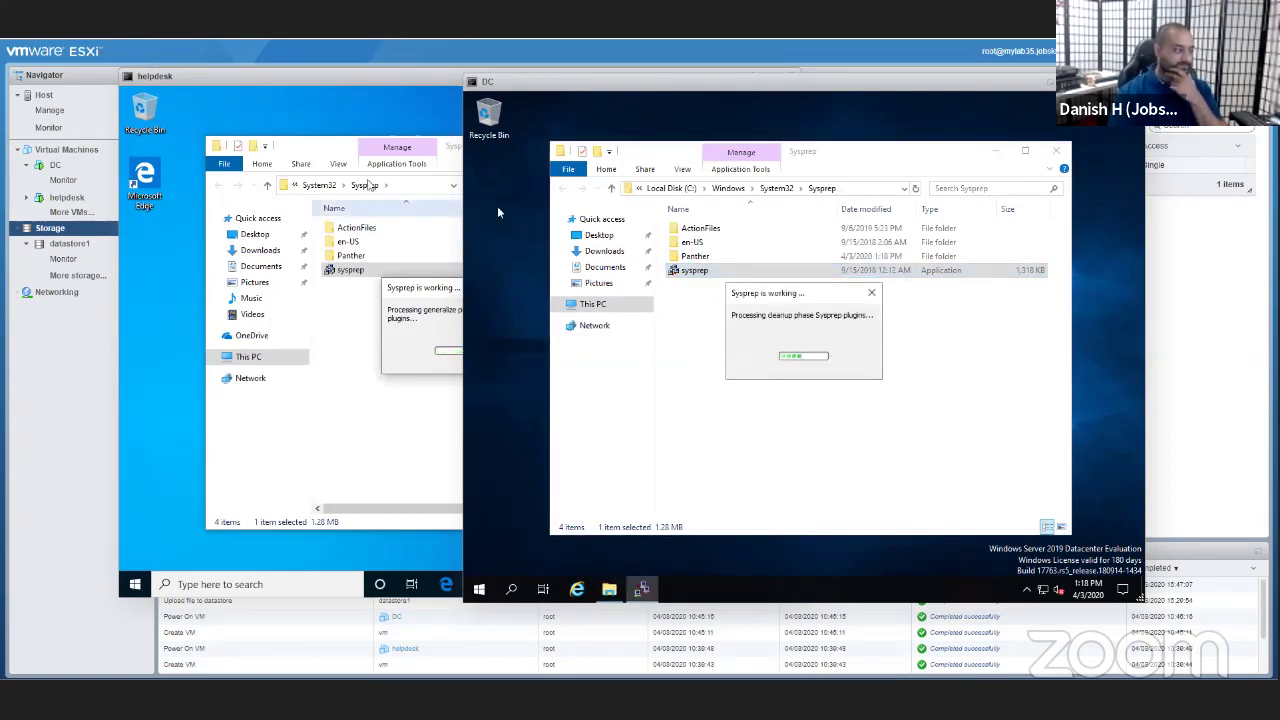
Step: Arrange the DC and helpdesk consoles side by side, then confirm United States as the region
drag(332, 80, 250, 79)
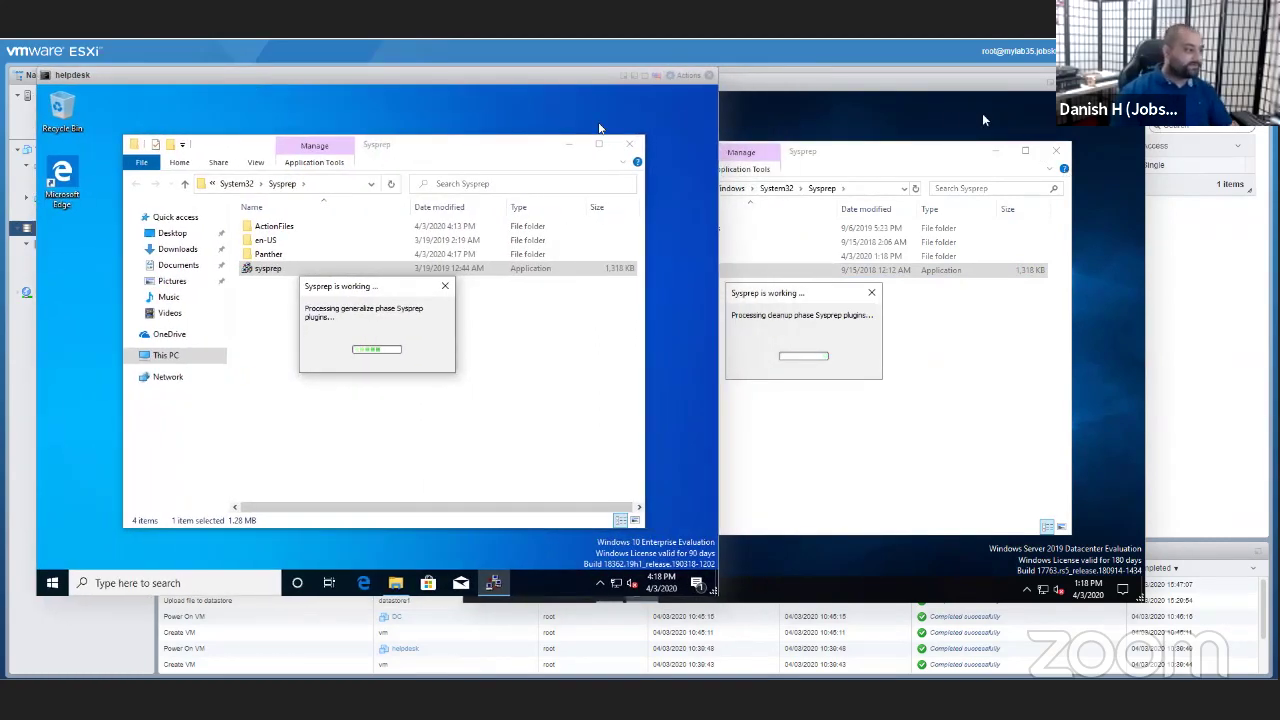
drag(992, 96, 1015, 93)
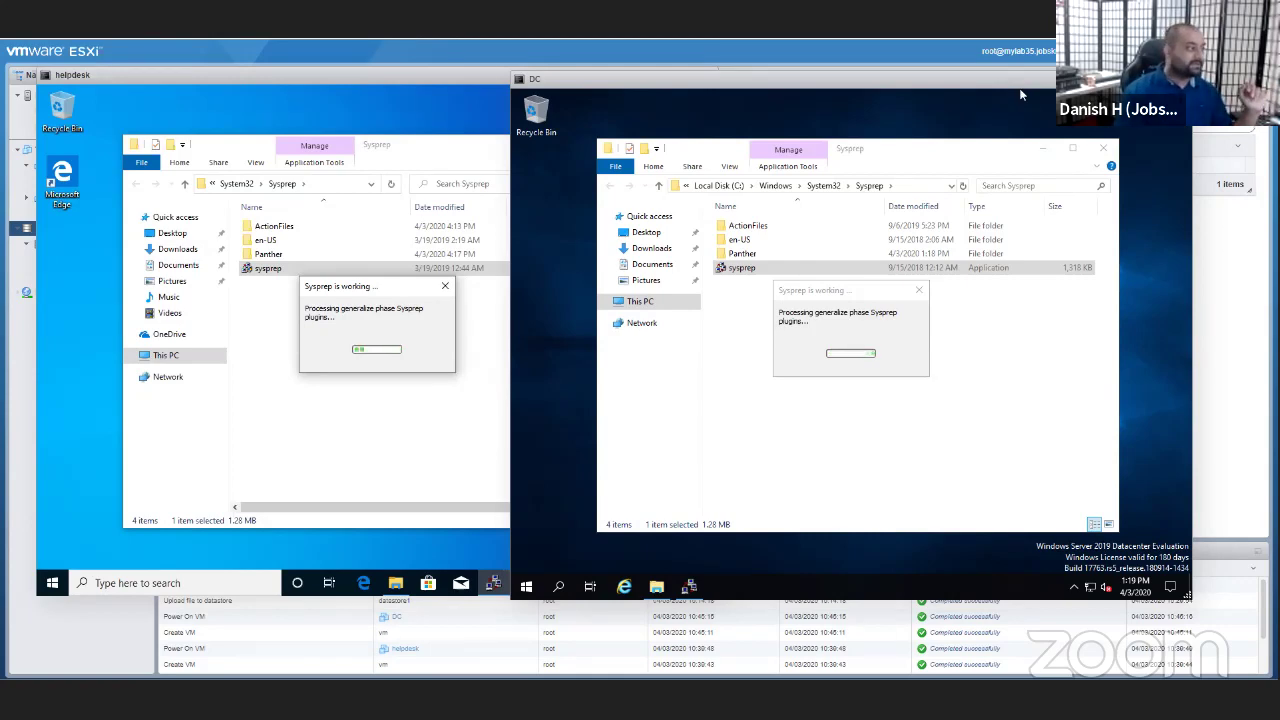
click(318, 228)
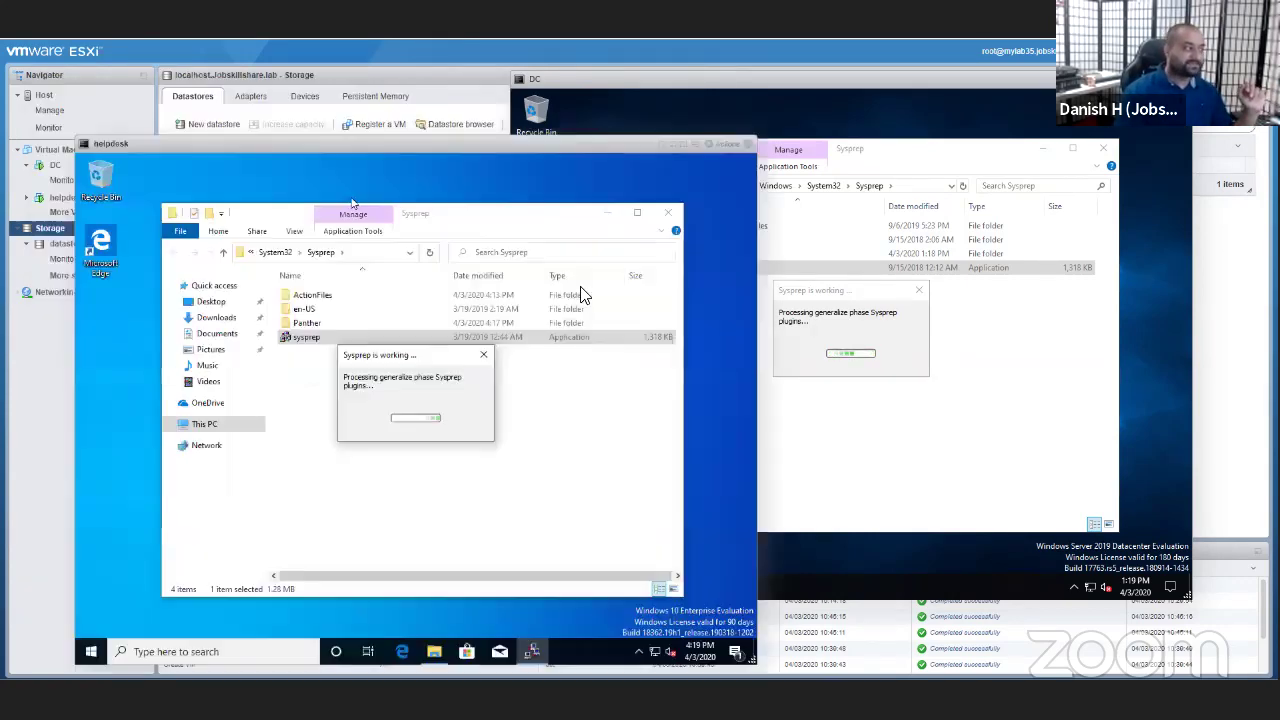
click(52, 108)
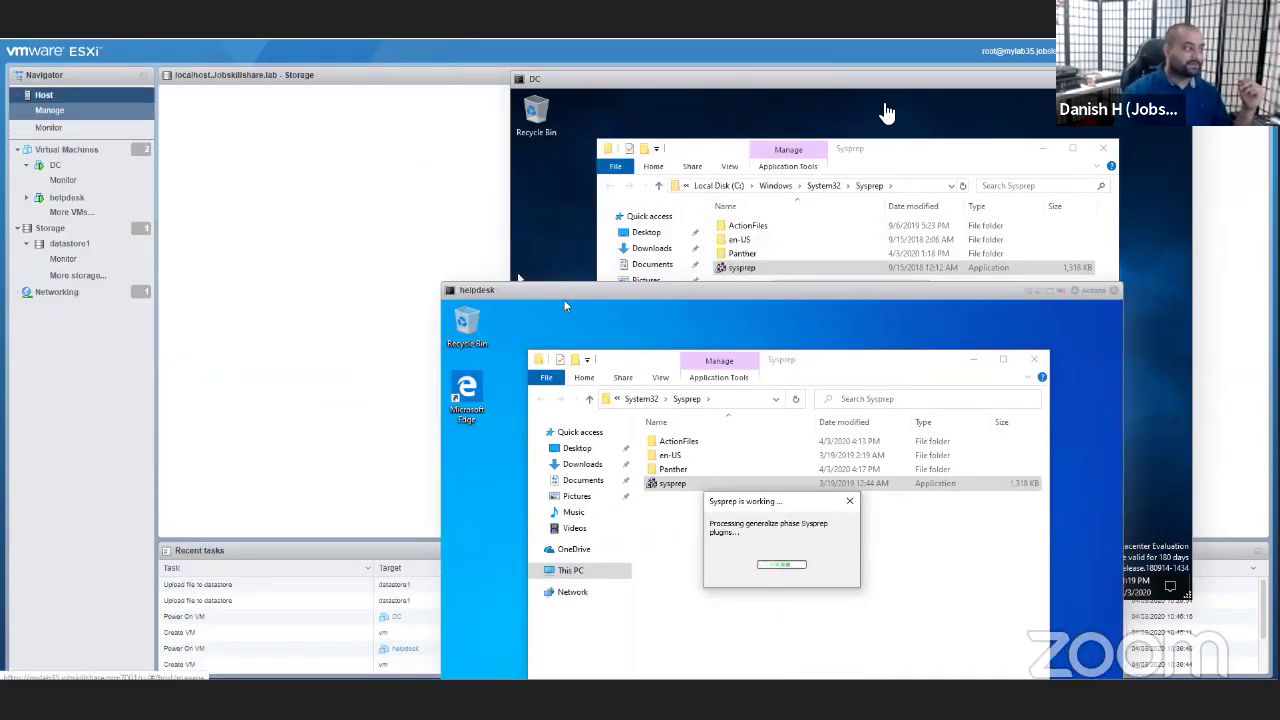
drag(855, 86, 414, 288)
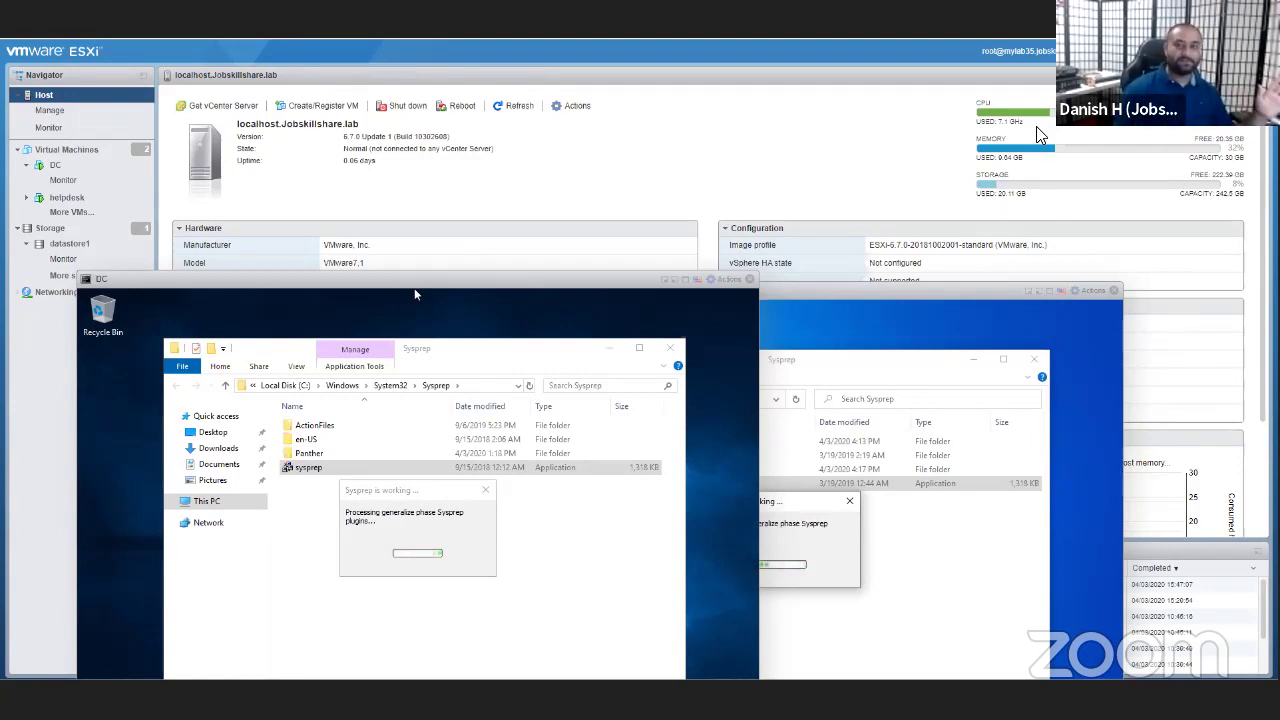
drag(444, 280, 460, 168)
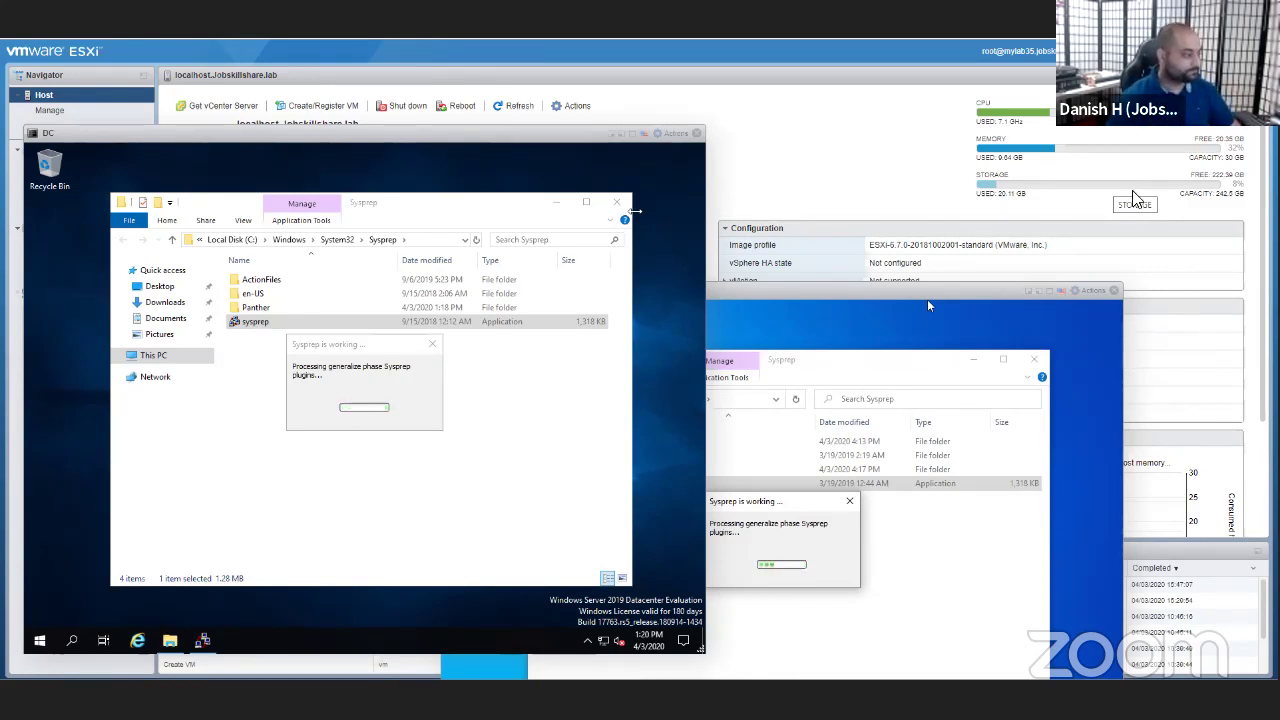
drag(430, 136, 584, 121)
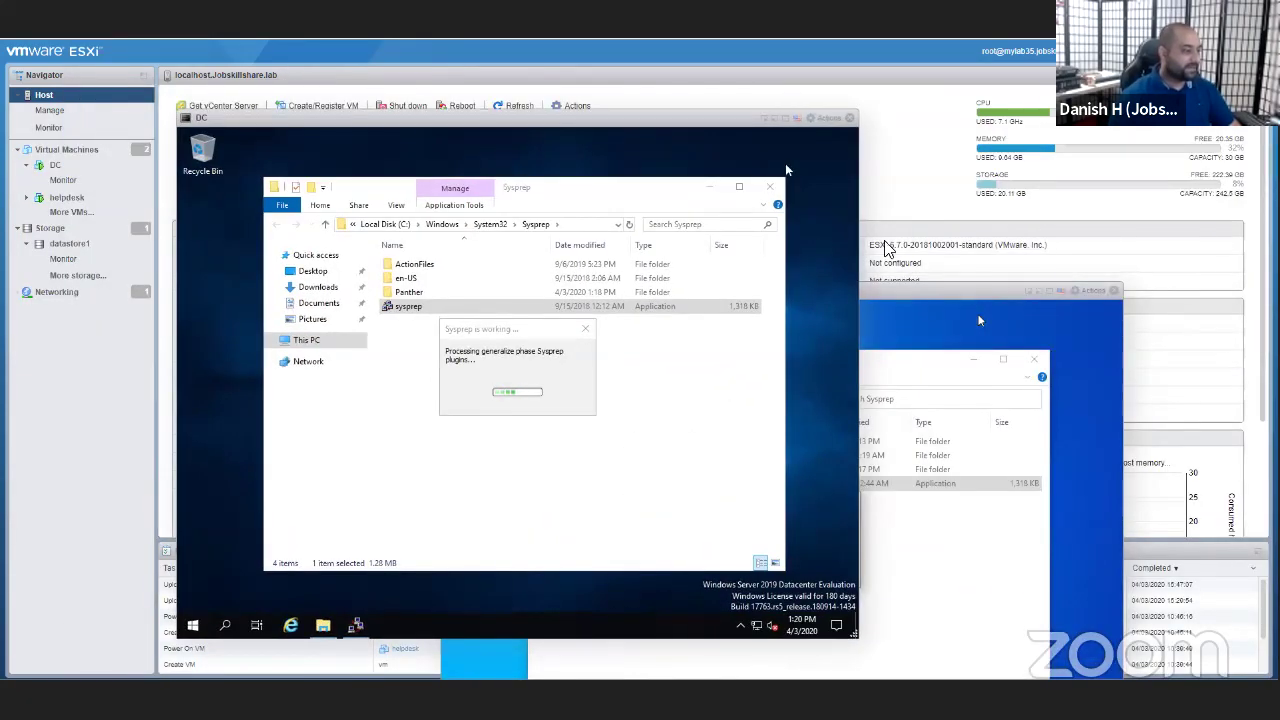
drag(979, 292, 402, 126)
click(398, 127)
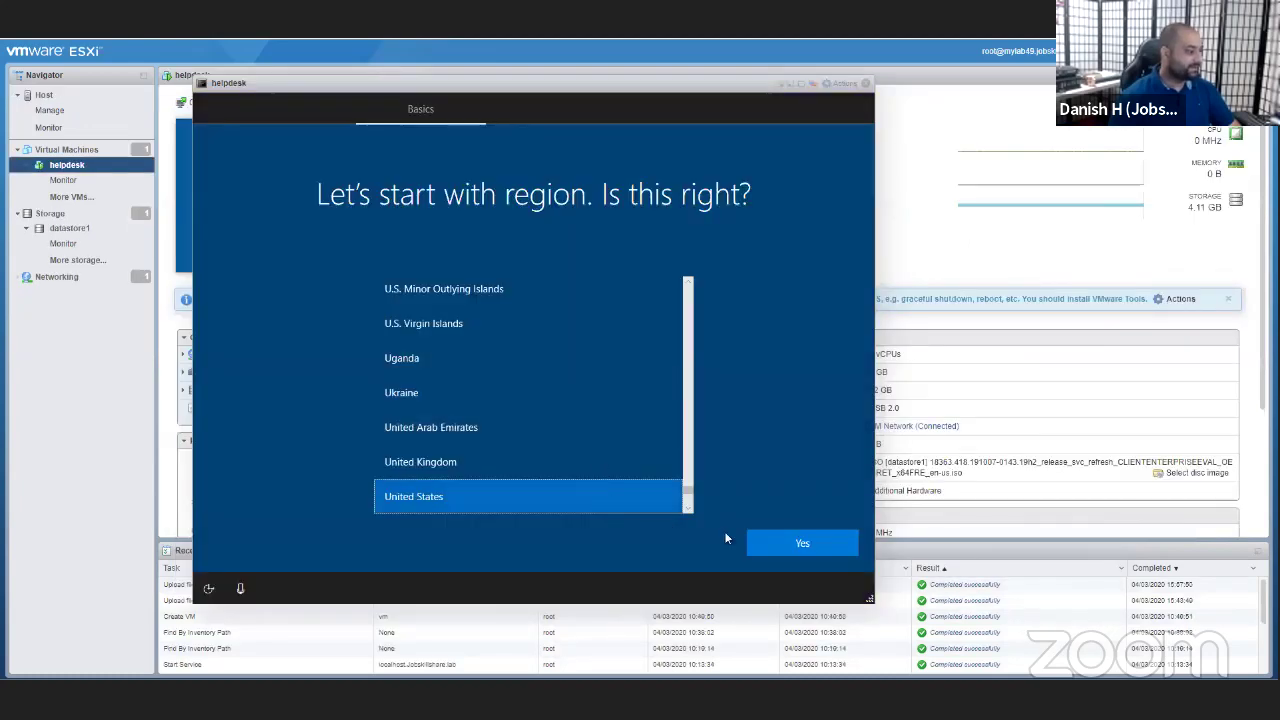
click(803, 543)
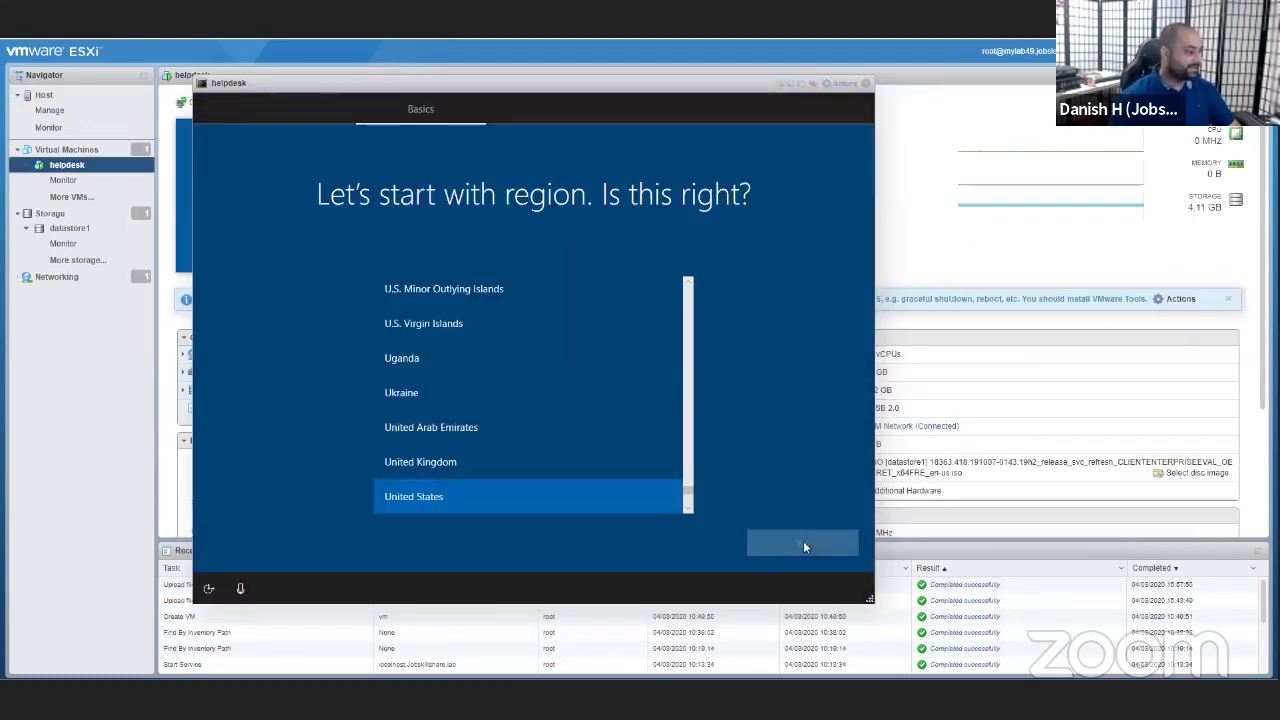
Step: In helpdesk setup, accept the US keyboard layout and skip adding a second layout
drag(394, 88, 621, 133)
click(88, 150)
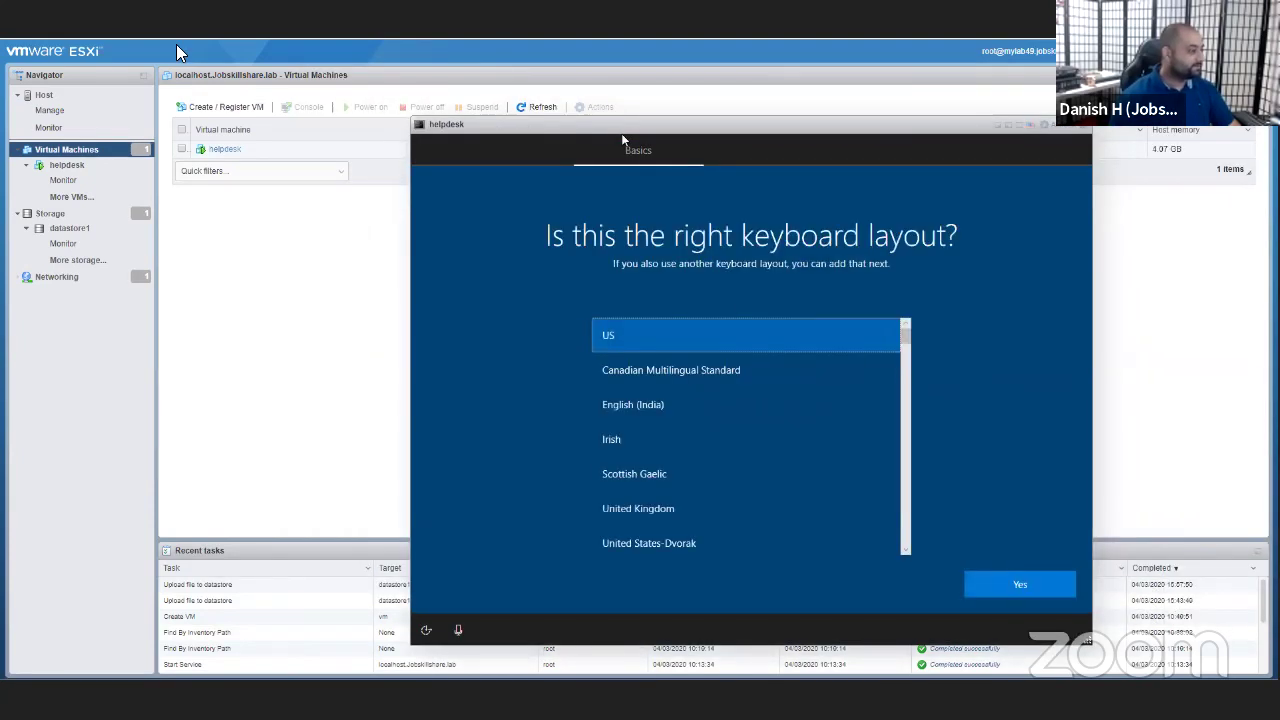
click(1020, 586)
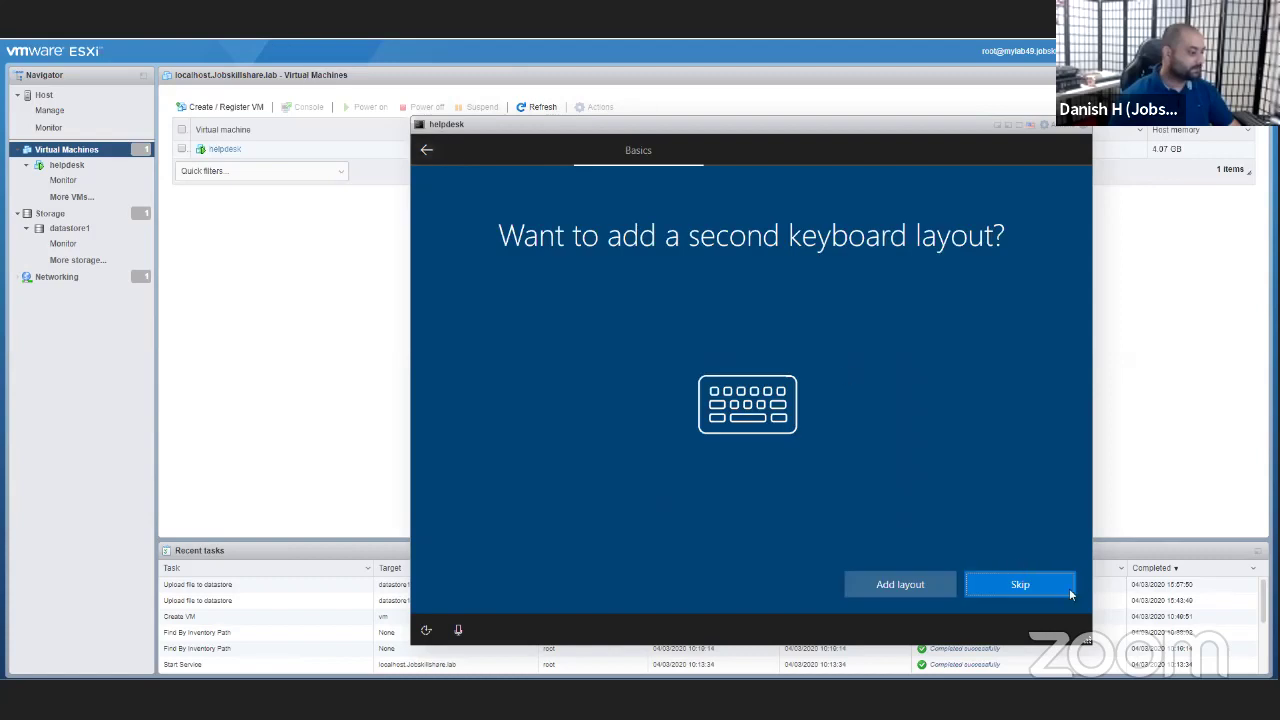
click(1069, 588)
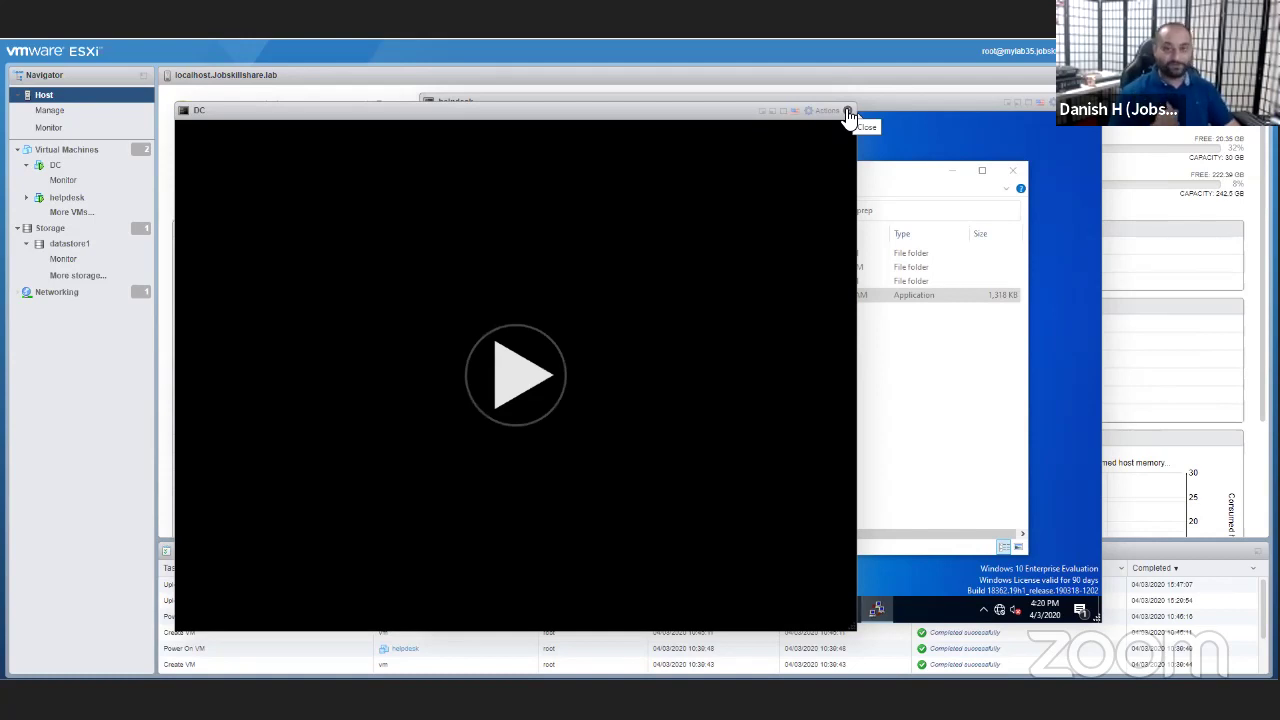
Step: Close the powered-off DC's console, minimise the helpdesk console, and go to datastore1
click(848, 113)
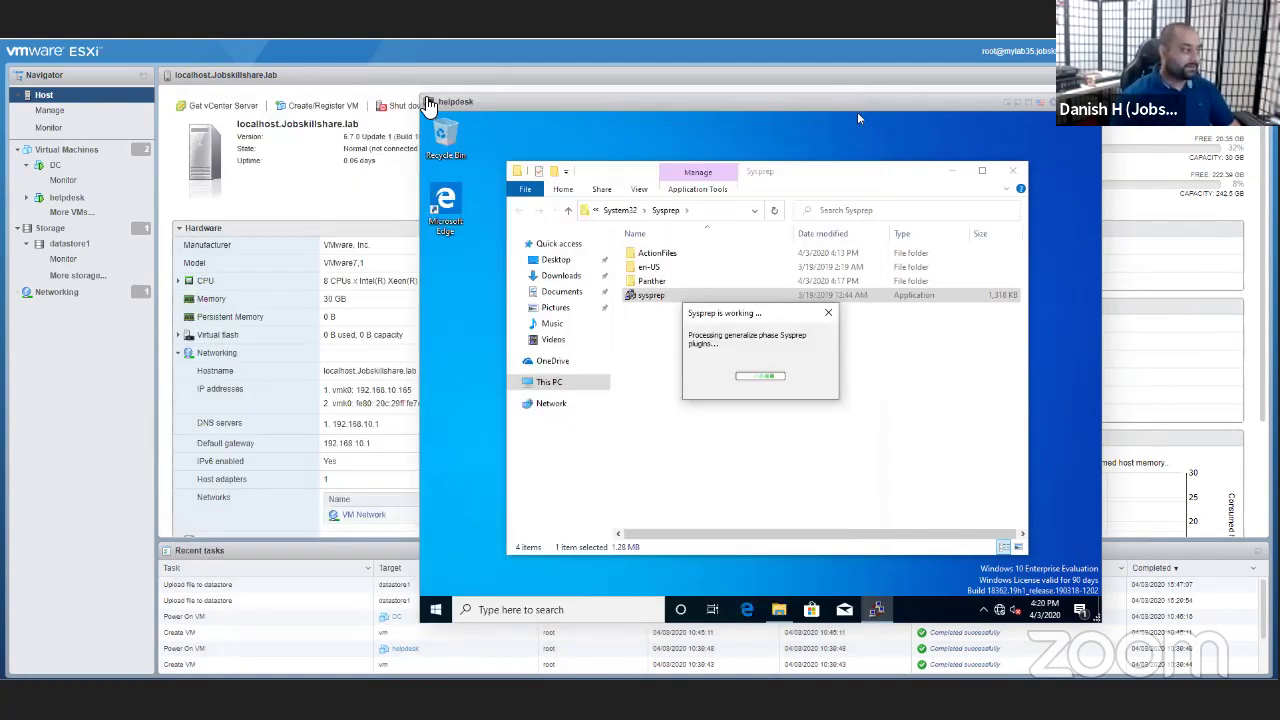
click(66, 149)
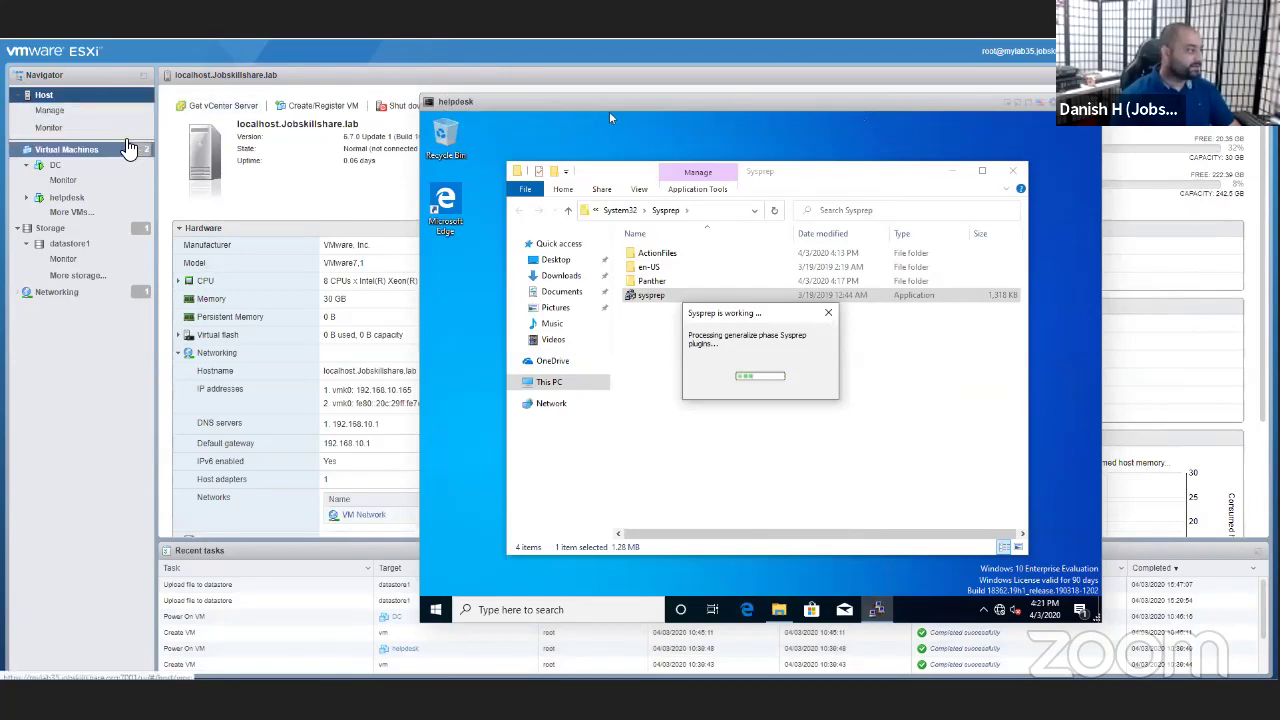
drag(578, 113, 534, 88)
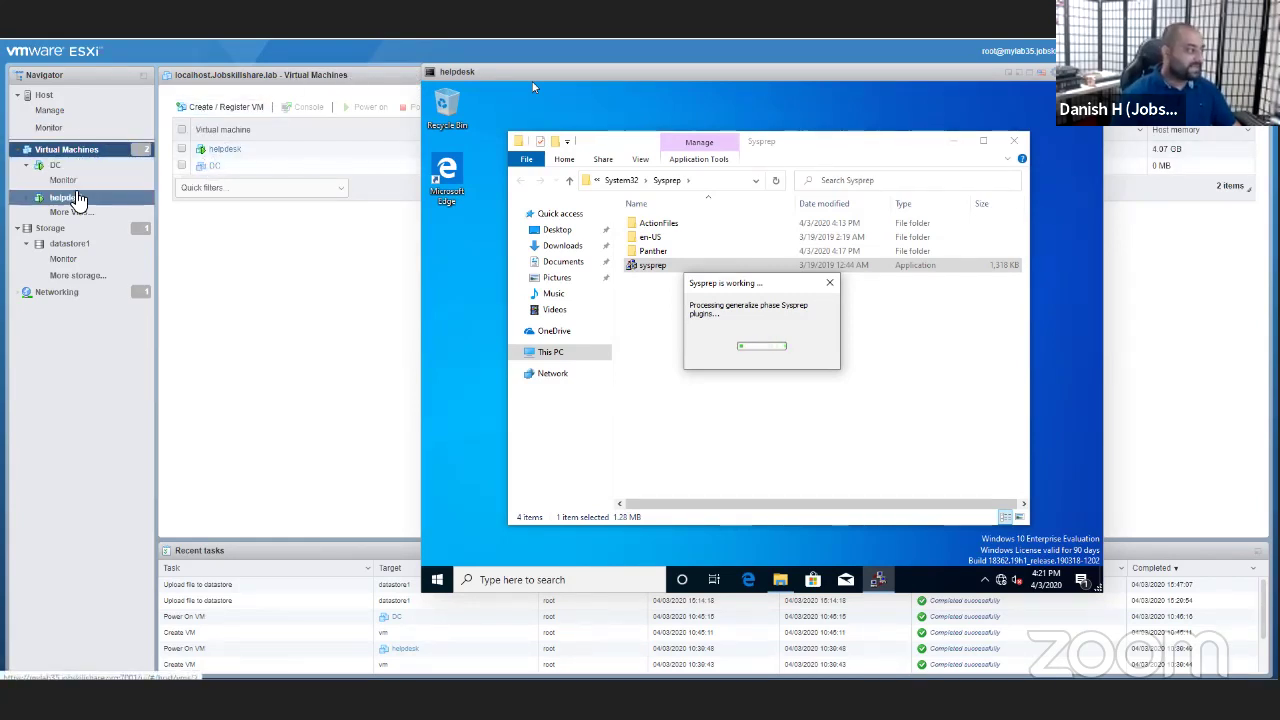
drag(540, 74, 420, 151)
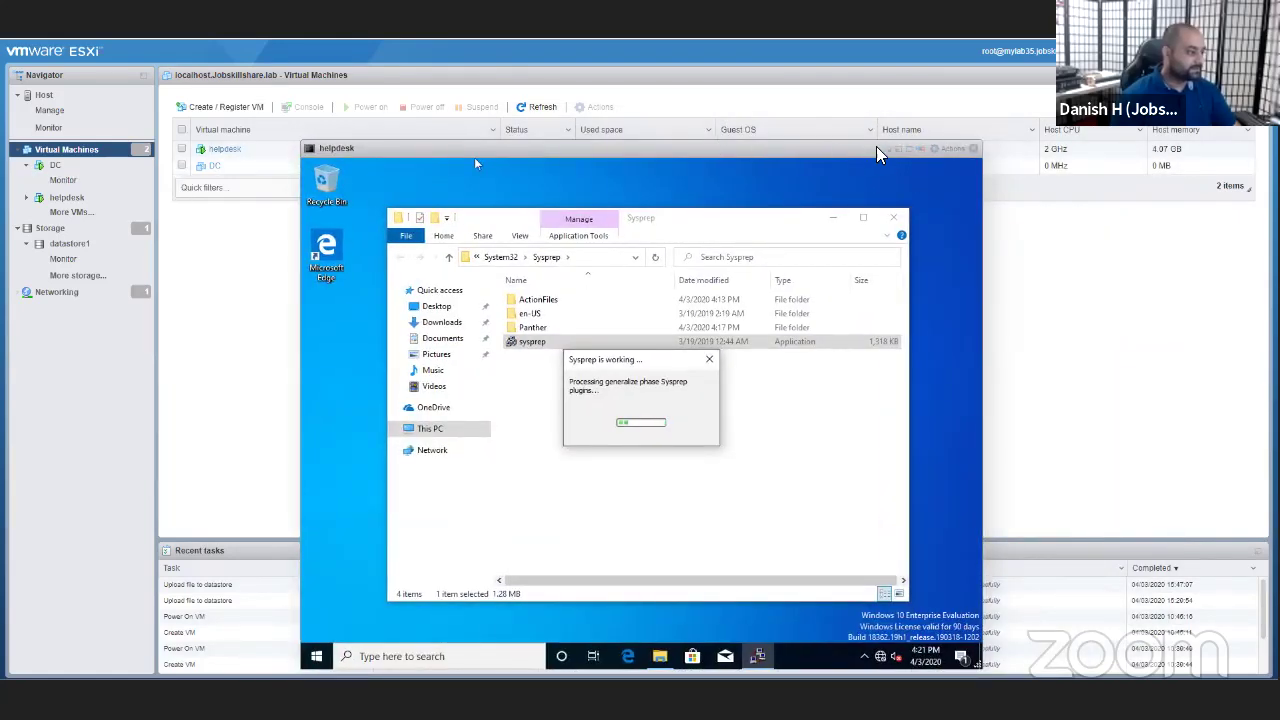
click(887, 149)
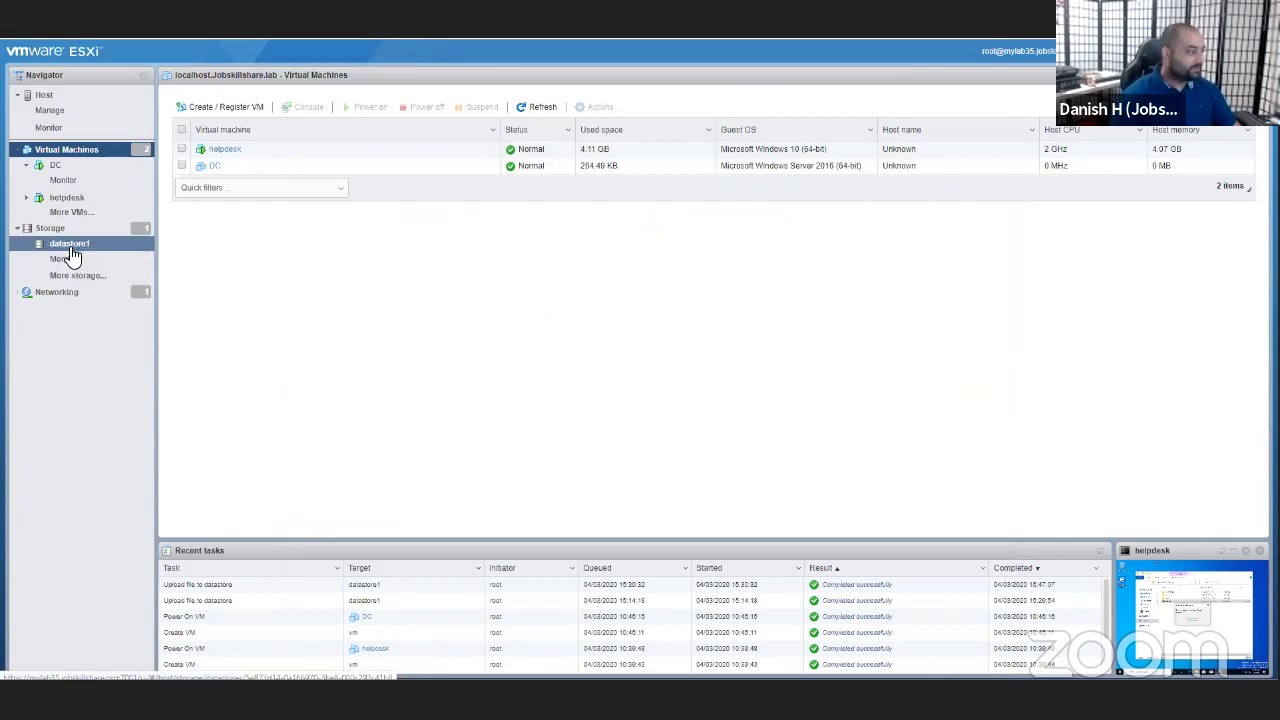
click(72, 246)
Step: In the datastore1 browser, copy DC.vmdk from the DC folder into copyfromhere
click(306, 112)
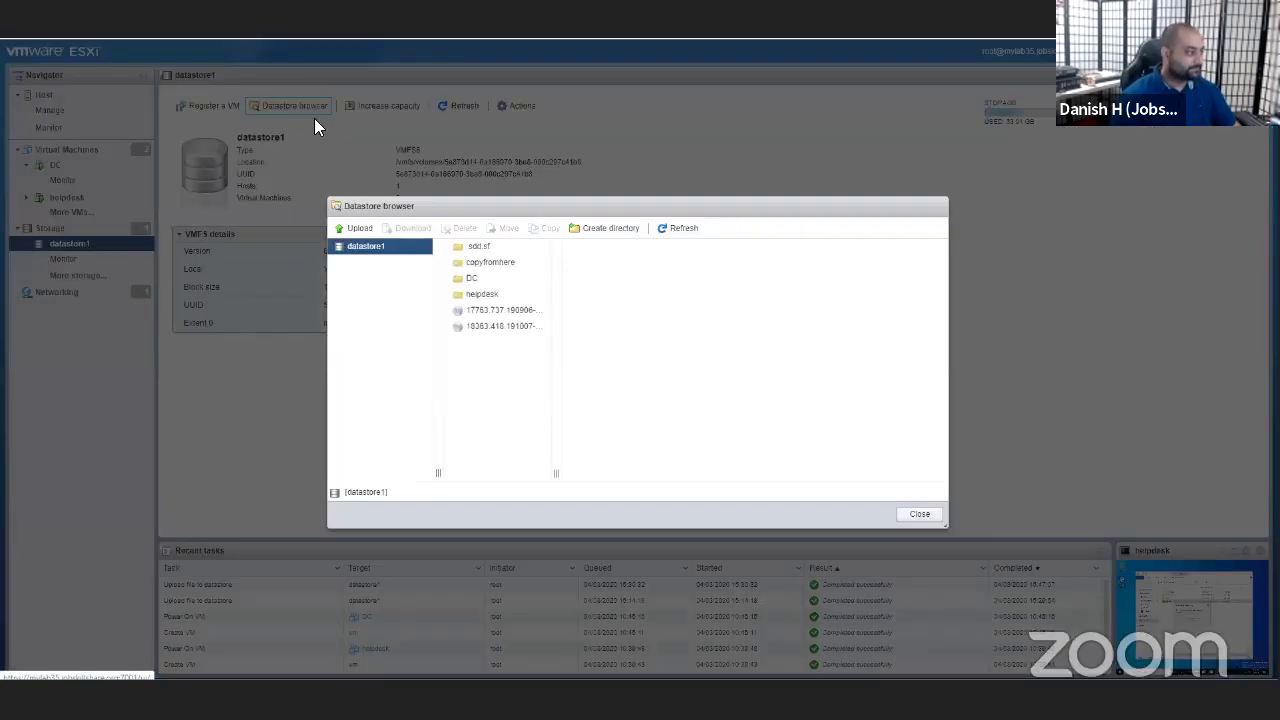
click(506, 268)
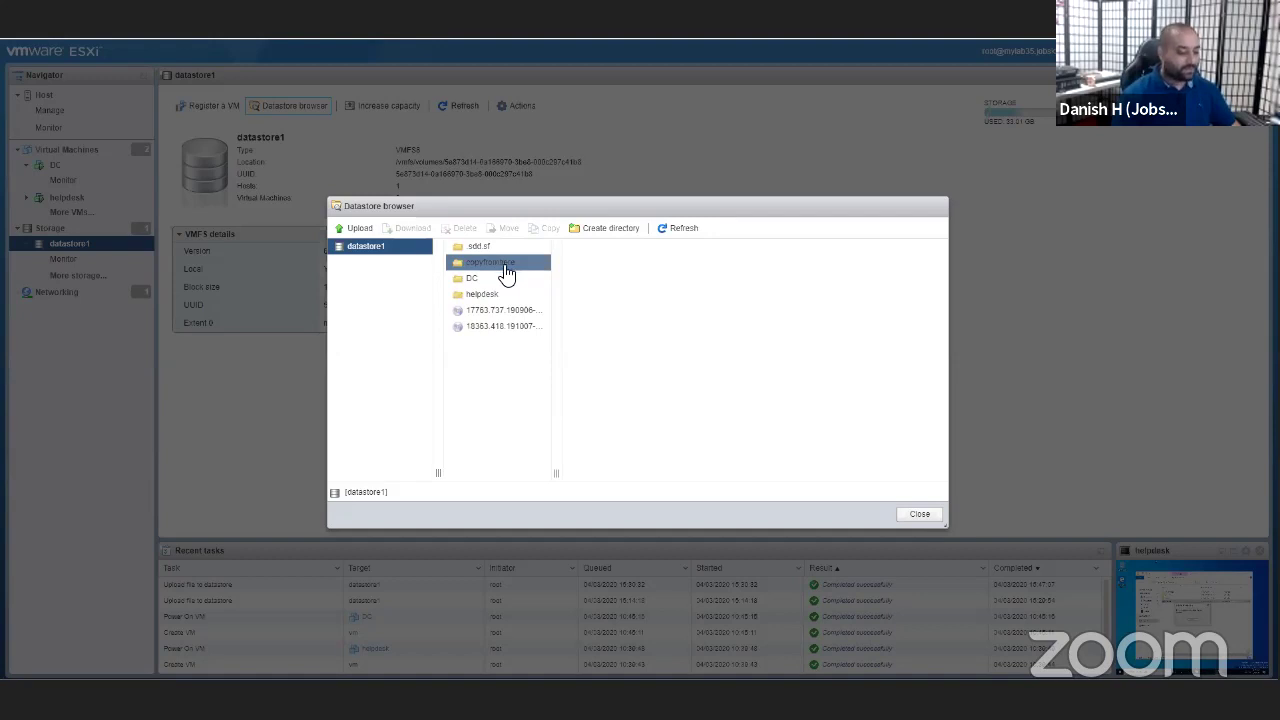
click(497, 294)
click(471, 279)
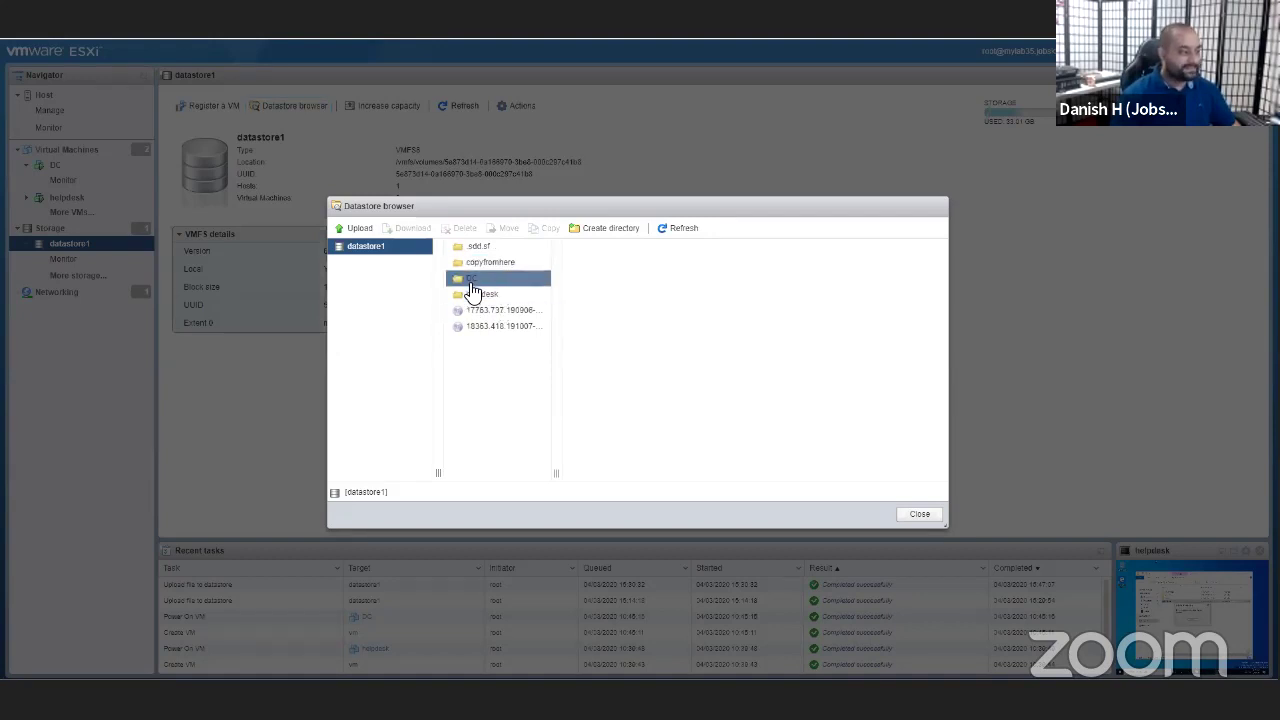
click(605, 265)
right_click(608, 272)
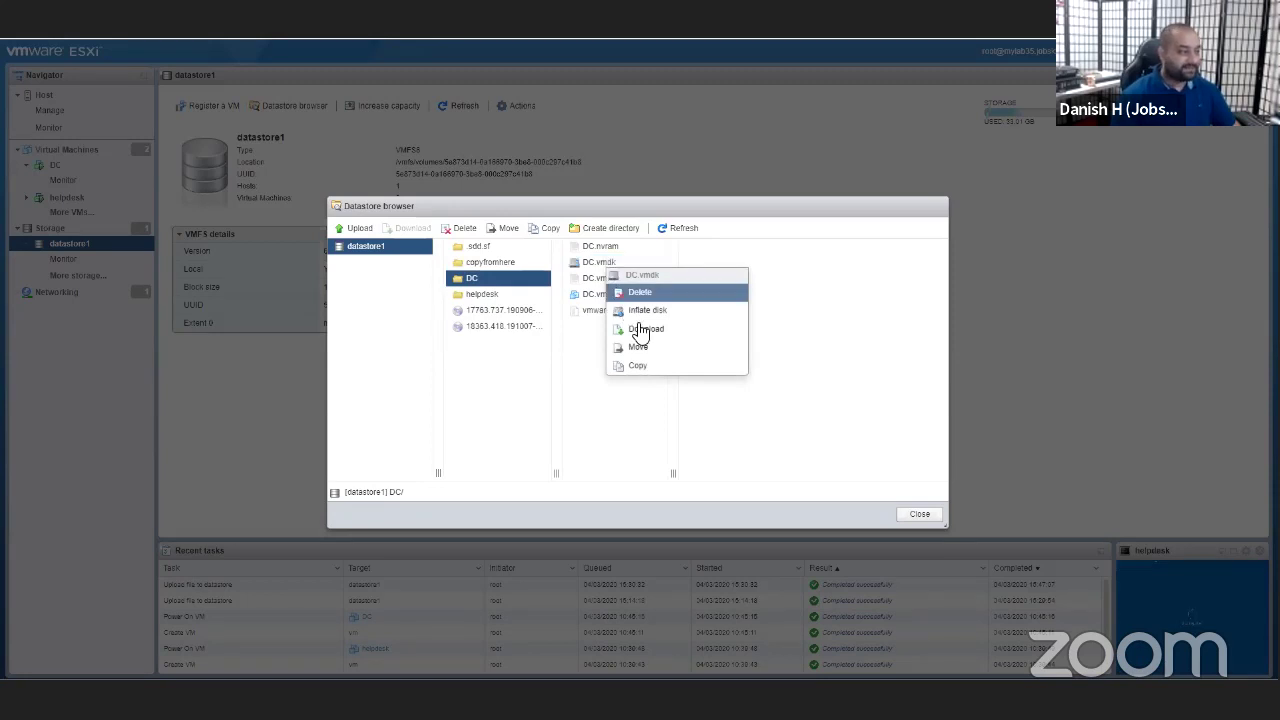
click(645, 368)
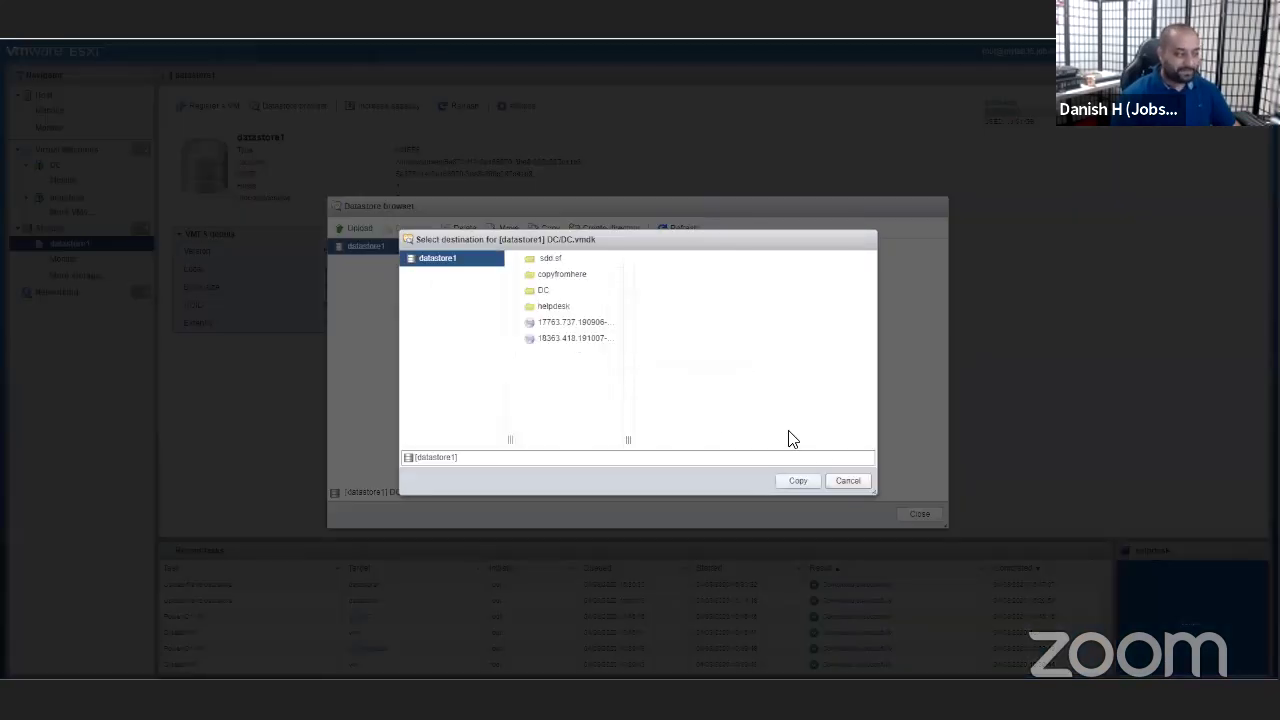
click(548, 276)
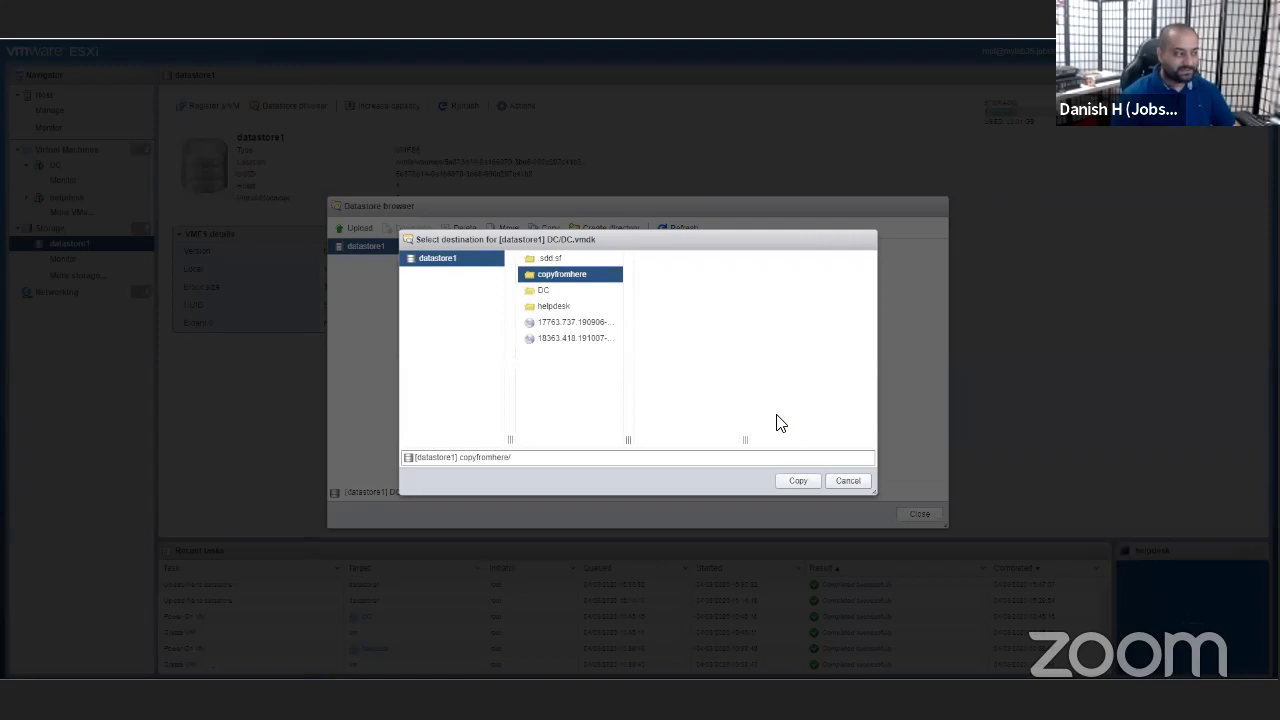
click(800, 486)
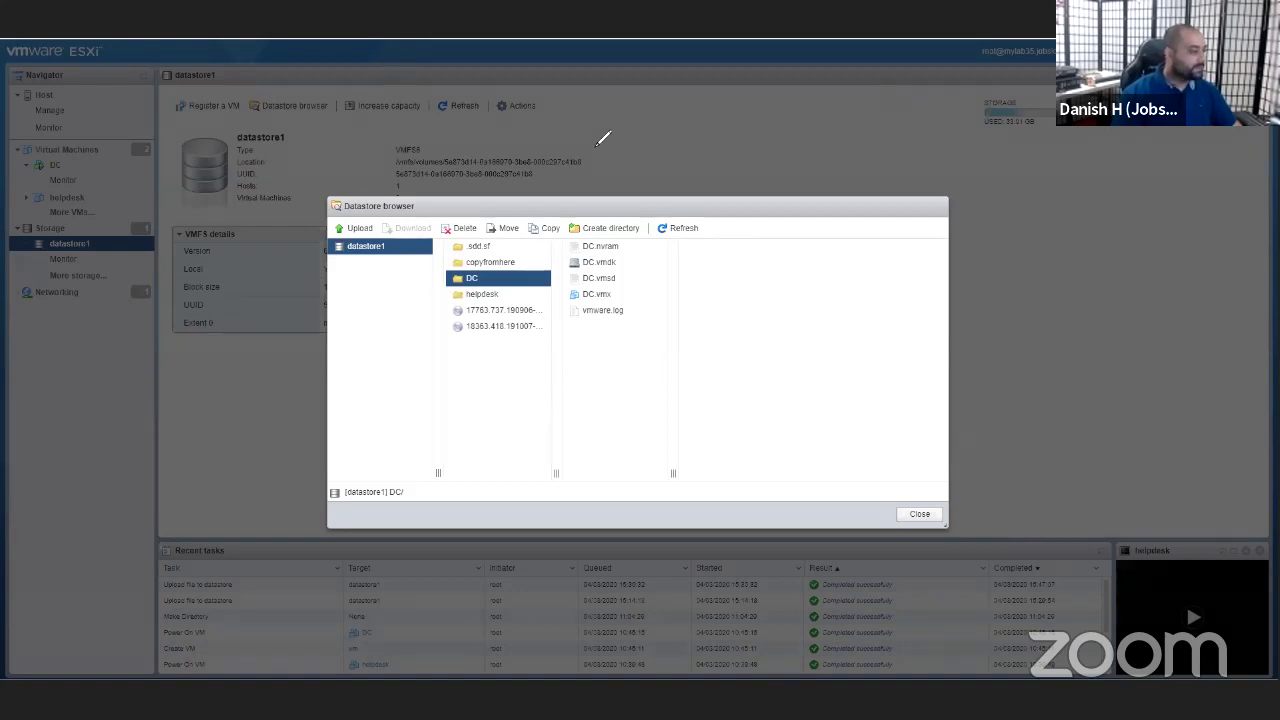
drag(818, 140, 899, 388)
mouse_move(806, 142)
mouse_down()
mouse_move(1229, 266)
mouse_move(1234, 322)
mouse_move(860, 354)
mouse_up()
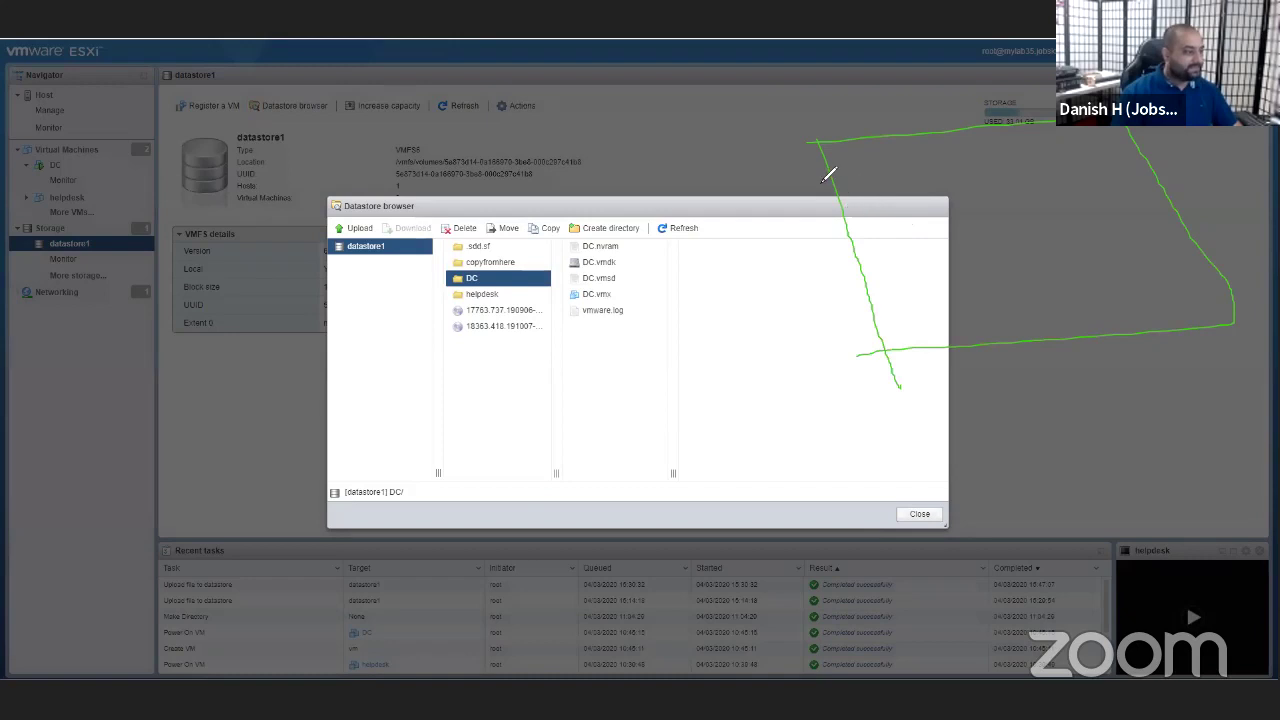
drag(825, 175, 1138, 145)
drag(866, 149, 966, 150)
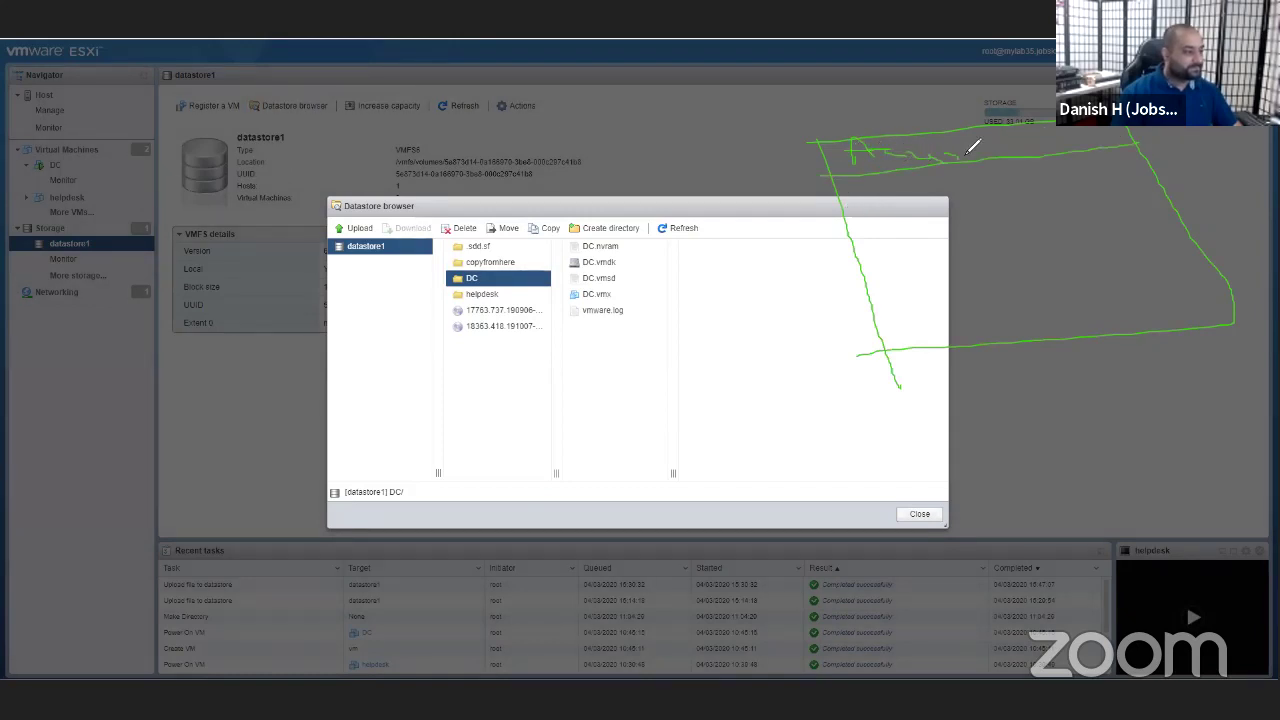
mouse_move(843, 143)
mouse_down()
mouse_move(552, 108)
mouse_move(514, 155)
mouse_move(524, 180)
mouse_move(620, 210)
mouse_move(657, 252)
mouse_move(616, 270)
mouse_move(555, 260)
mouse_move(613, 256)
mouse_up()
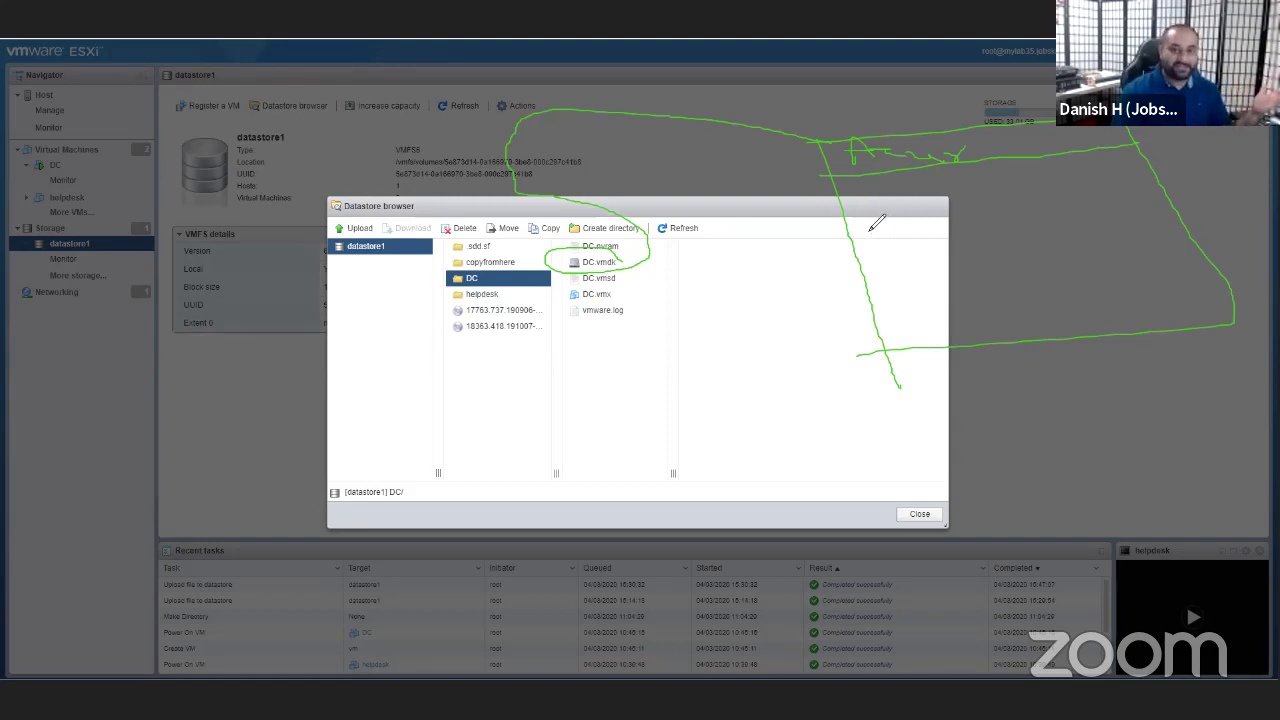
drag(896, 208, 941, 292)
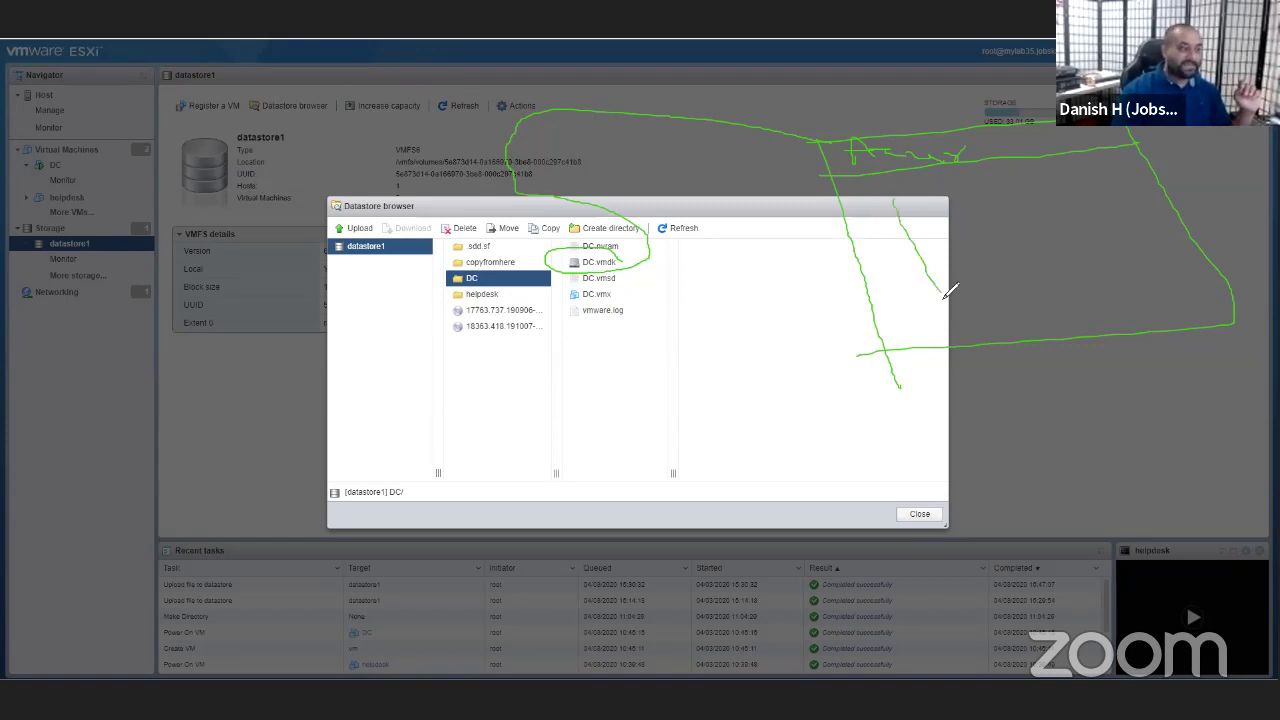
mouse_move(892, 203)
mouse_down()
mouse_move(1088, 192)
mouse_move(1195, 278)
mouse_move(940, 296)
mouse_up()
mouse_move(938, 210)
mouse_down()
mouse_move(845, 202)
mouse_move(602, 262)
mouse_up()
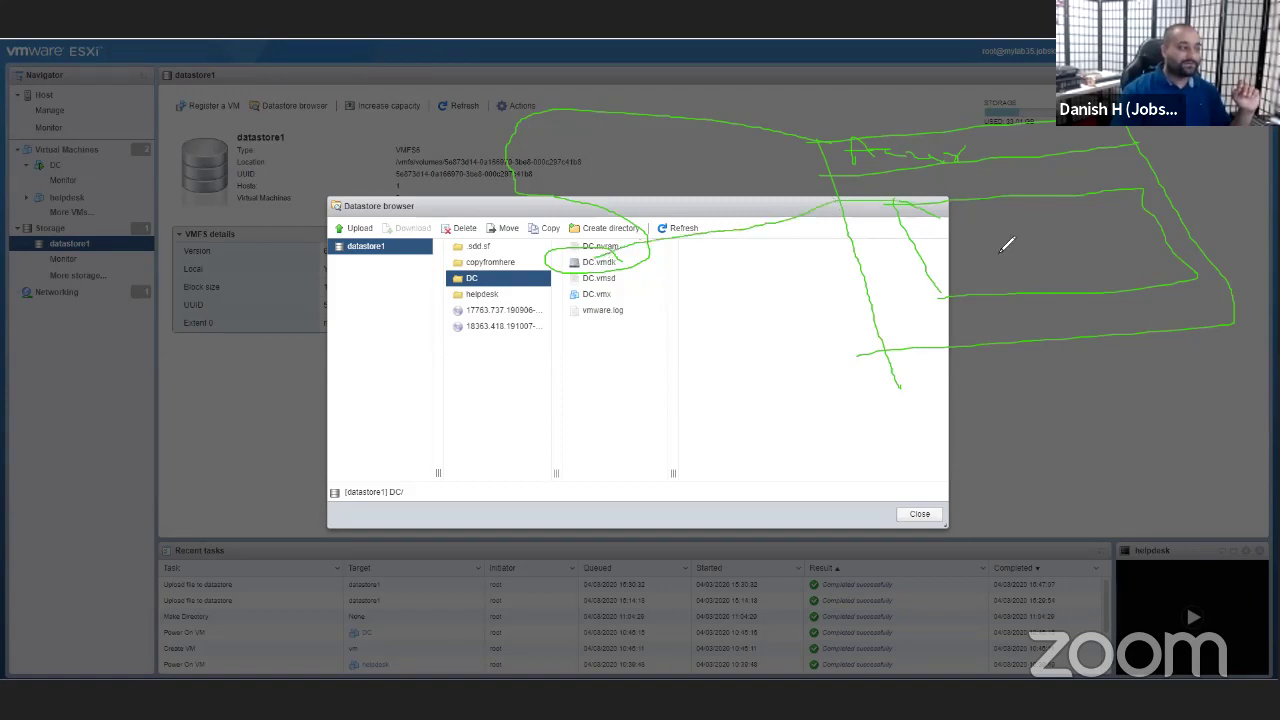
mouse_move(985, 238)
mouse_down()
mouse_move(994, 280)
mouse_move(1006, 240)
mouse_move(1100, 231)
mouse_move(1141, 278)
mouse_move(993, 284)
mouse_up()
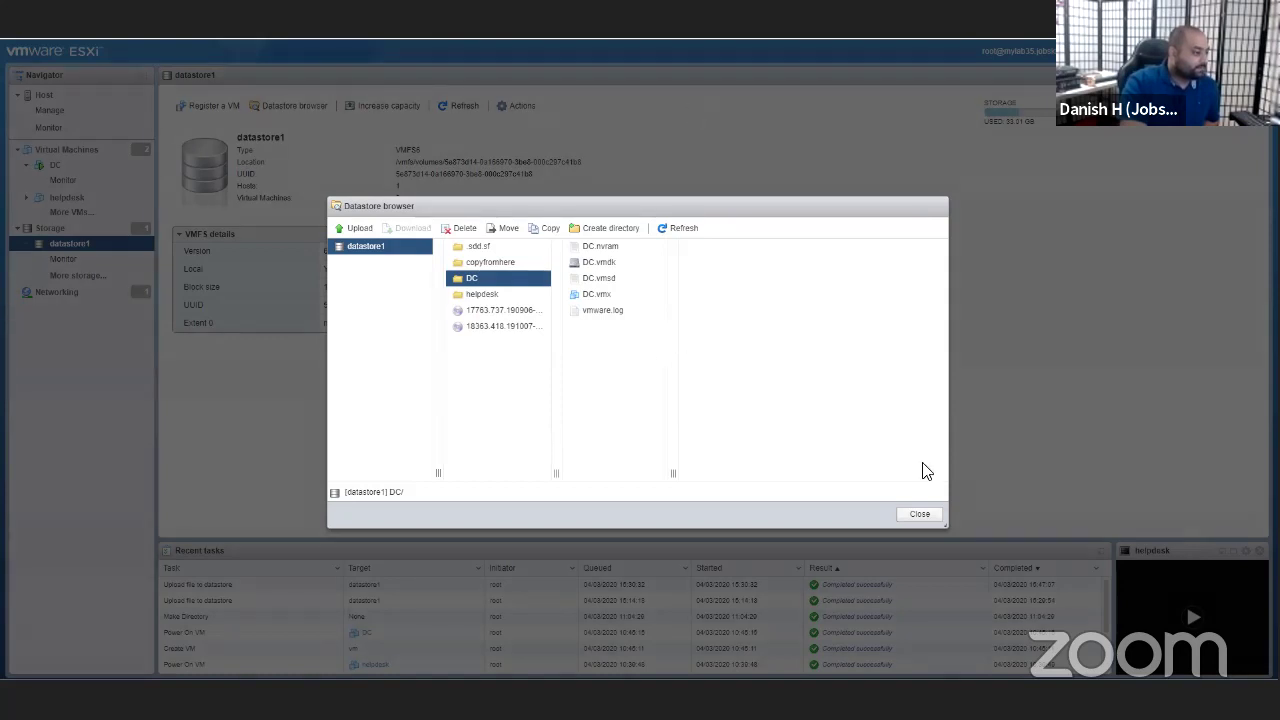
Step: Check DC.vmdk's size in copyfromhere and create a Server1 folder there
click(479, 262)
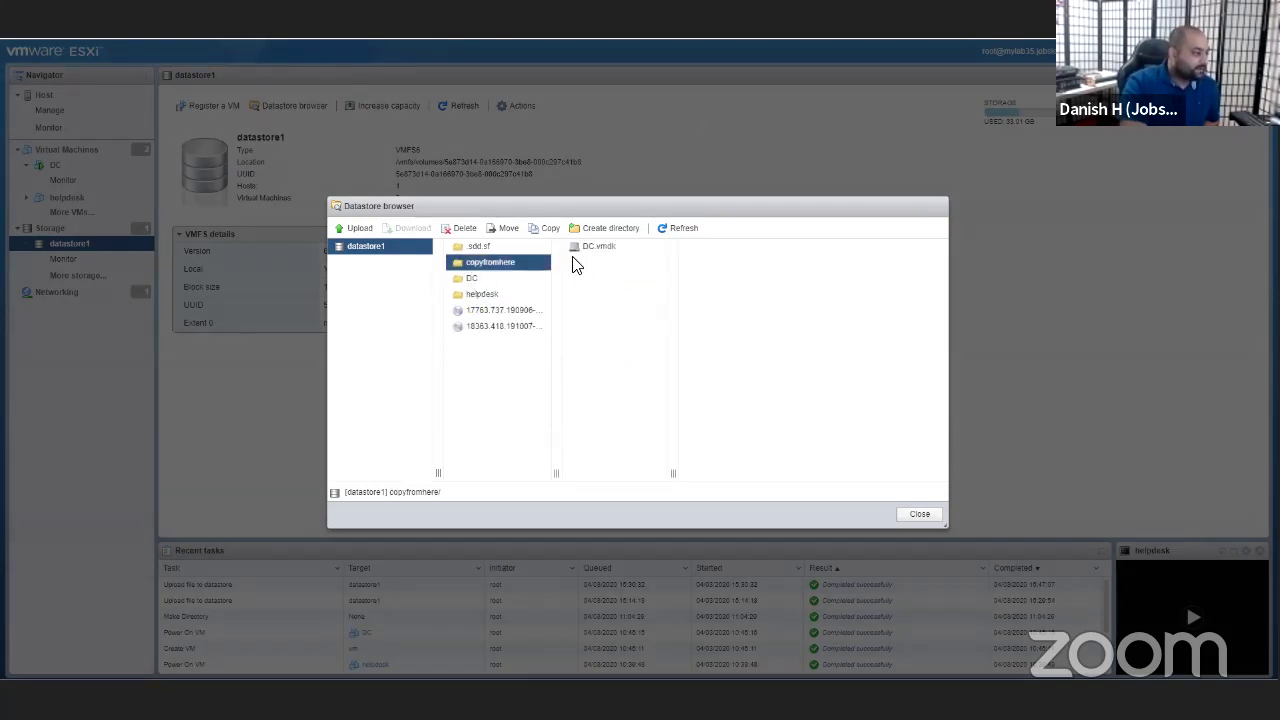
click(603, 249)
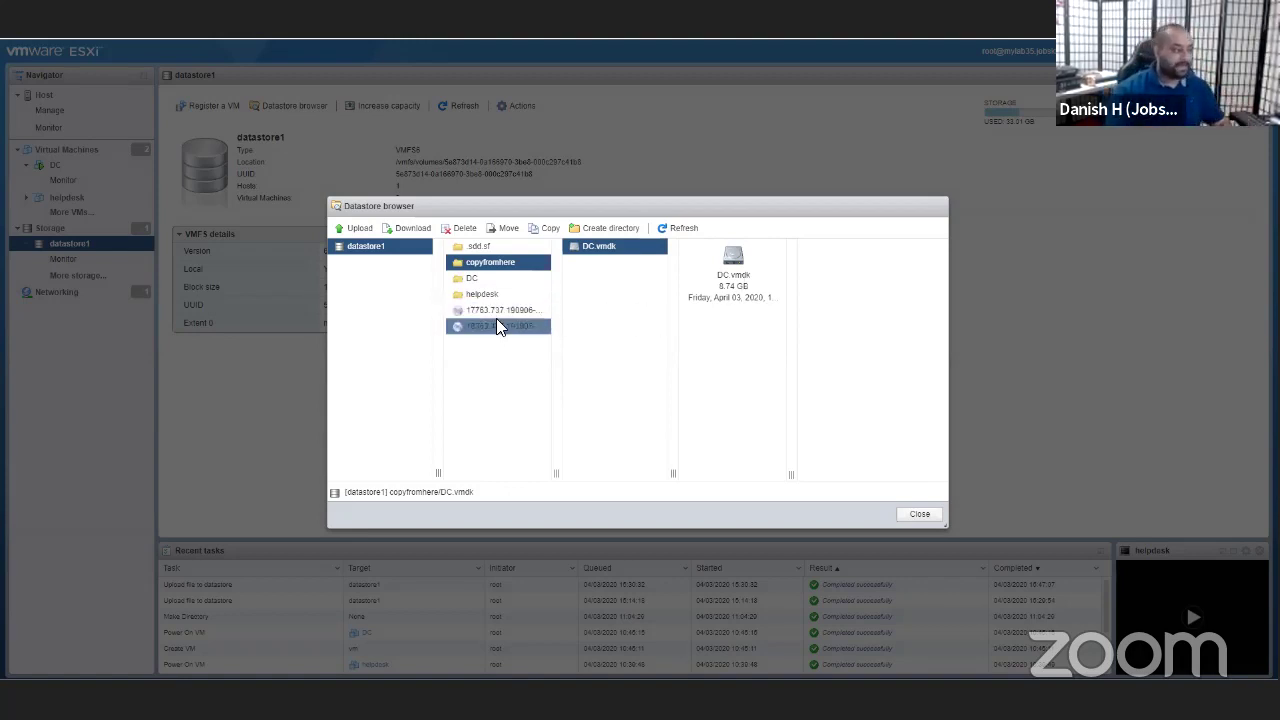
click(615, 232)
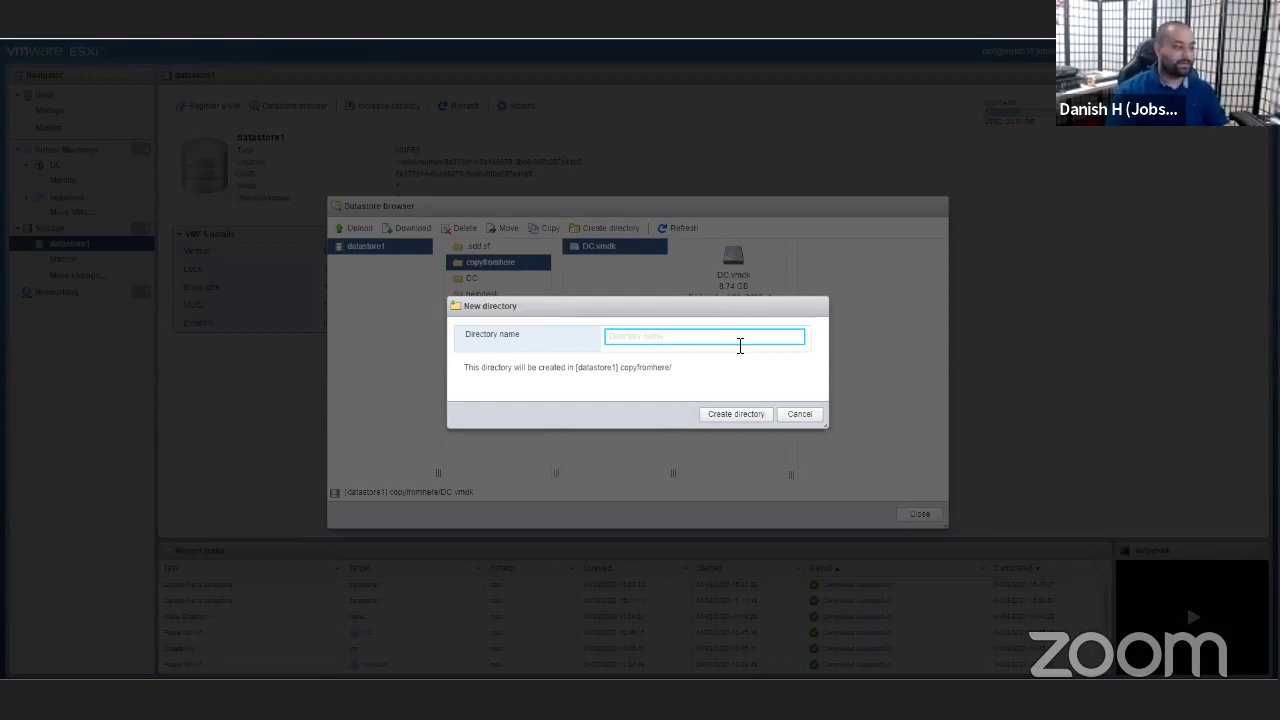
text(Server)
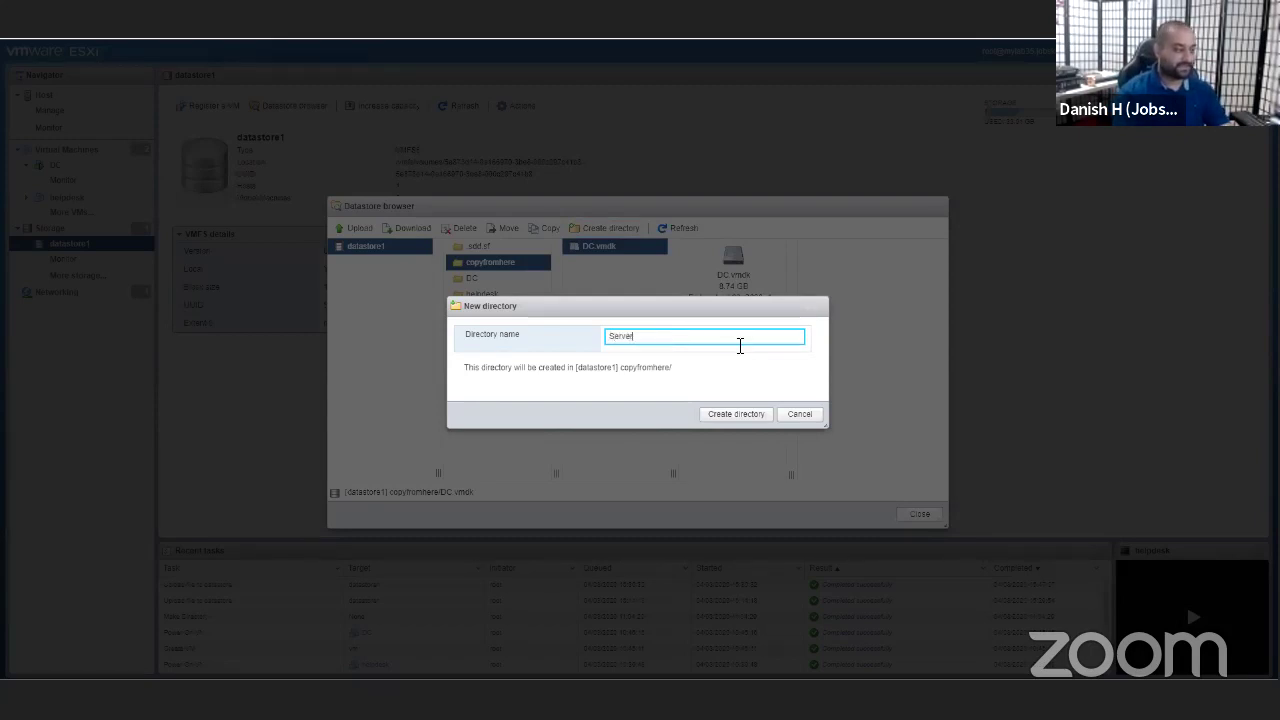
text(1)
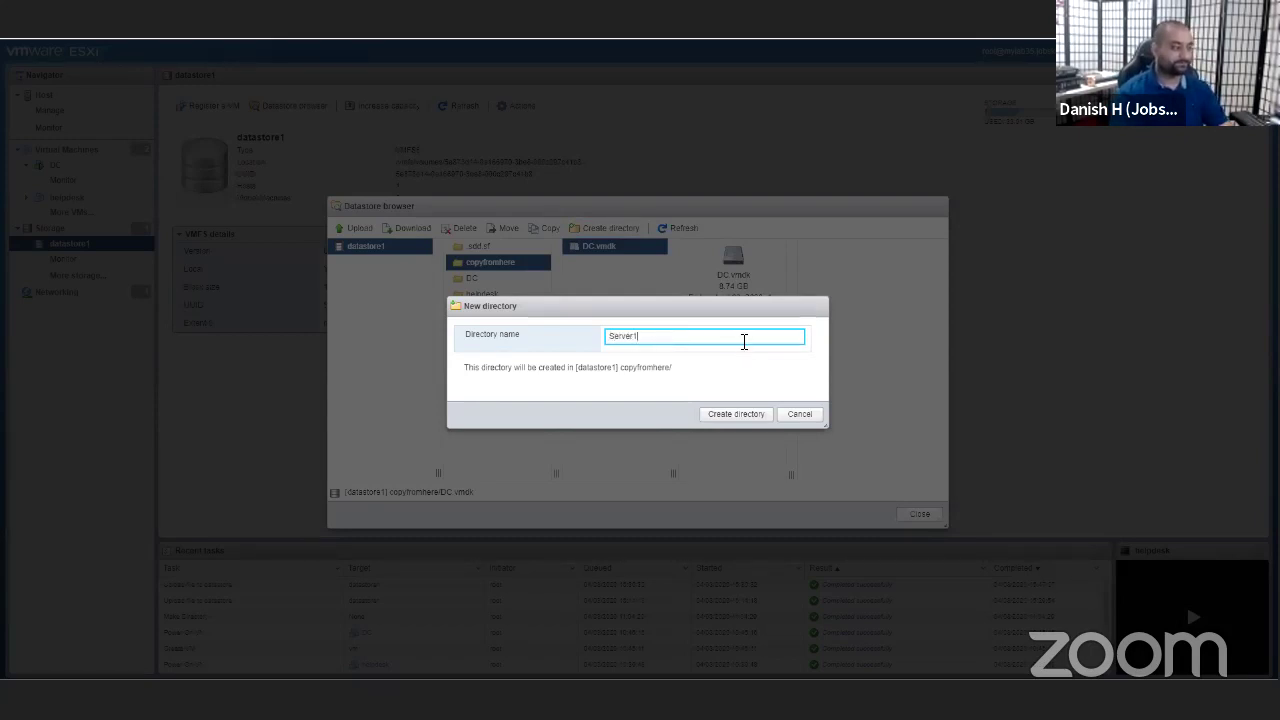
click(724, 414)
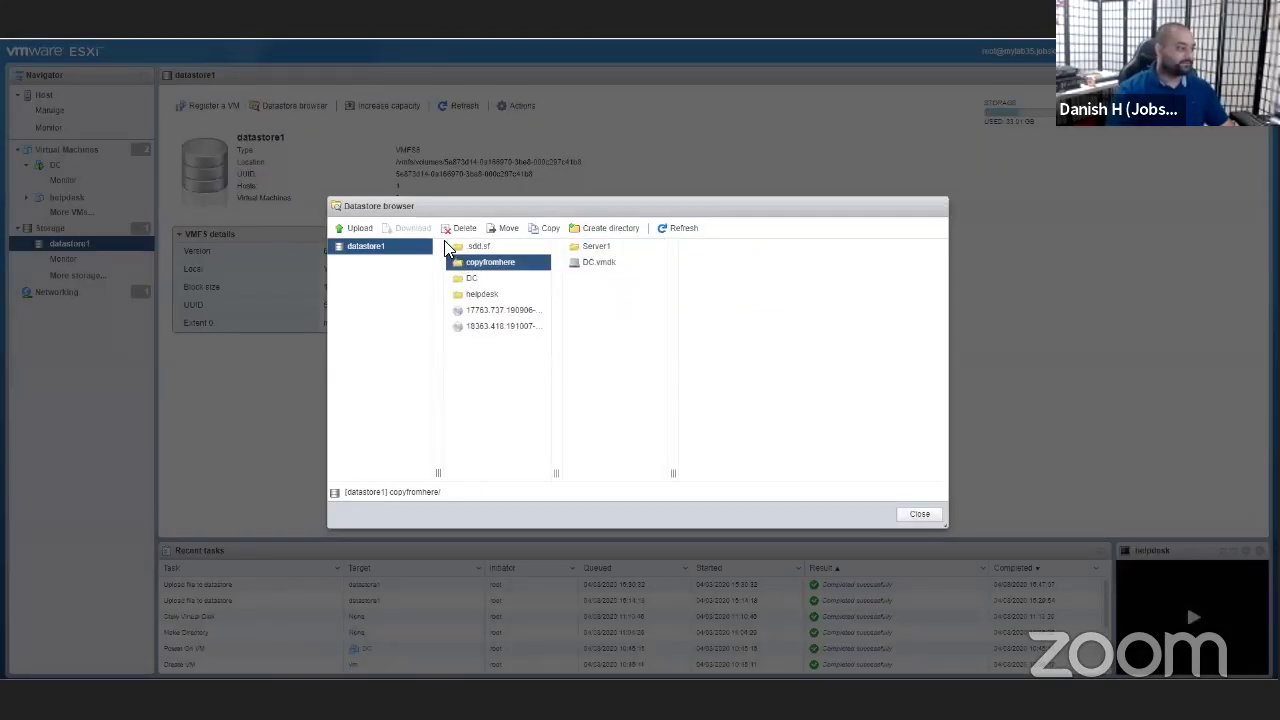
Step: Create a server1 folder at the datastore1 root, then bring up DC.vmdk's actions in copyfromhere
click(365, 254)
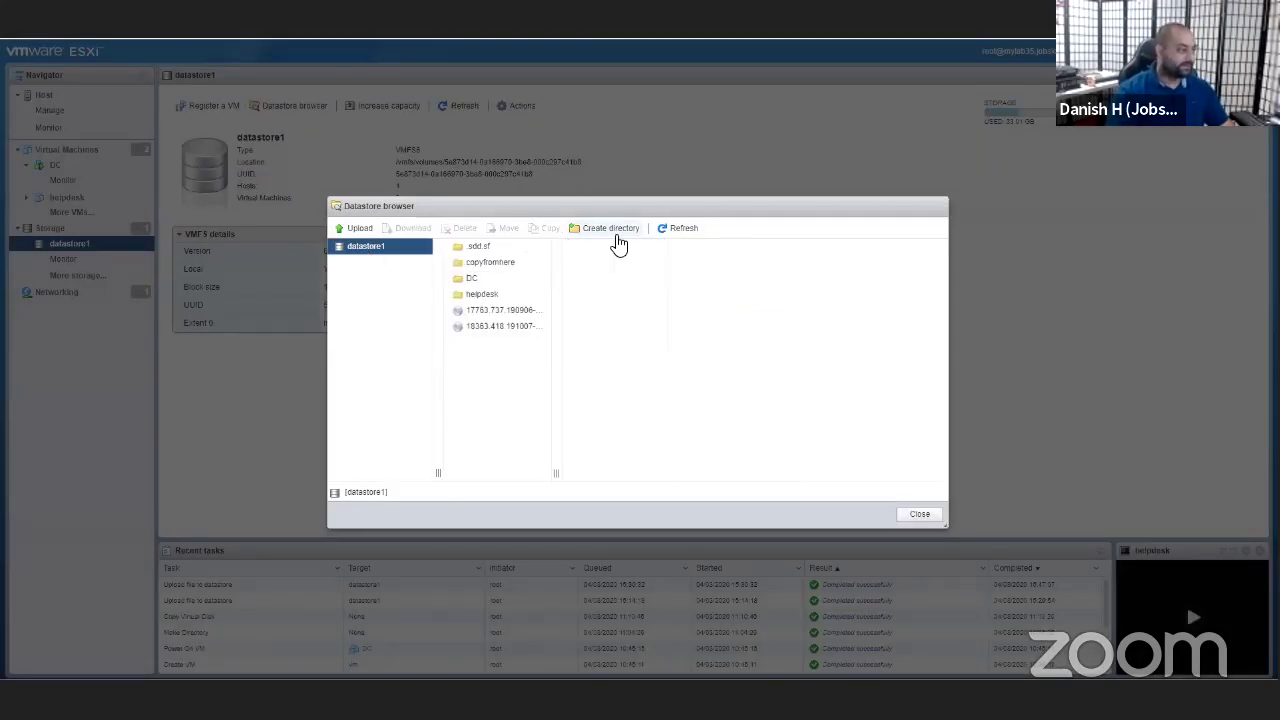
click(608, 228)
click(749, 337)
text(server1)
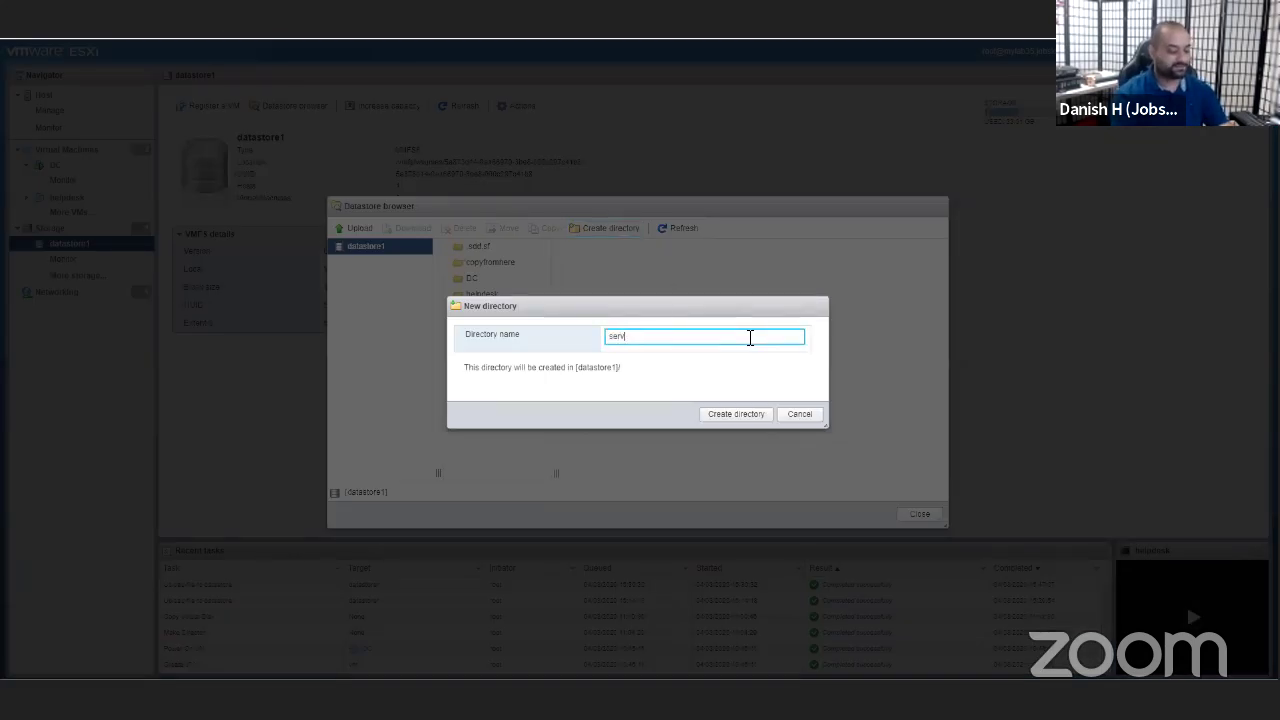
click(731, 414)
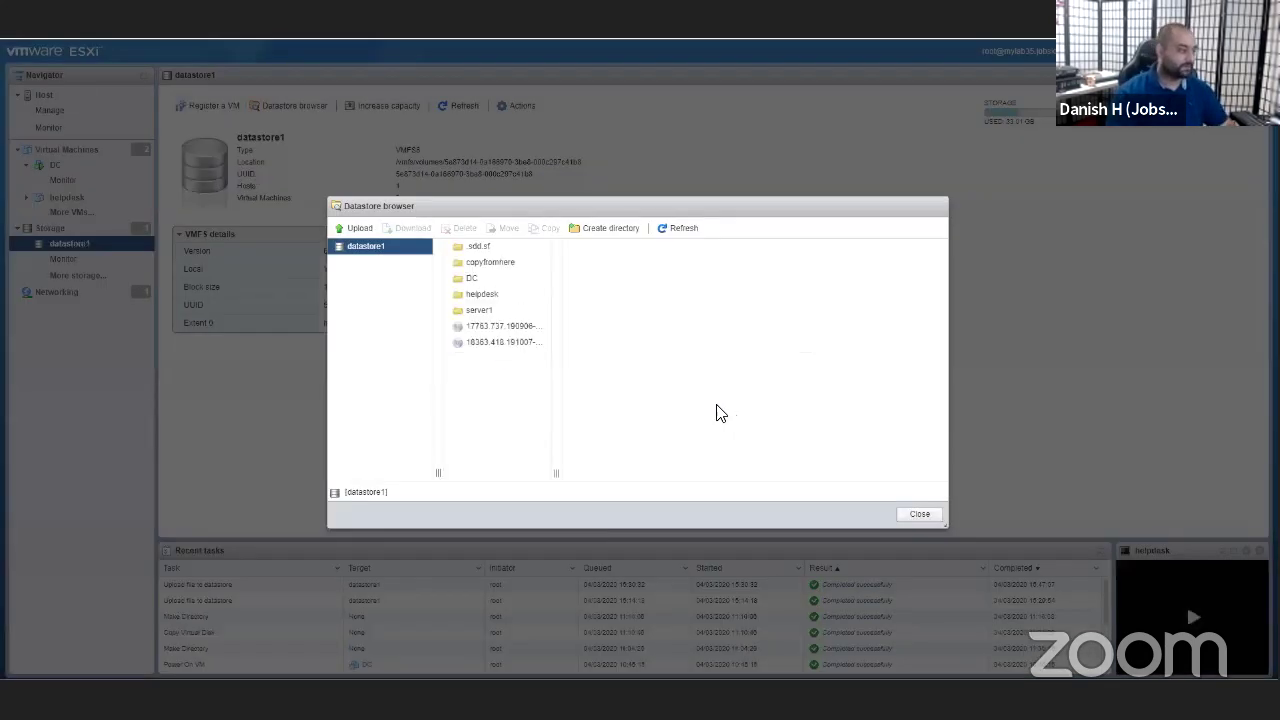
click(492, 268)
click(604, 266)
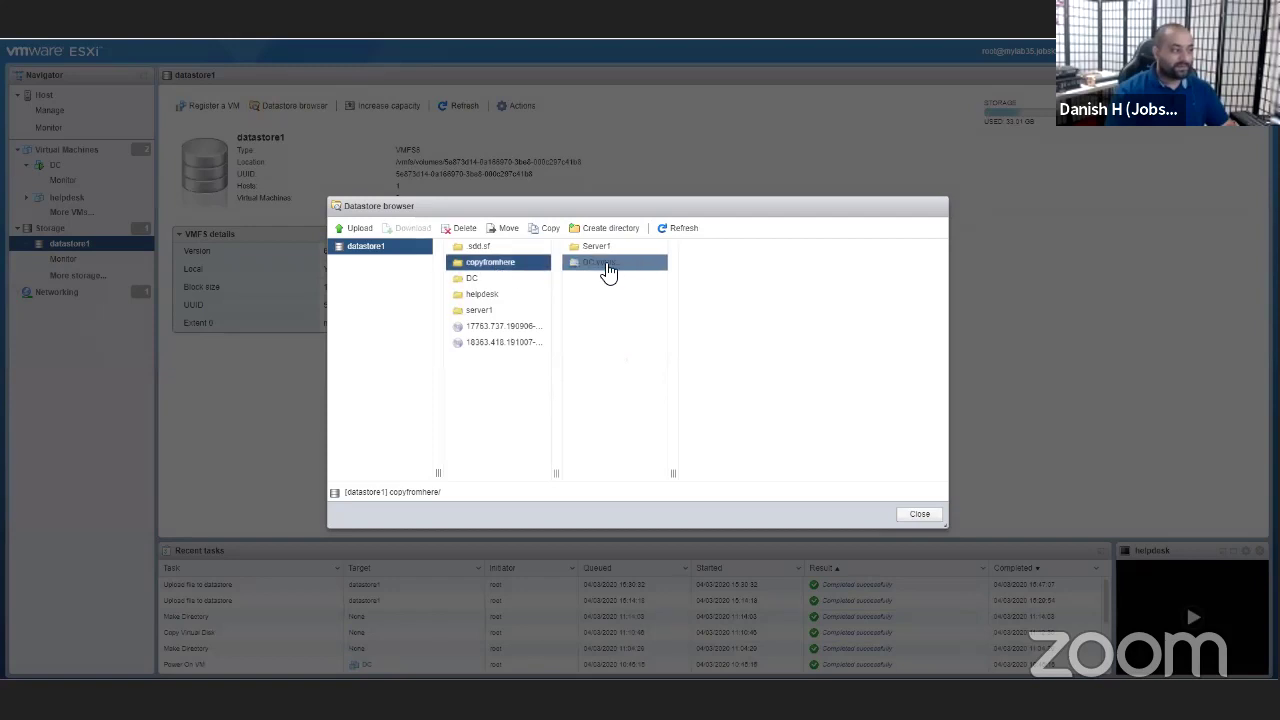
right_click(604, 268)
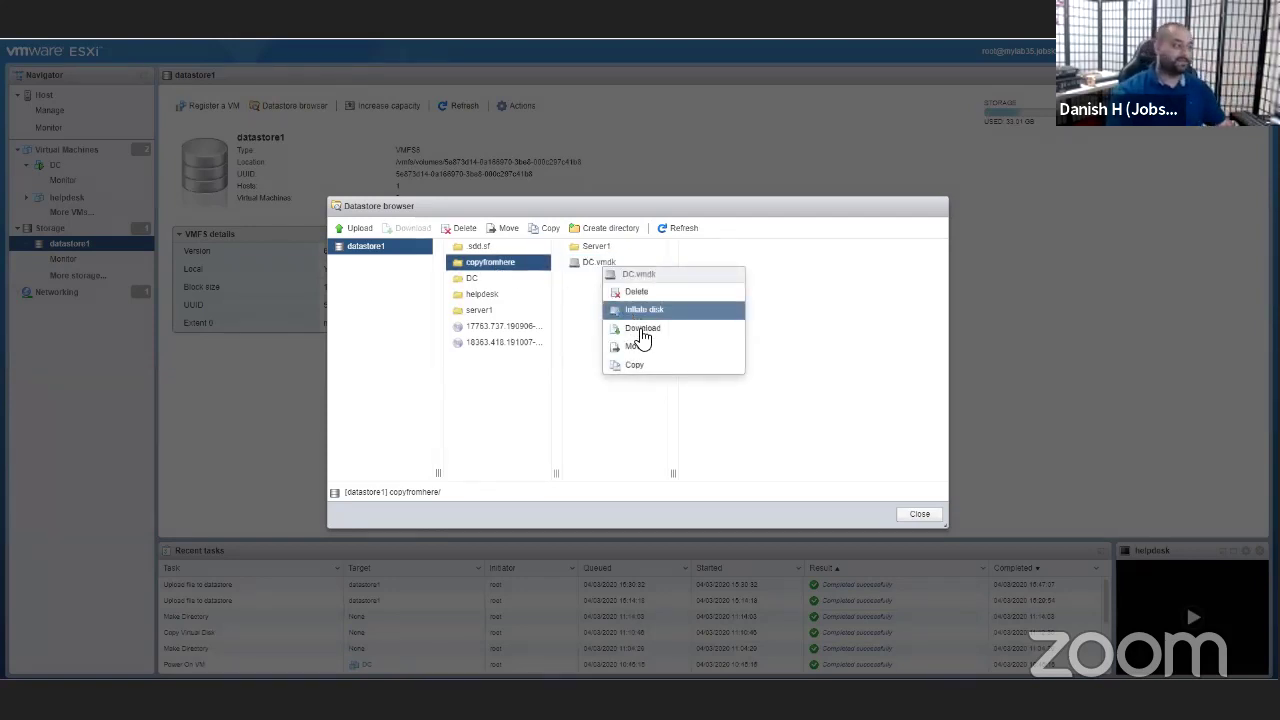
Step: Copy DC.vmdk with server1 chosen as the destination folder
click(645, 366)
click(550, 321)
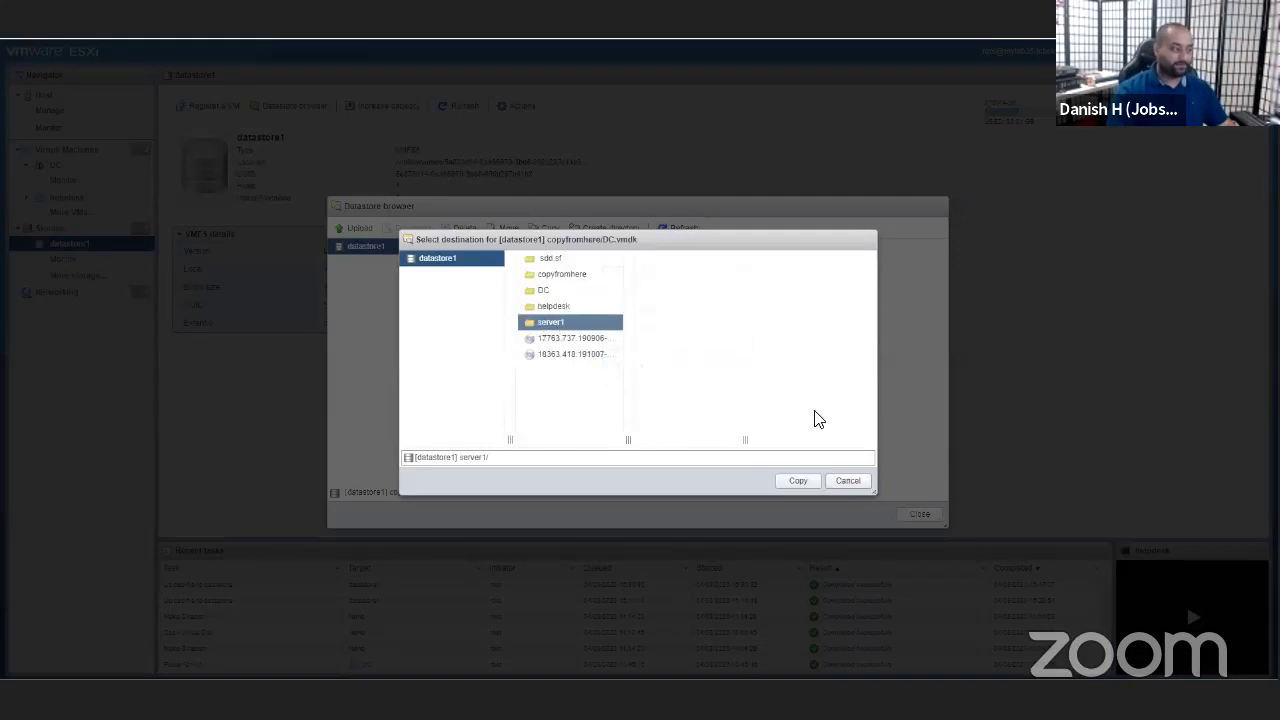
click(801, 482)
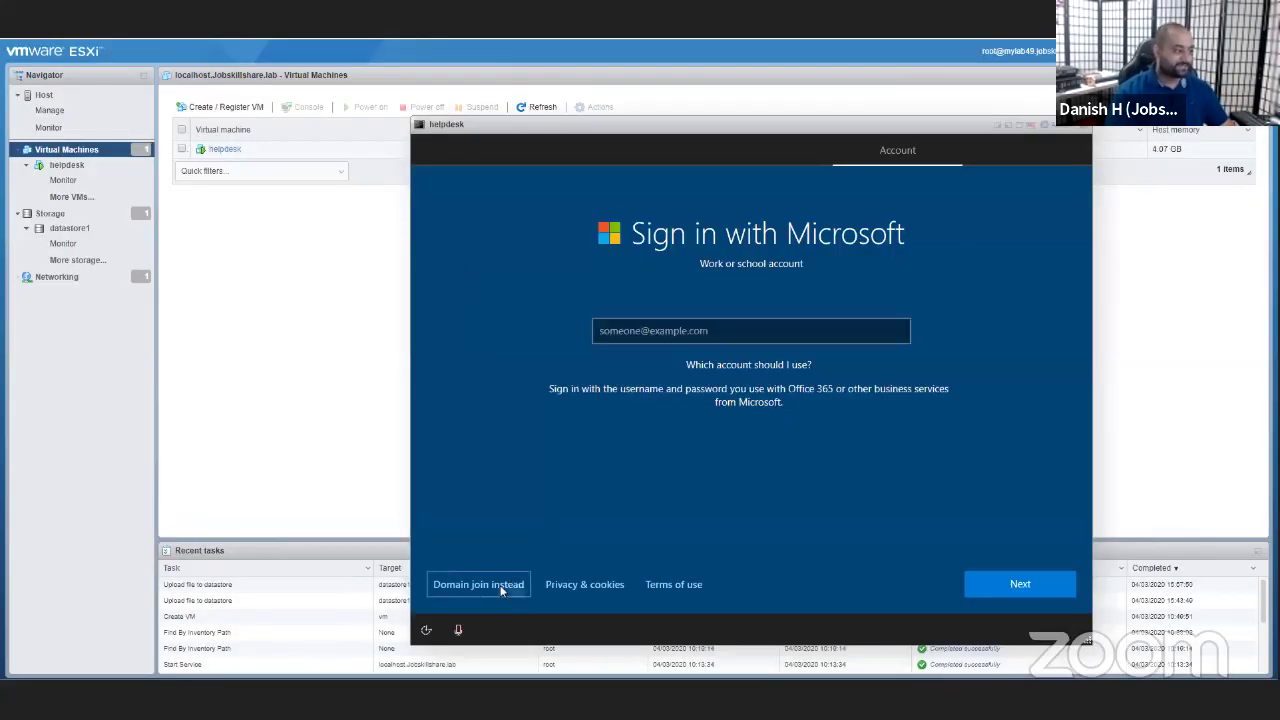
Step: Choose domain join instead, create the local account 'helpdesk', and enter and confirm its password
click(480, 584)
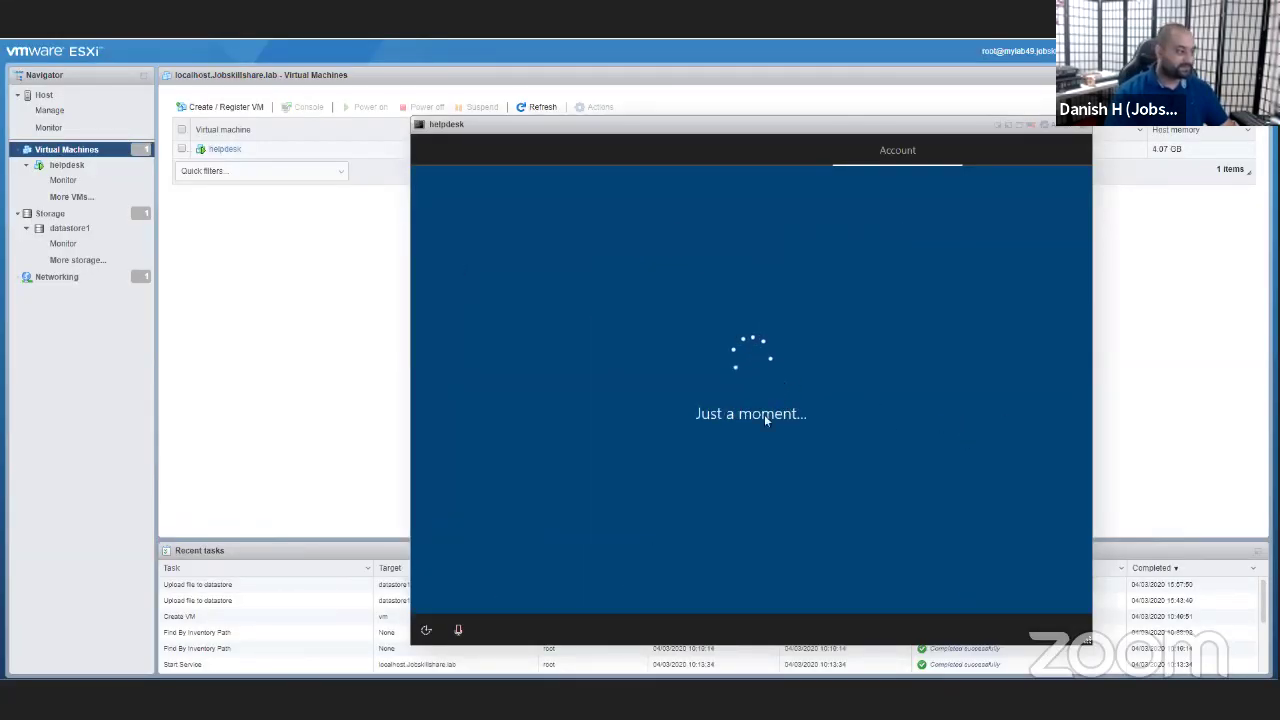
click(715, 462)
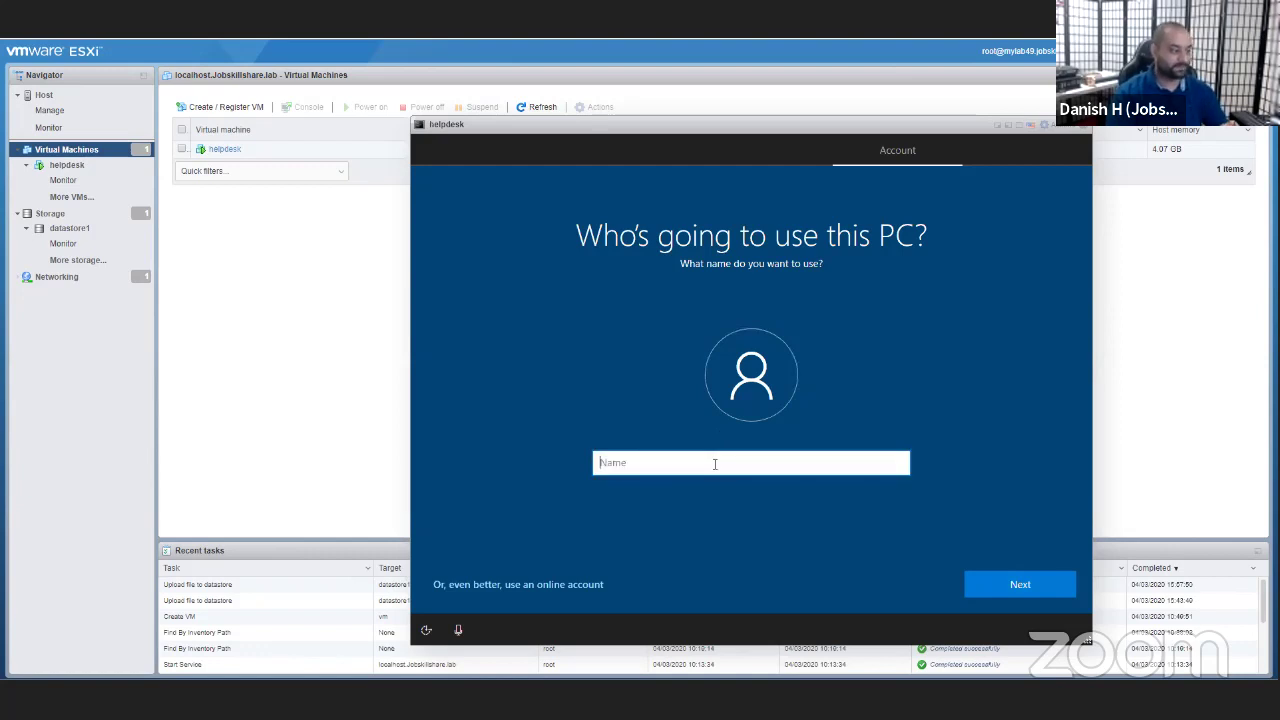
text(helpdesk)
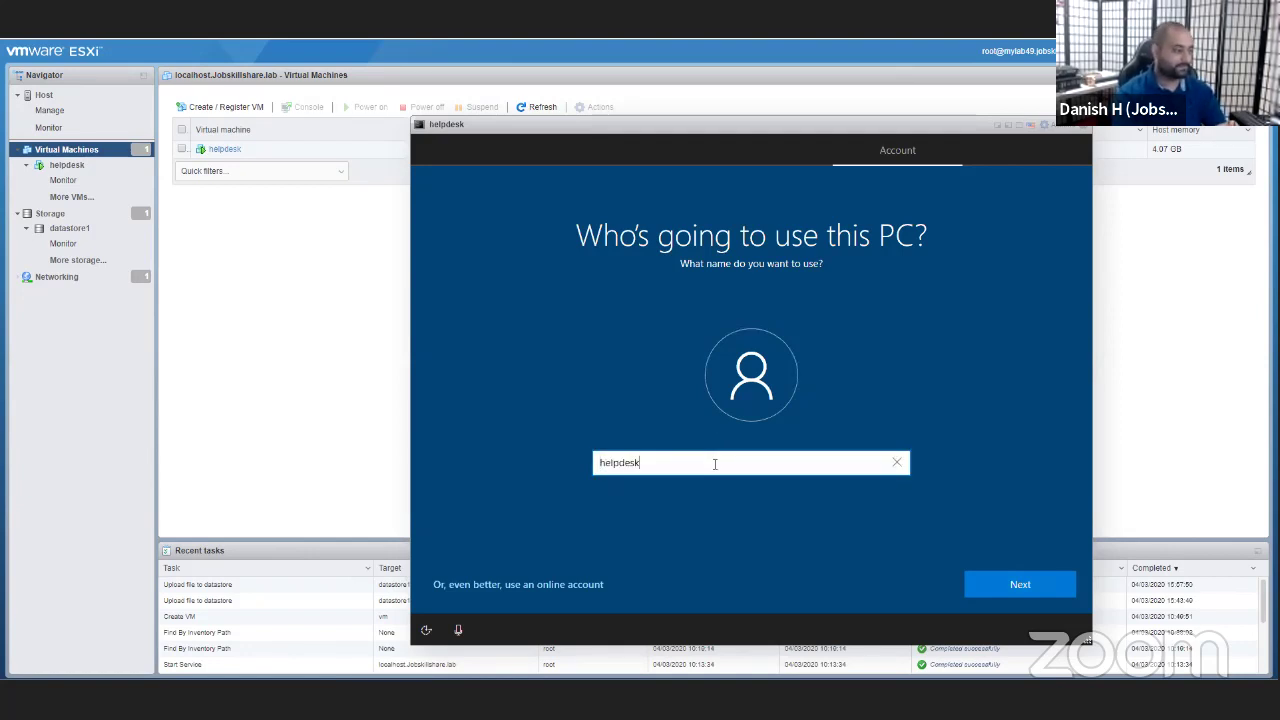
key(Return)
text(•••••)
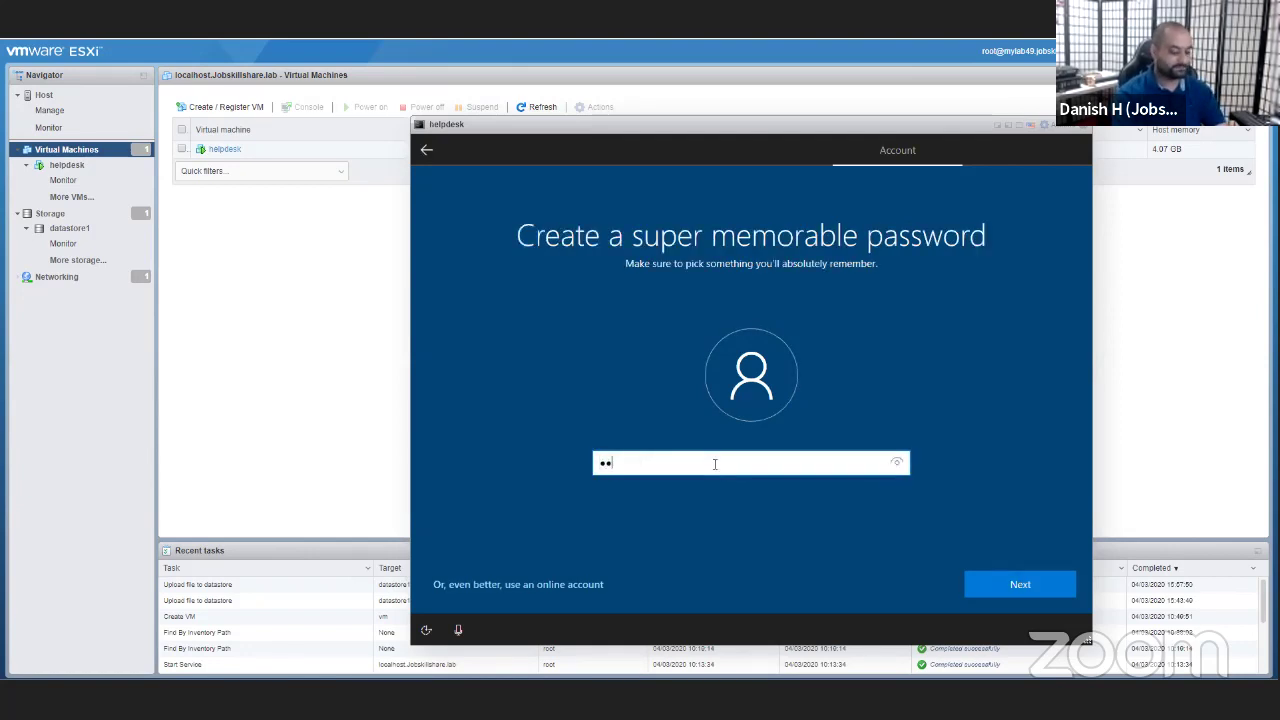
text(••••)
key(Return)
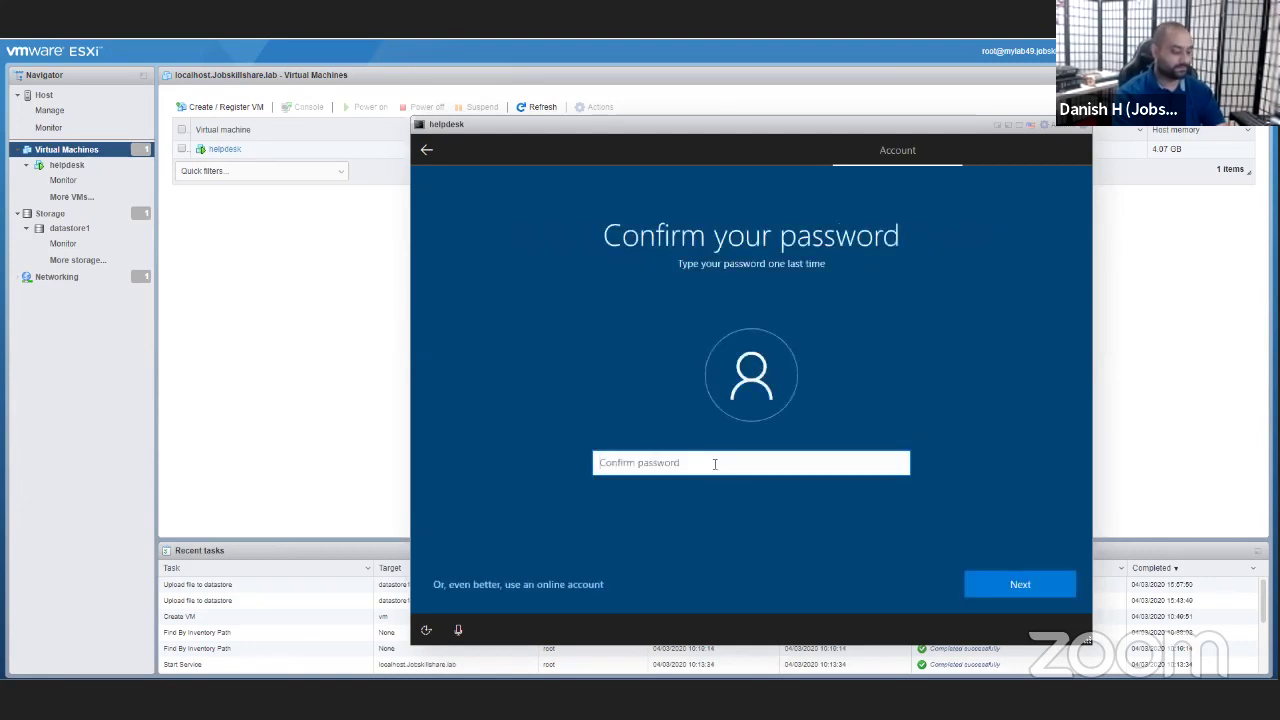
text(•••••••••)
key(Return)
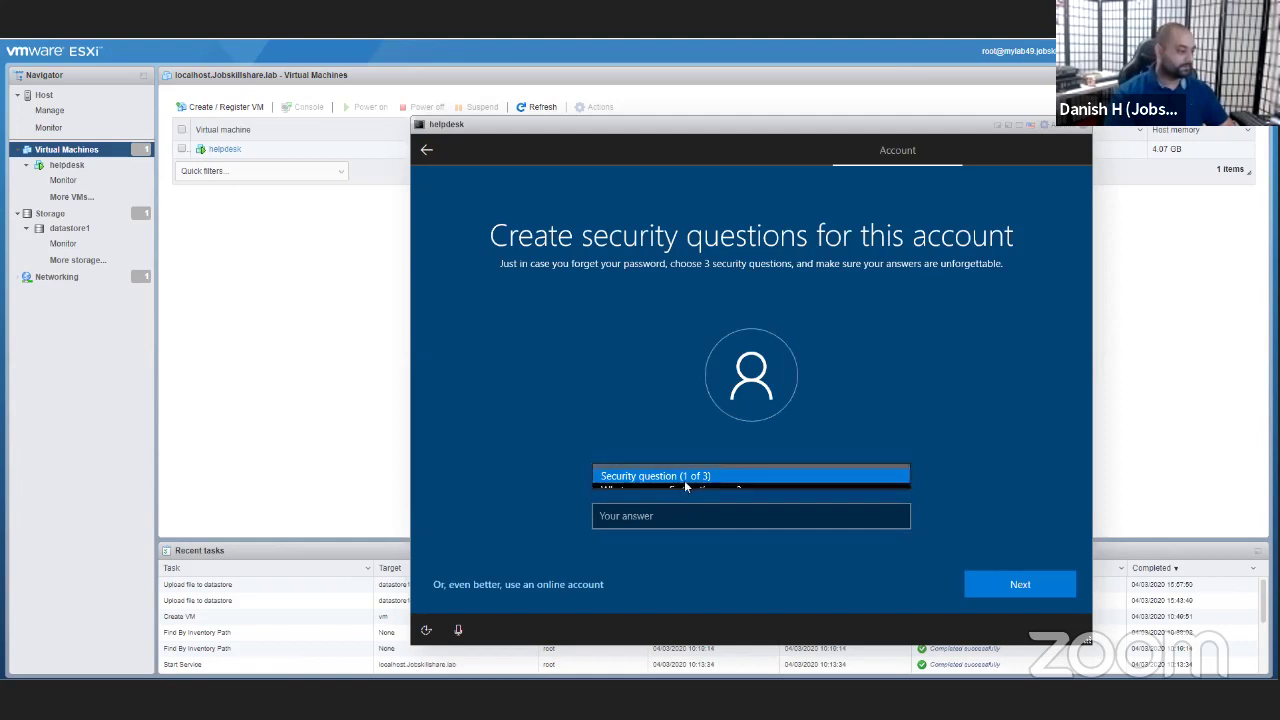
Step: Set the first security question to birth city with answer test2
click(676, 478)
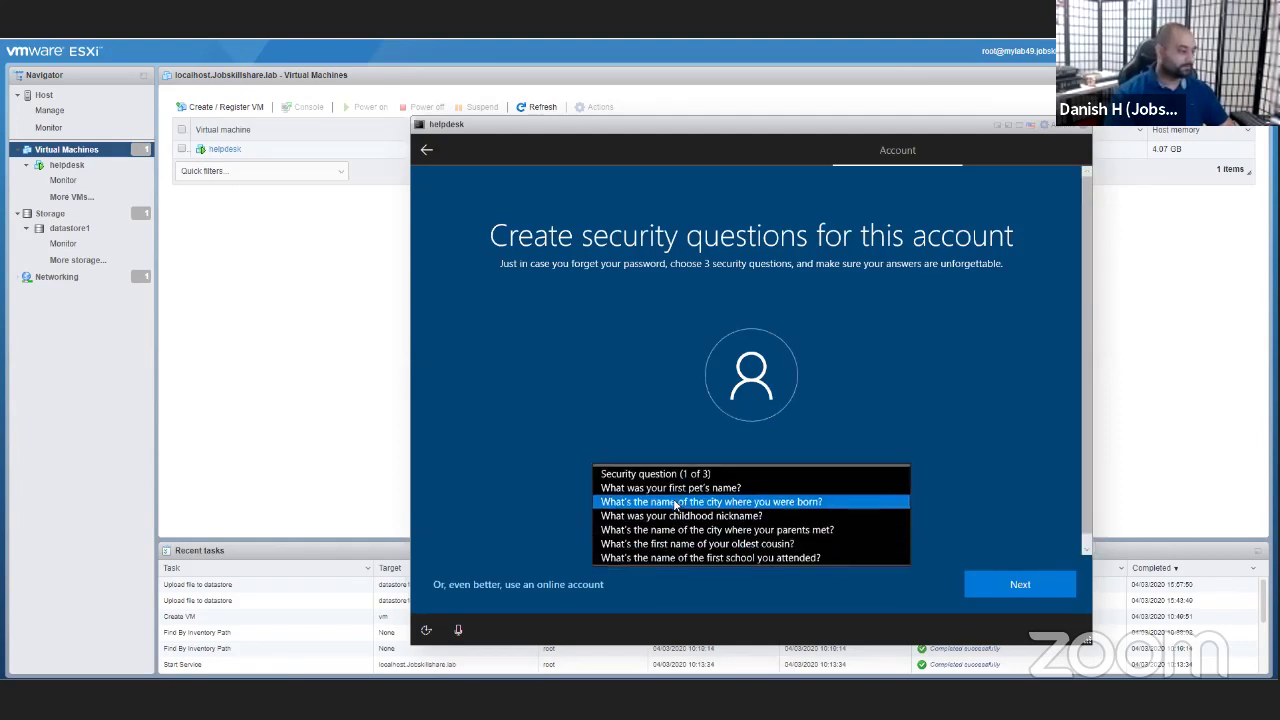
click(674, 505)
click(674, 508)
text(test)
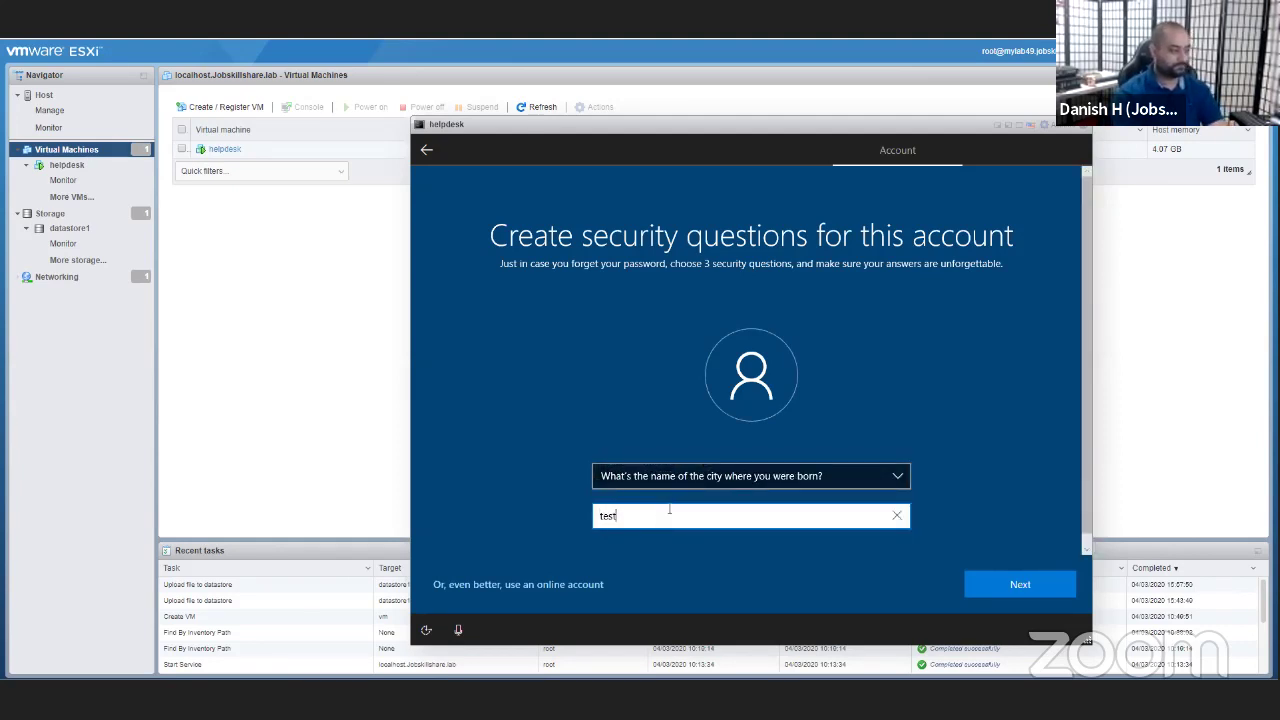
text(2)
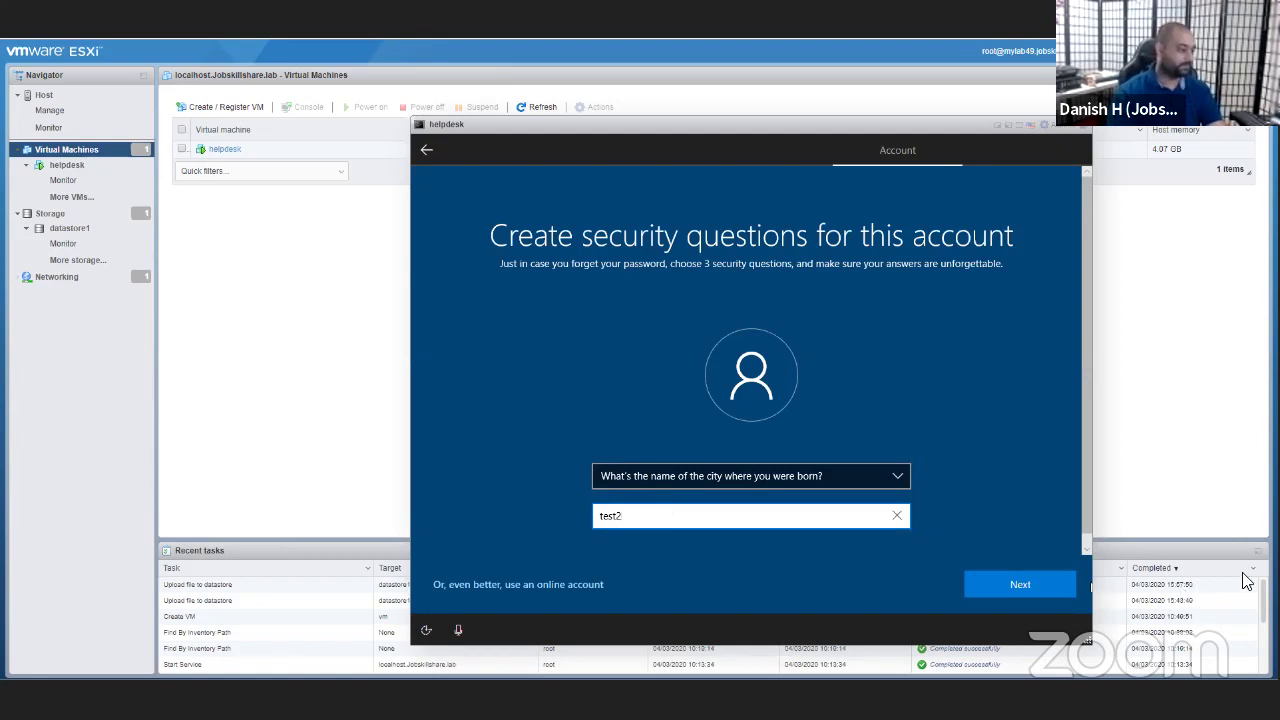
click(1040, 585)
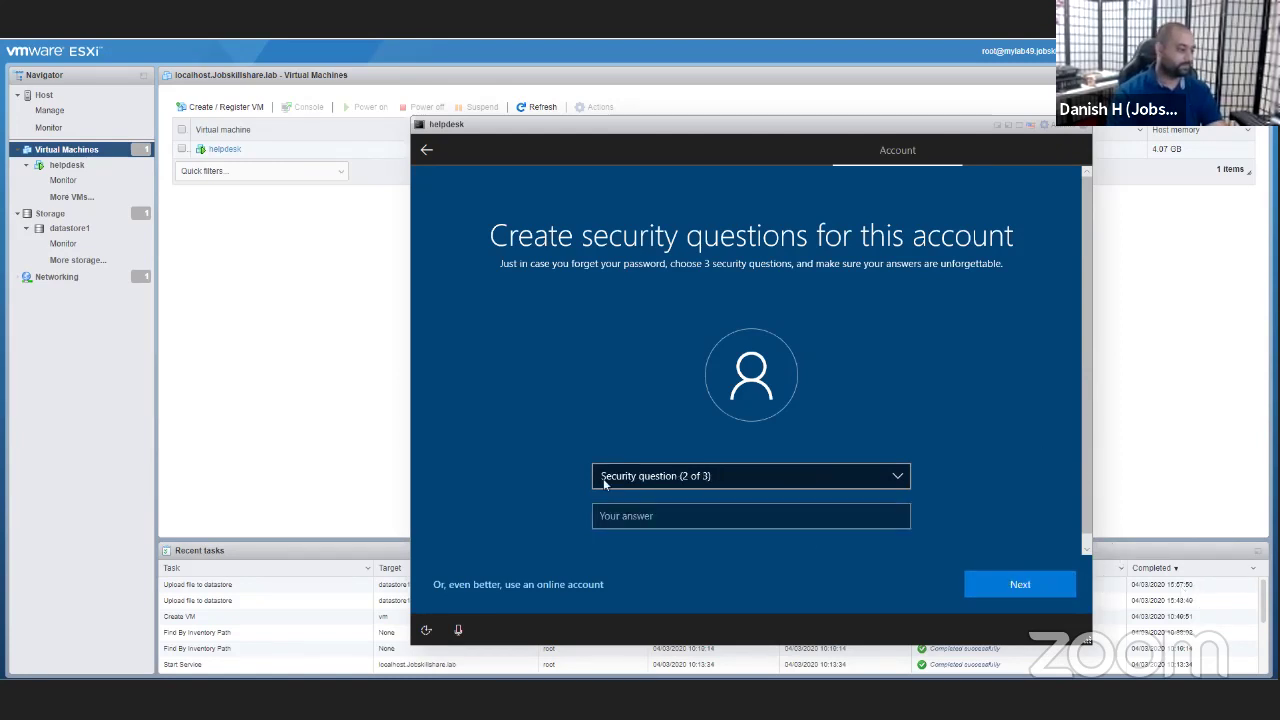
Step: Answer the childhood nickname and parents-met city questions with test3 and submit
click(620, 485)
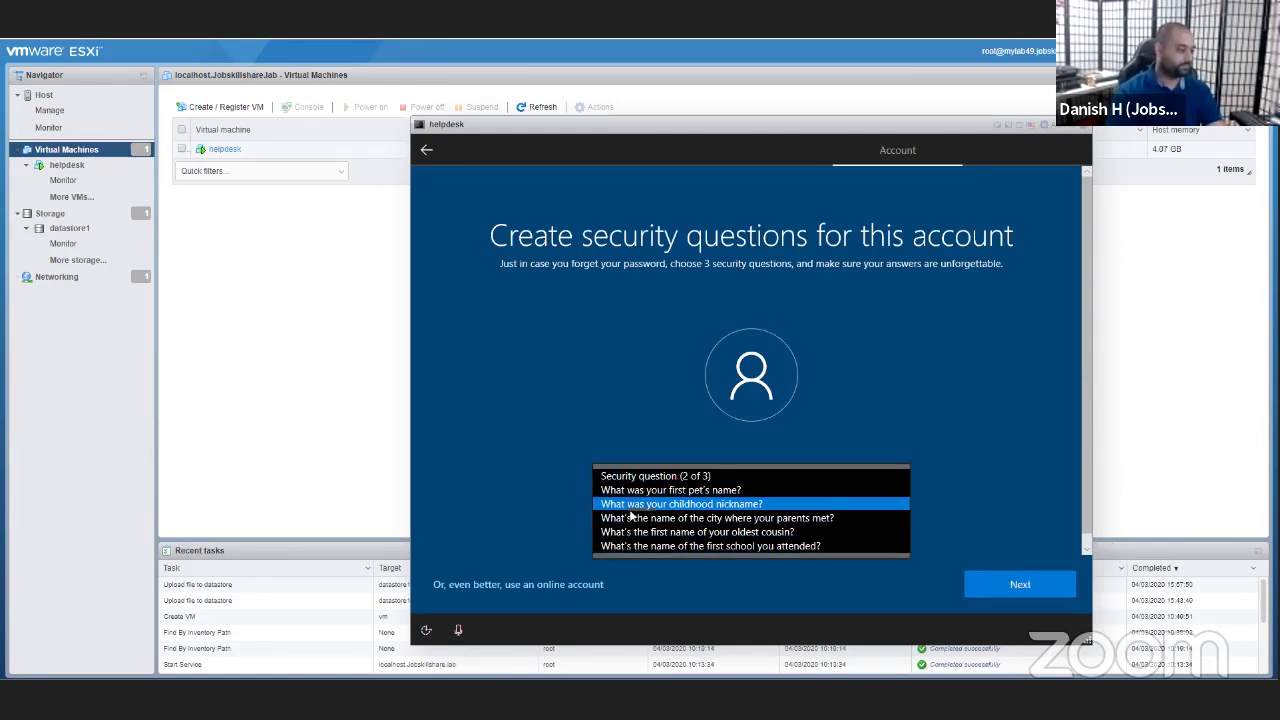
click(628, 505)
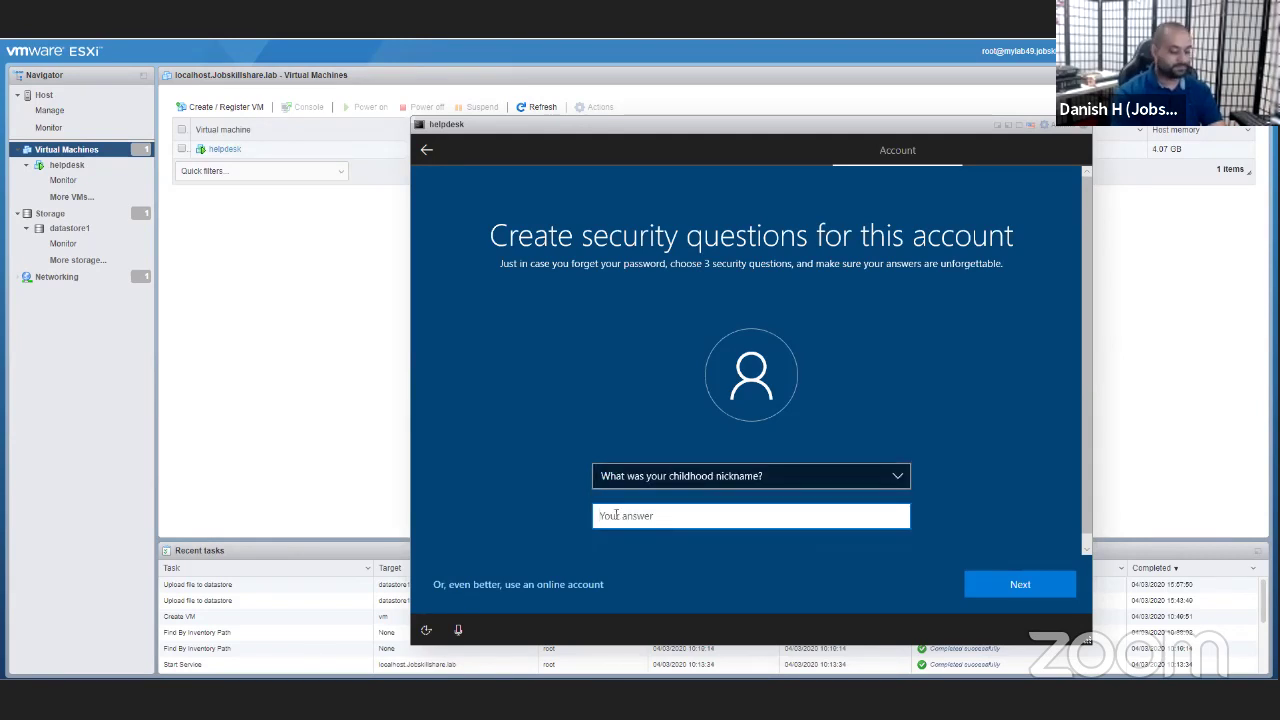
click(616, 515)
text(test3)
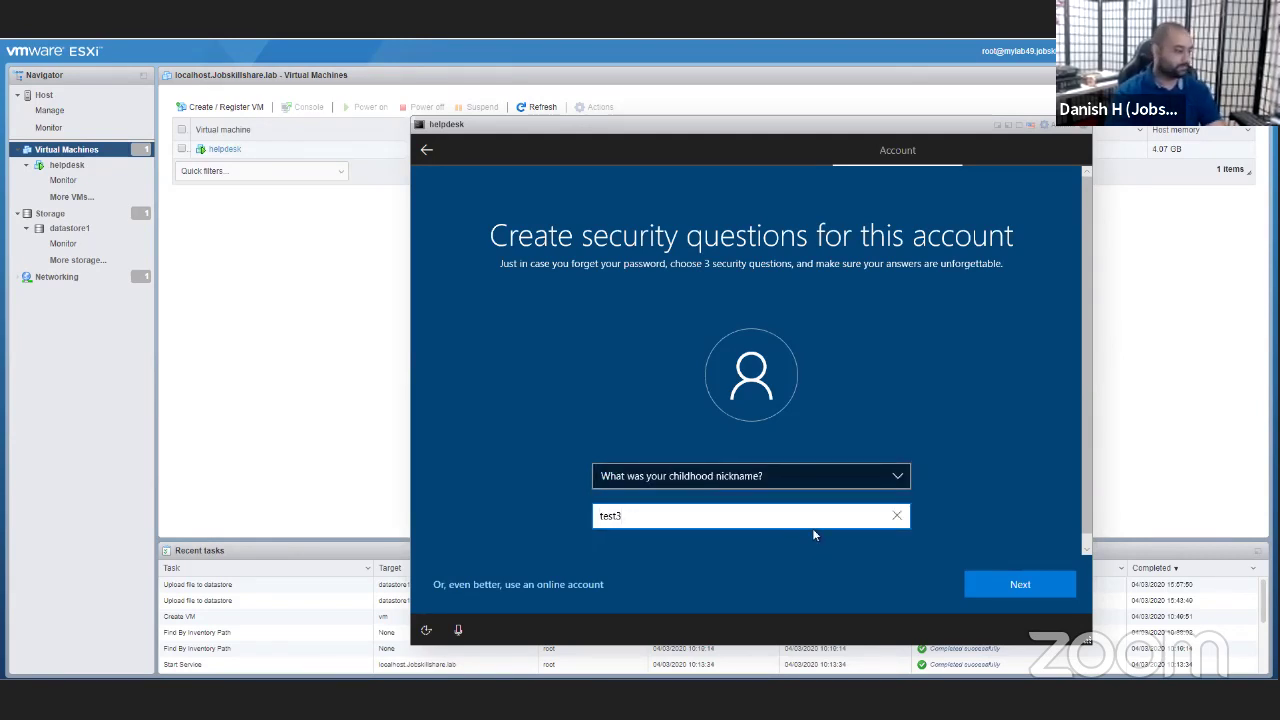
click(1000, 590)
click(714, 484)
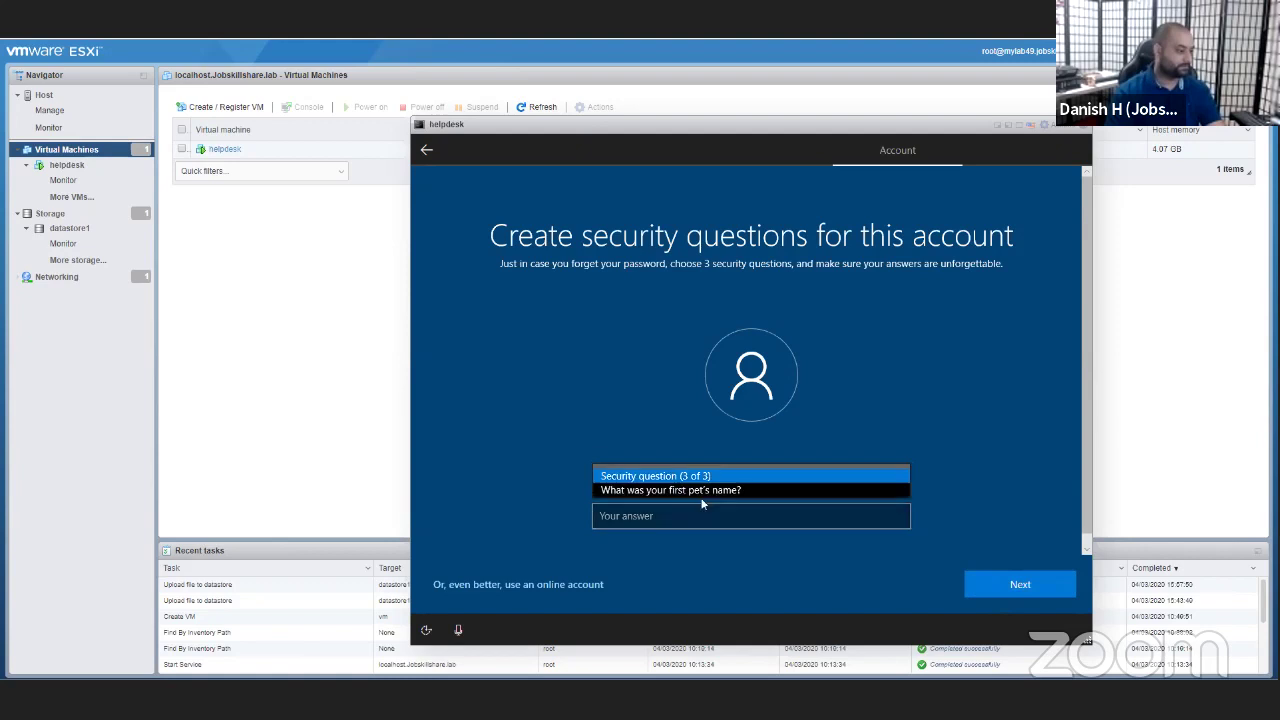
click(701, 503)
click(685, 516)
text(t)
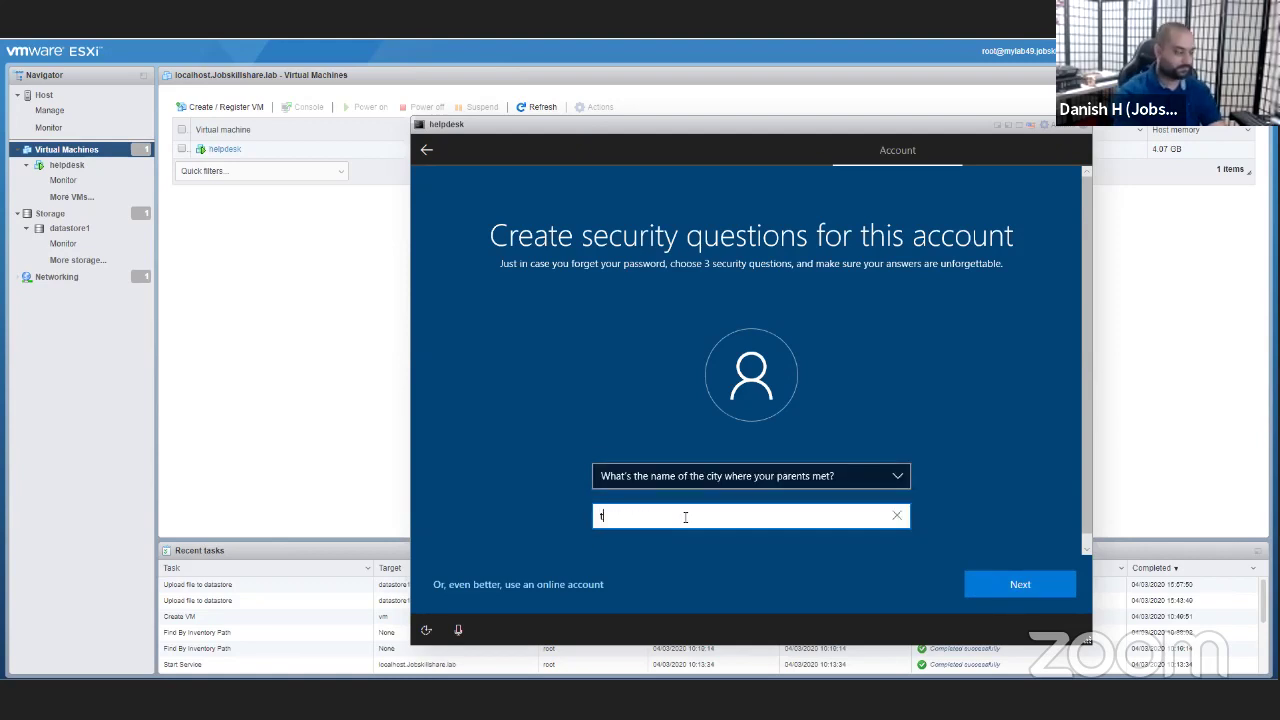
text(est3)
key(Return)
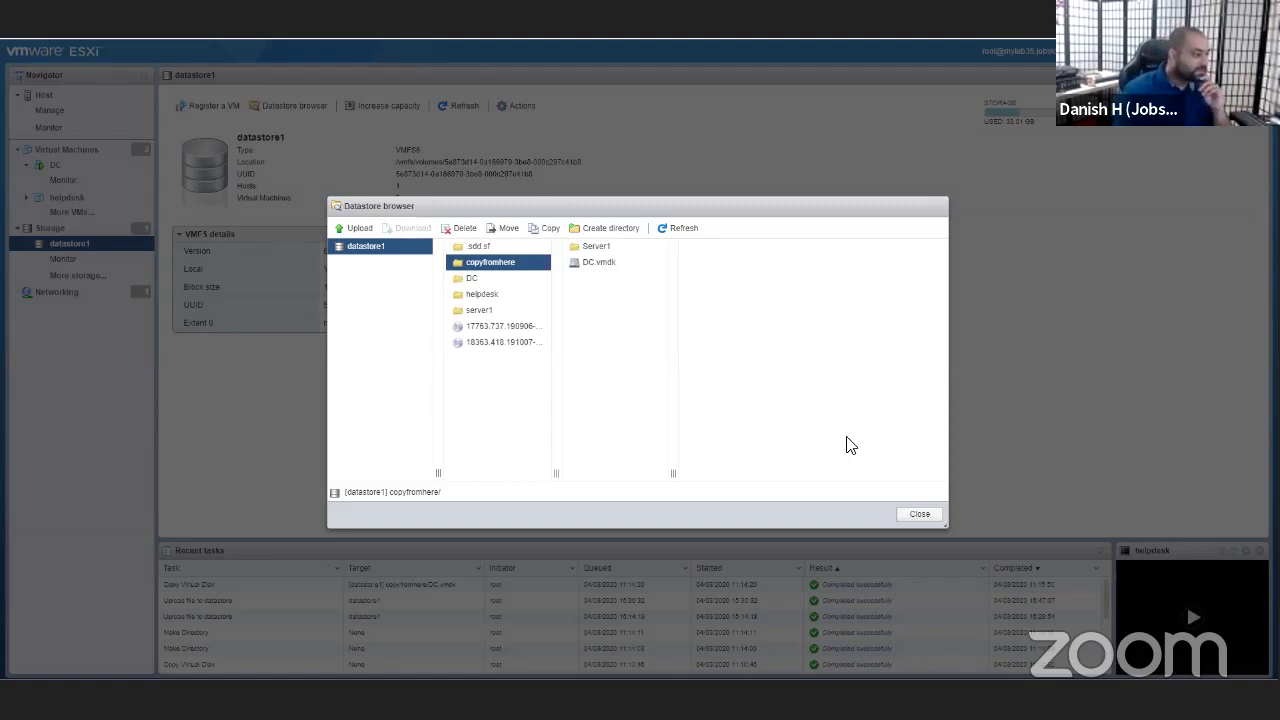
Step: Close the datastore browser and start a new virtual machine named server
click(910, 513)
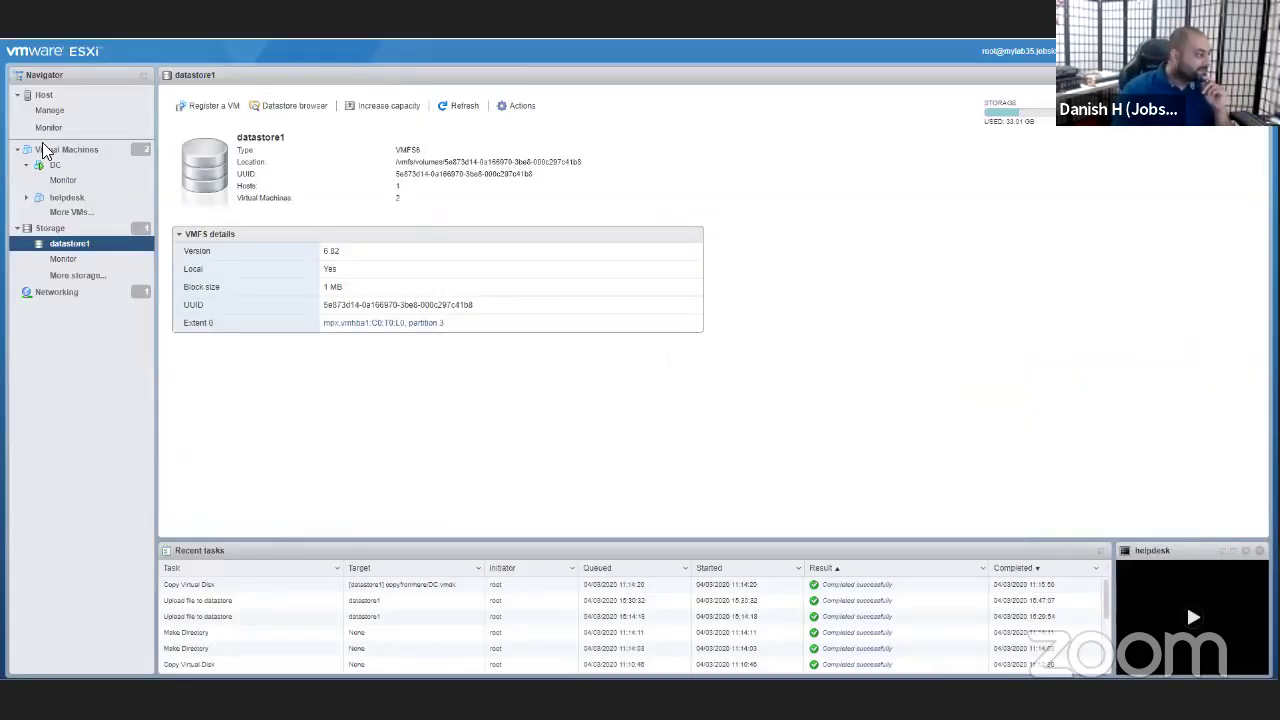
click(121, 156)
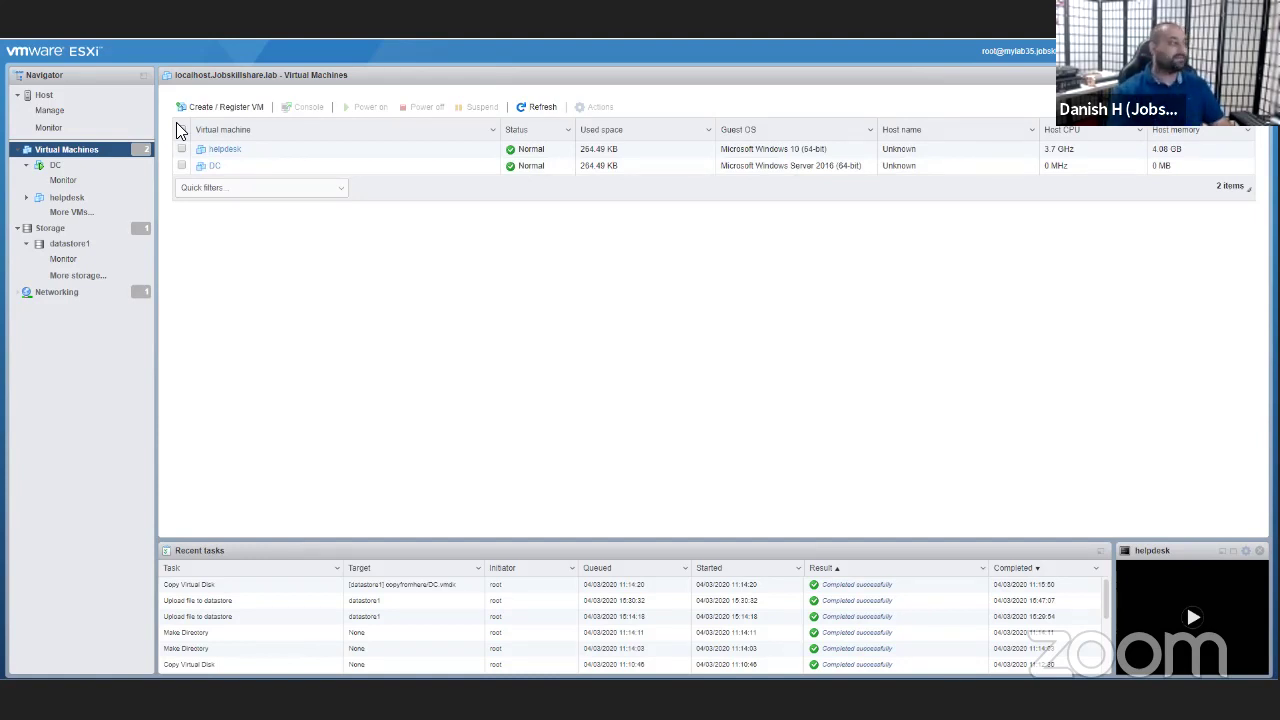
click(232, 112)
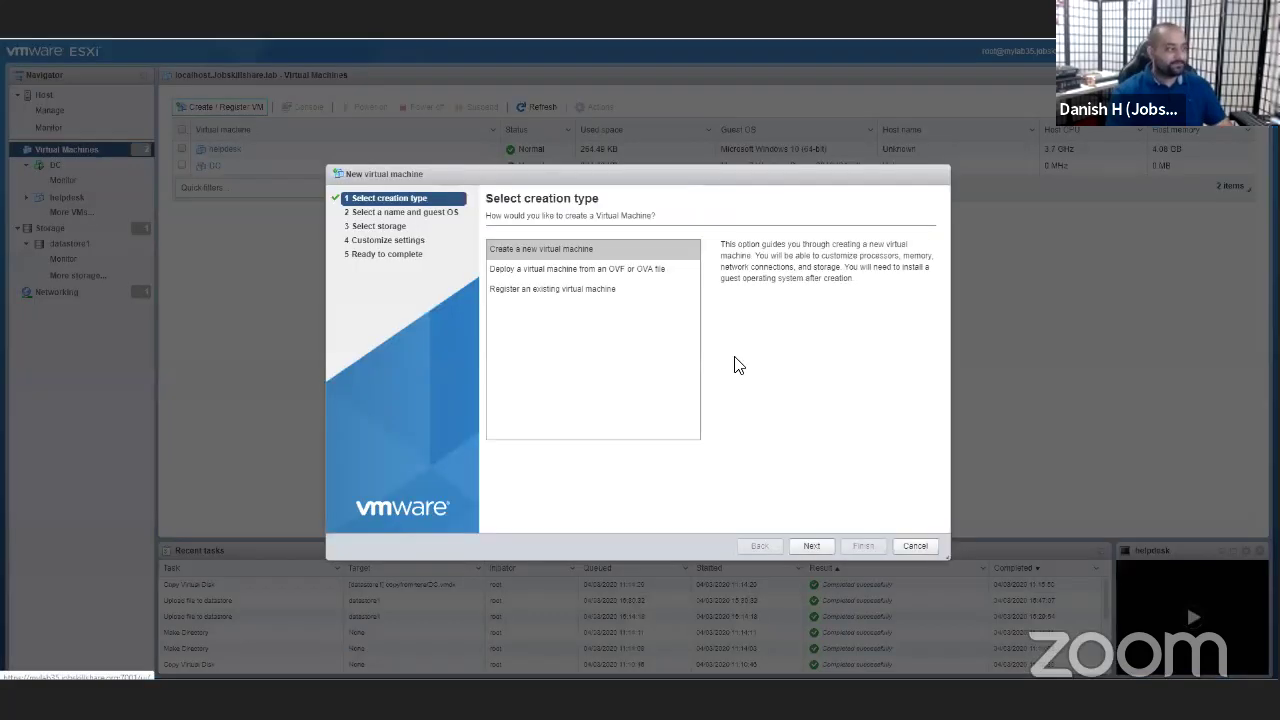
click(816, 548)
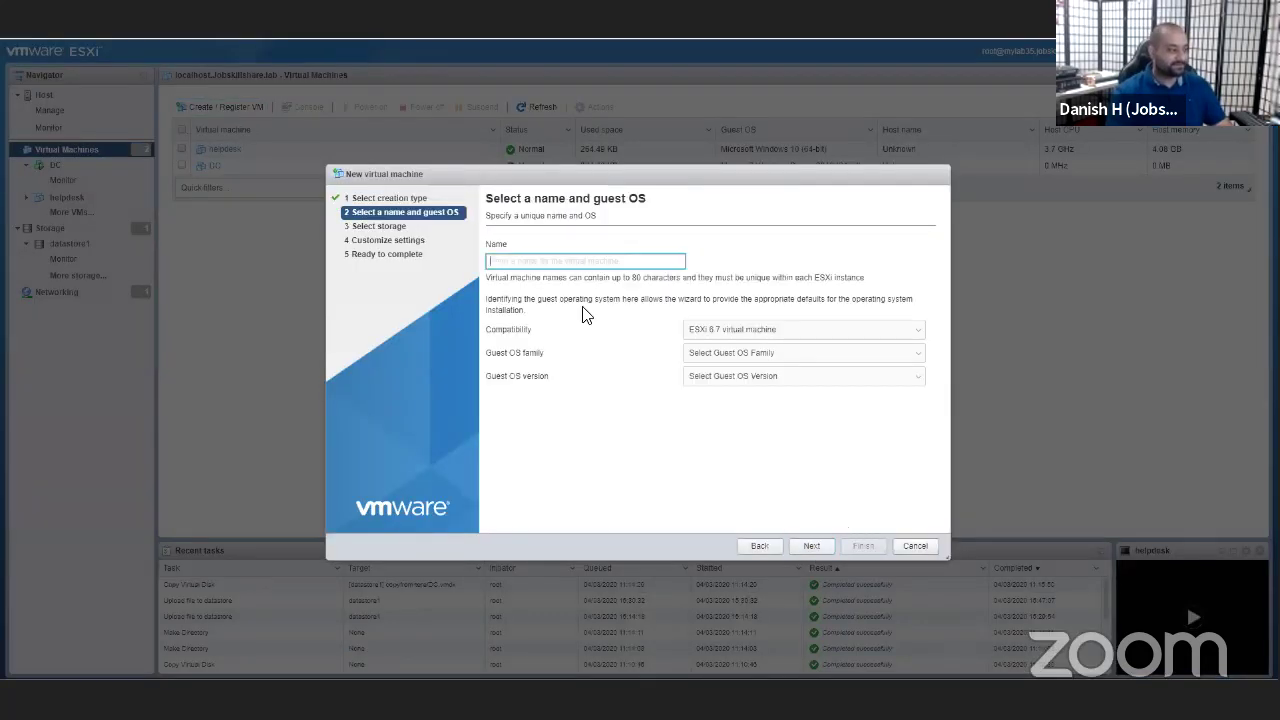
text(server)
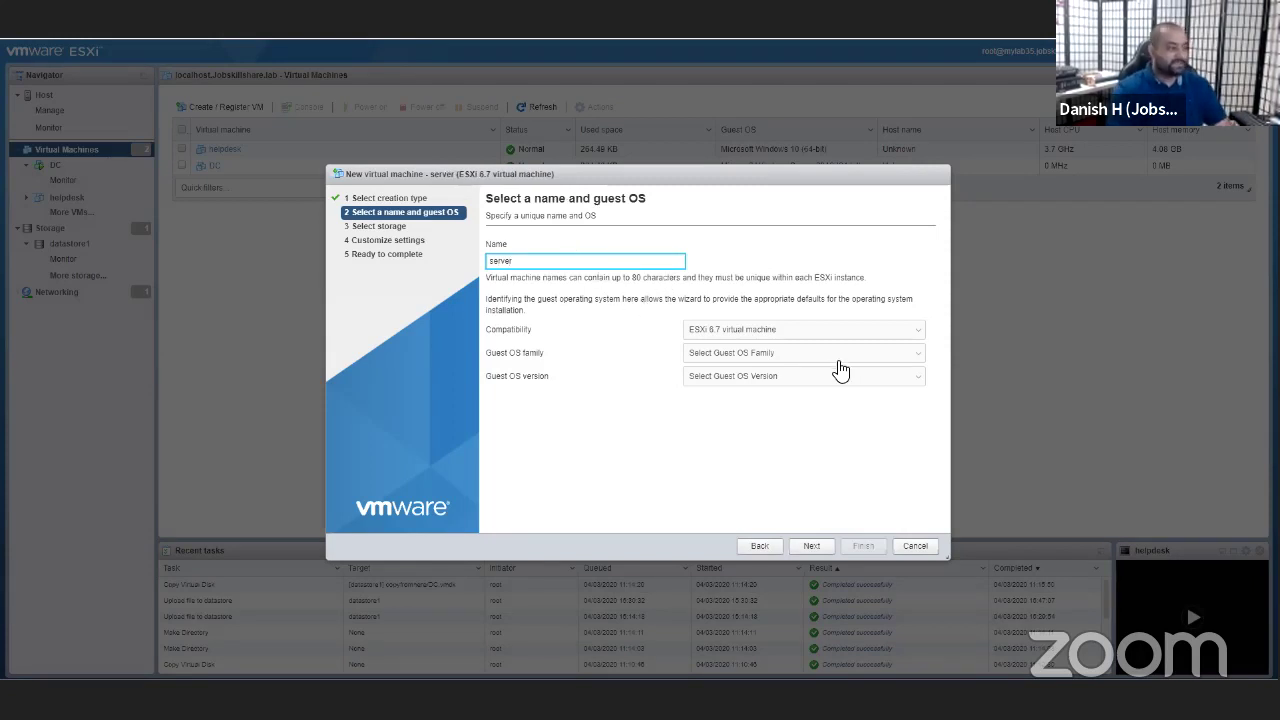
Step: Set the guest OS to Windows / Windows Server 2016 (64-bit) and continue
click(737, 356)
click(737, 409)
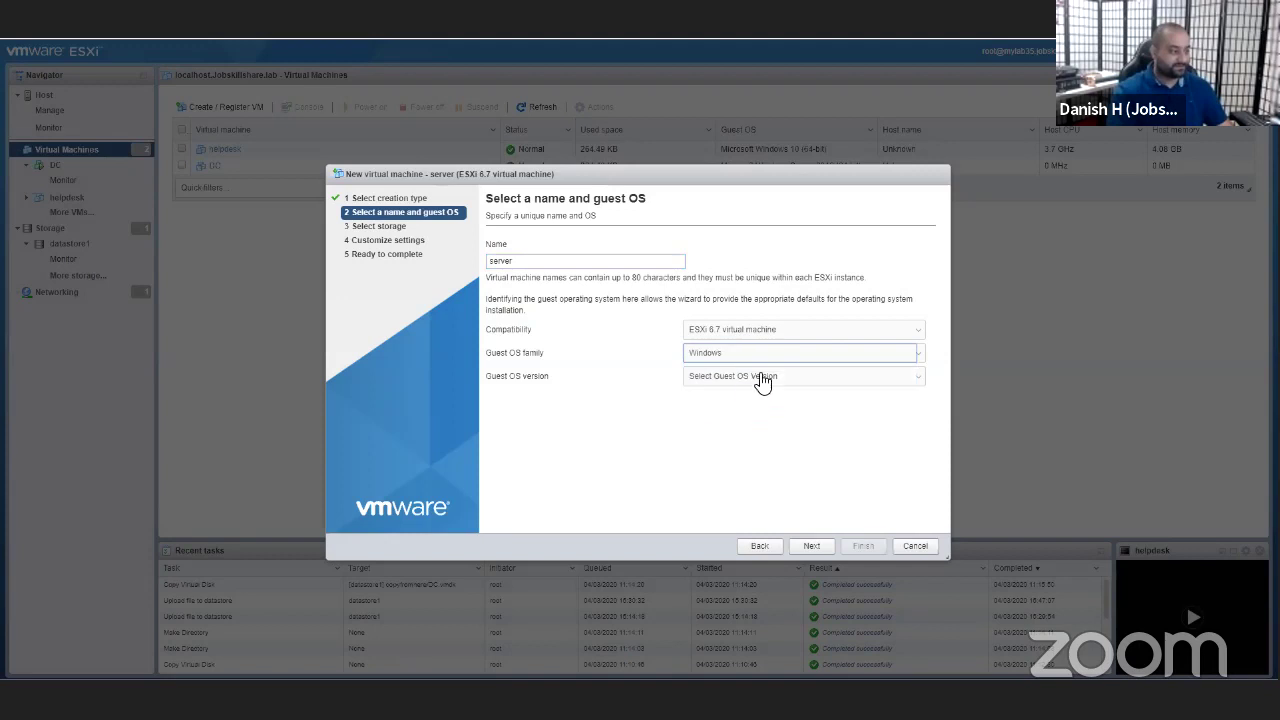
click(760, 376)
click(760, 330)
click(729, 363)
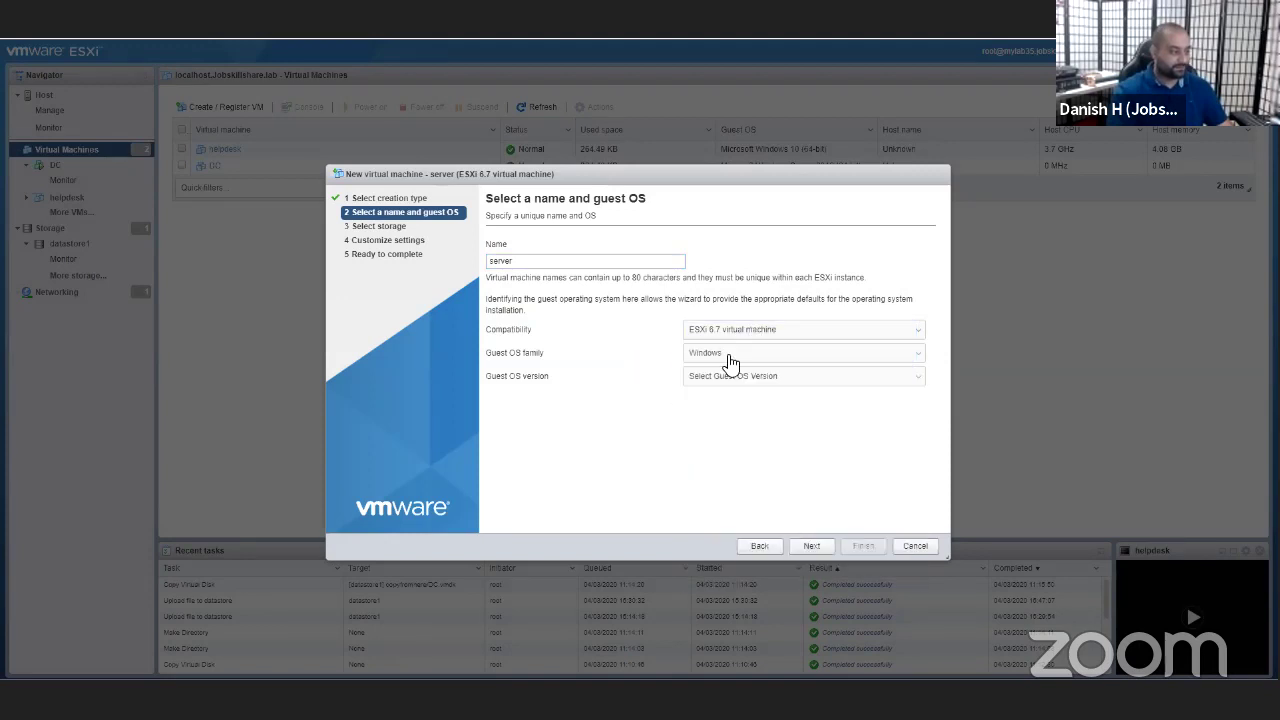
click(757, 357)
click(660, 403)
click(752, 378)
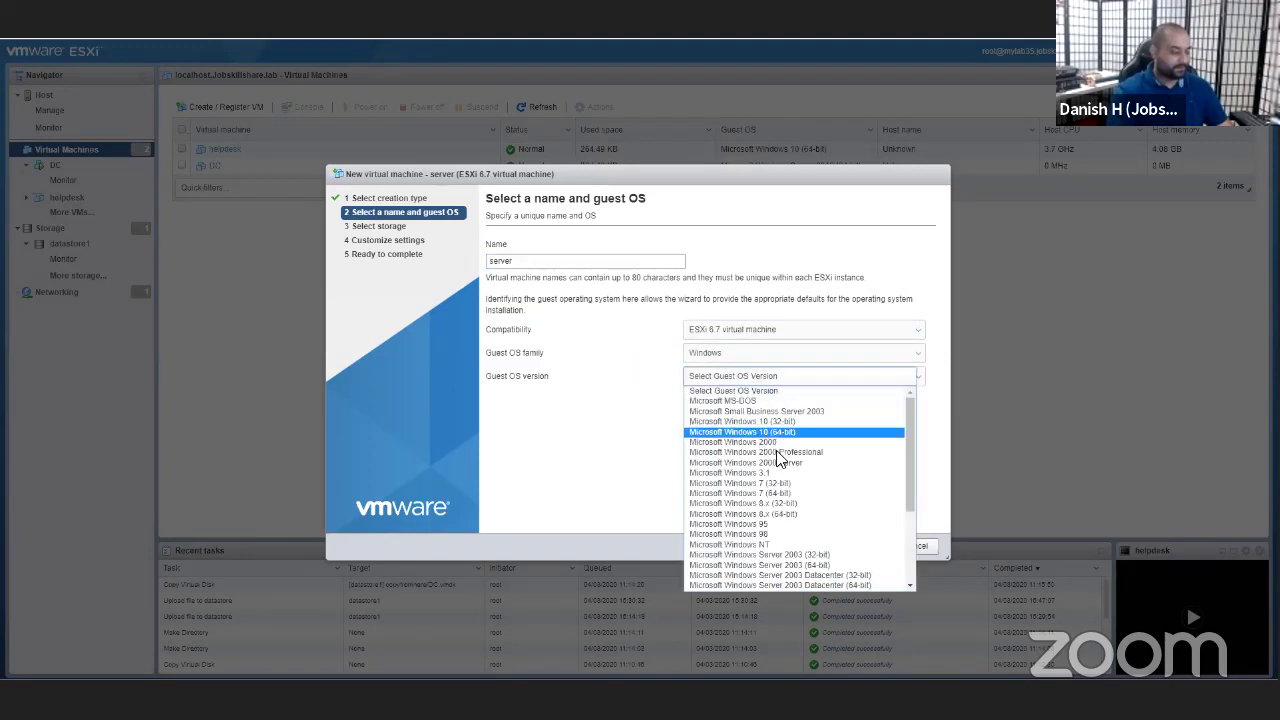
scroll(806, 488, down, 5)
click(810, 546)
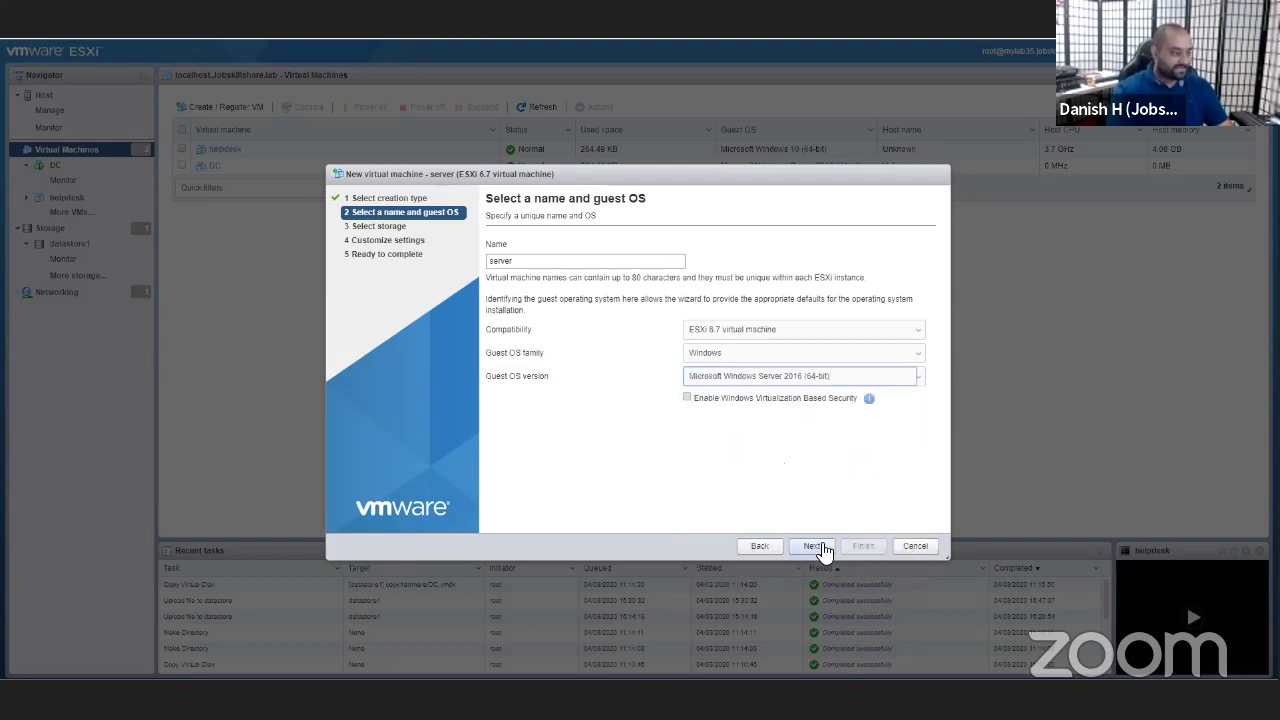
click(811, 547)
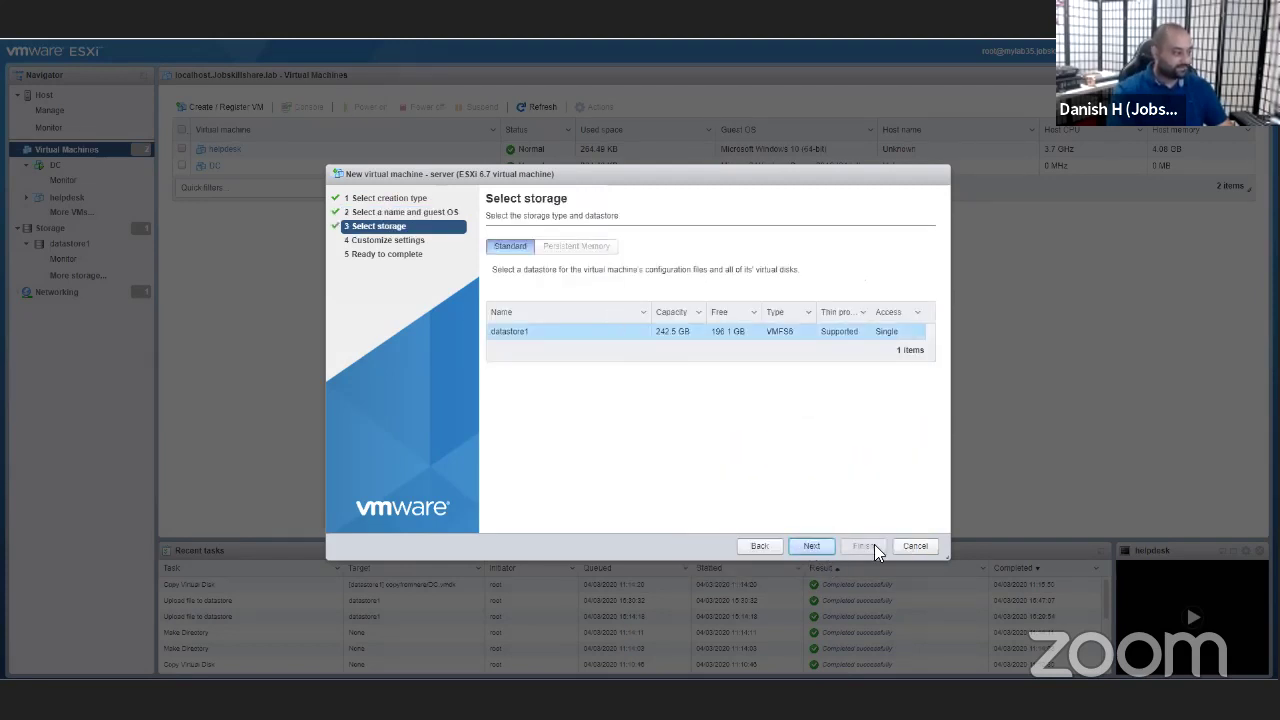
Step: Accept datastore1 for storage, then delete the 40 GB Hard disk 1 in Customize settings
click(812, 548)
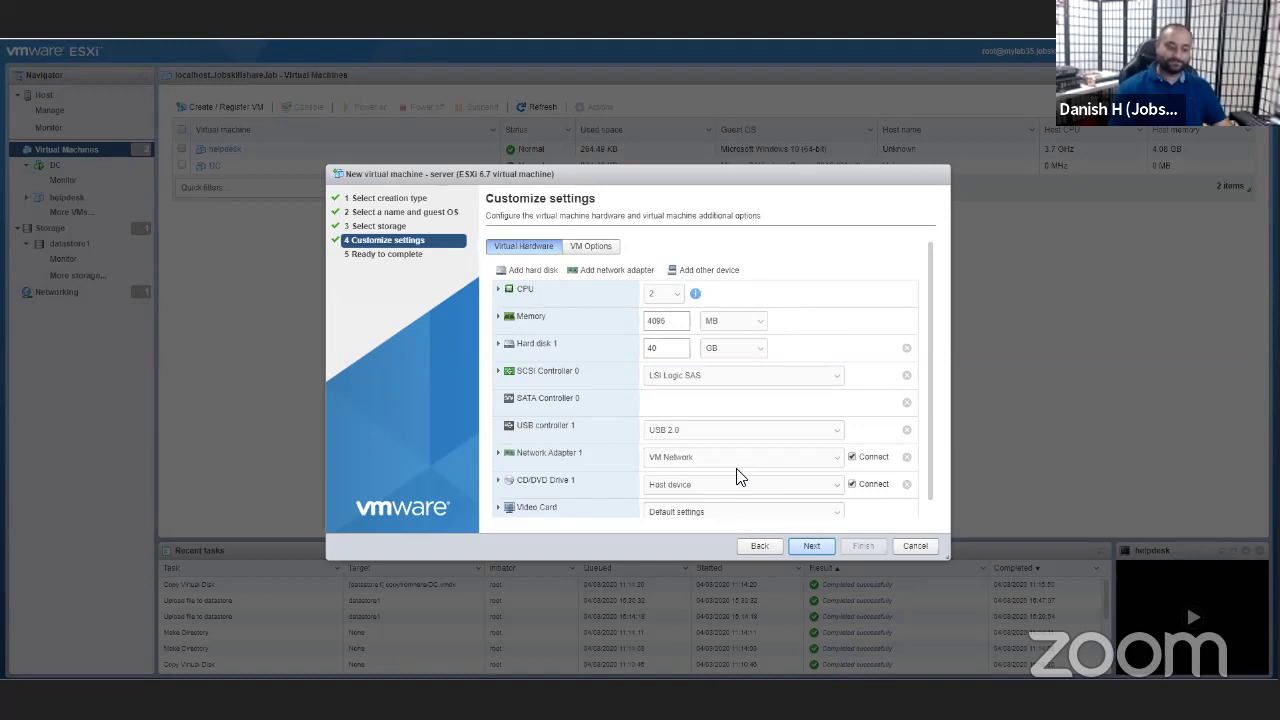
click(907, 349)
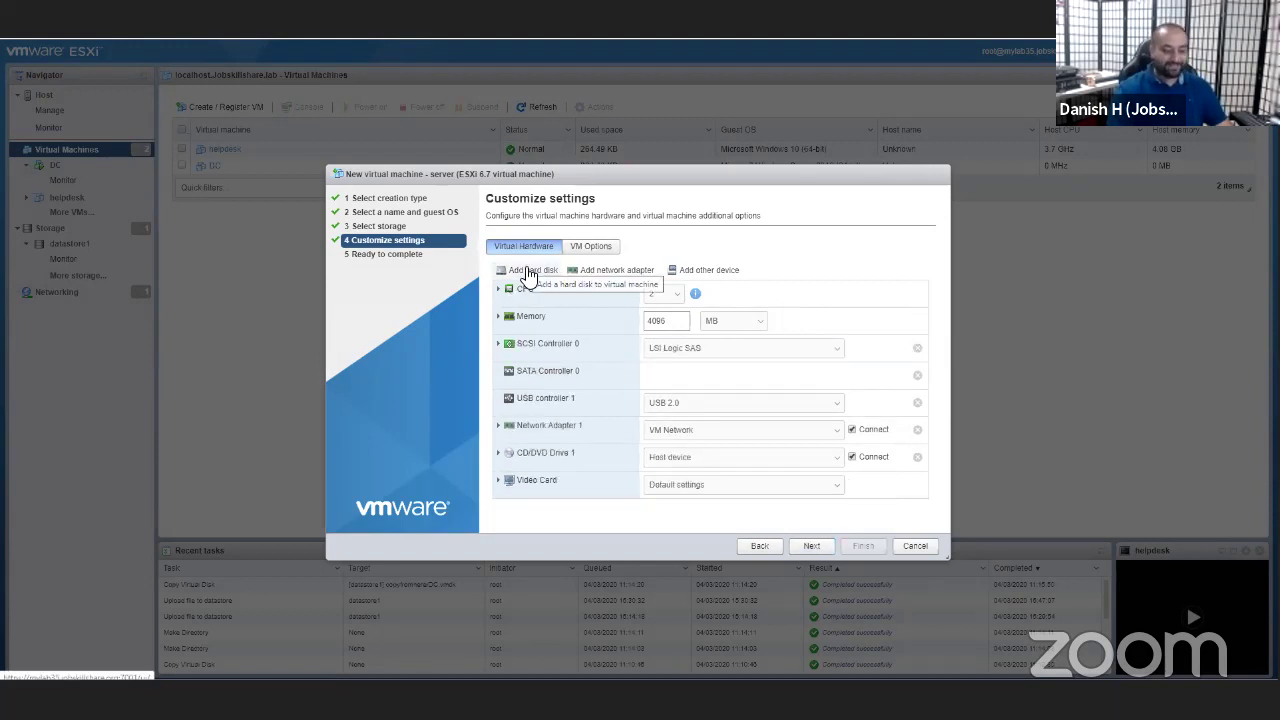
Step: Attach DC.vmdk from datastore1's server1 folder as an existing hard disk
click(528, 272)
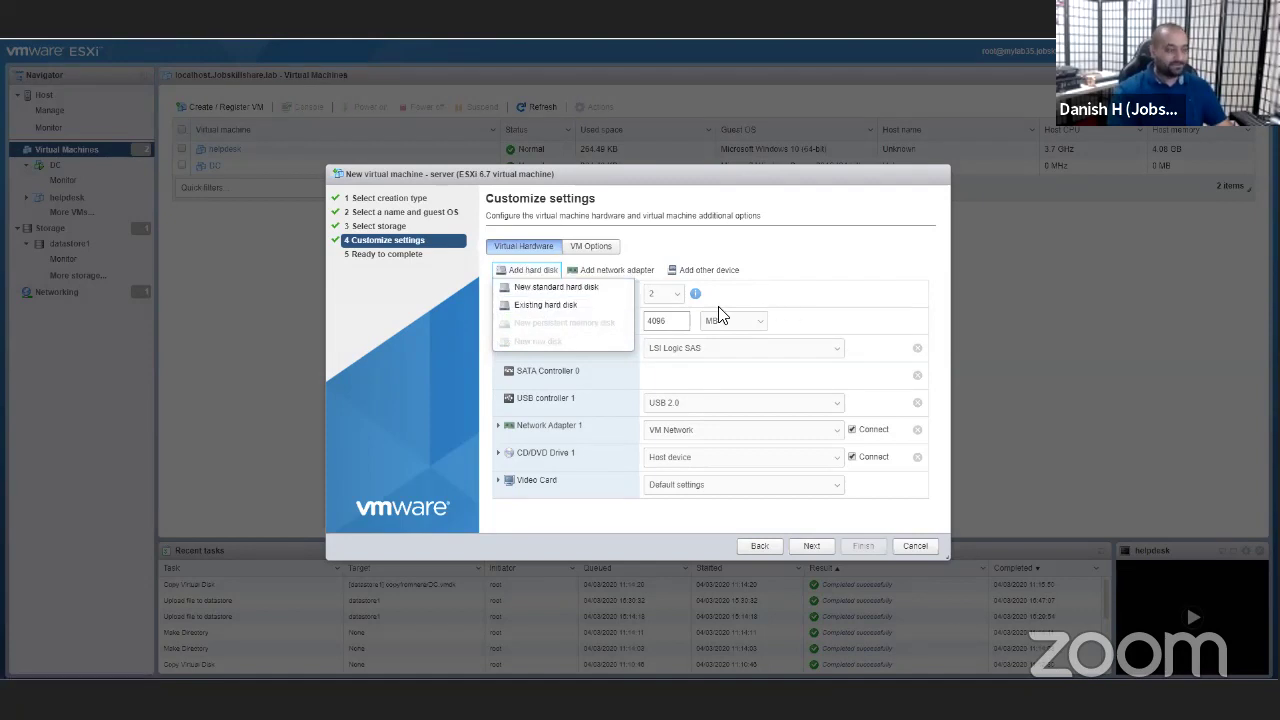
click(528, 276)
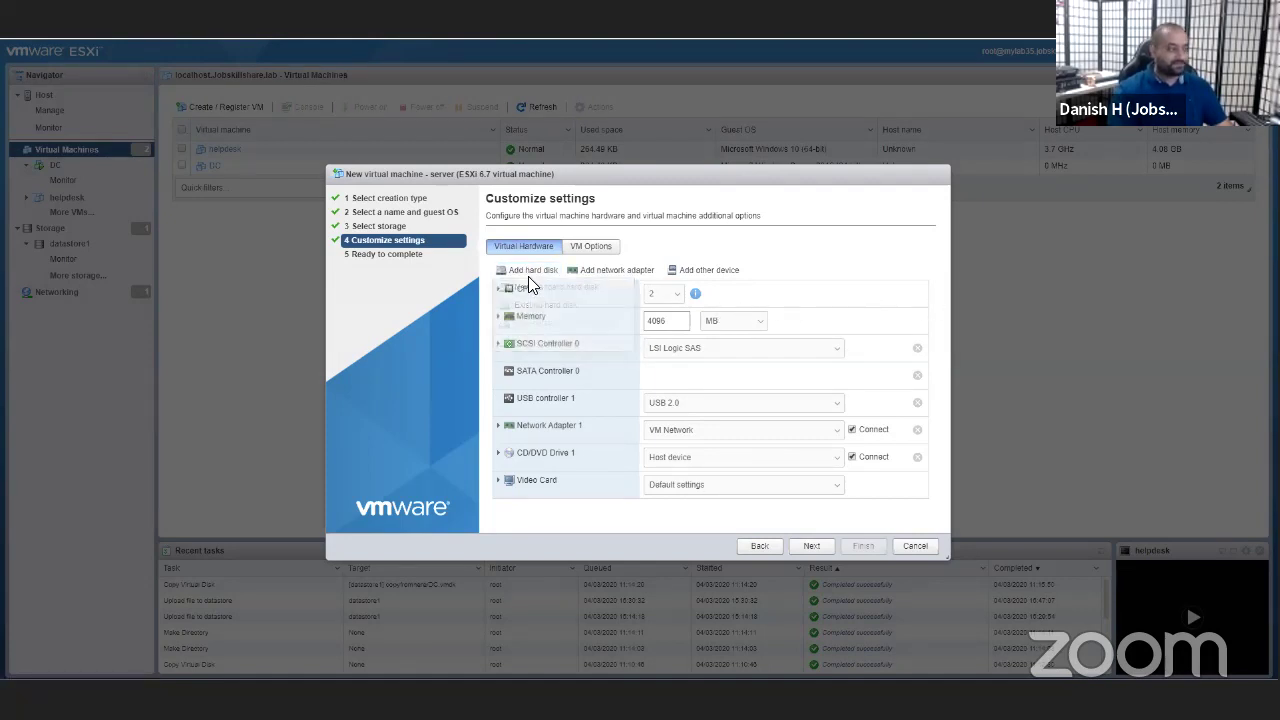
click(527, 276)
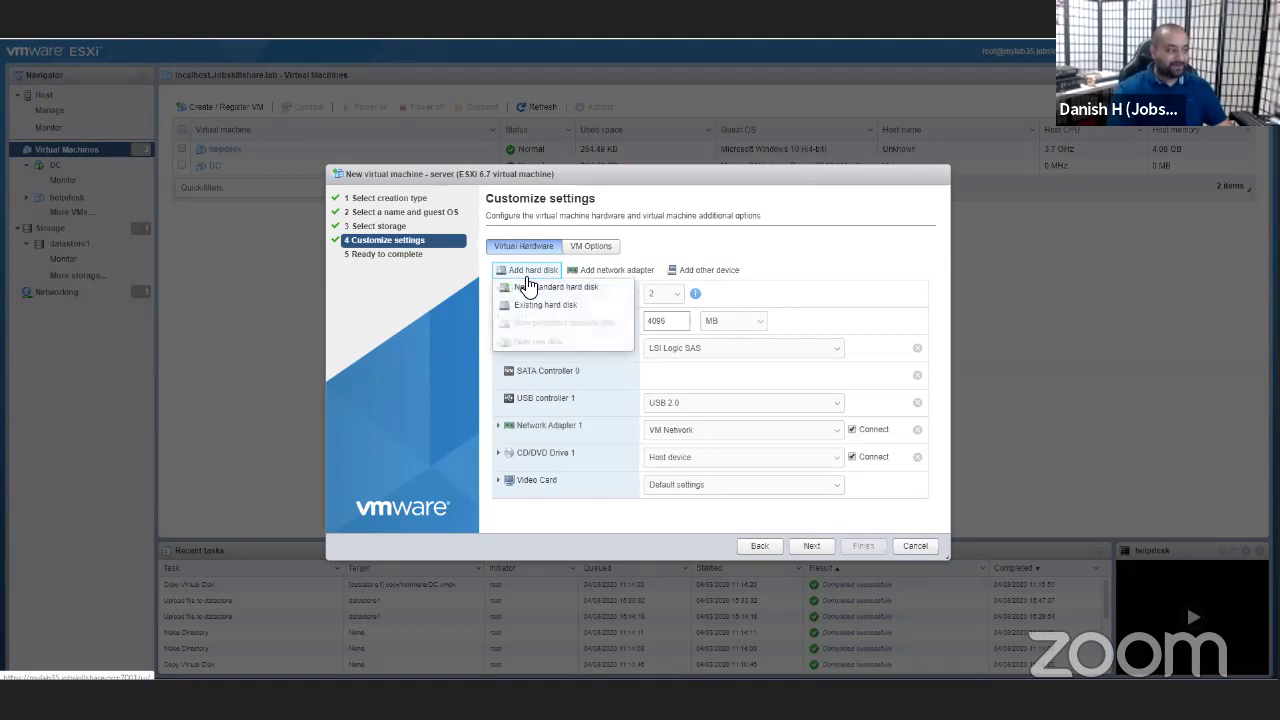
click(535, 308)
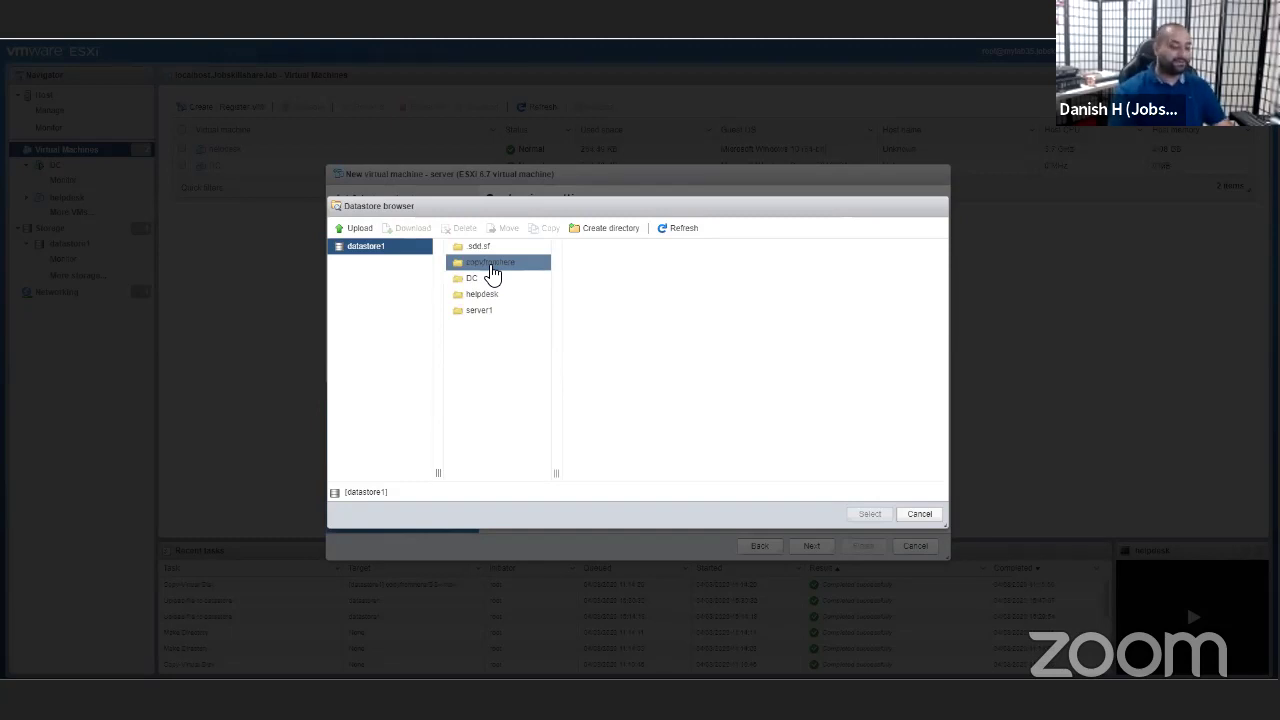
click(490, 313)
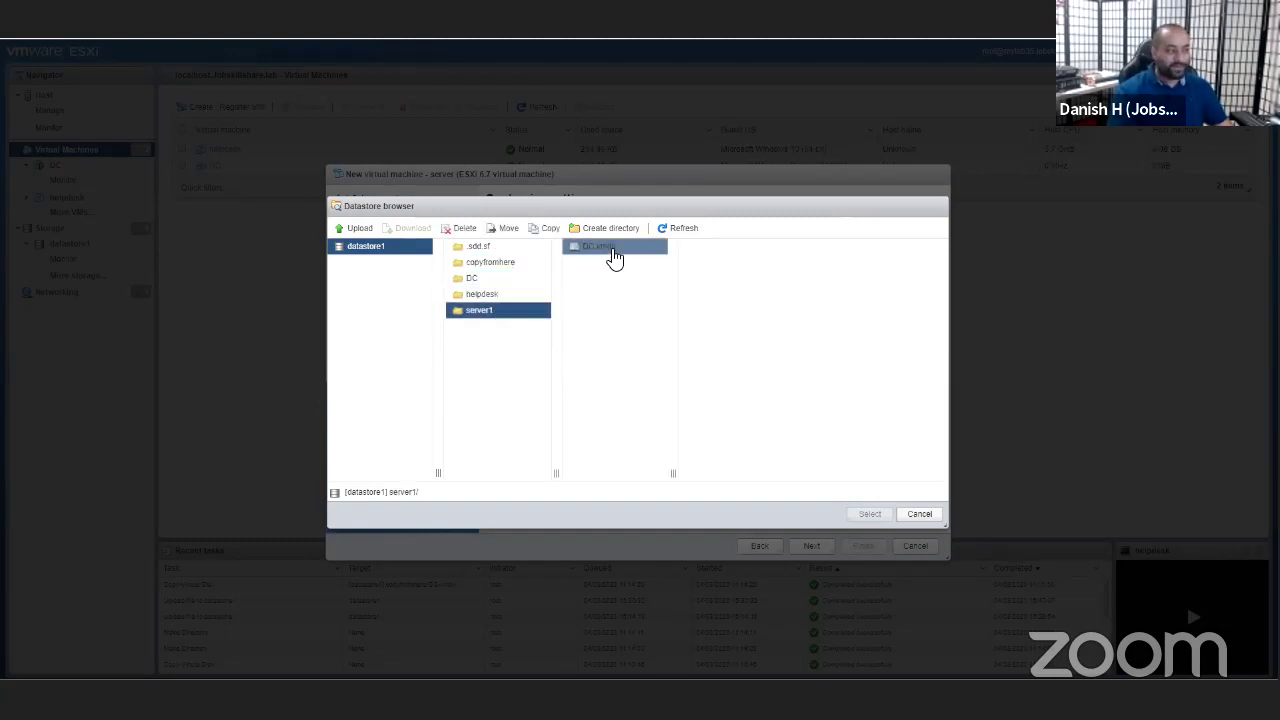
click(598, 258)
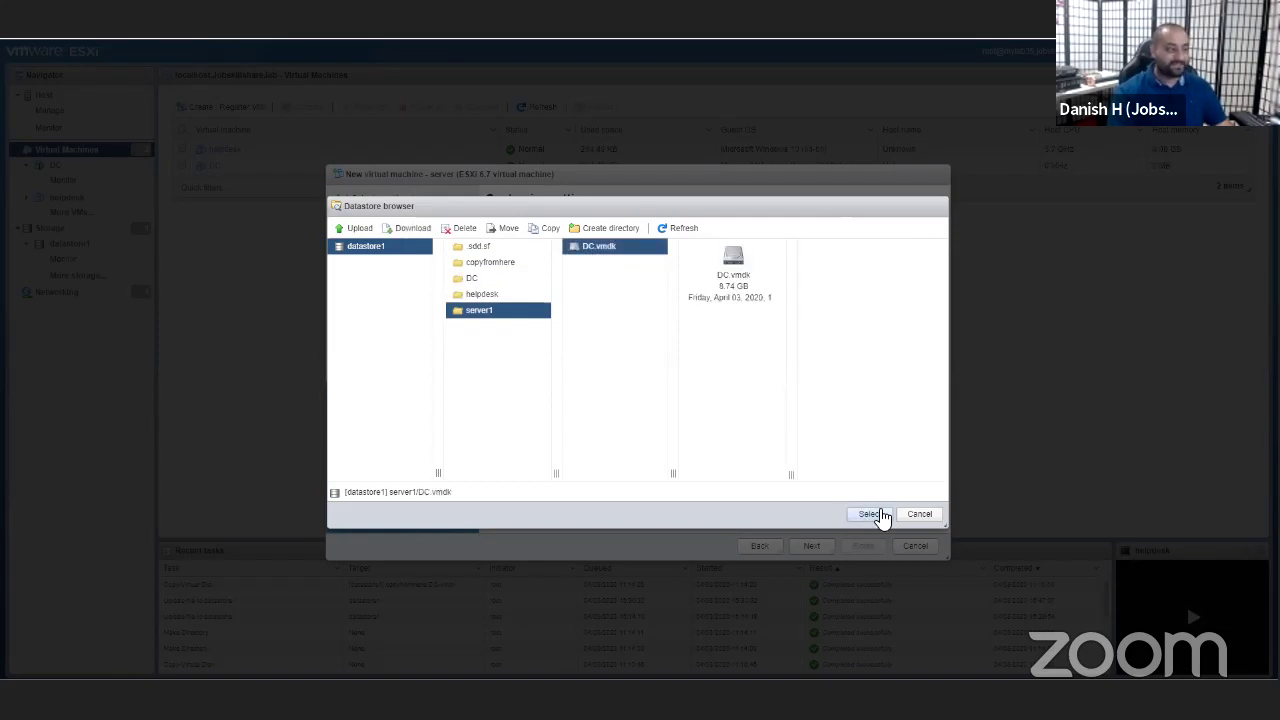
click(880, 514)
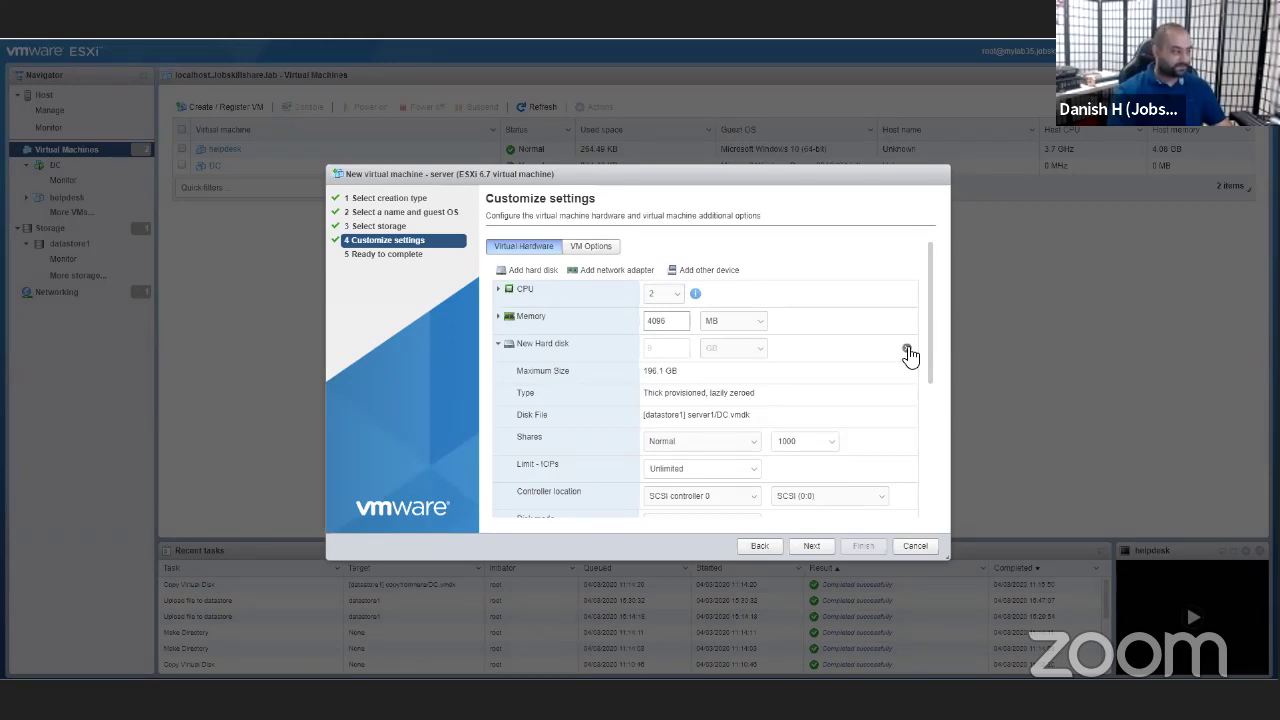
Step: Remove that disk and re-attach server1's DC.vmdk as the new hard disk
click(907, 348)
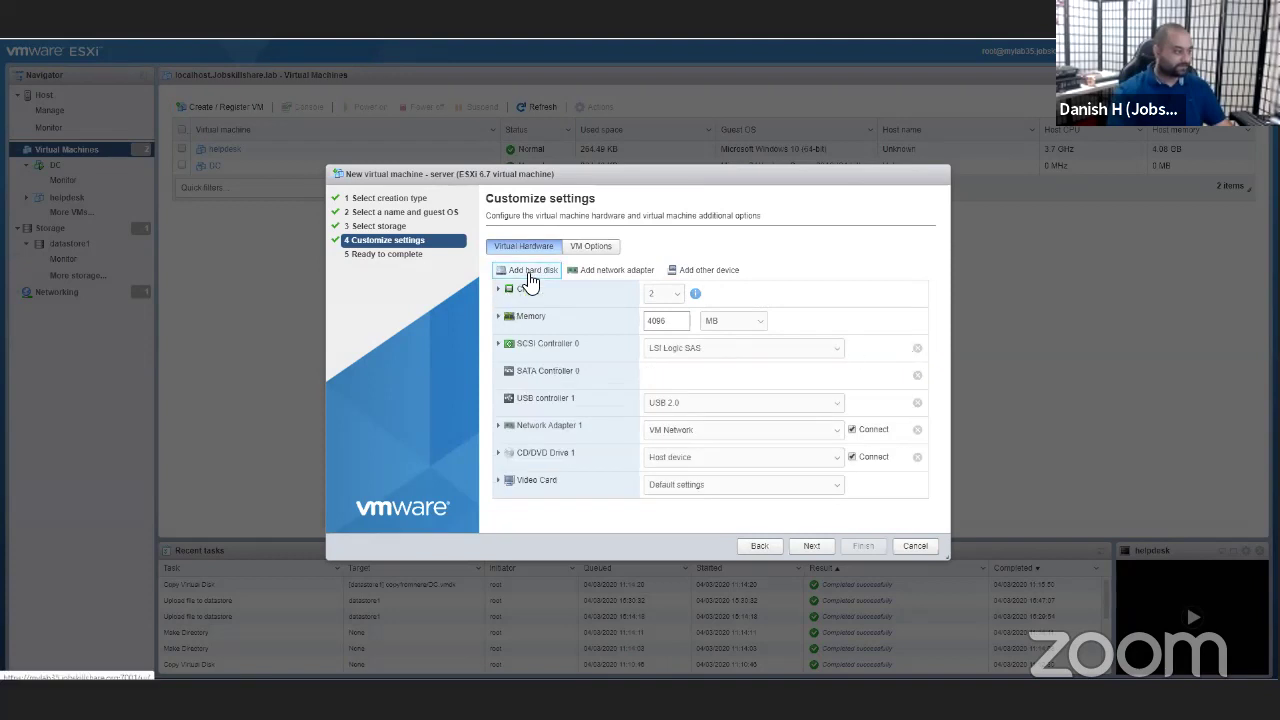
click(528, 272)
click(566, 308)
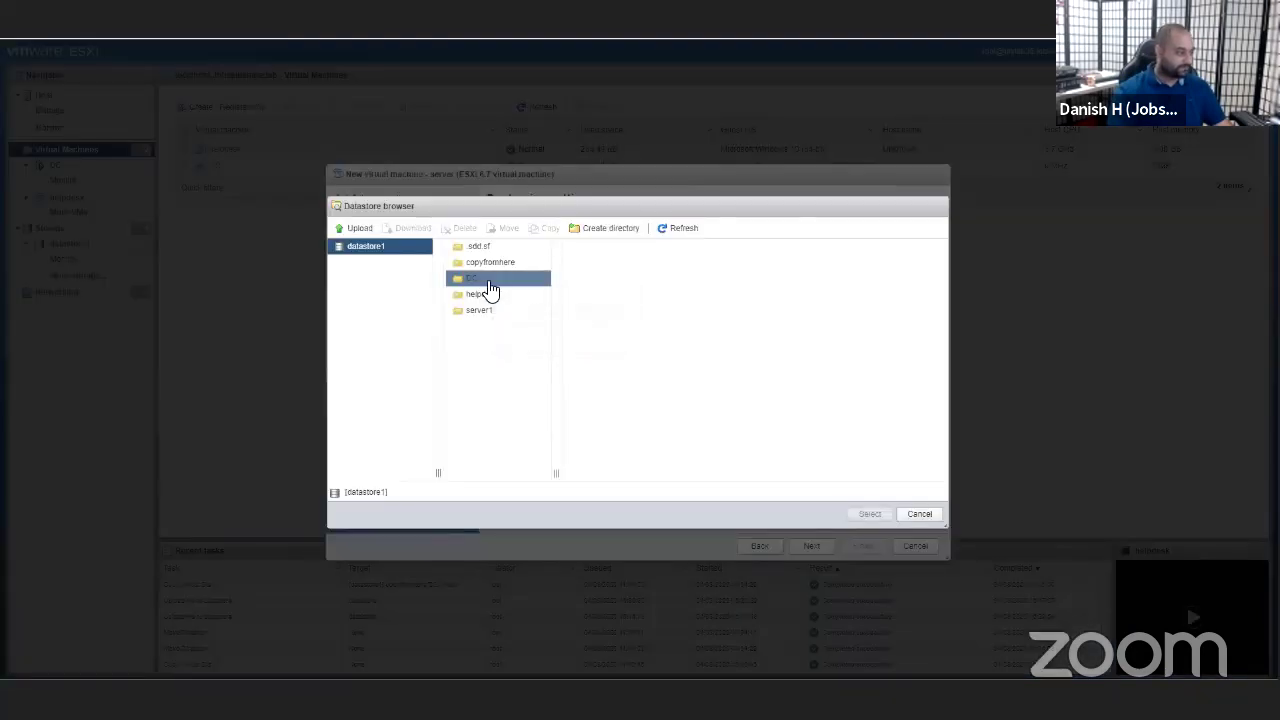
click(490, 310)
click(599, 248)
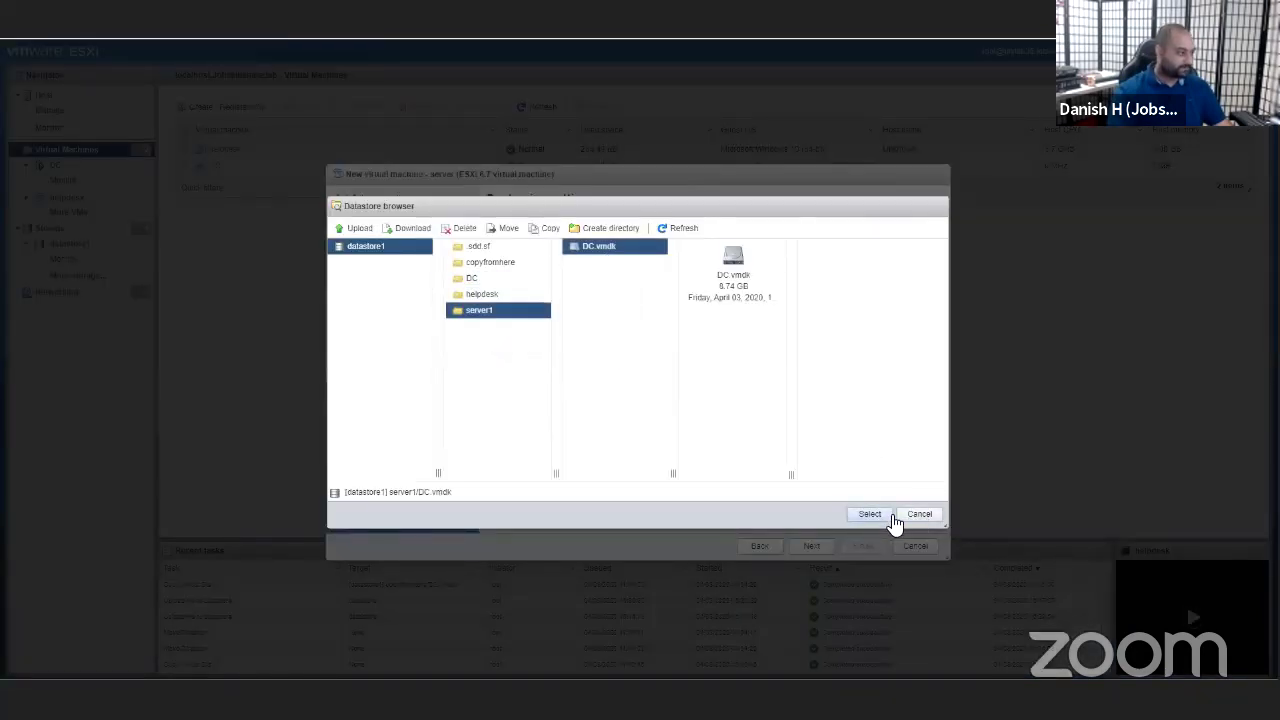
click(884, 515)
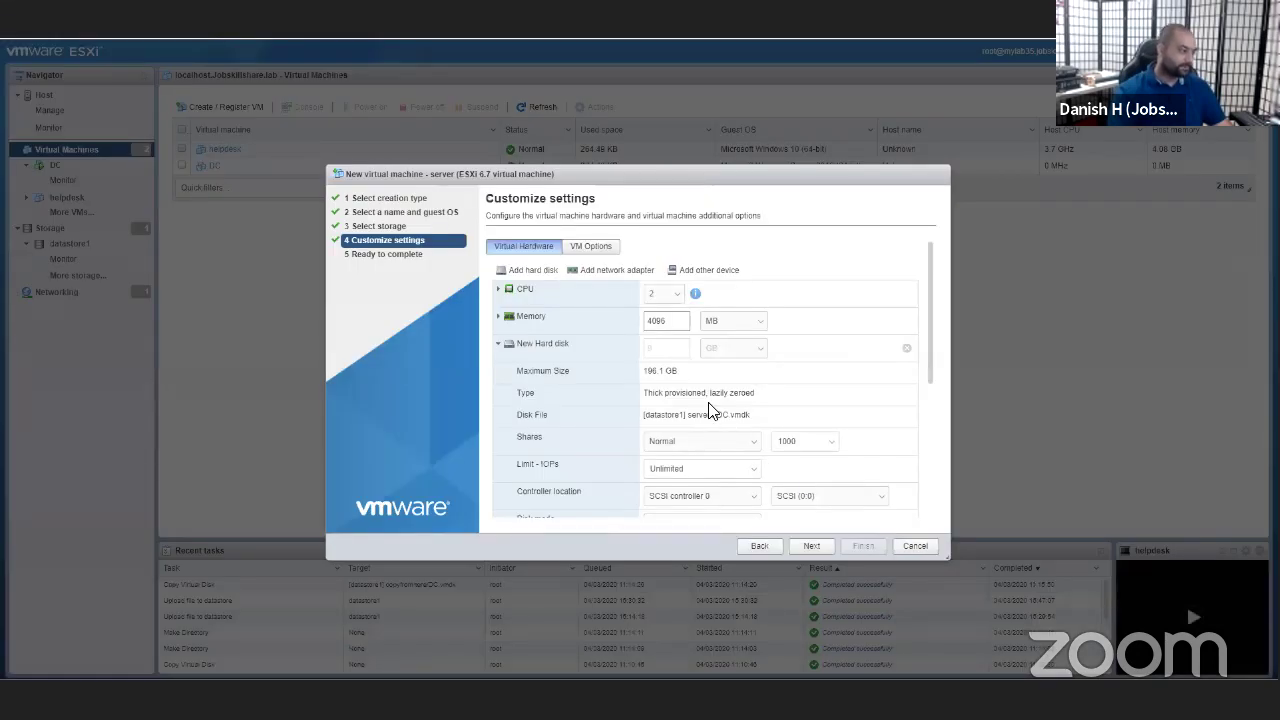
Step: Review the new hard disk's details, noting its Thick provisioned, lazily zeroed type
click(502, 350)
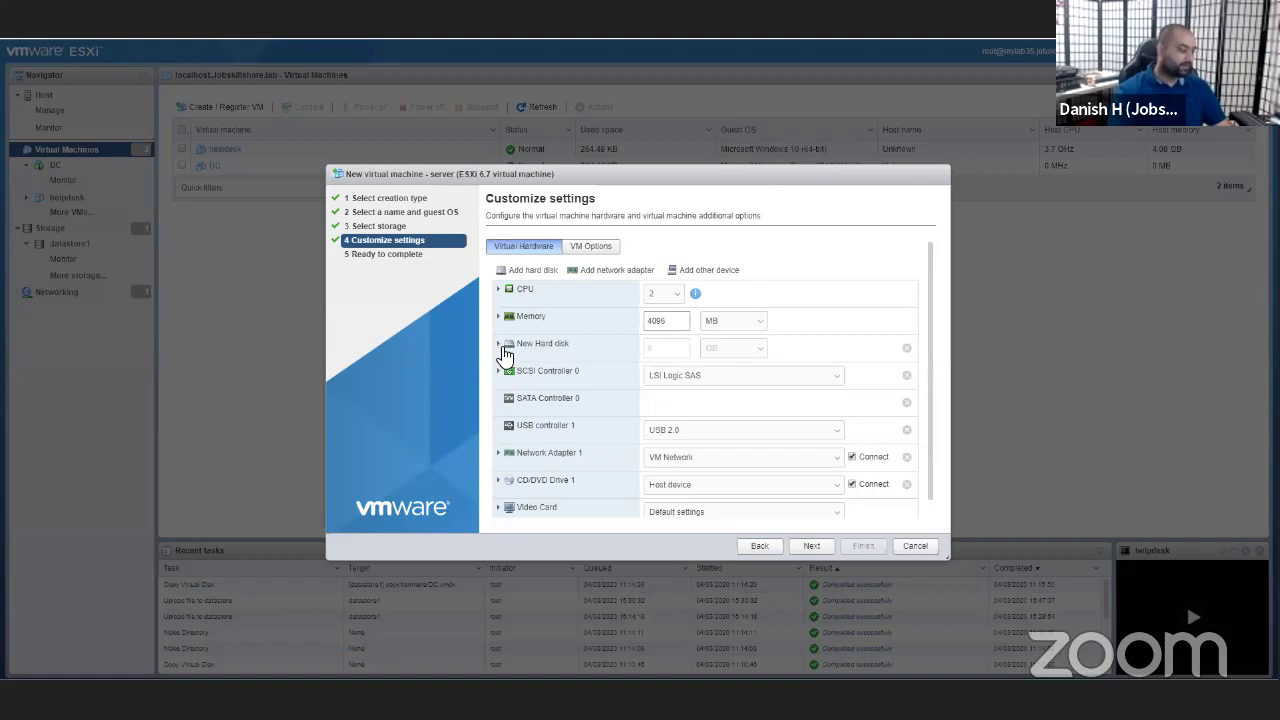
click(502, 352)
click(585, 358)
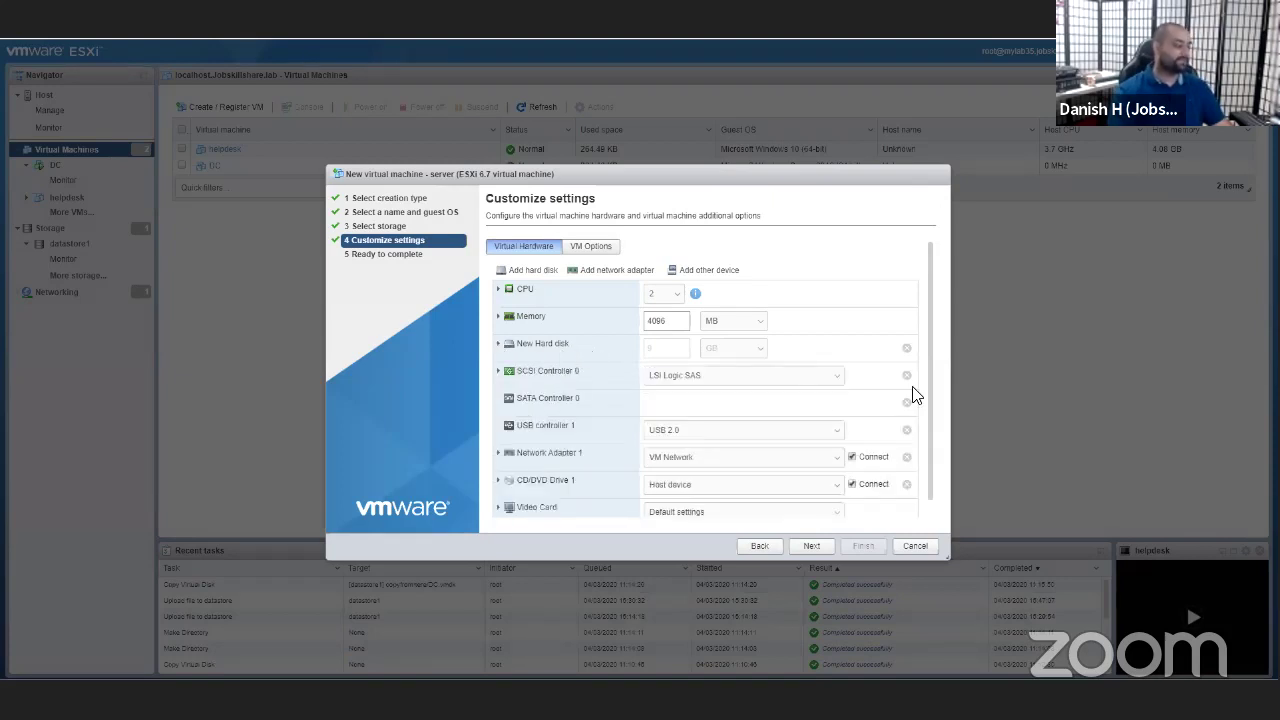
click(497, 349)
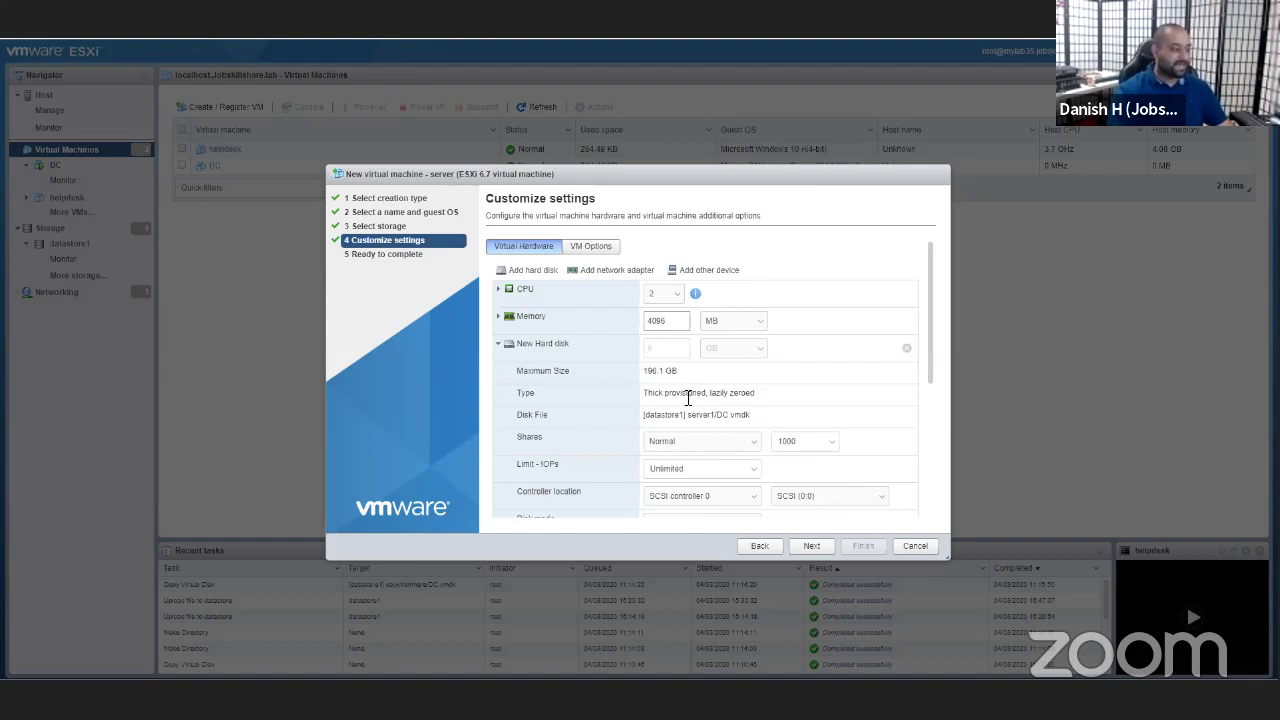
scroll(757, 412, down, 1)
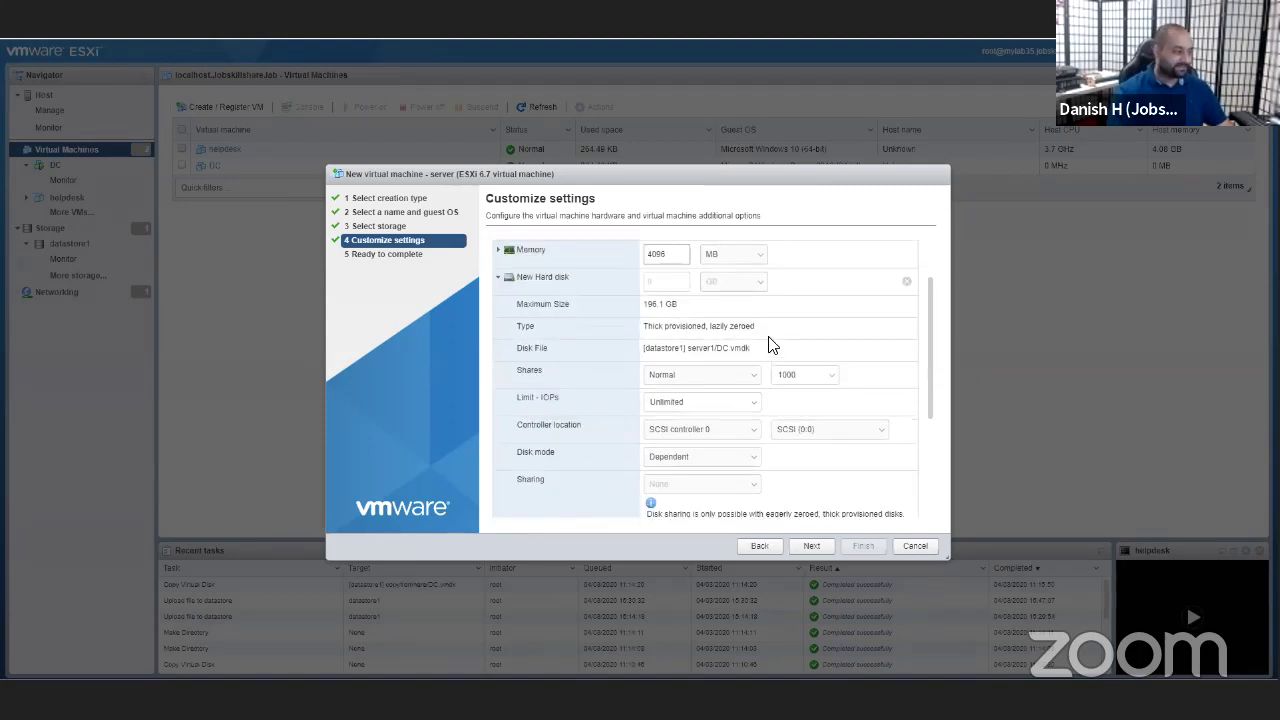
drag(762, 330, 640, 340)
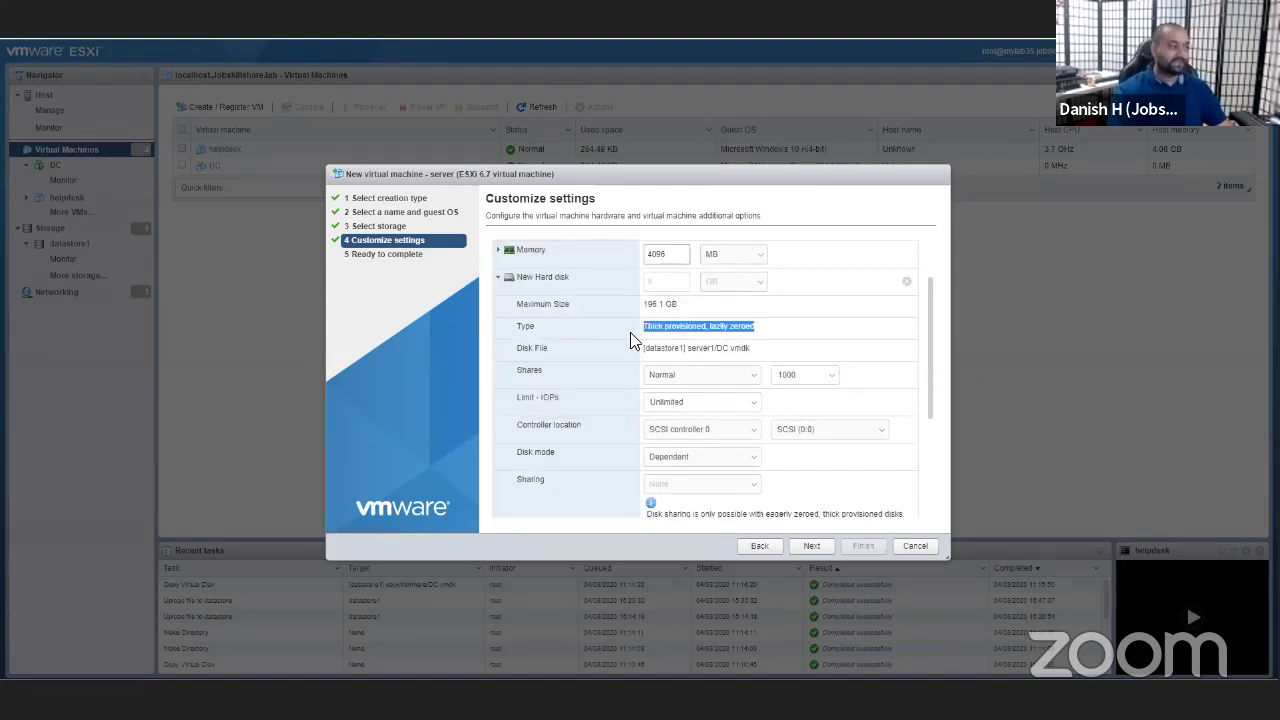
scroll(660, 370, up, 1)
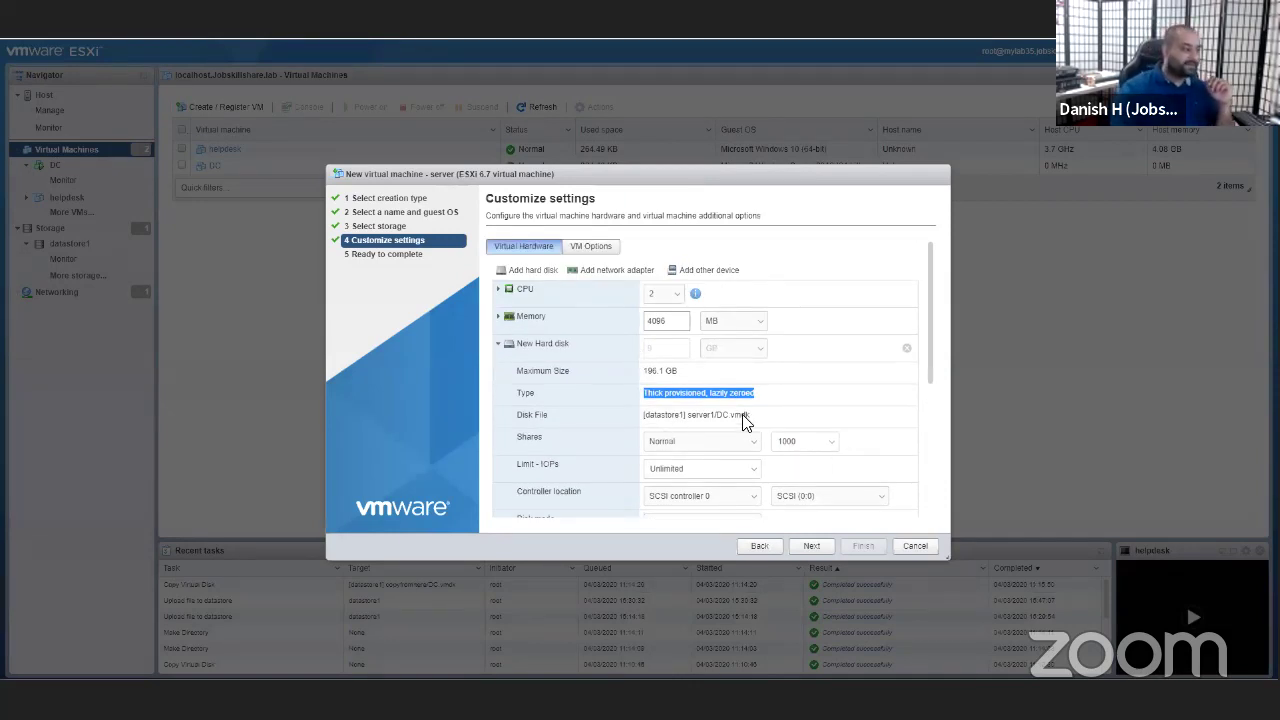
click(500, 343)
scroll(775, 495, down, 1)
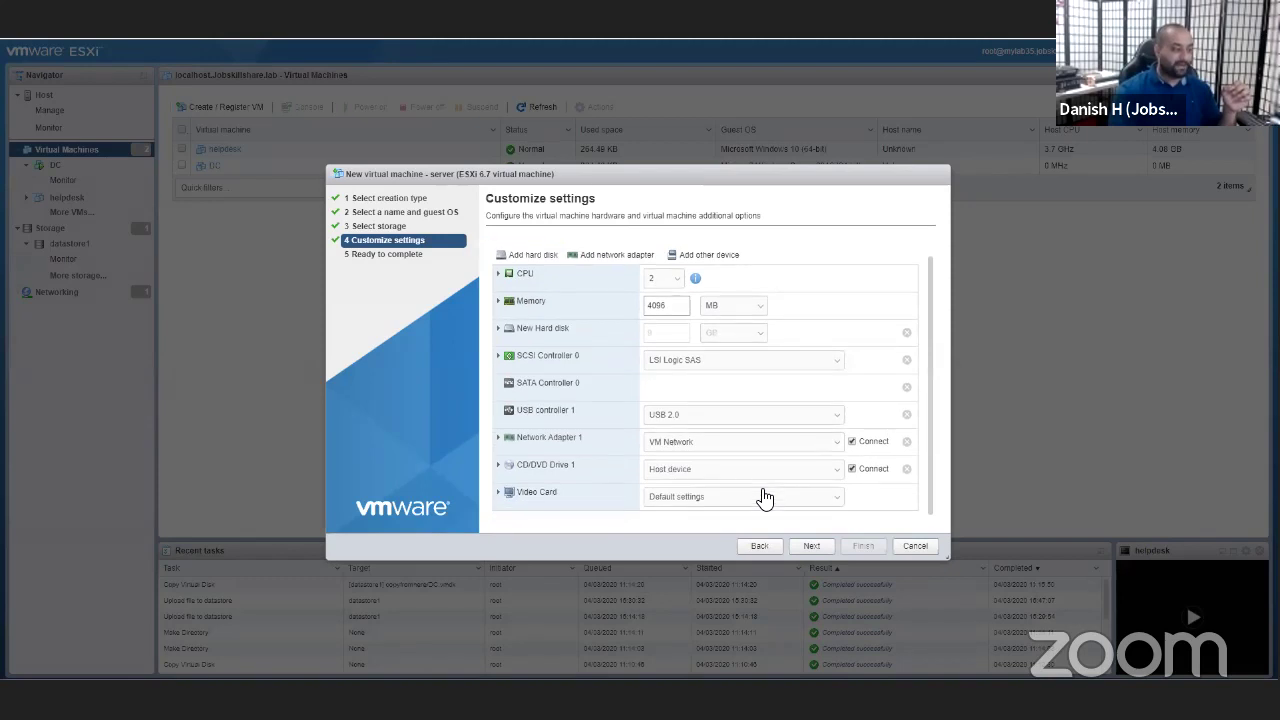
Step: Finish creating the server VM and open its browser console
click(813, 546)
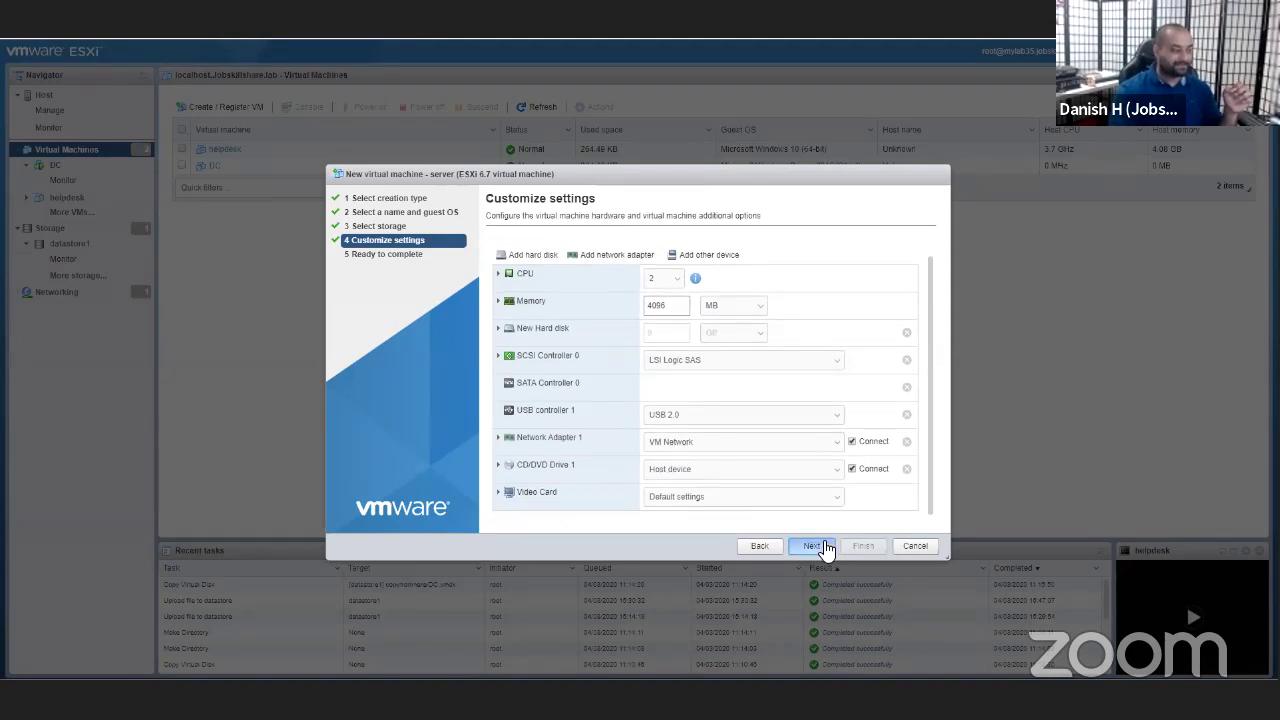
click(863, 546)
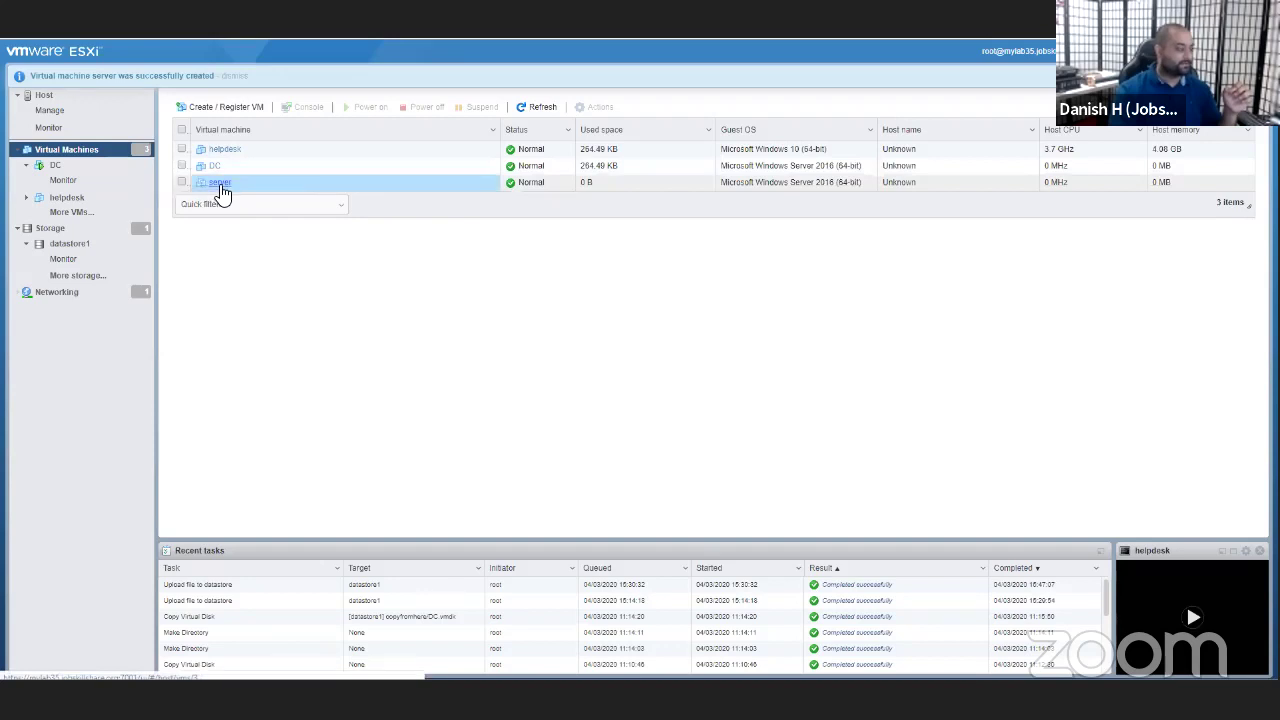
click(220, 185)
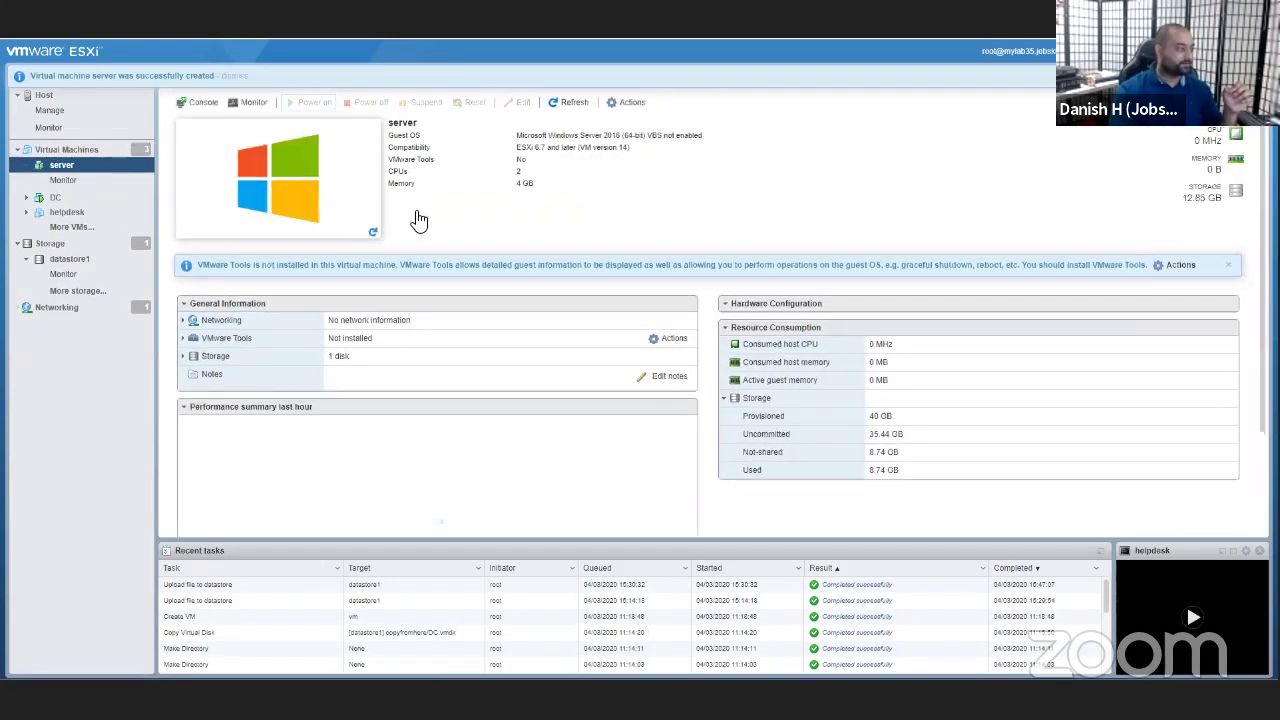
click(197, 102)
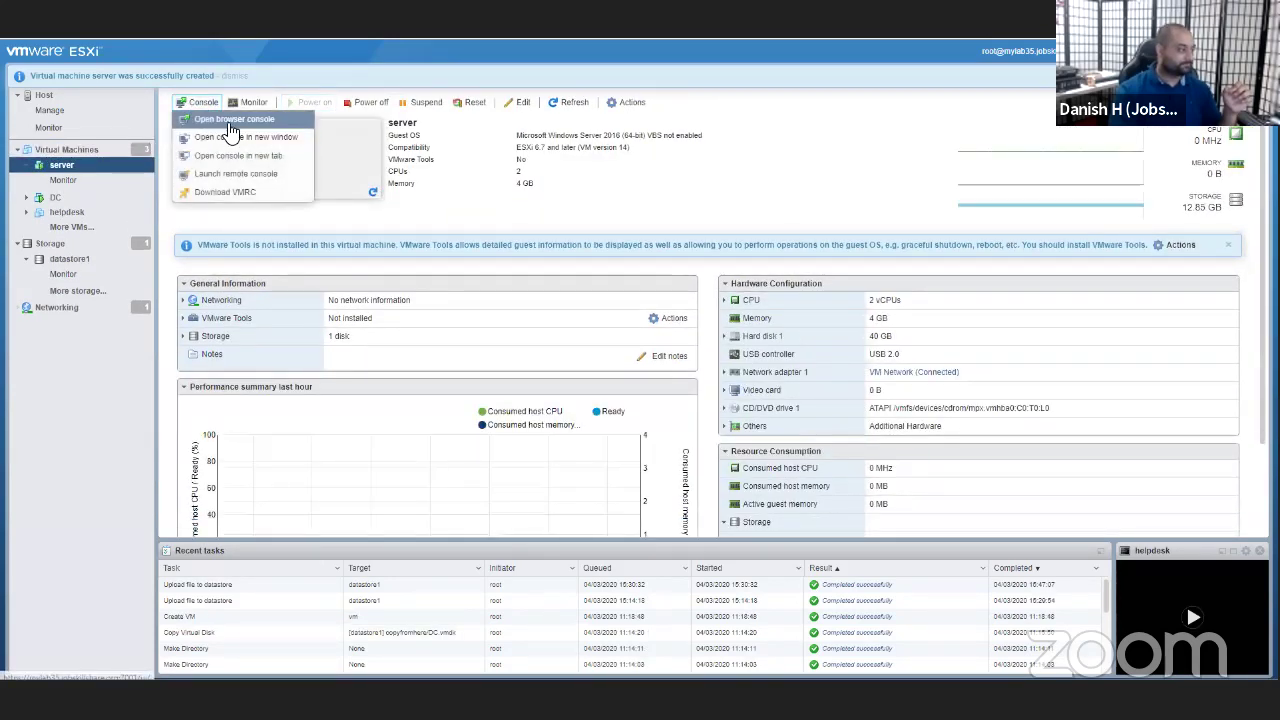
click(228, 118)
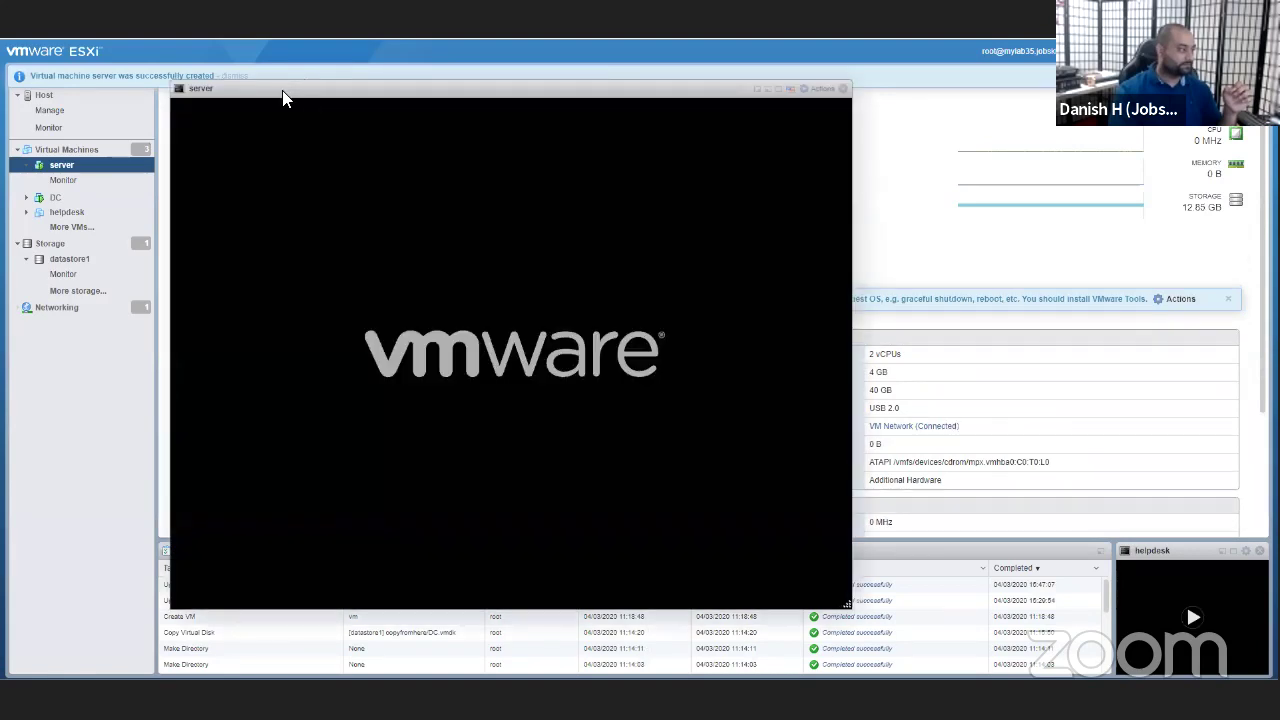
Step: Let the server VM boot to Windows setup's Hi there page, then close its console and return to Virtual Machines
drag(283, 97, 419, 113)
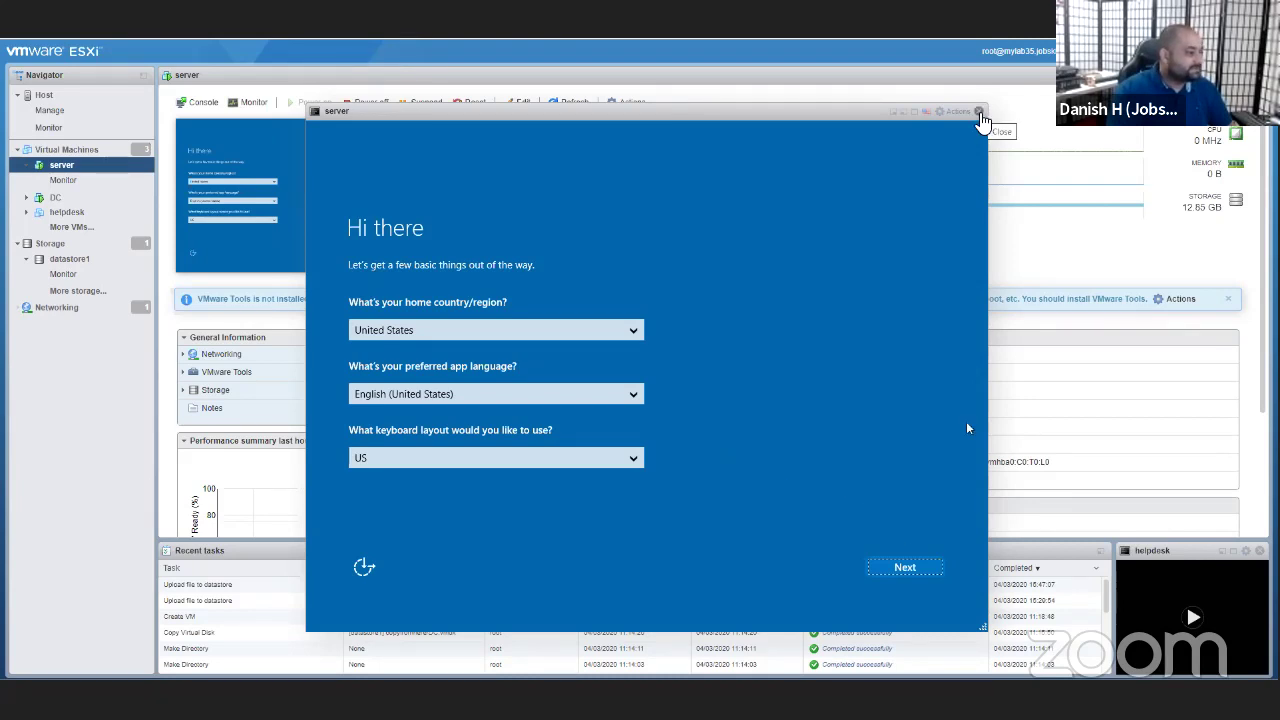
click(981, 117)
click(106, 152)
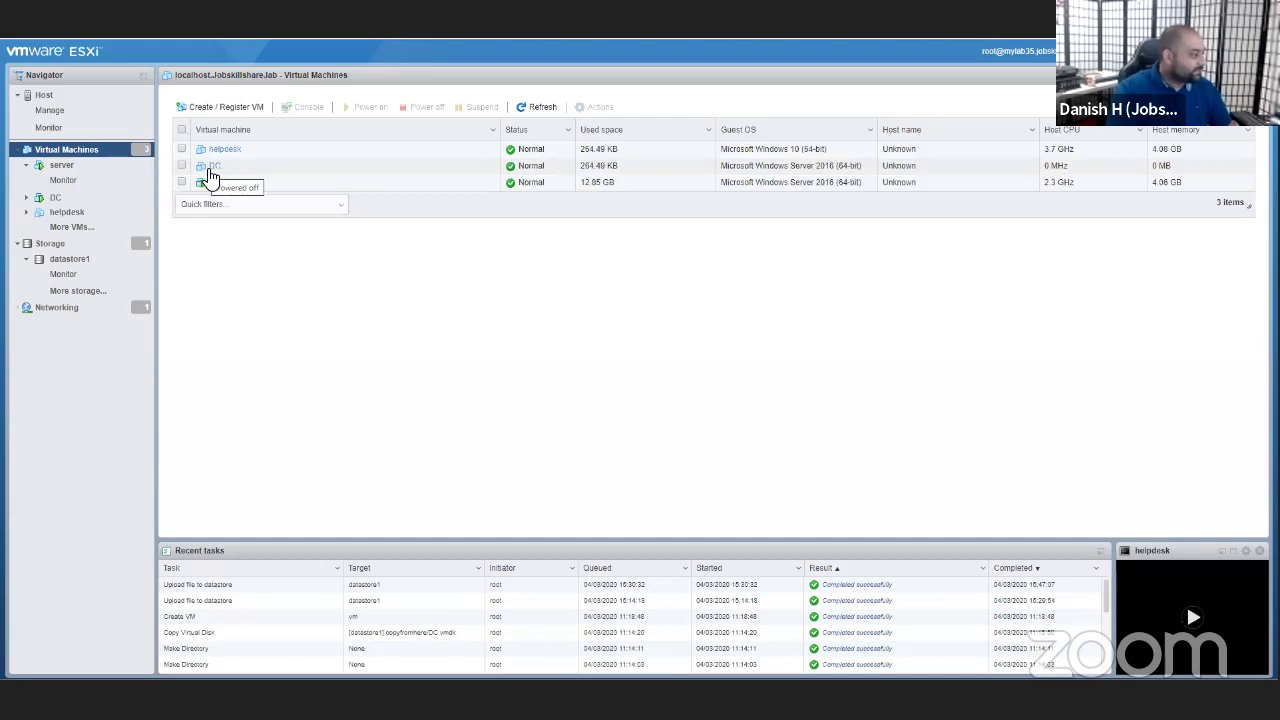
Step: Check in DC's Edit settings that Hard disk 1 is 40 GB thin provisioned, then cancel
click(222, 170)
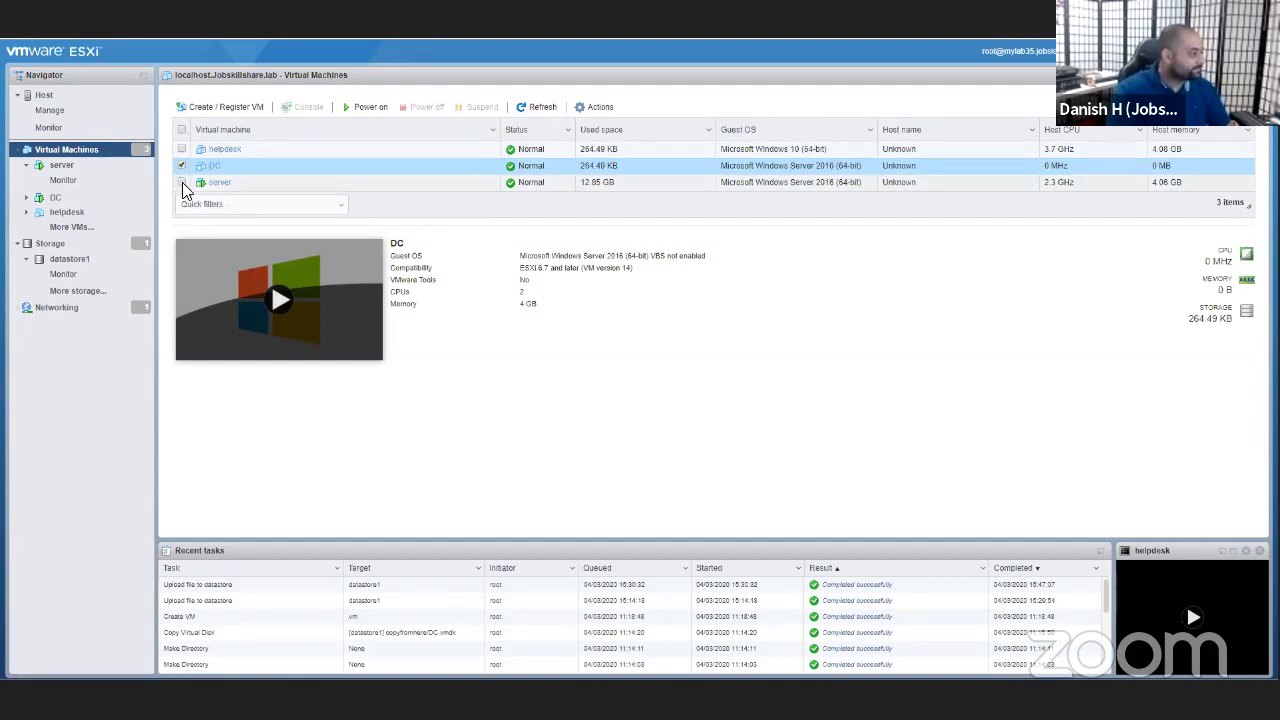
right_click(212, 167)
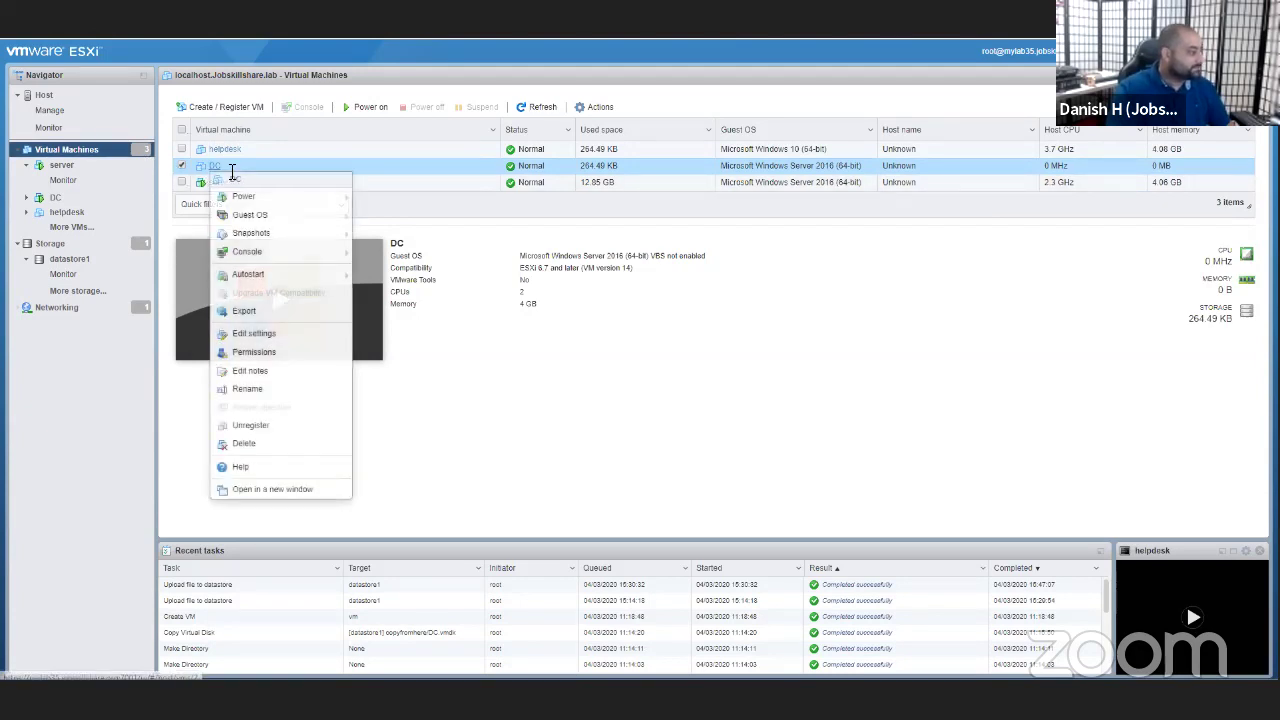
click(318, 335)
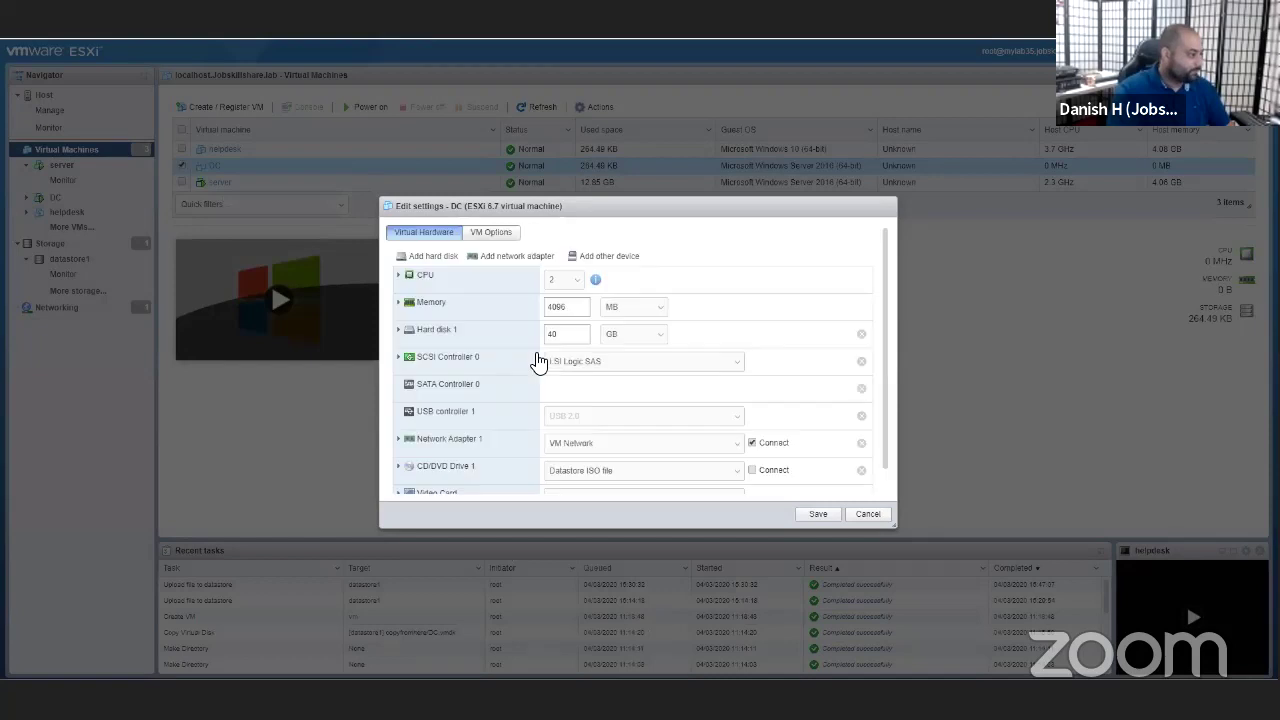
click(398, 330)
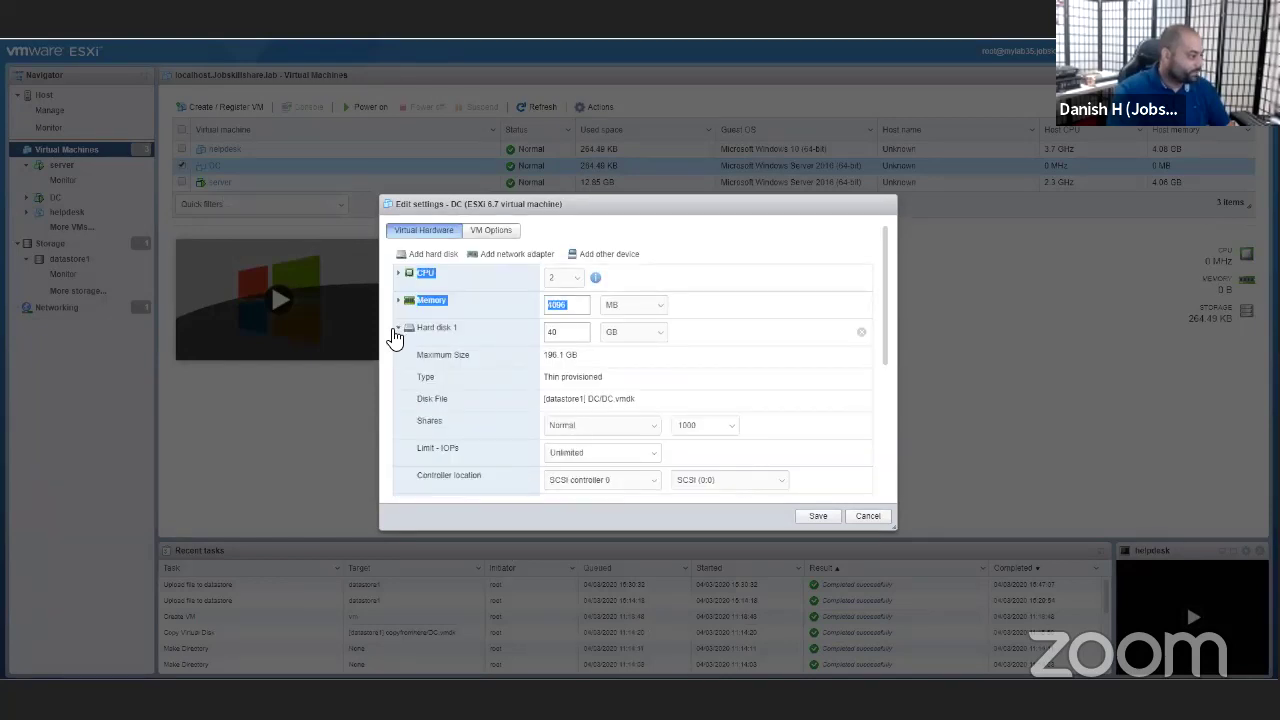
triple_click(514, 383)
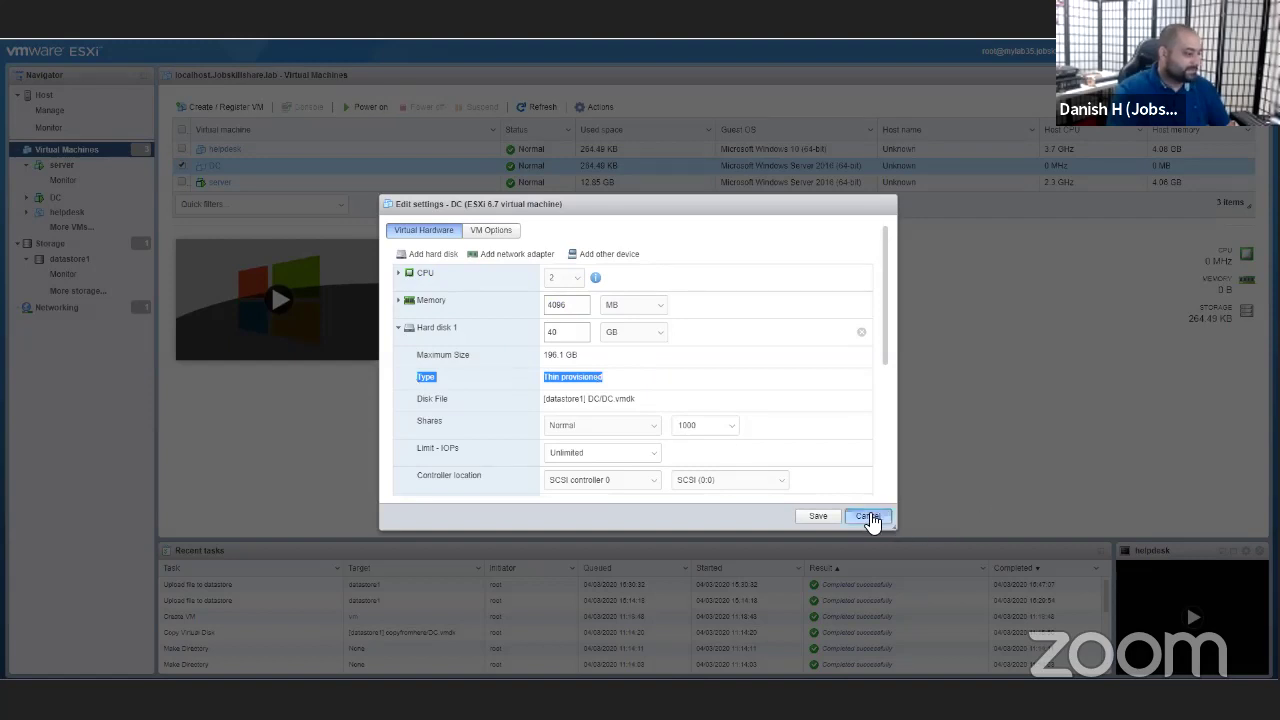
click(868, 516)
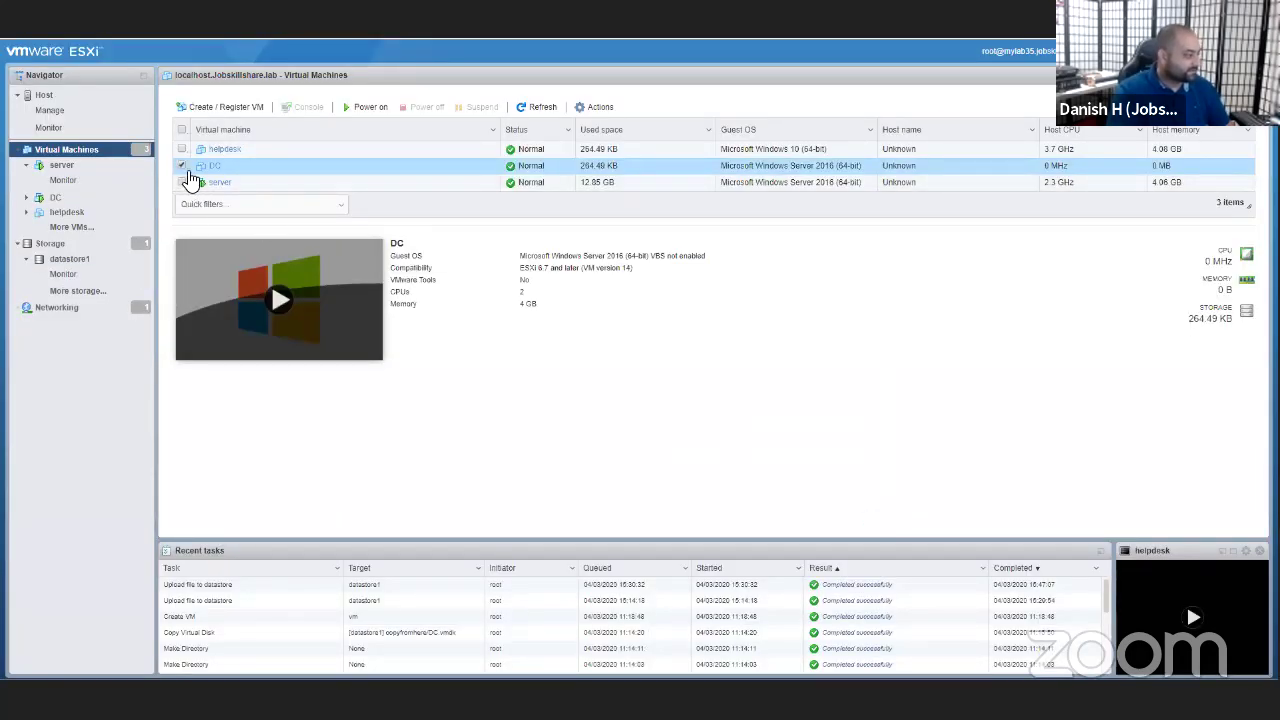
Step: Power off the server virtual machine
click(182, 167)
click(181, 182)
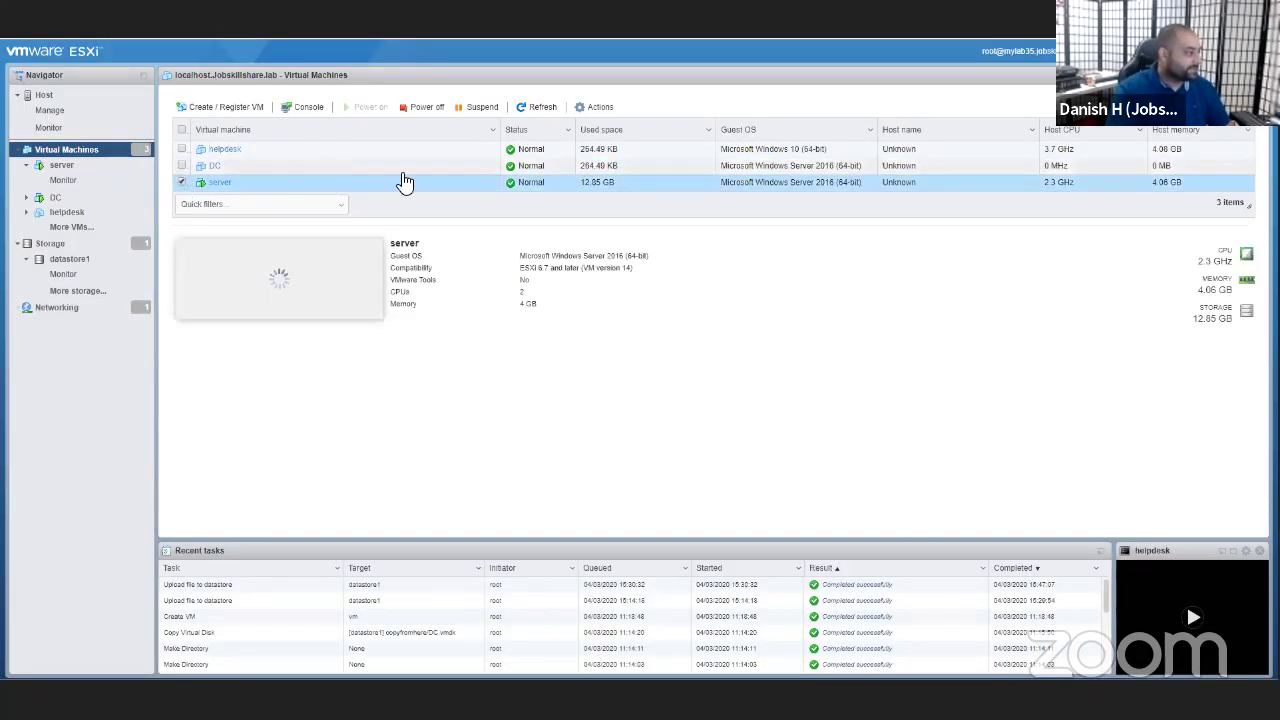
click(424, 107)
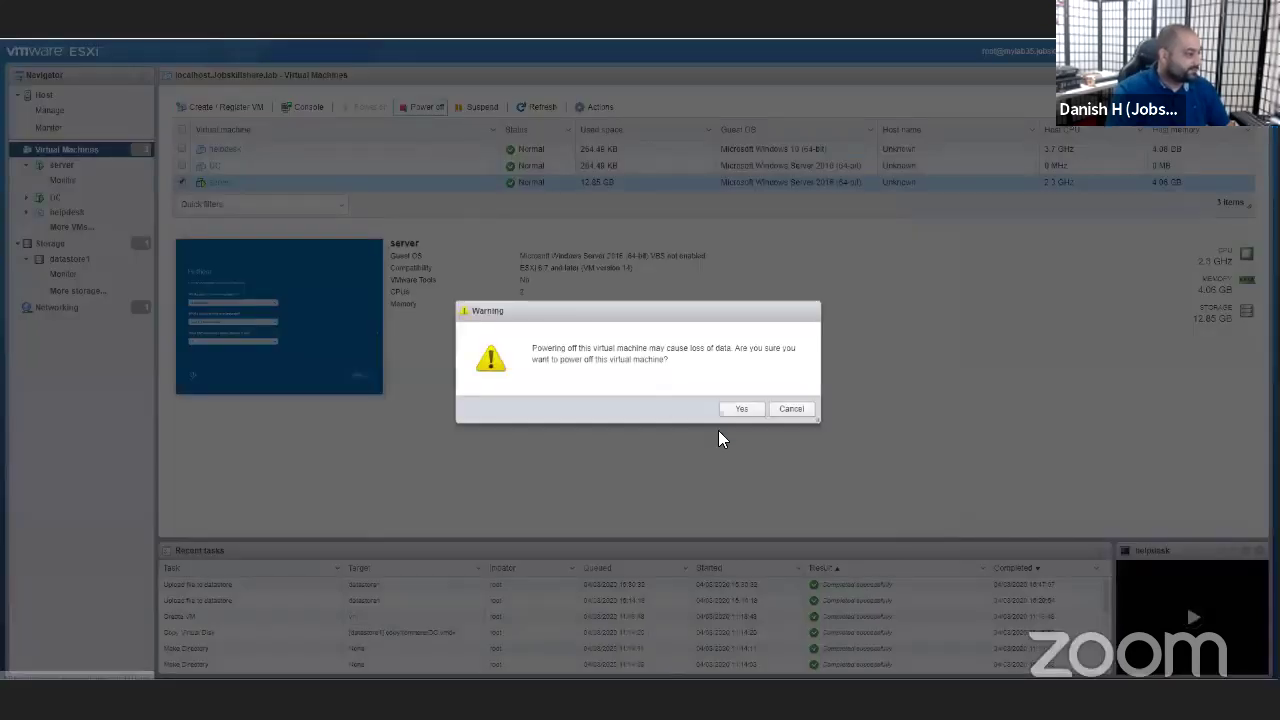
click(748, 409)
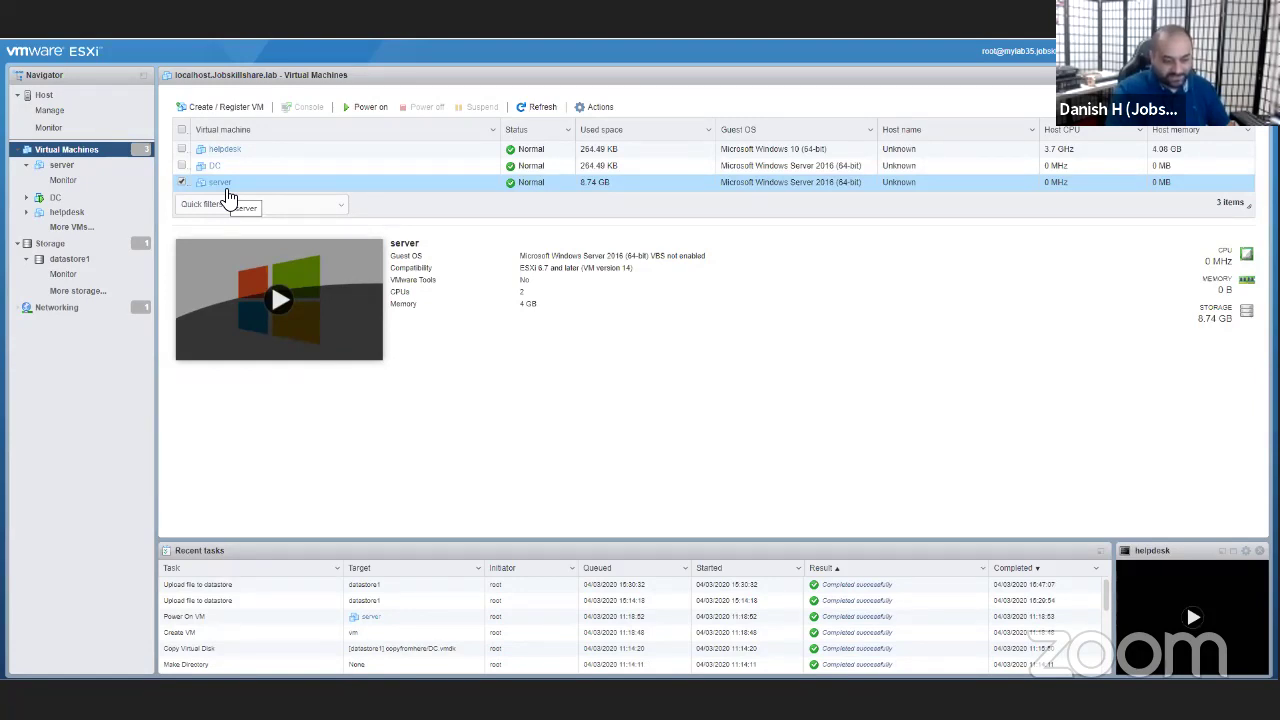
Step: Delete the server VM, leaving helpdesk and DC
click(228, 182)
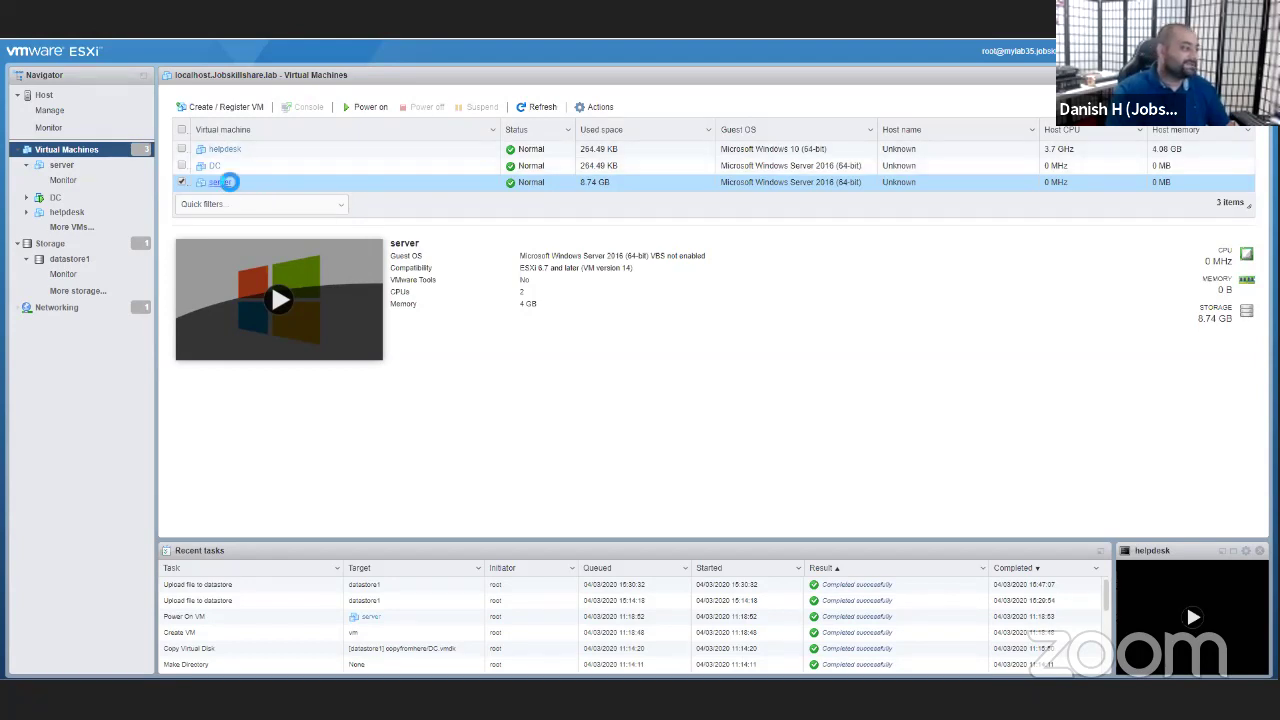
right_click(228, 182)
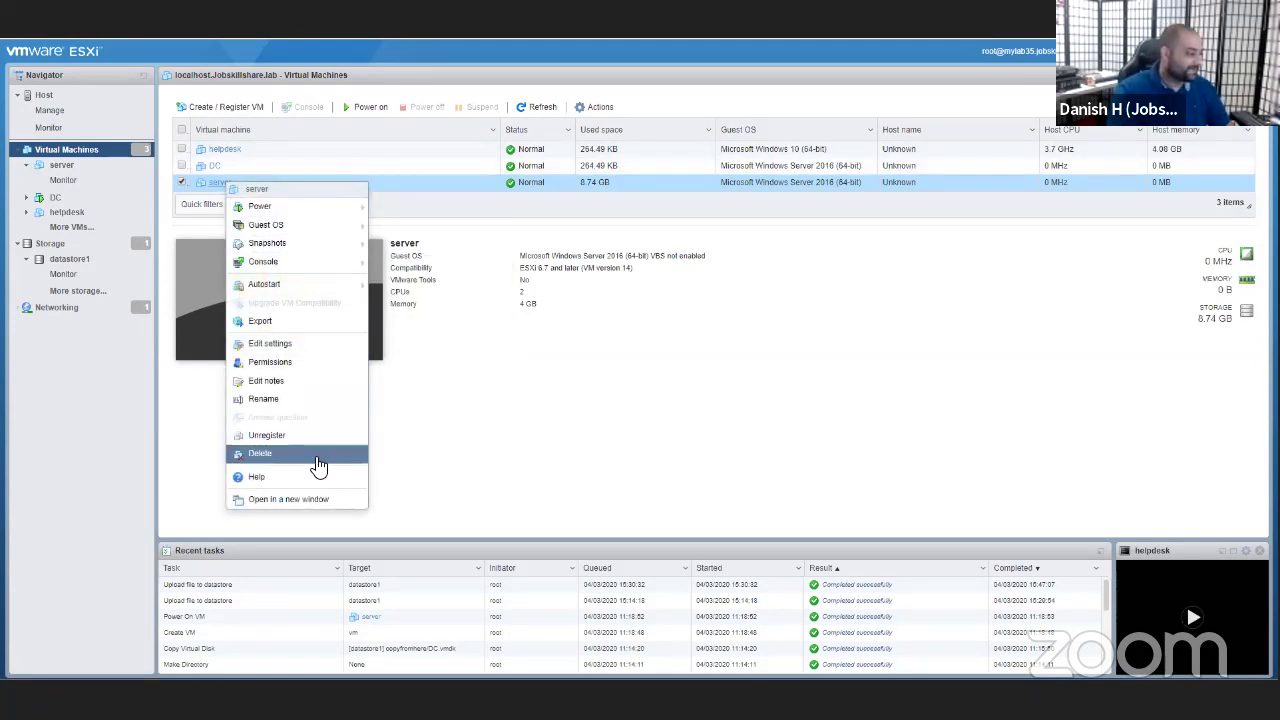
click(317, 466)
click(700, 418)
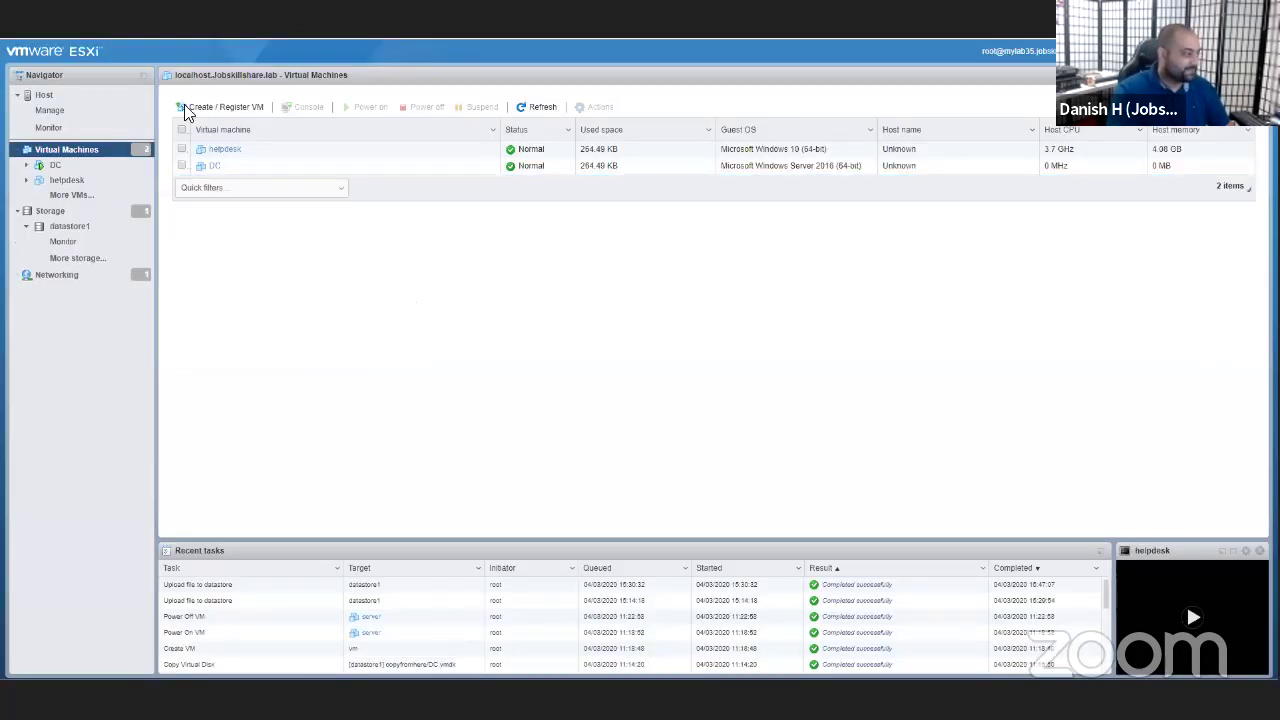
Step: Browse datastore1's helpdesk, DC and copyfromhere folders in the datastore browser, then close it
click(86, 149)
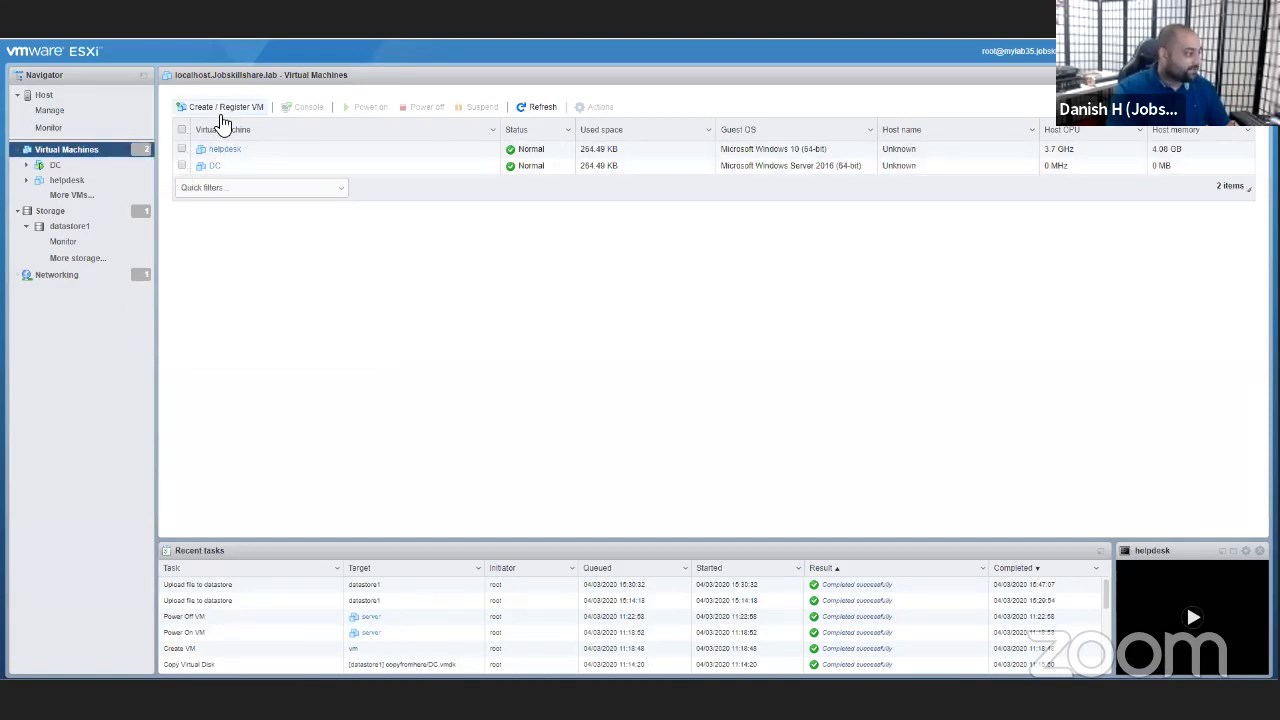
click(75, 226)
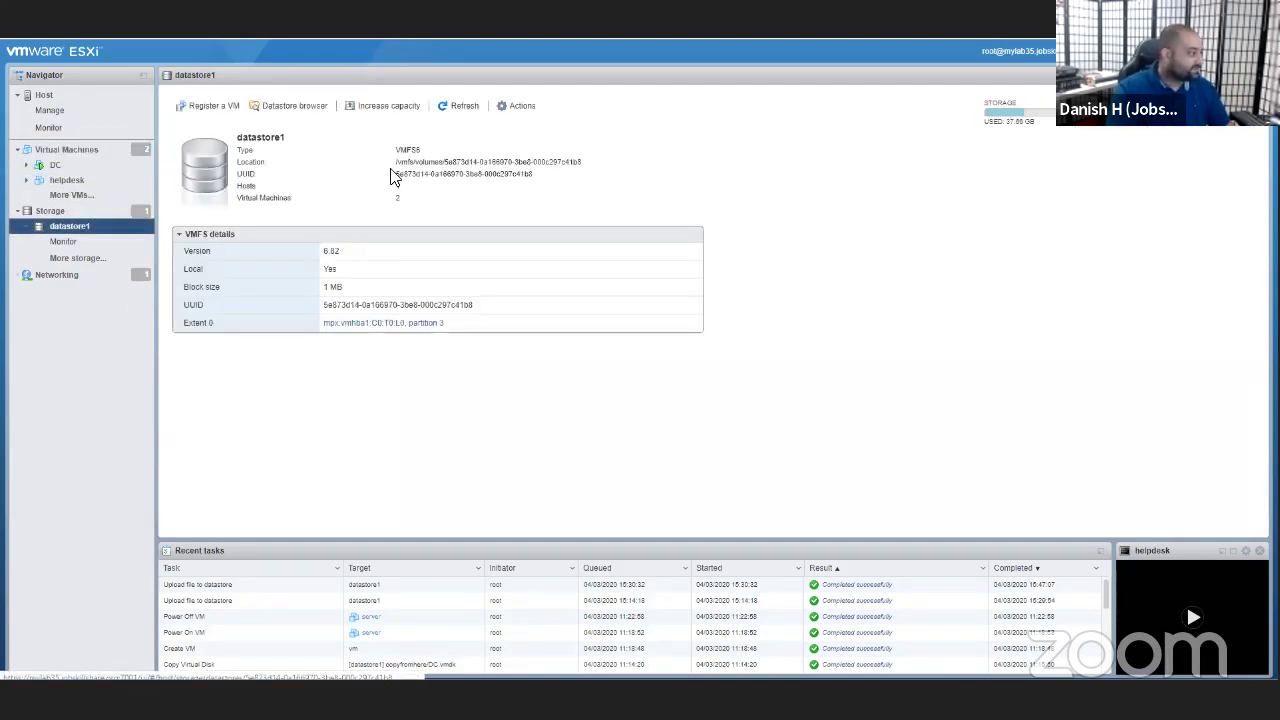
click(296, 106)
click(480, 293)
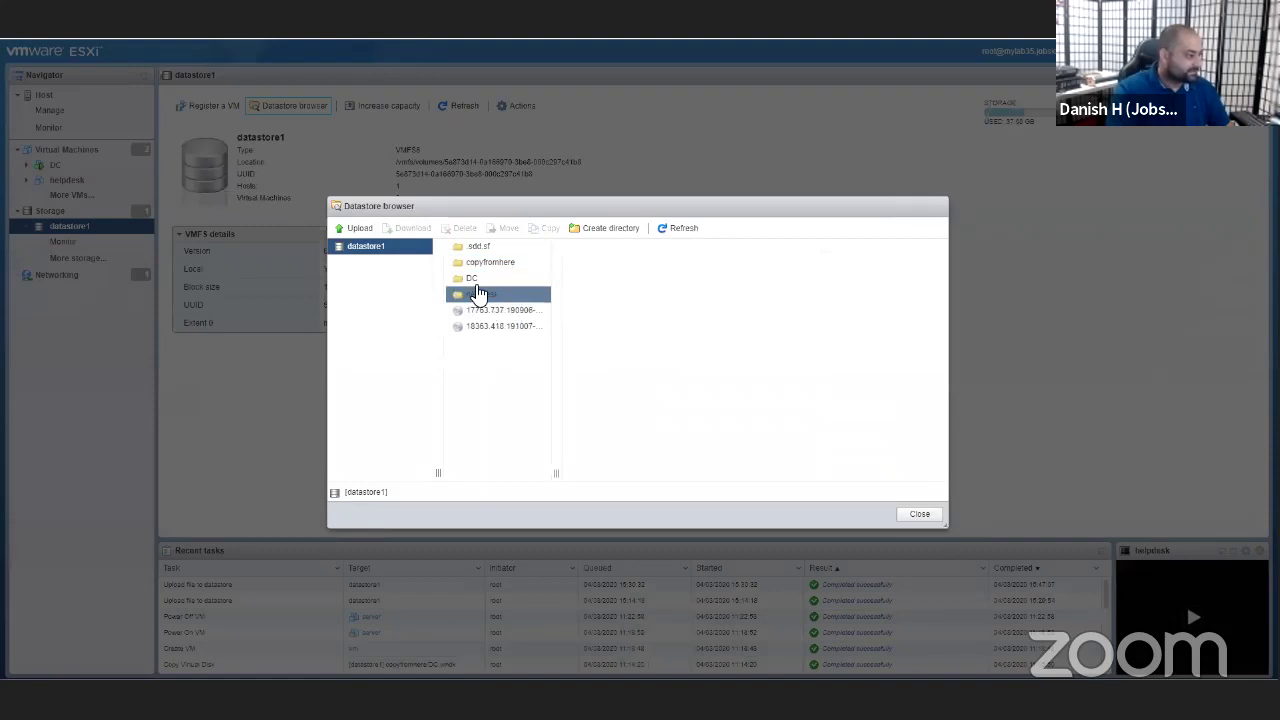
click(497, 280)
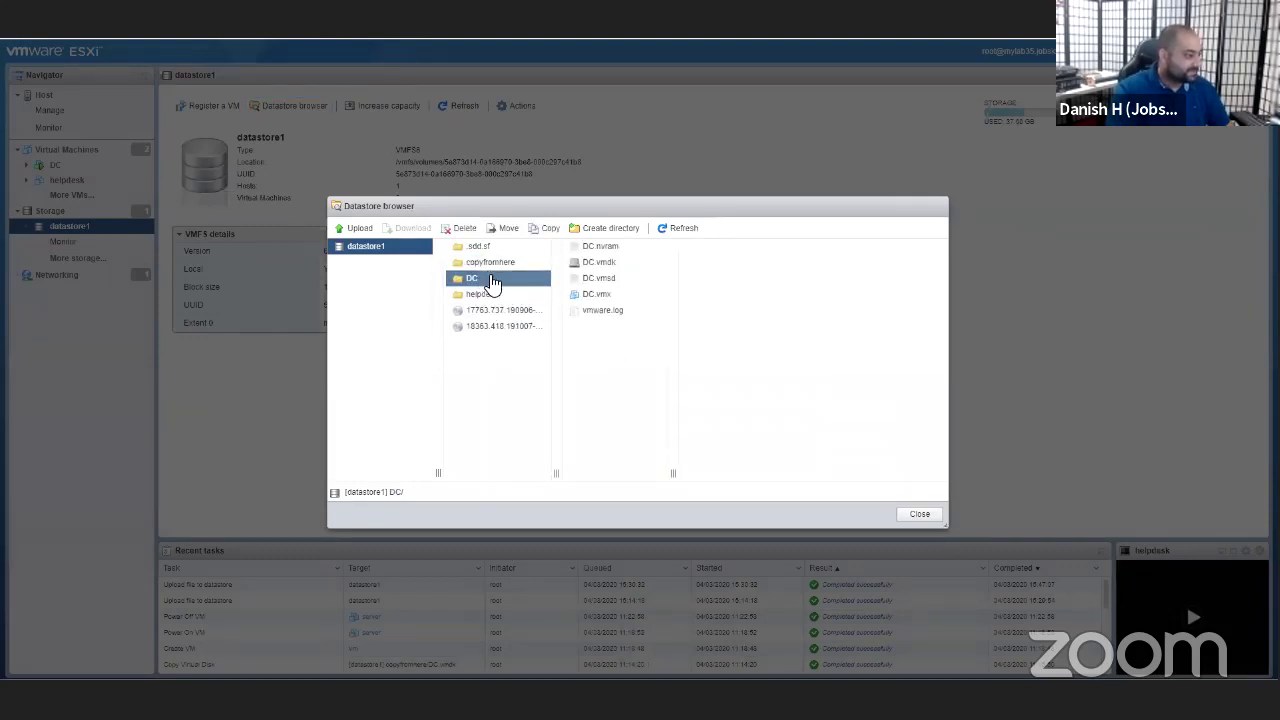
click(485, 265)
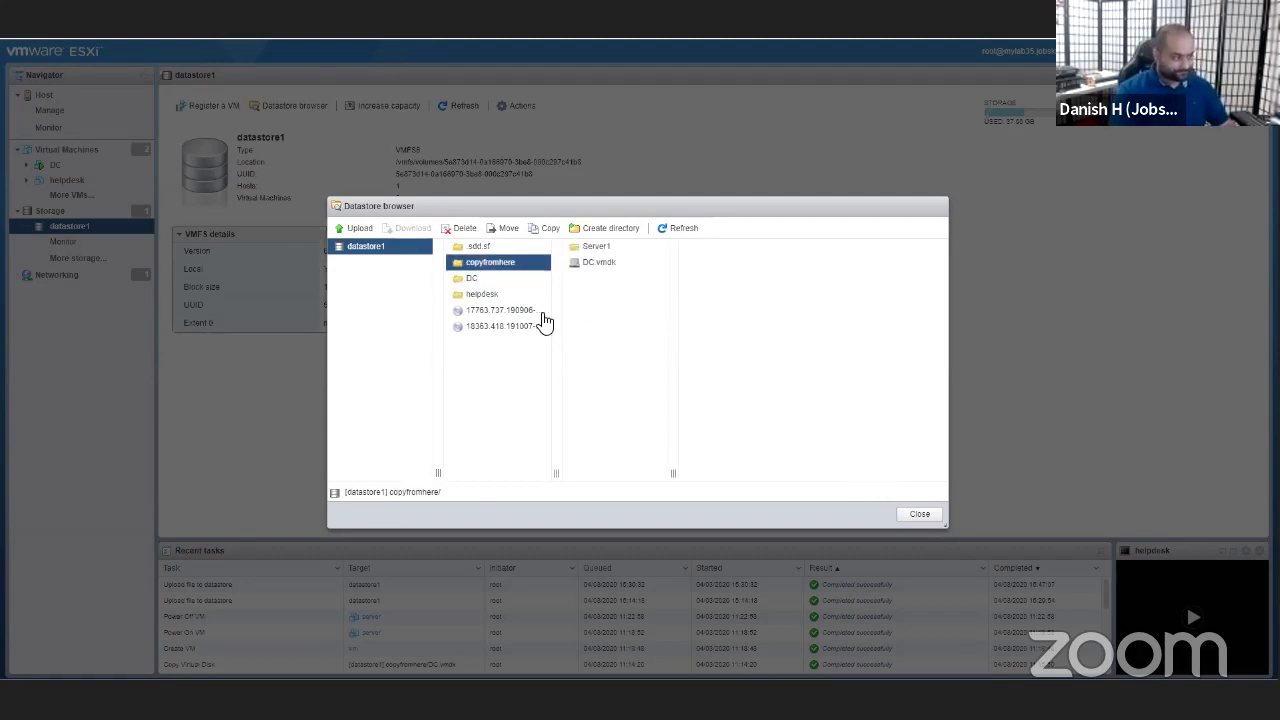
click(920, 512)
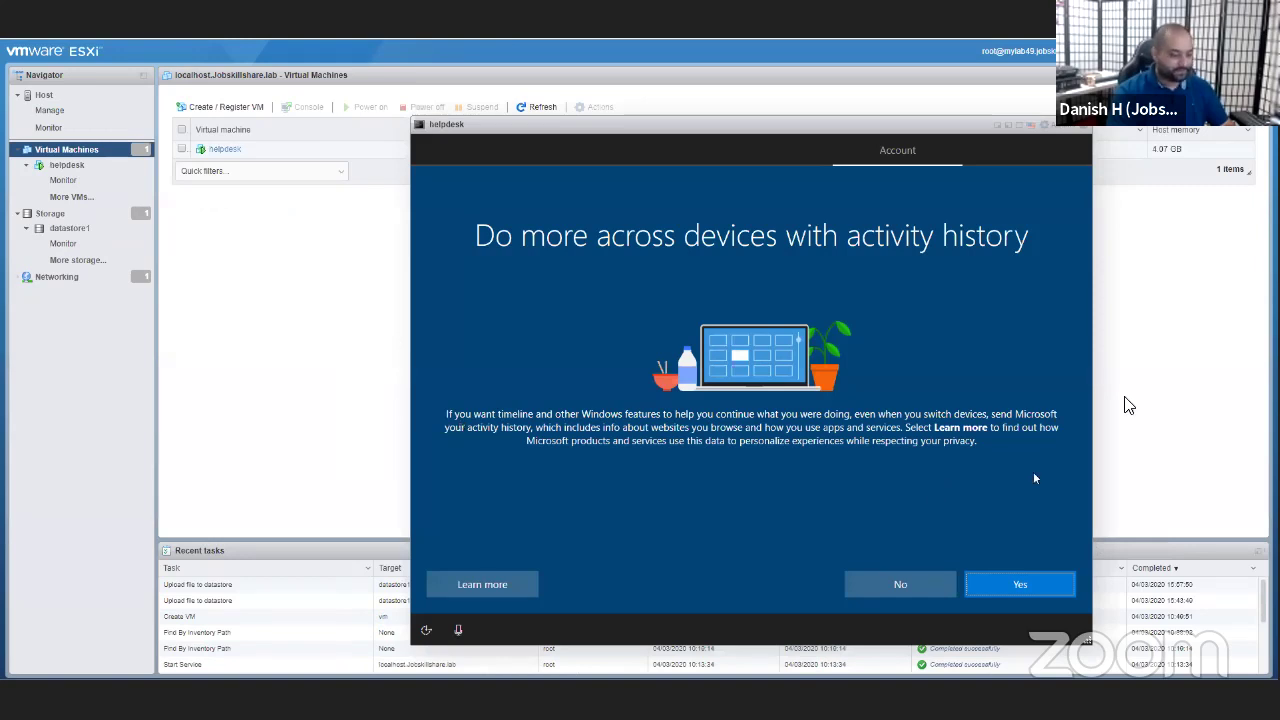
Step: Answer Yes to activity history and Accept on the Cortana page in helpdesk's setup
click(1017, 591)
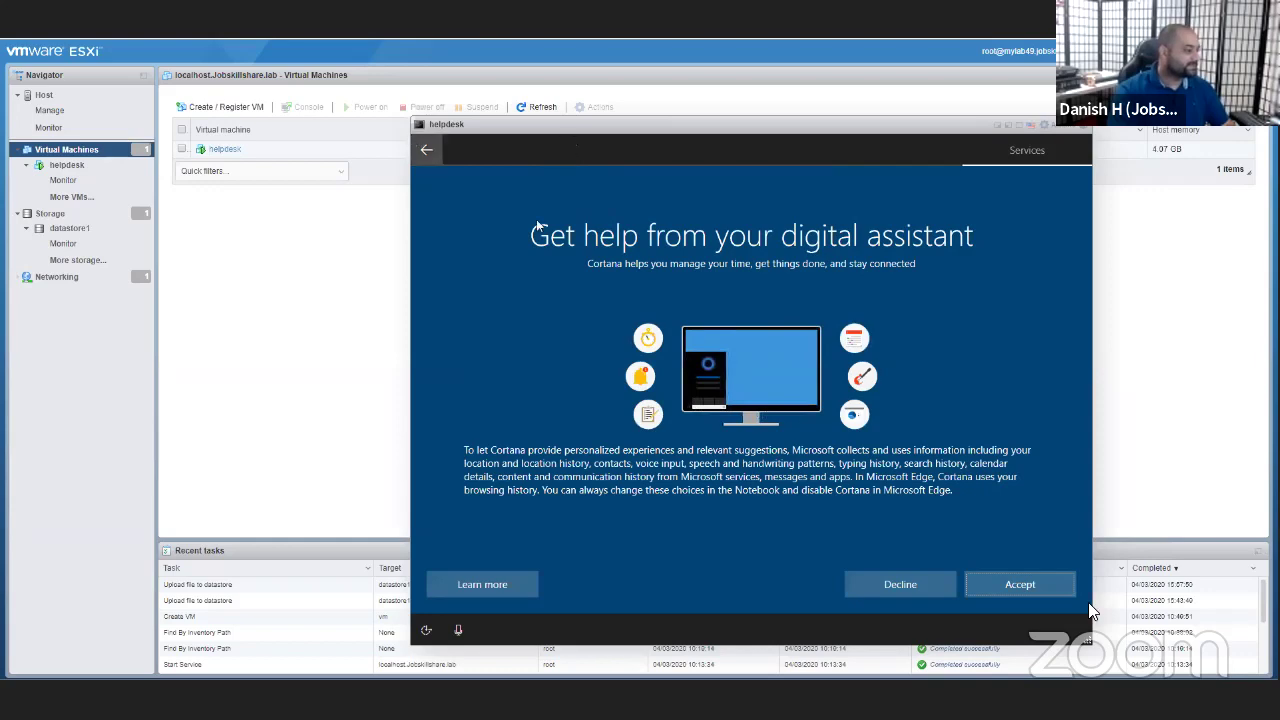
click(1024, 594)
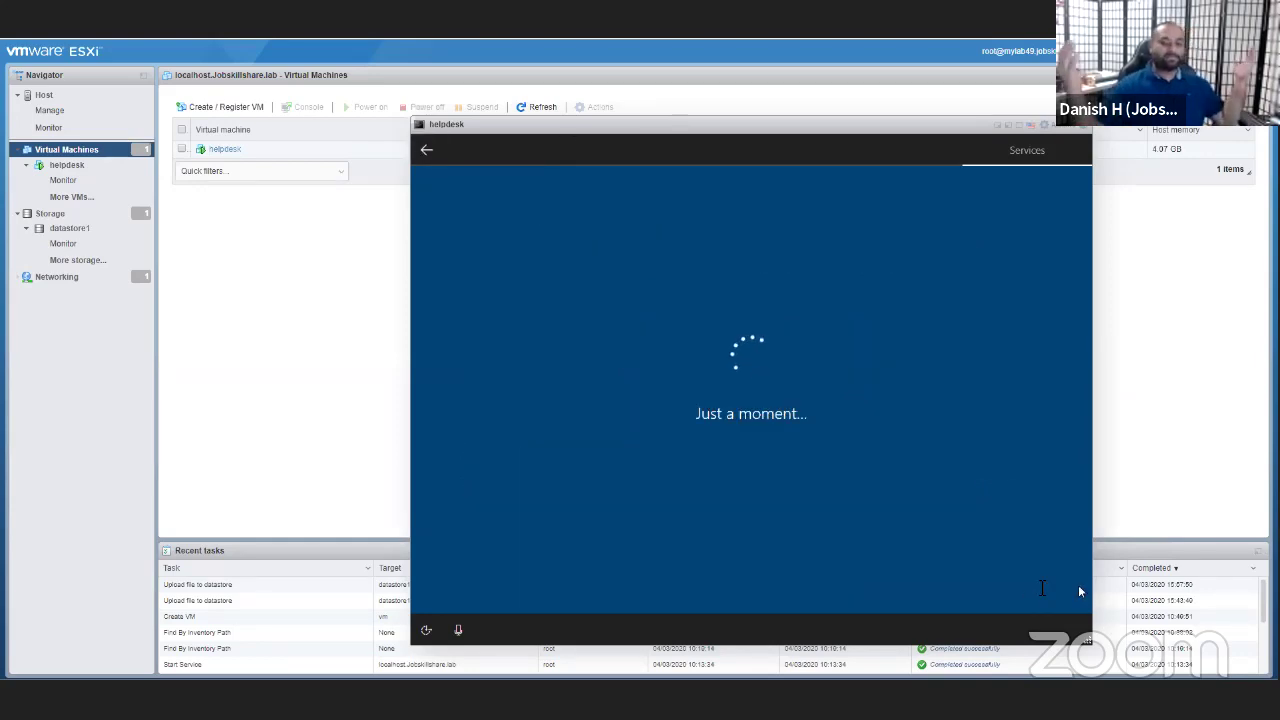